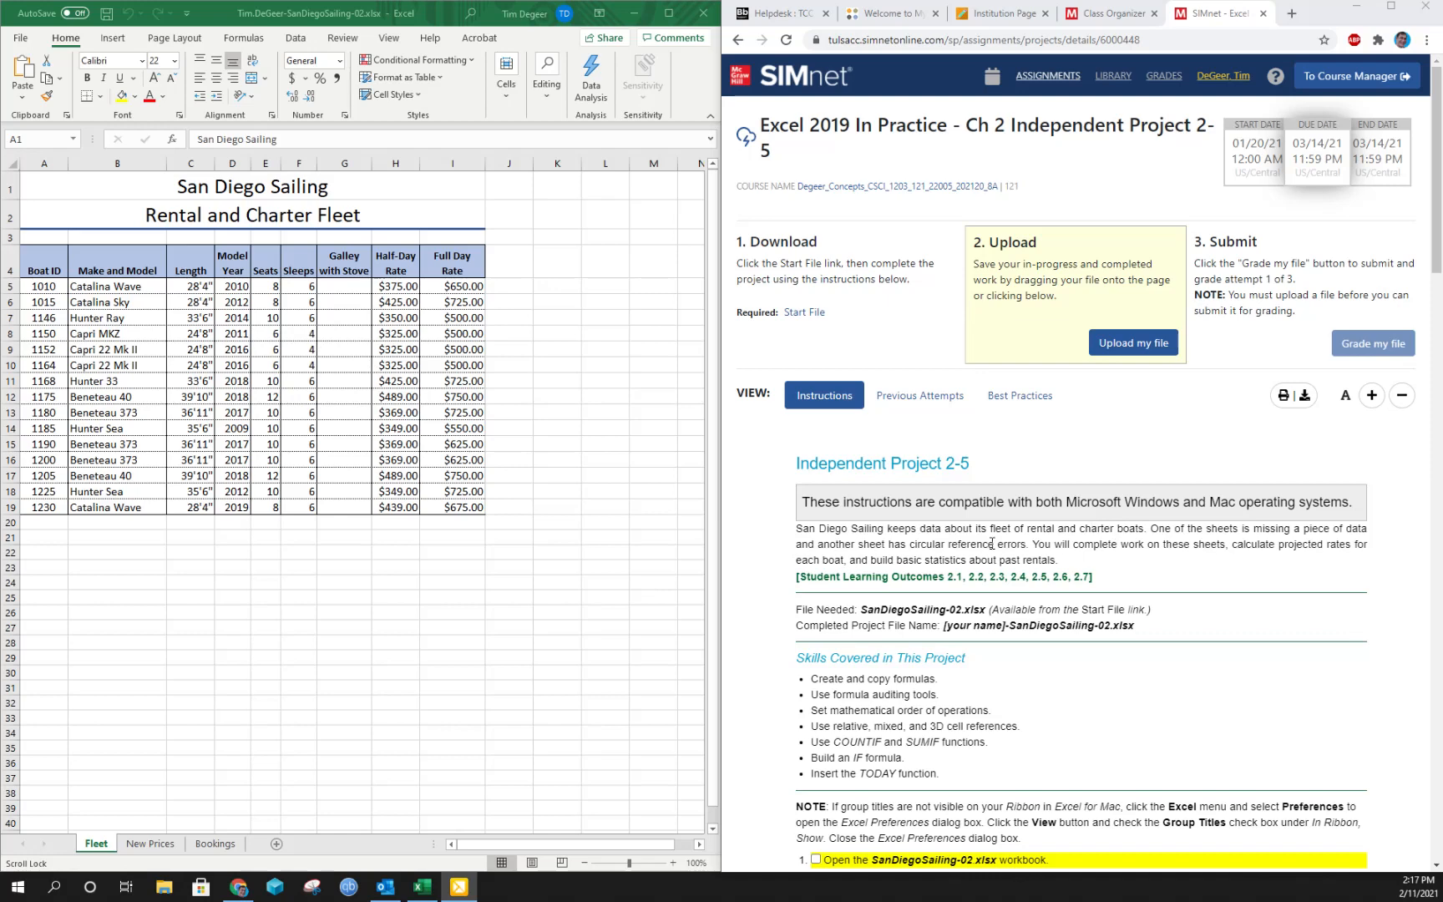
- Mark project instructions 1 to 3 complete, covering opening the workbook, enabling editing and renaming the file
scroll(952, 596, down, 2)
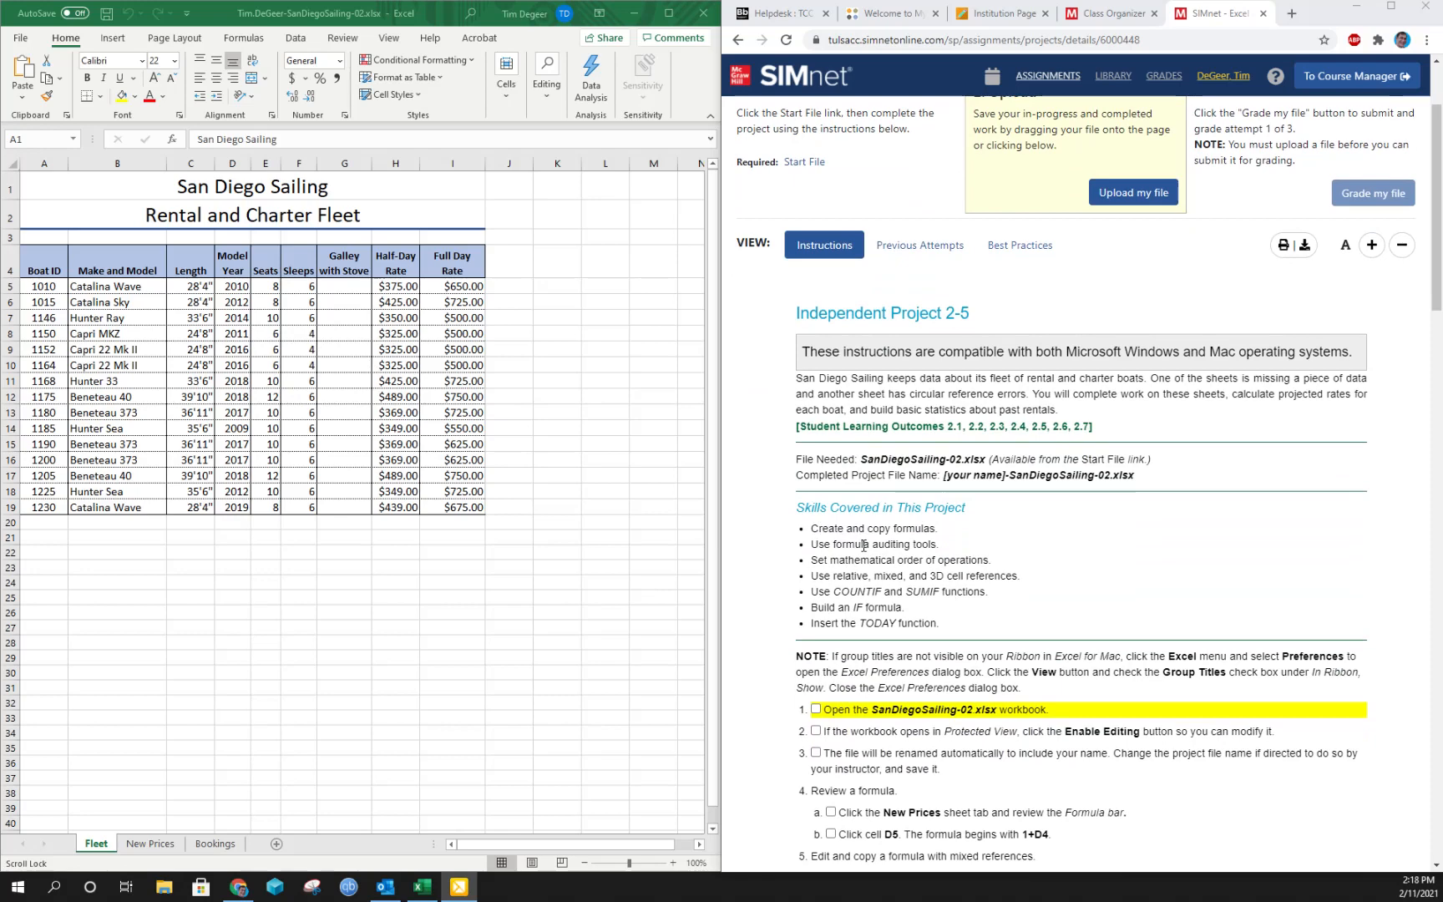
scroll(863, 544, down, 3)
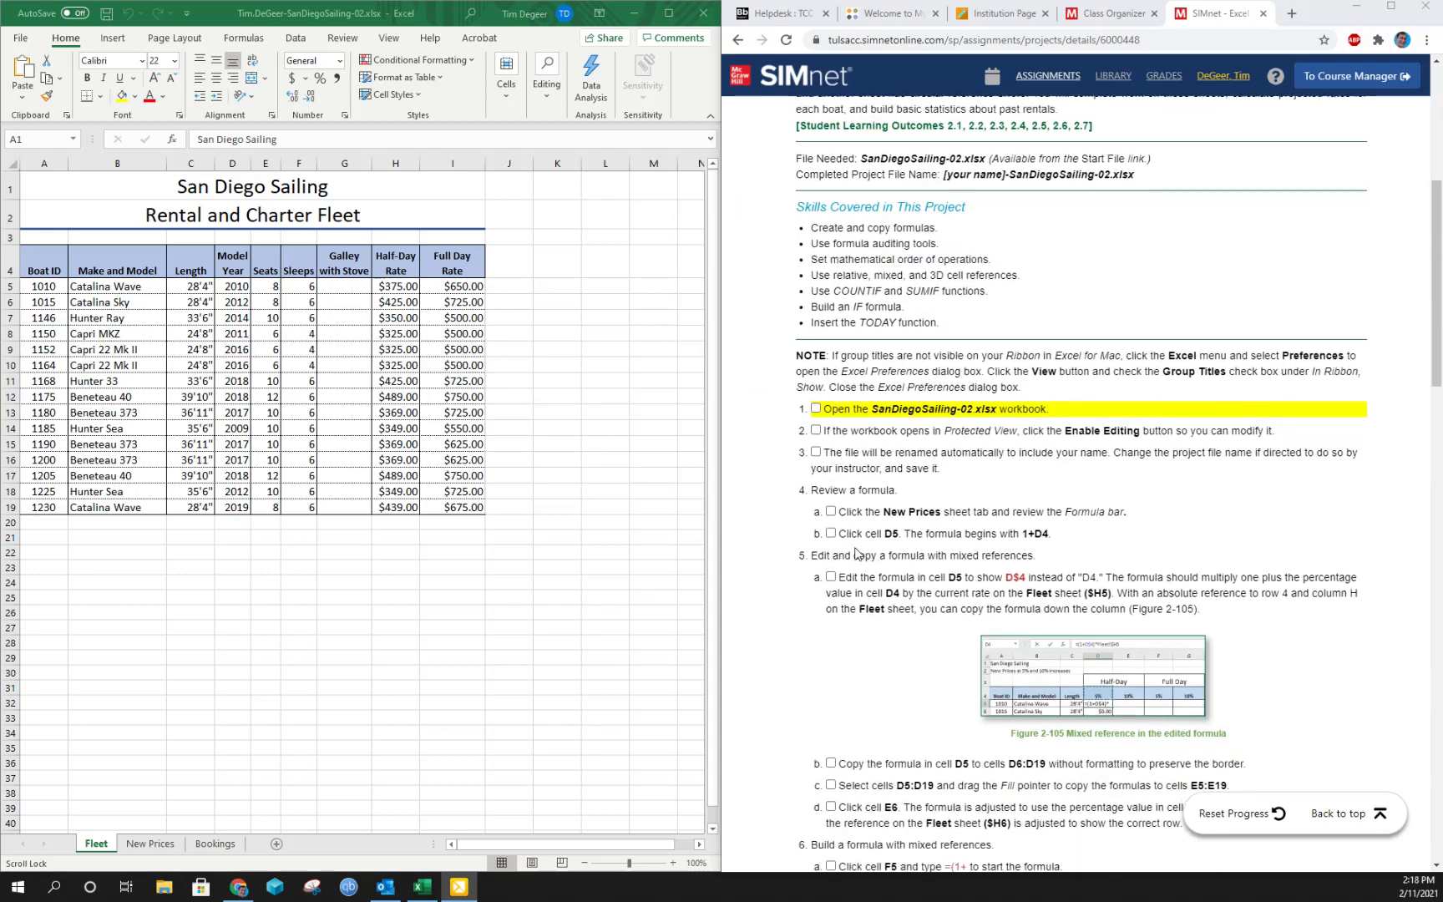
click(816, 409)
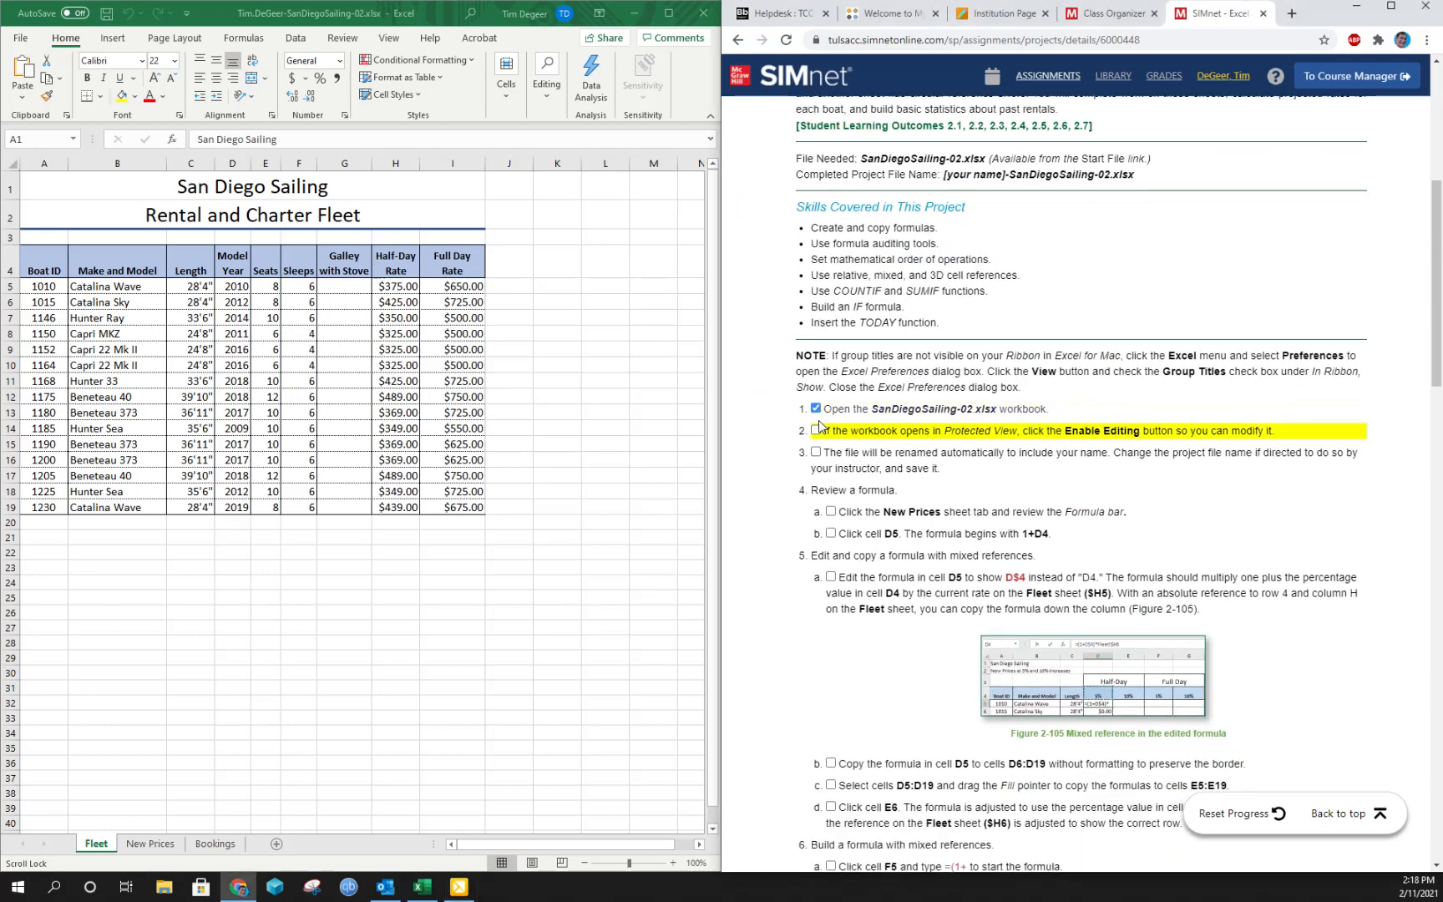
click(816, 430)
click(816, 451)
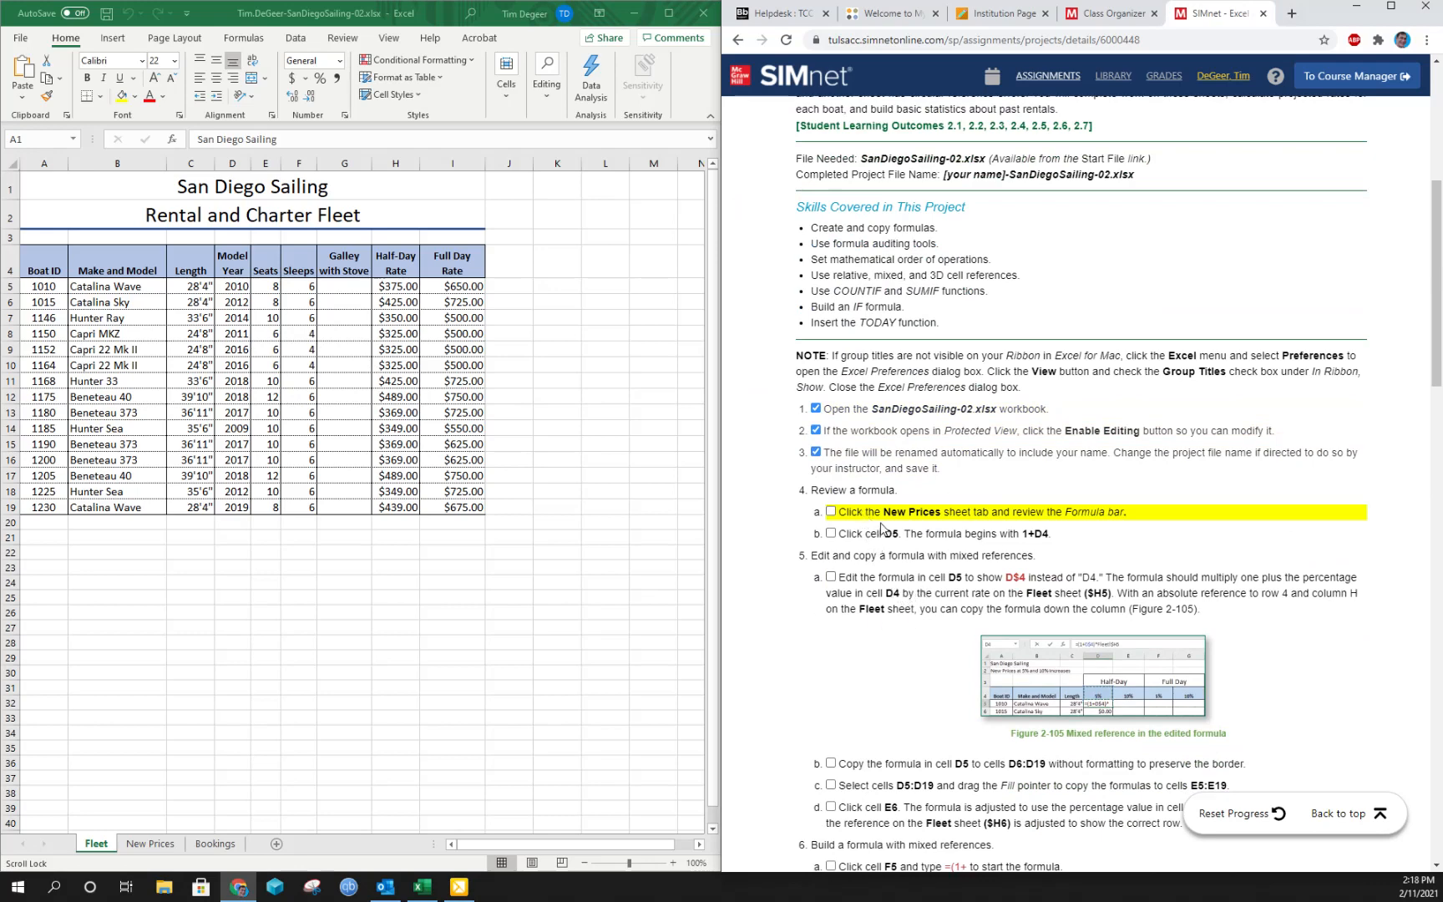
- Review the workbook's three sheets and the formula in New Prices cell D5, and mark instructions 4a and 4b complete
click(148, 845)
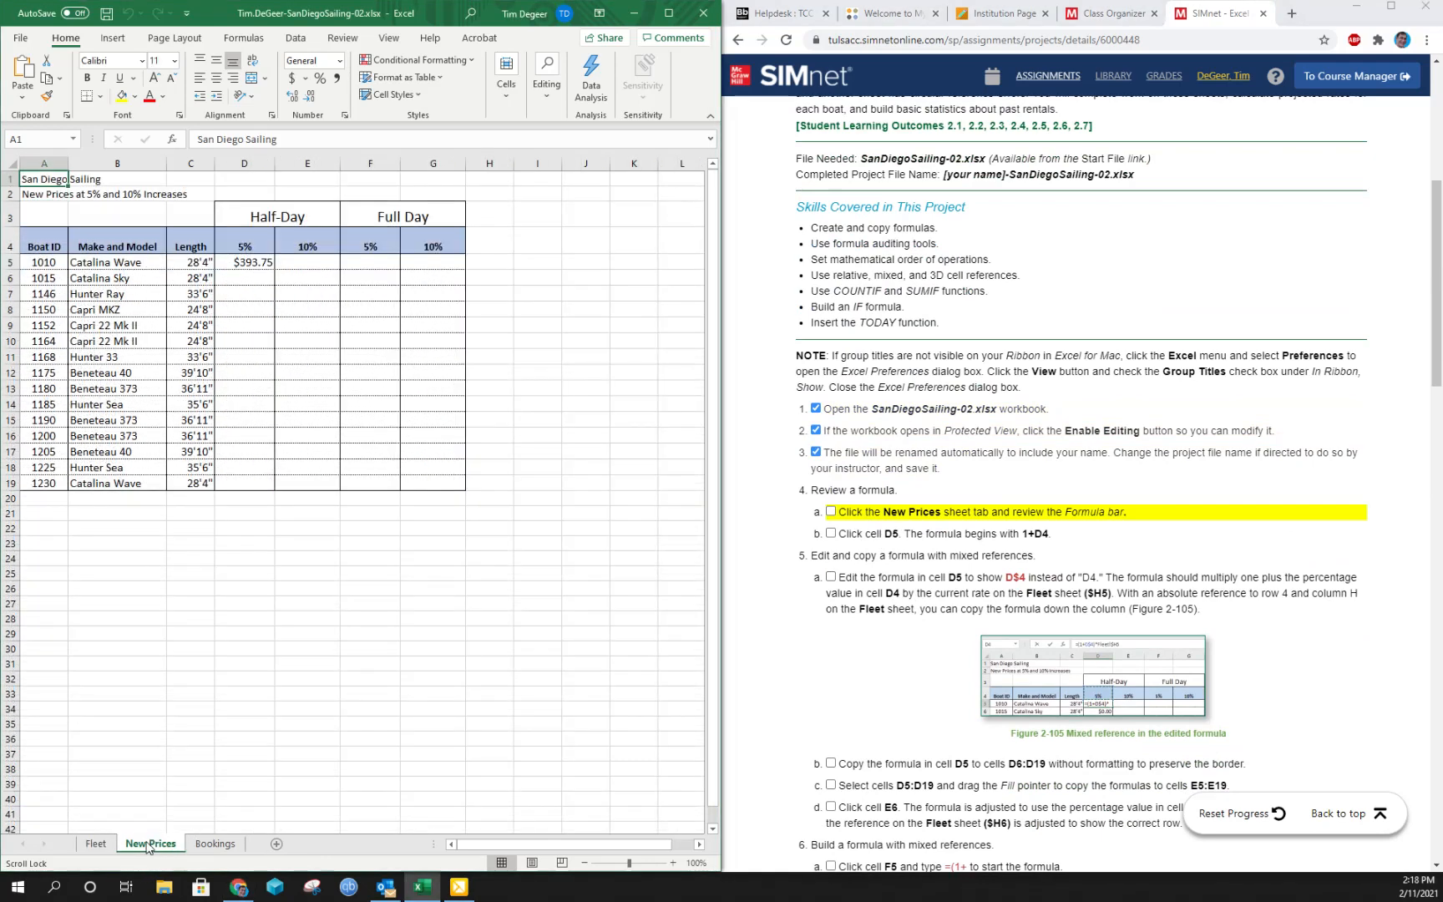
click(214, 845)
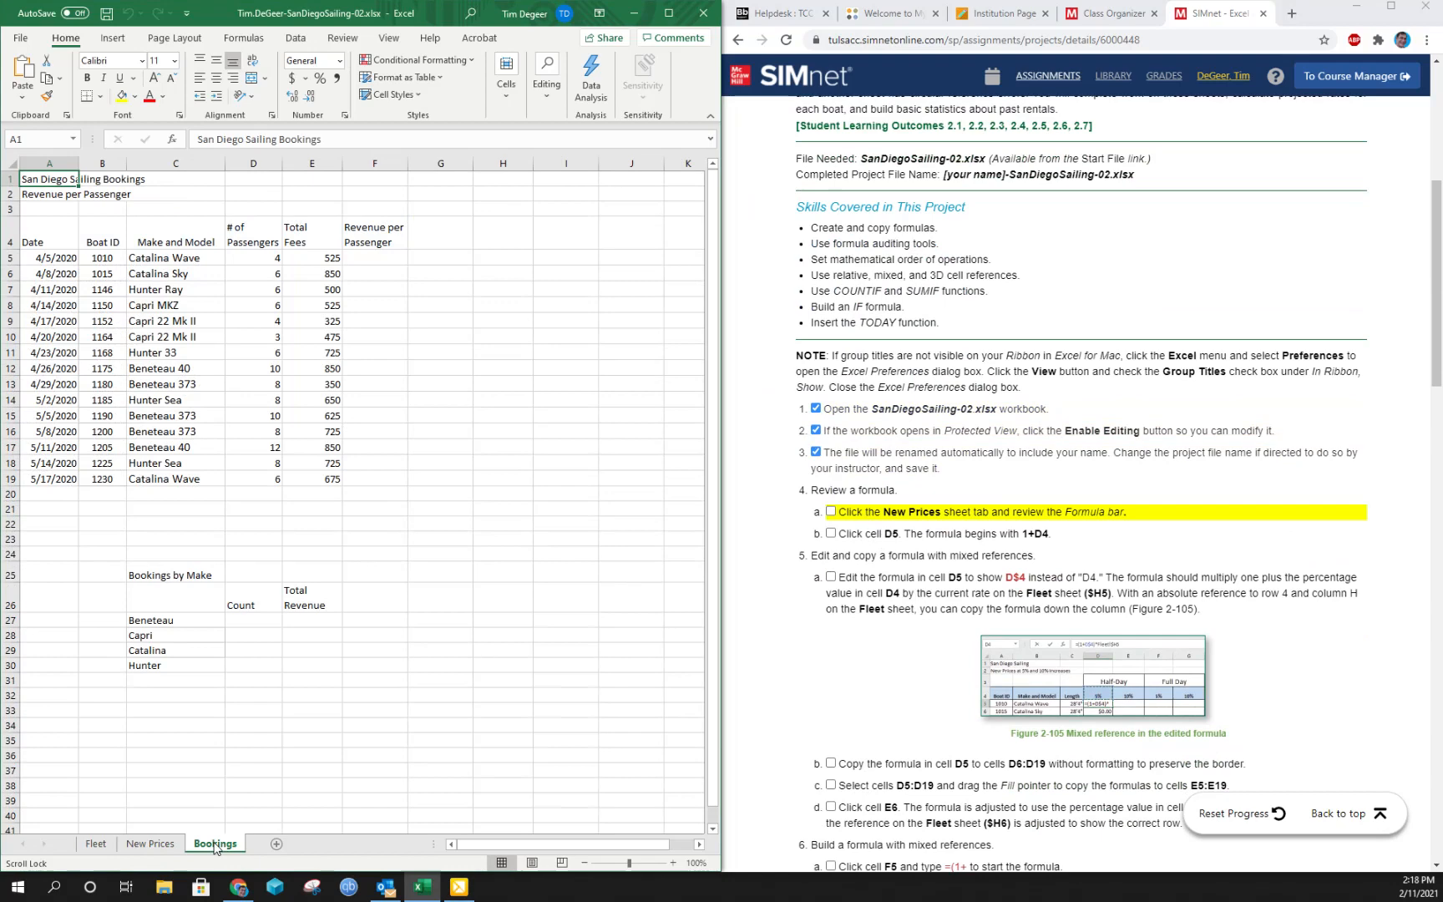
click(96, 844)
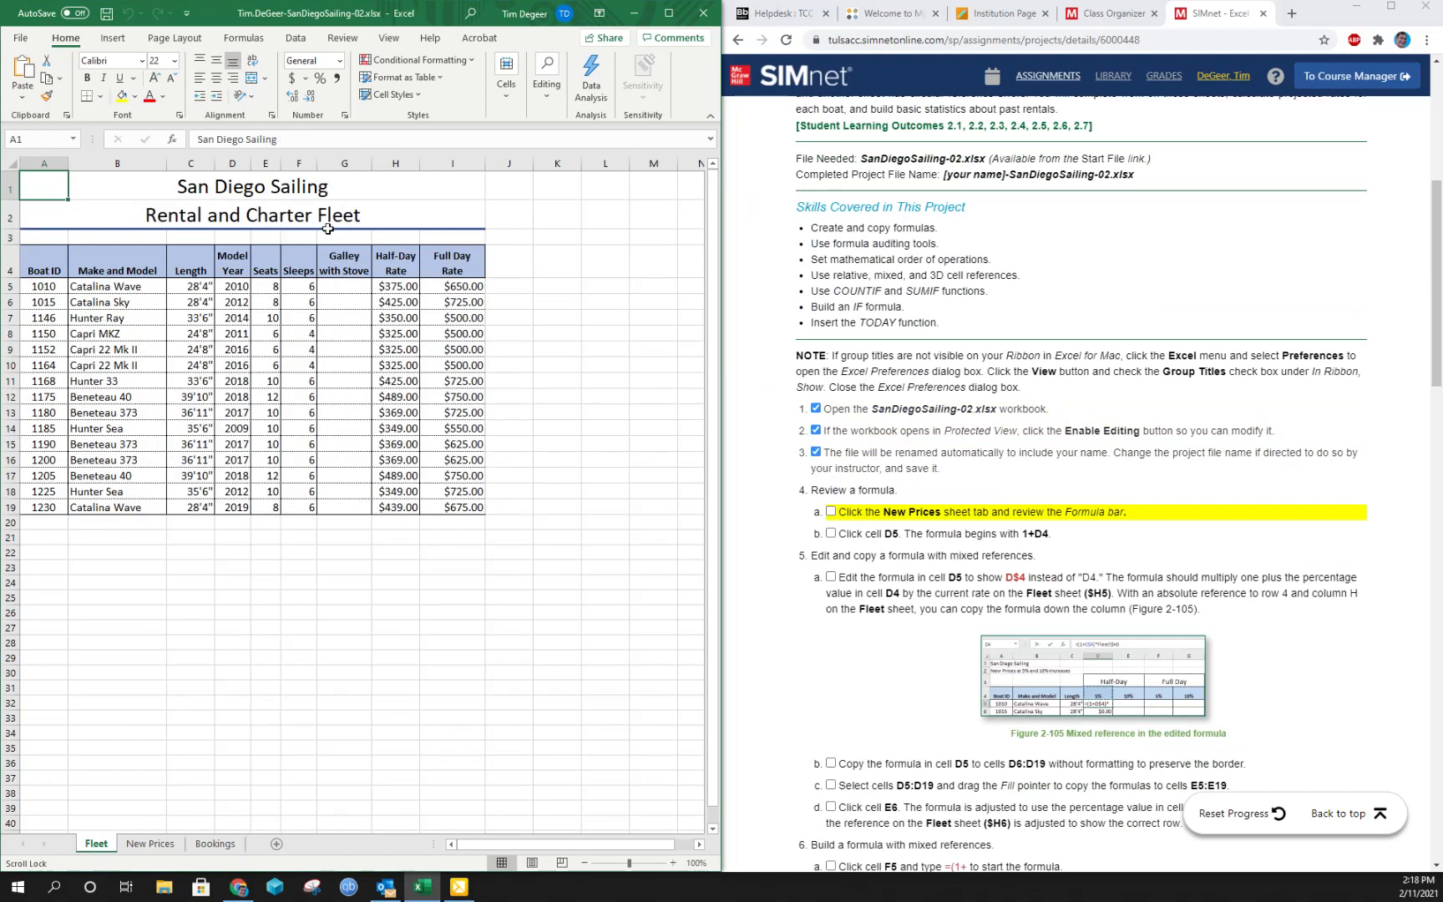
click(147, 846)
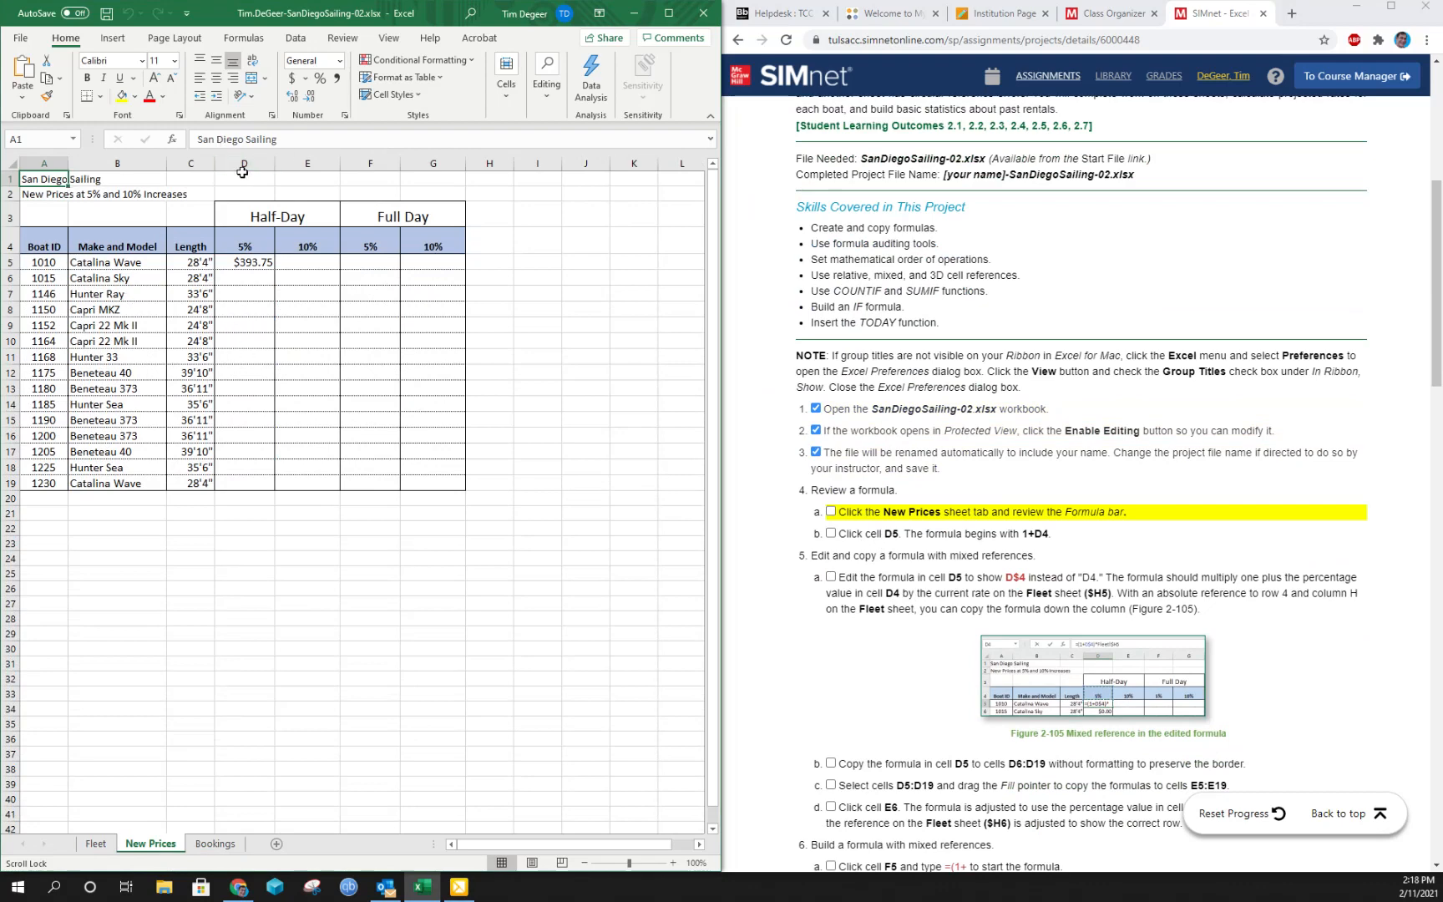
click(239, 262)
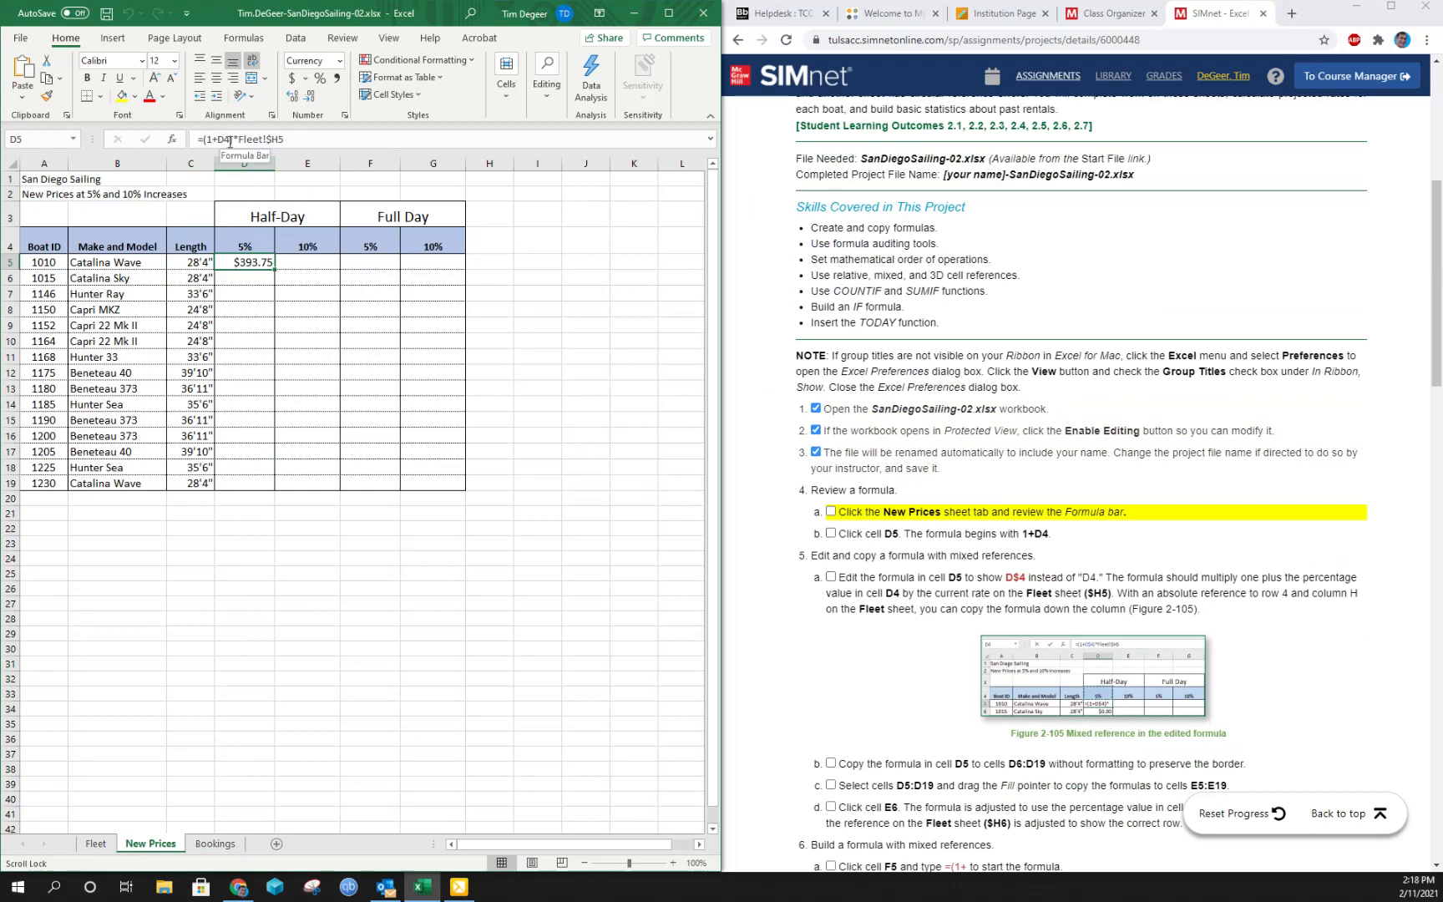
click(831, 511)
click(830, 533)
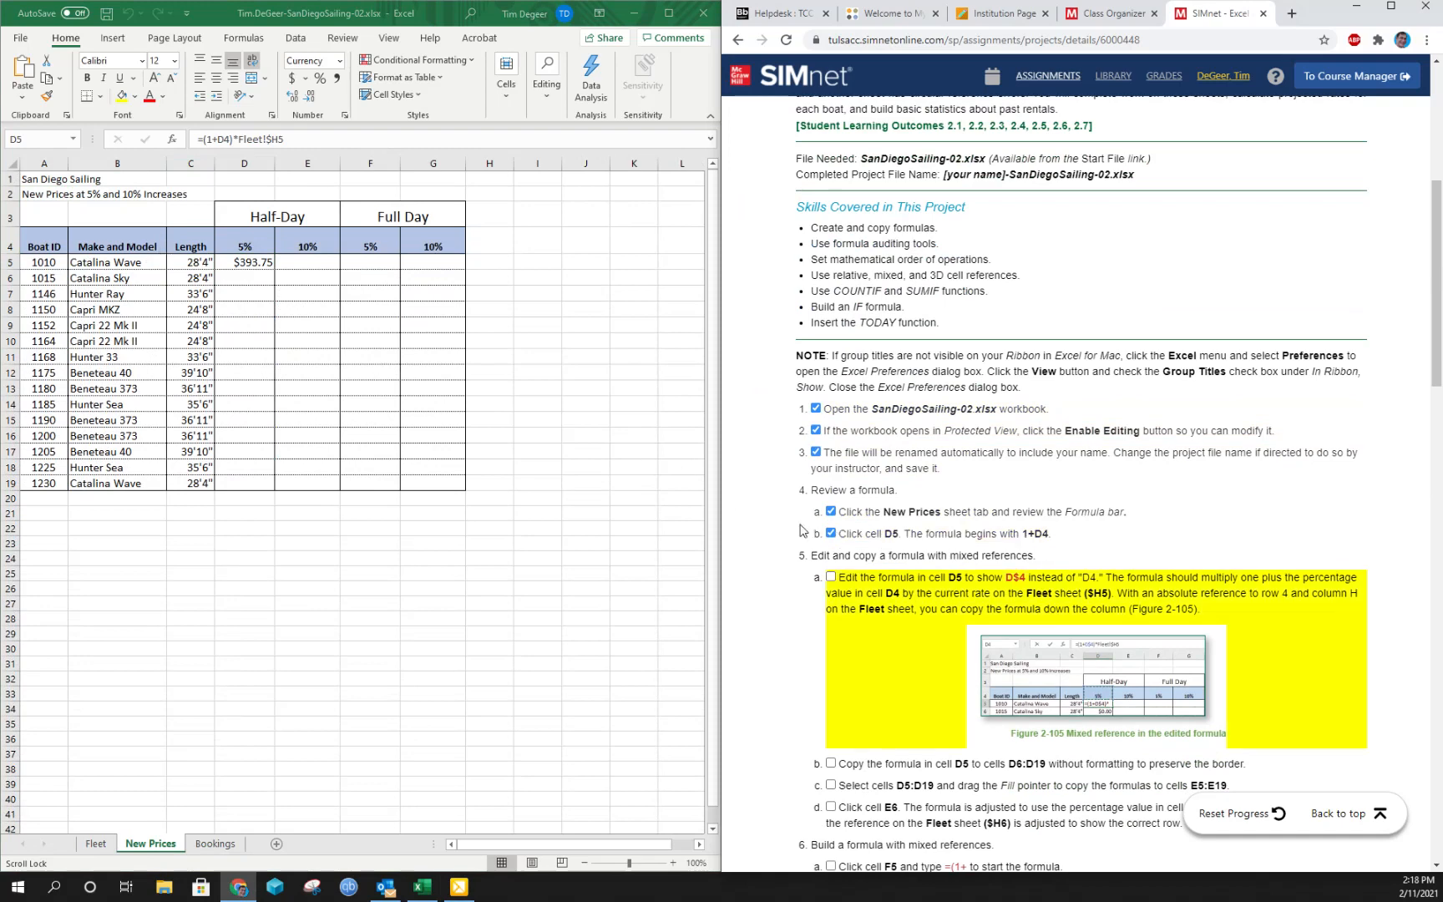
- Edit the formula in New Prices cell D5 so its row reference is absolute, making it =(1+D$4)*Fleet!$H5
scroll(825, 553, down, 1)
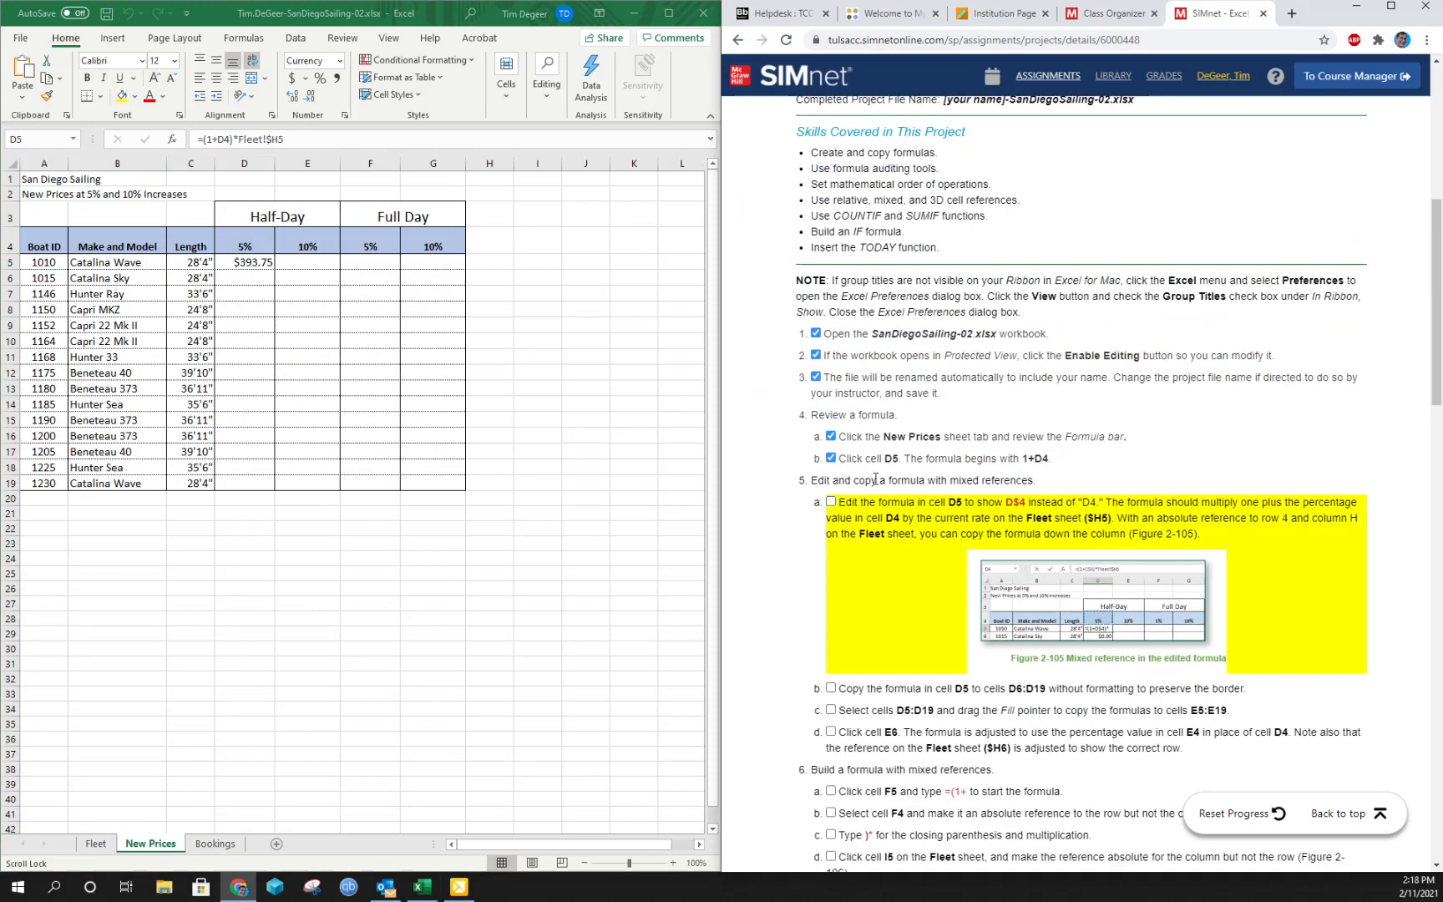
click(245, 262)
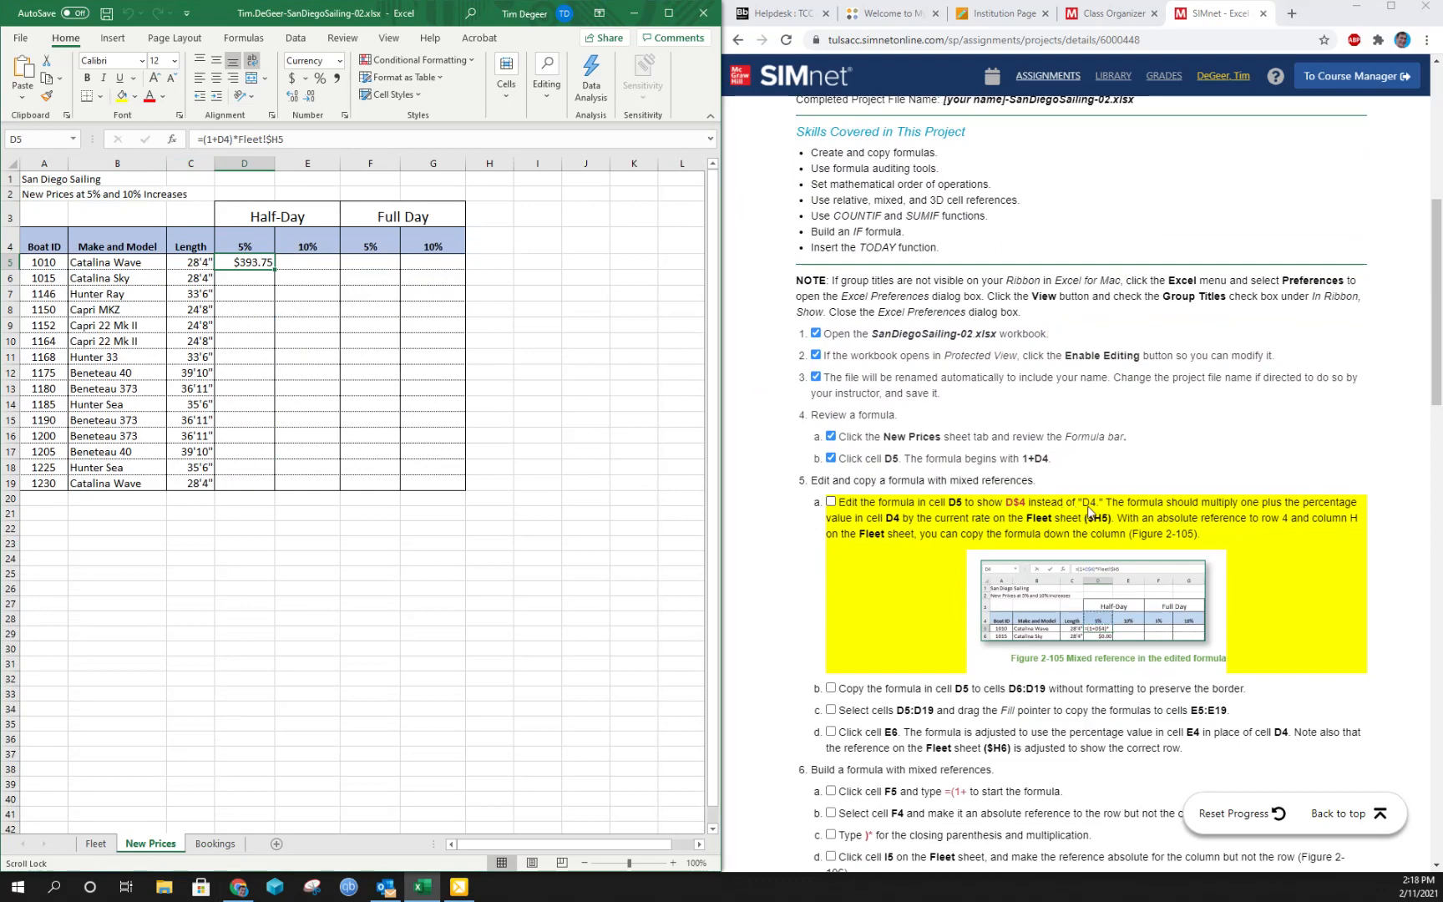
click(209, 138)
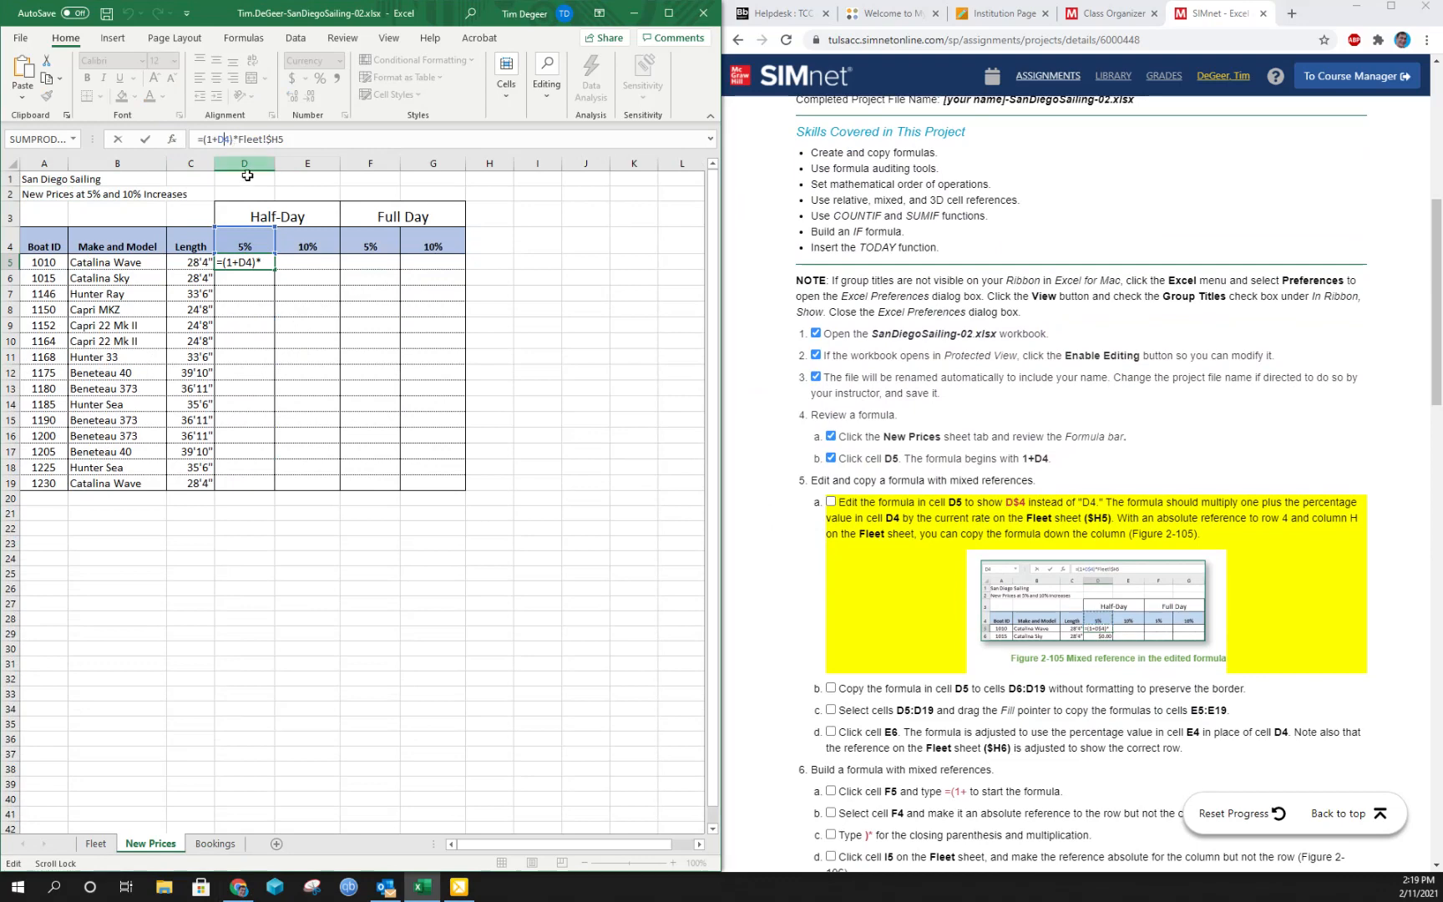
text($)
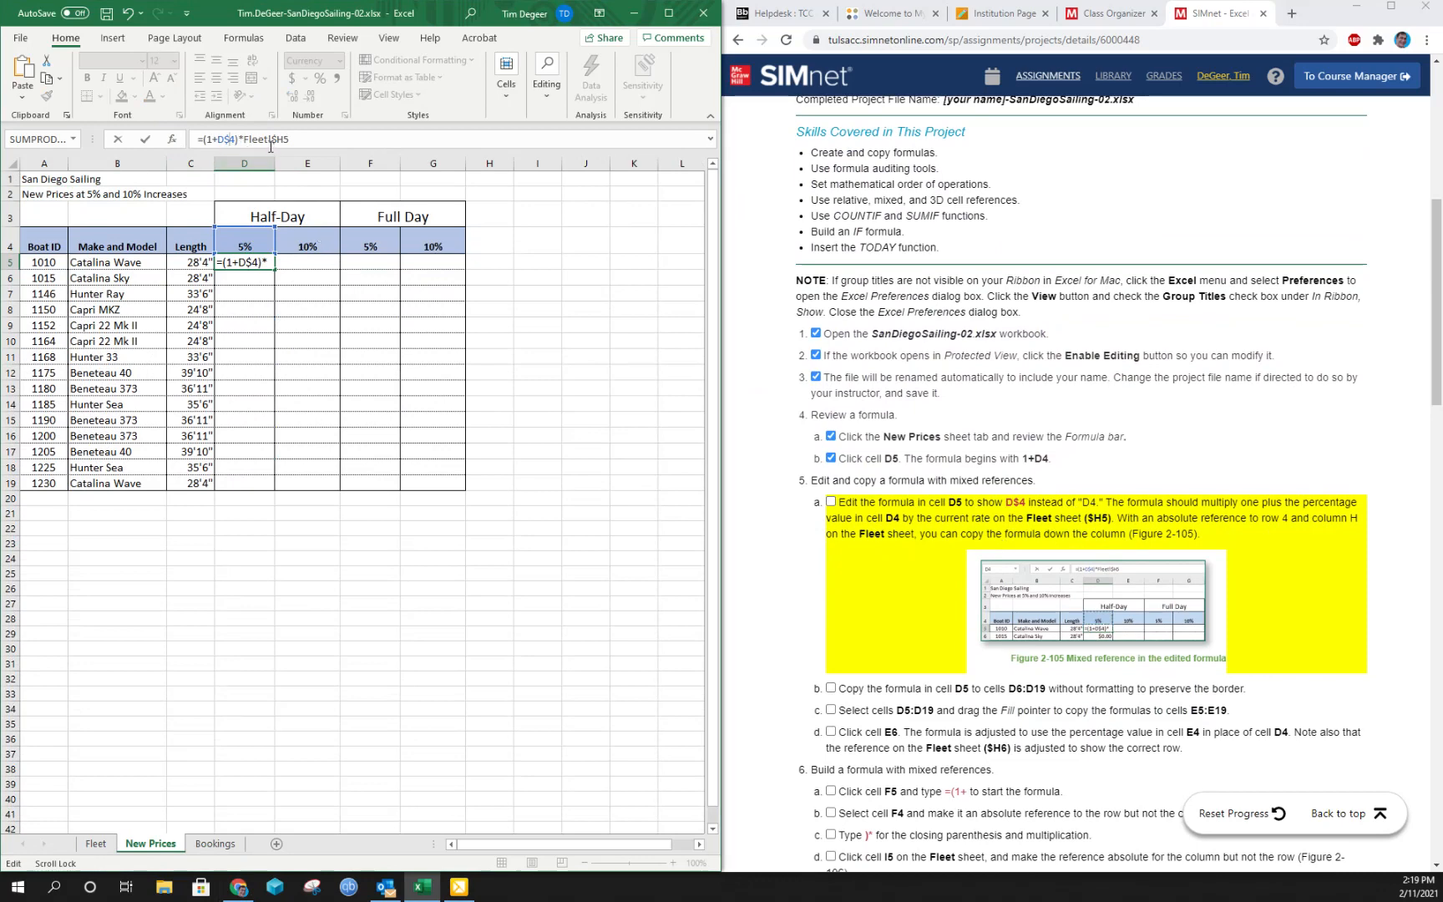
- Check the half-day rate in Fleet cell H5 that the New Prices formula references, and mark instruction 5a complete
click(95, 843)
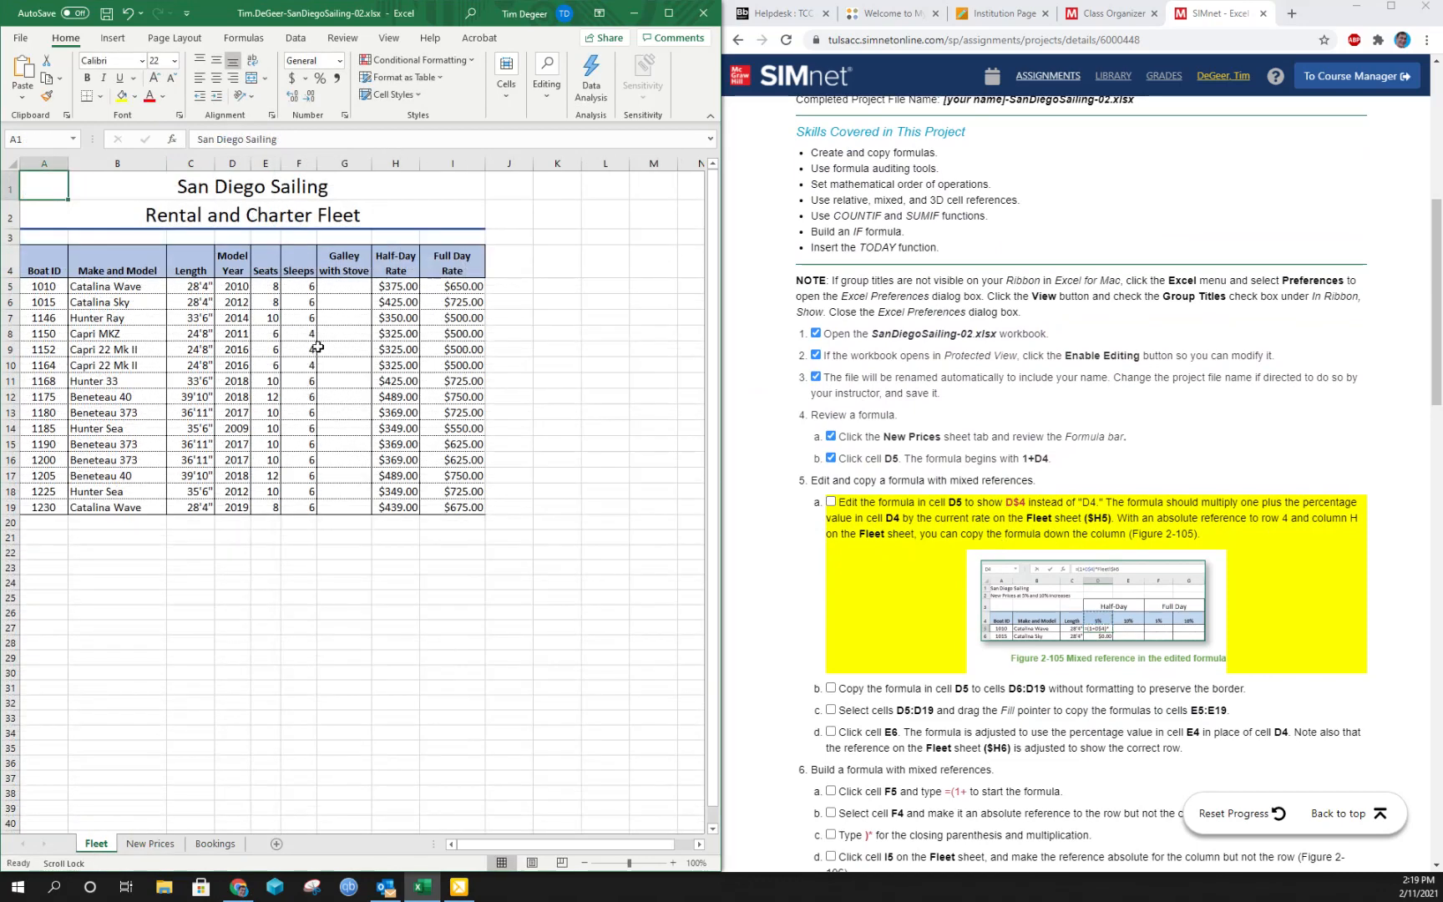
click(406, 286)
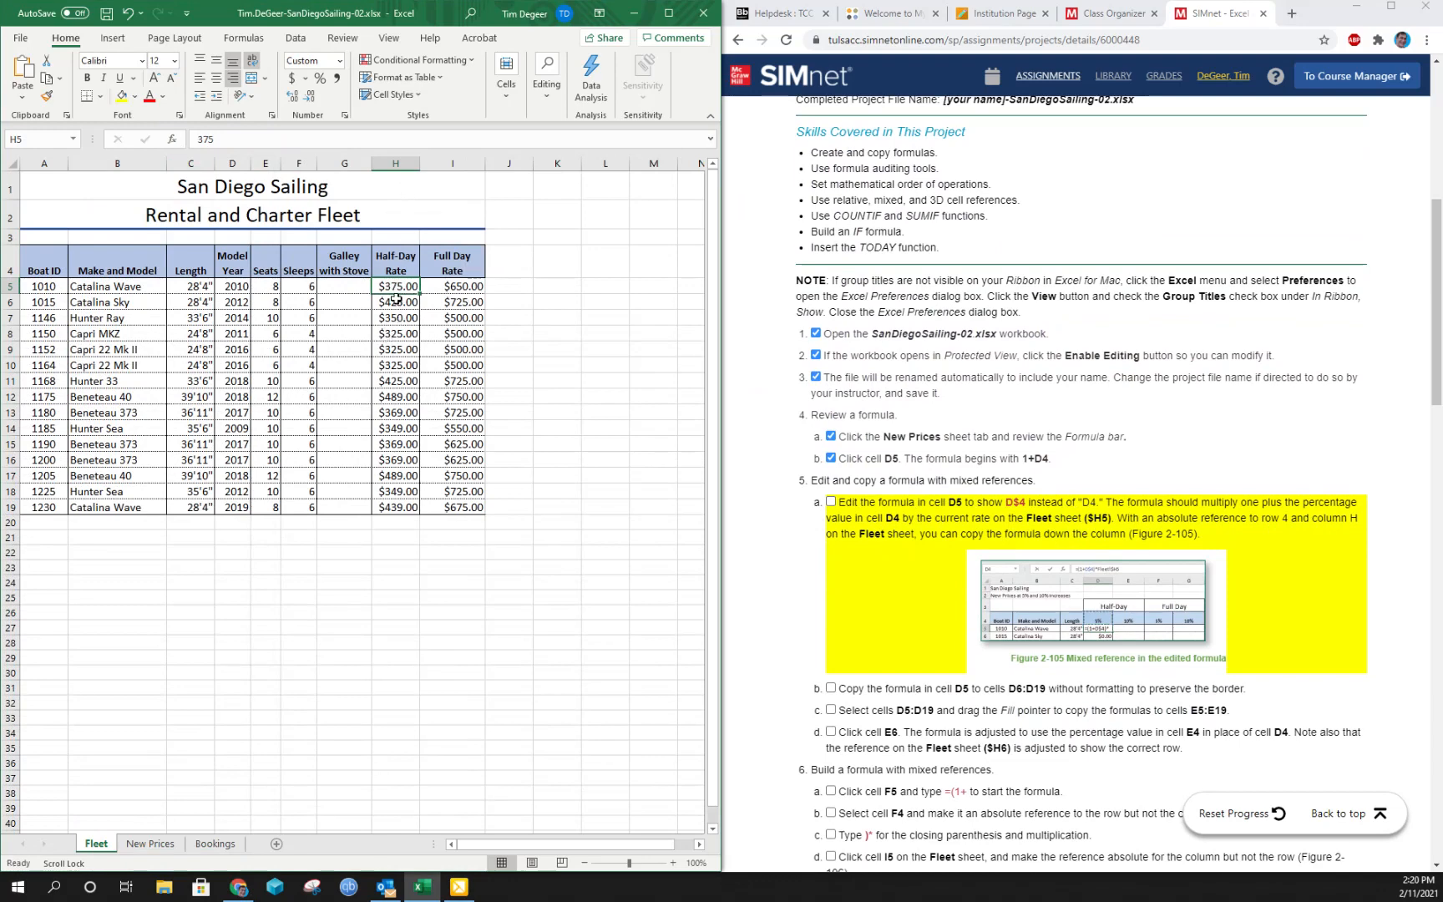
click(150, 843)
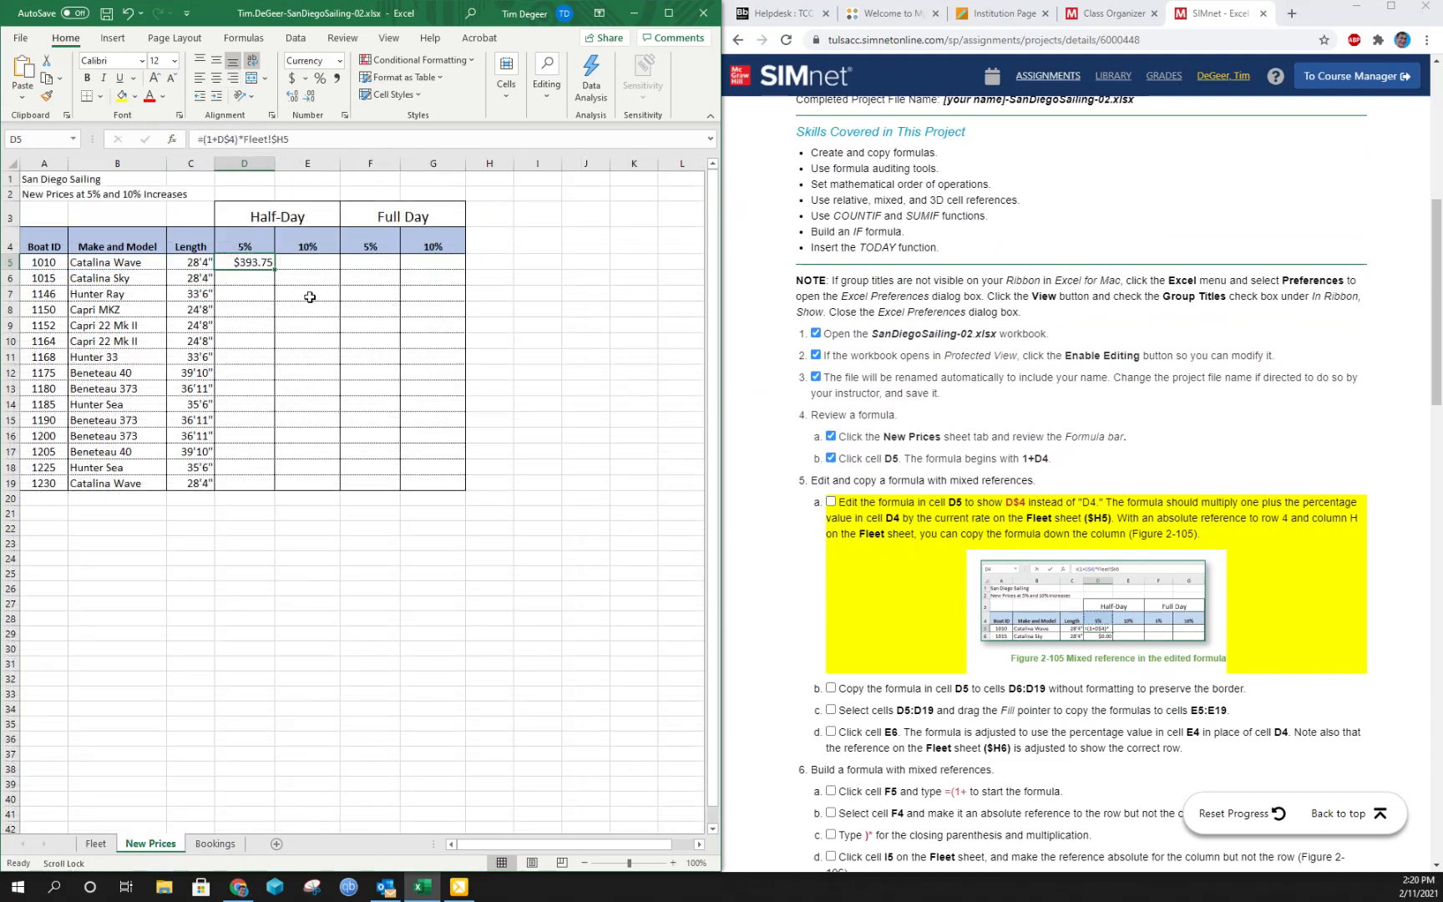
click(830, 502)
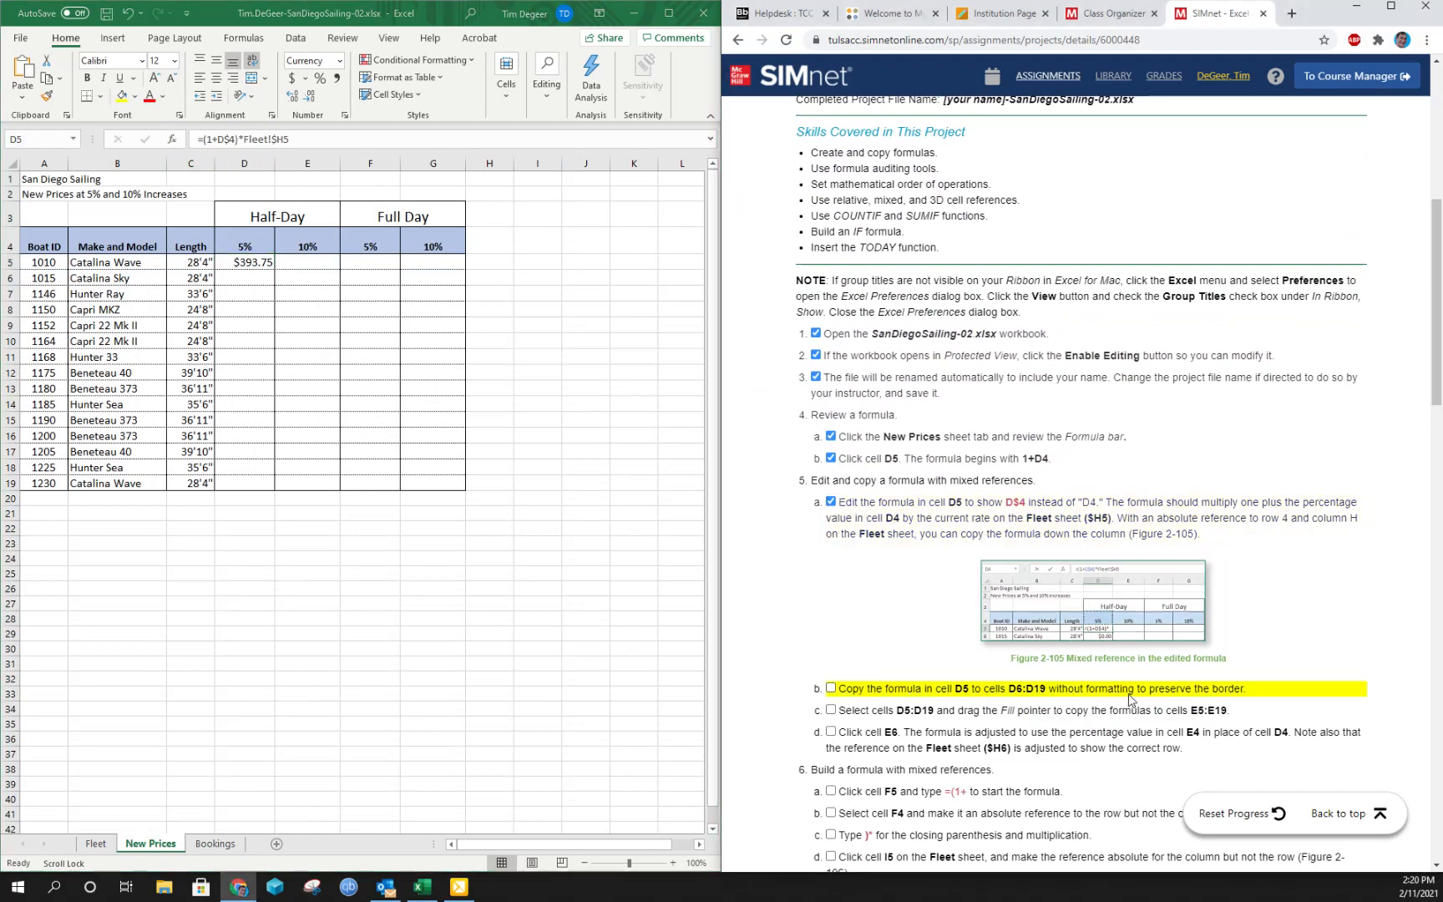
- Fill the D5 formula down through D19 without formatting and mark instruction 5b complete
click(265, 262)
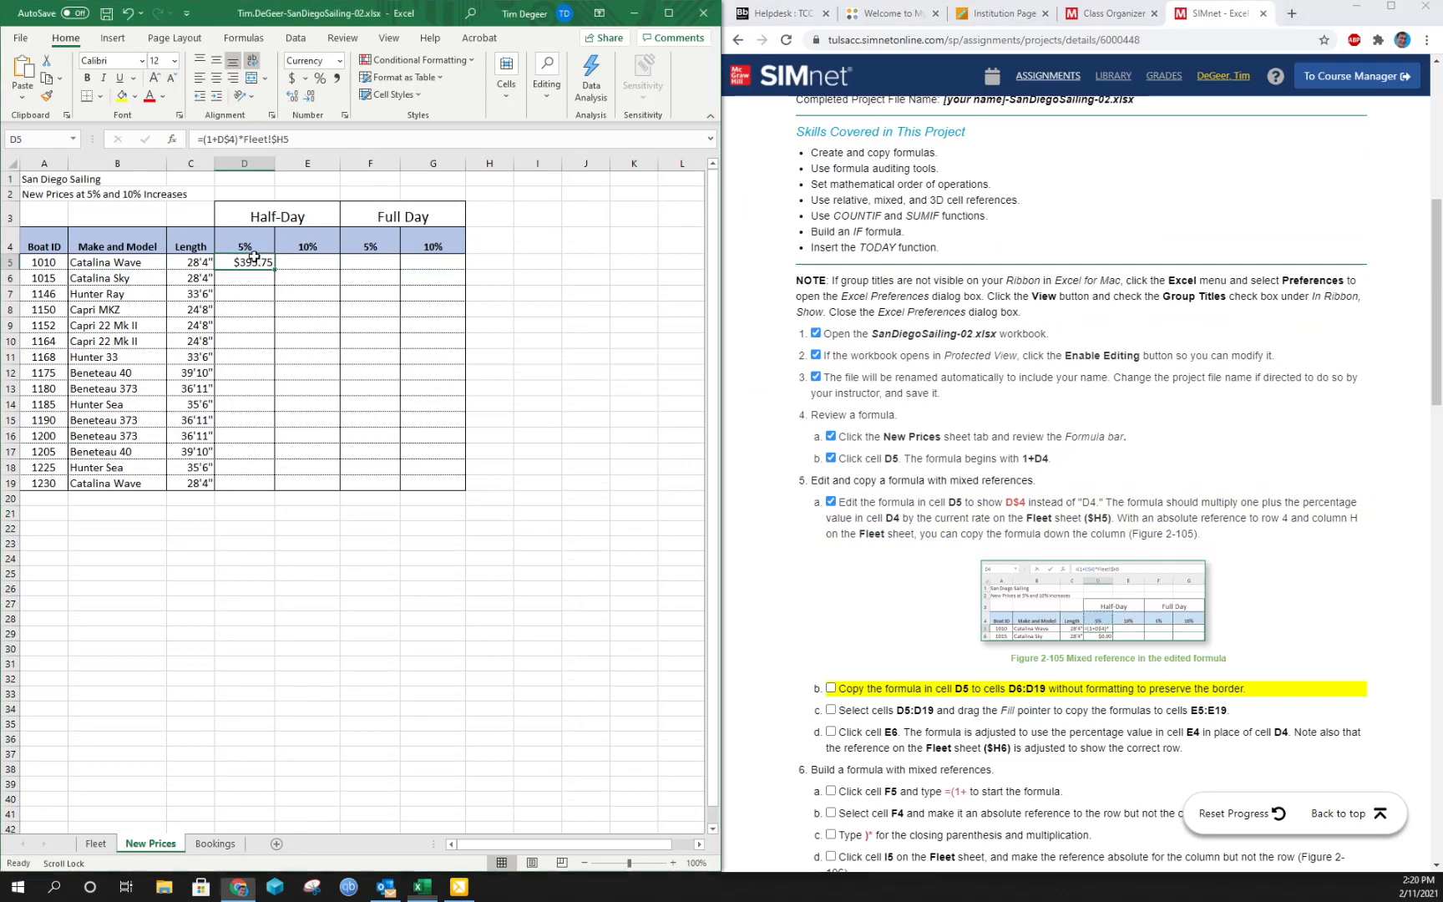
drag(277, 274, 271, 495)
click(284, 499)
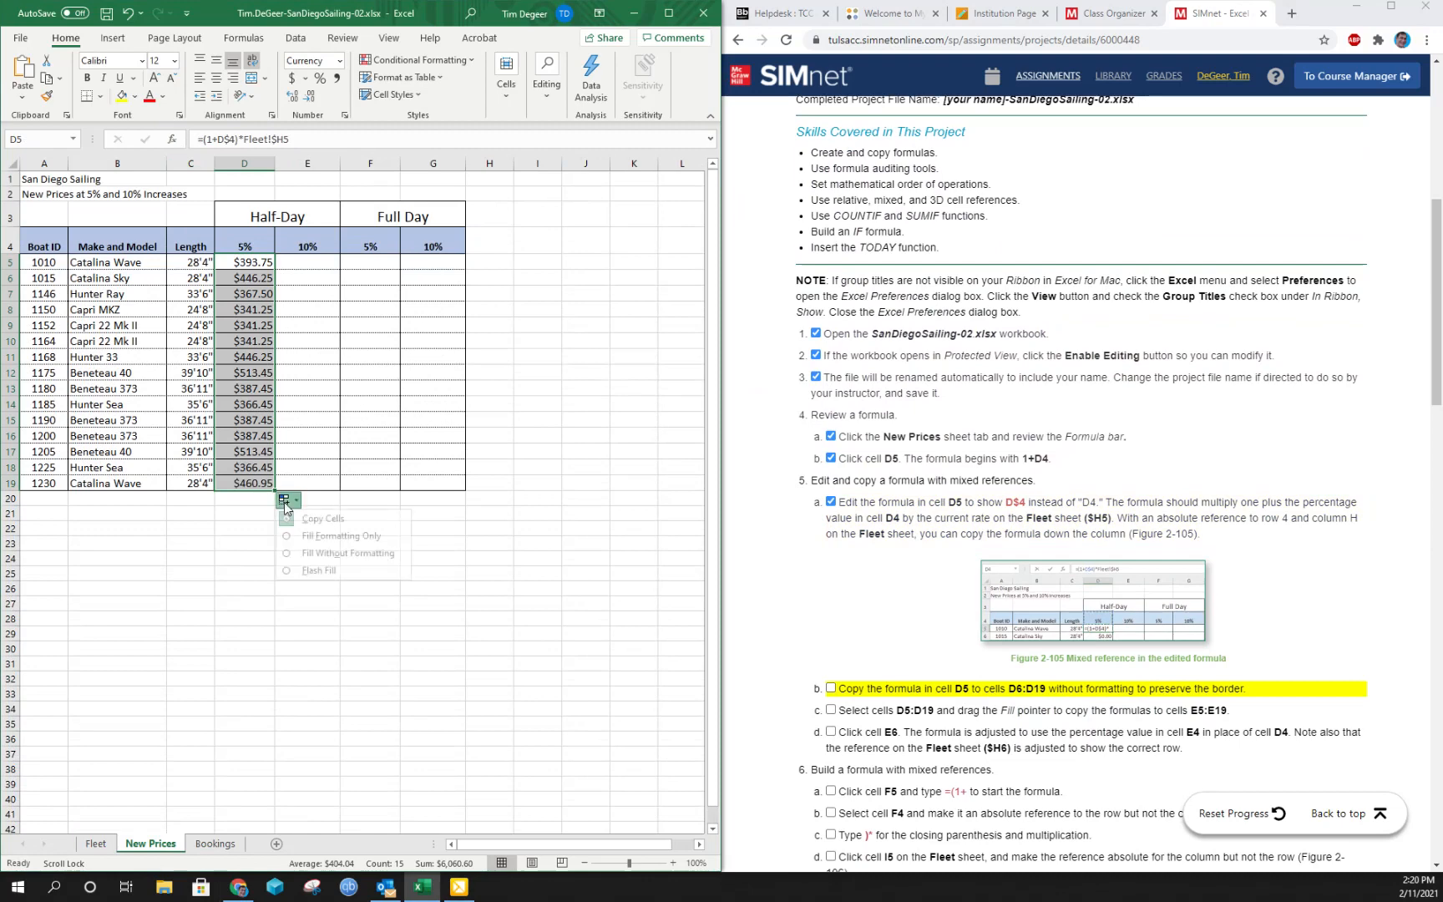
click(307, 555)
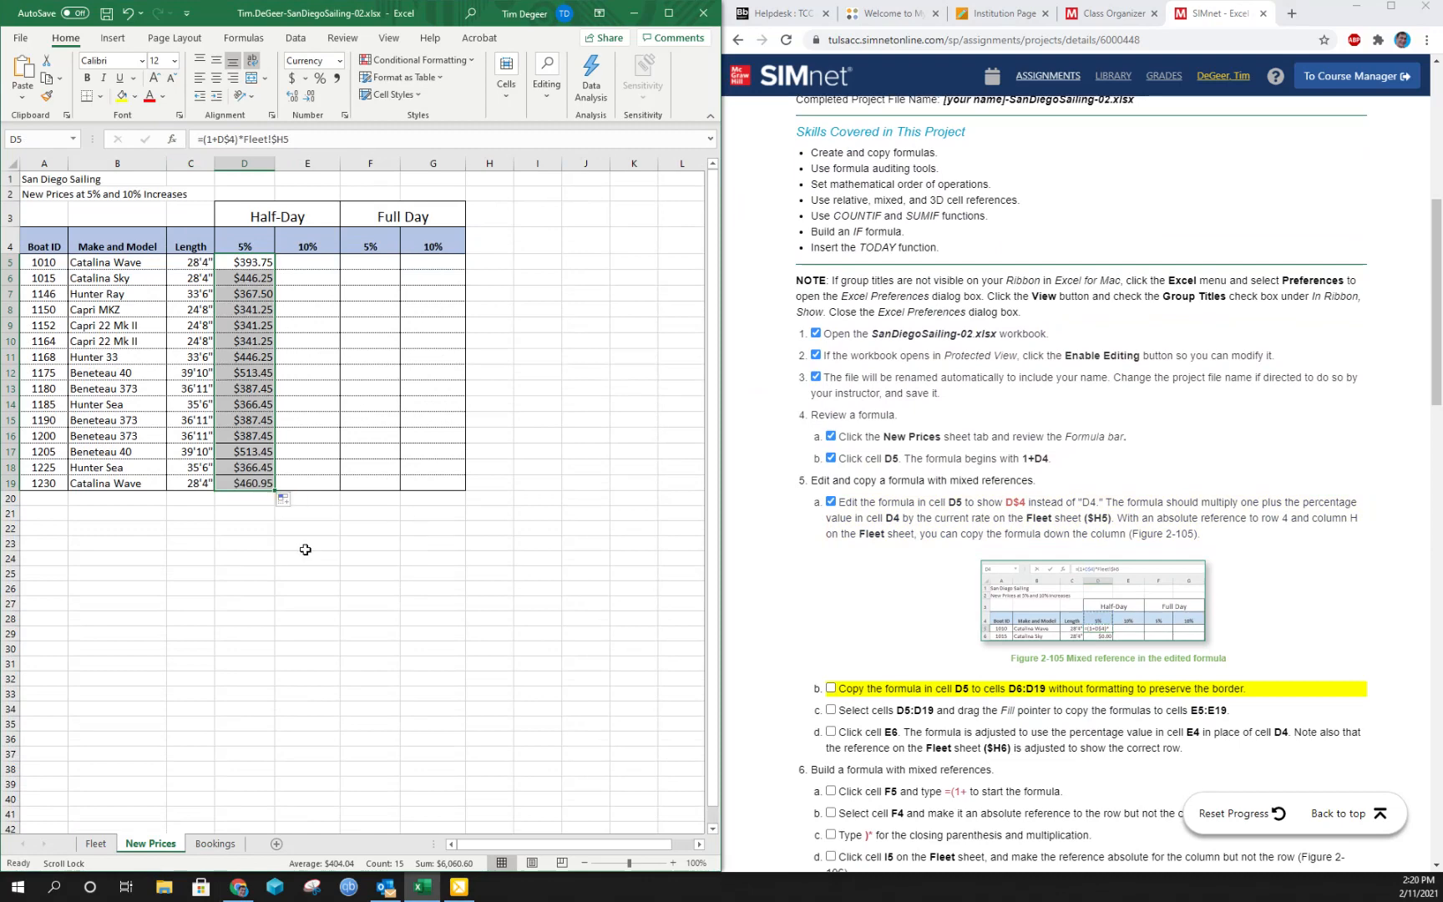
click(831, 689)
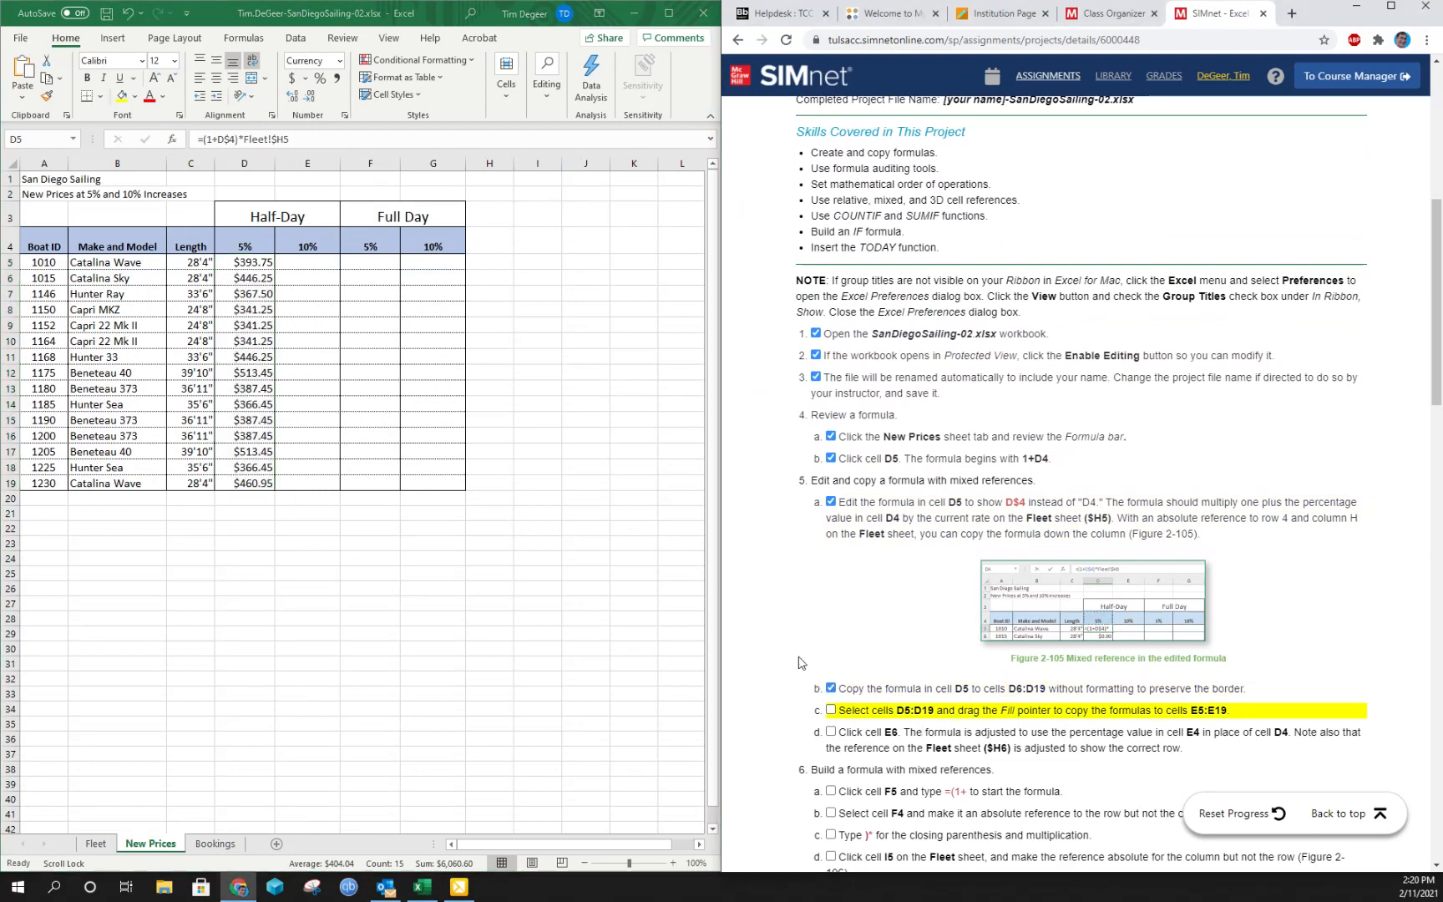
- Copy the formulas in D5:D19 across to E5:E19 with the fill handle and mark instruction 5c complete
click(243, 261)
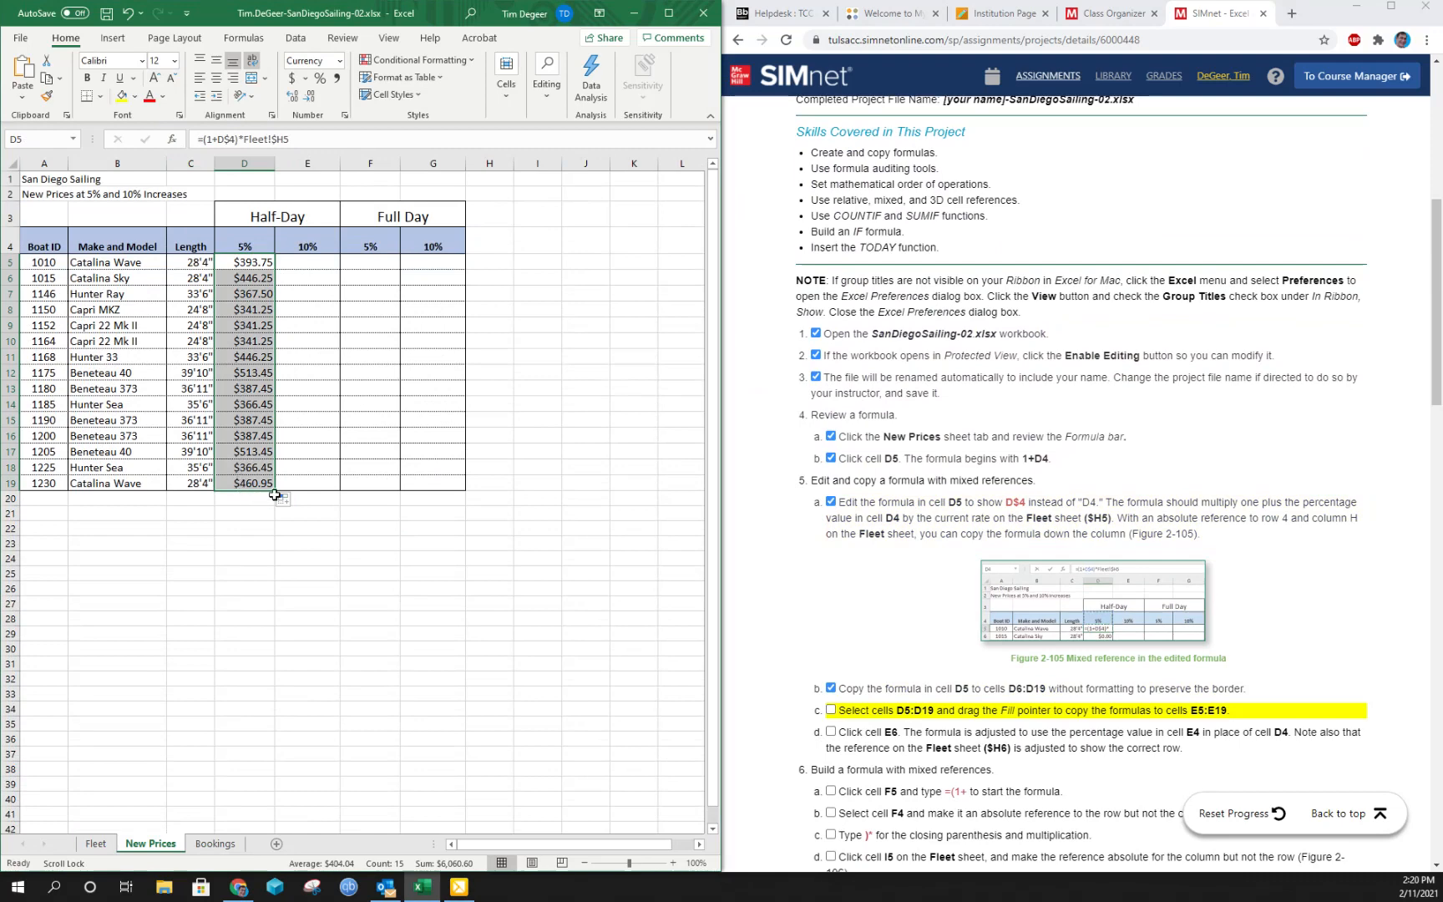
drag(275, 495, 331, 486)
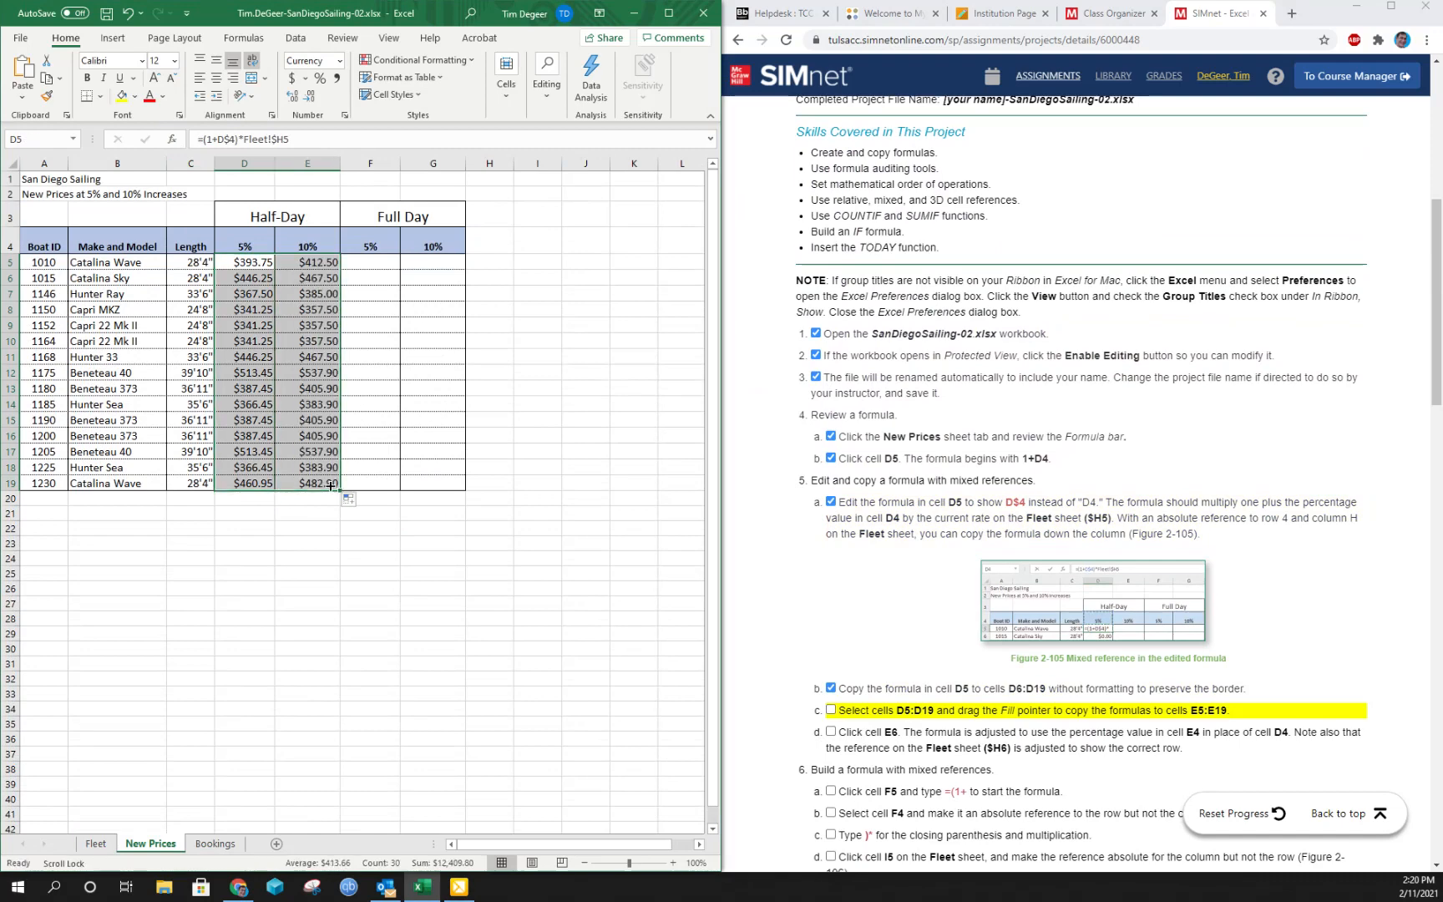
click(832, 709)
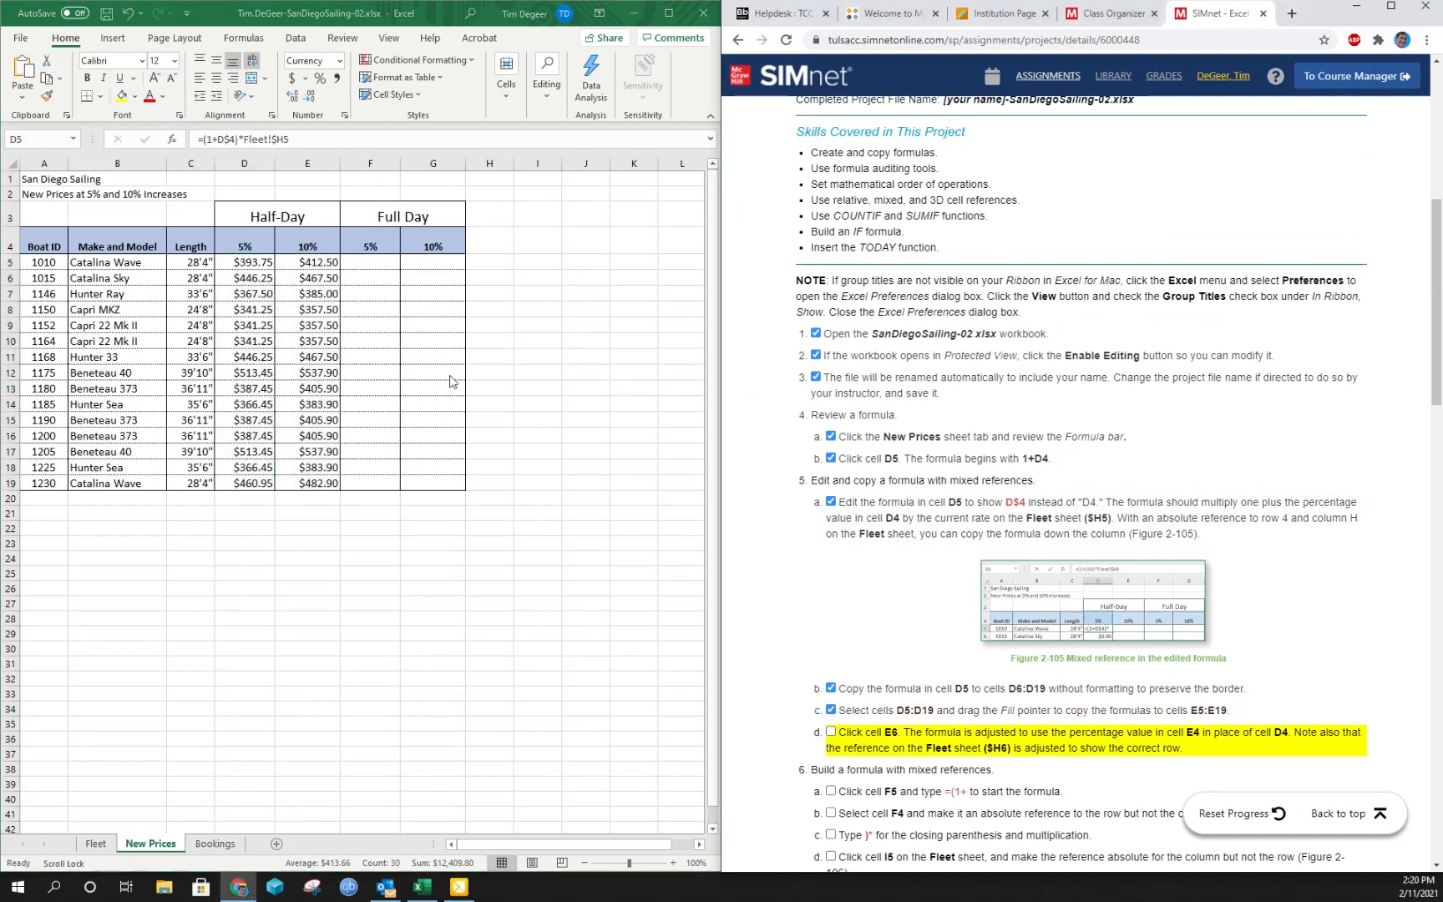
- Compare the copied formula in E6 with the original in D5 and mark instruction 5d complete
click(311, 281)
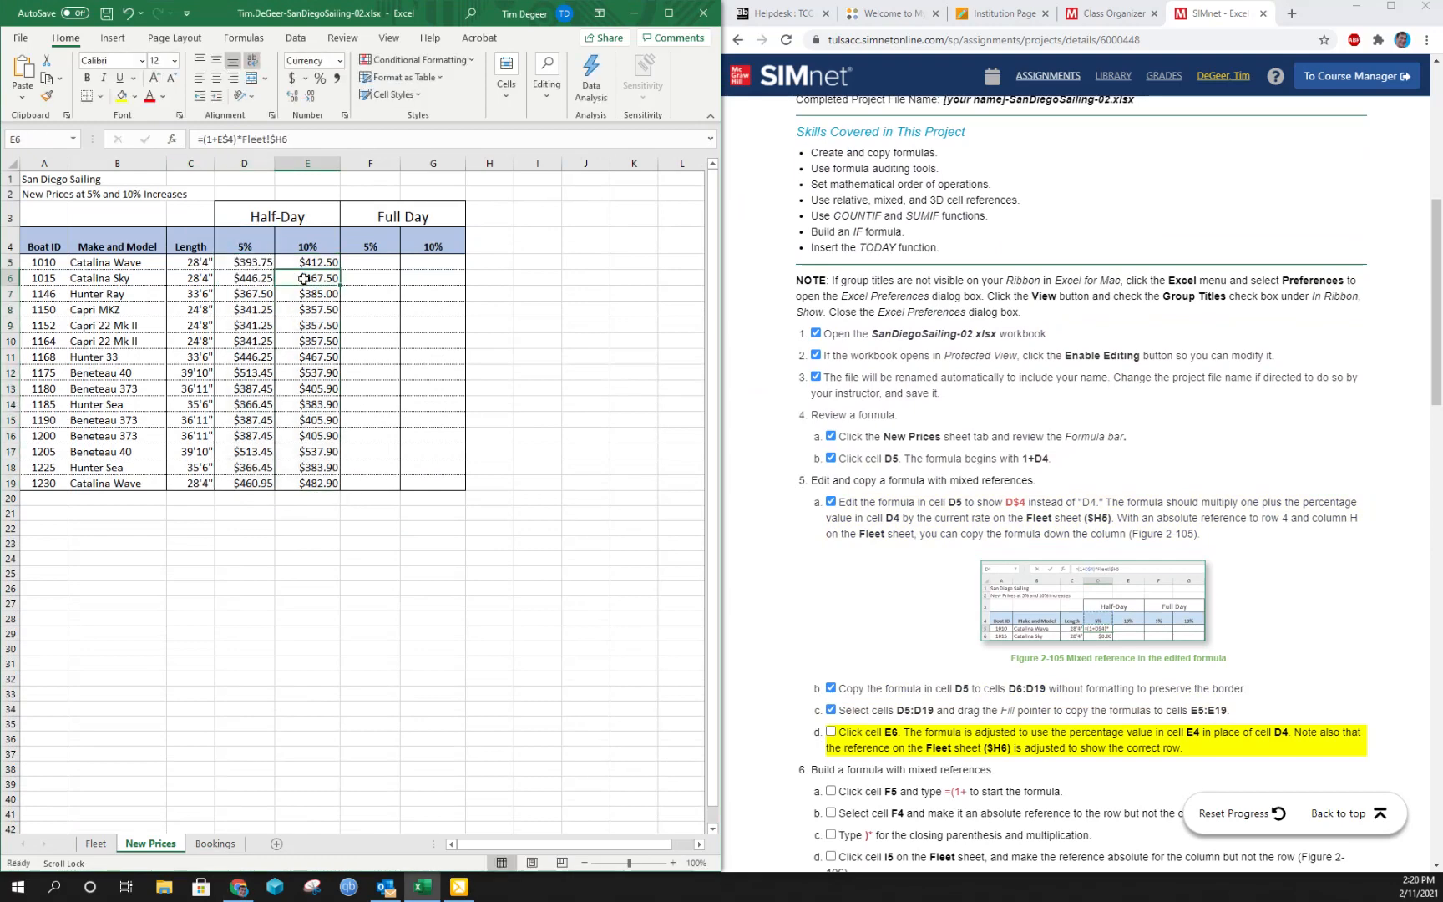
click(248, 262)
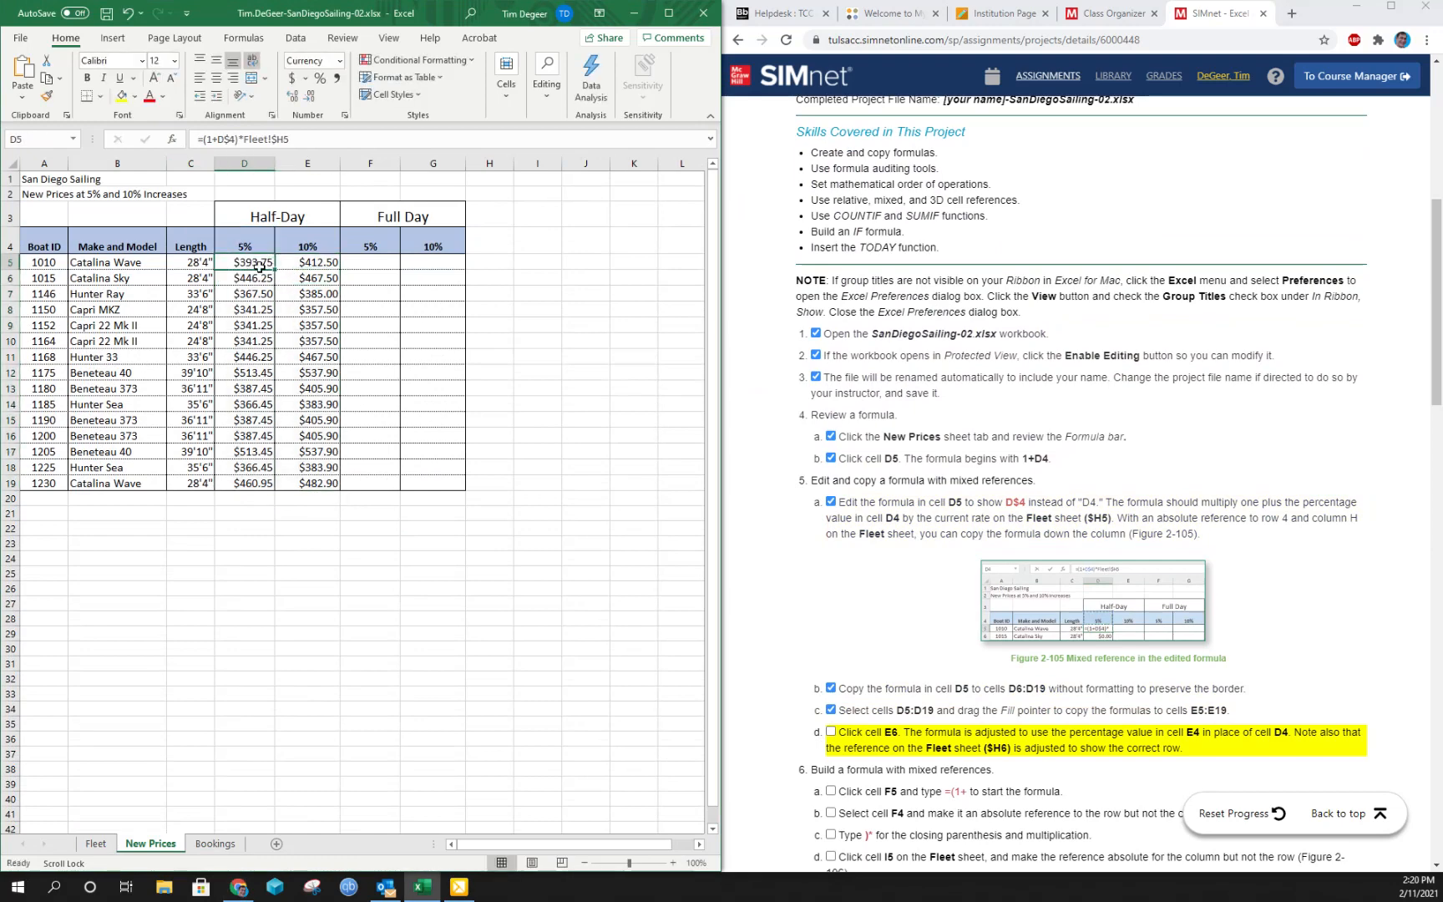
click(309, 281)
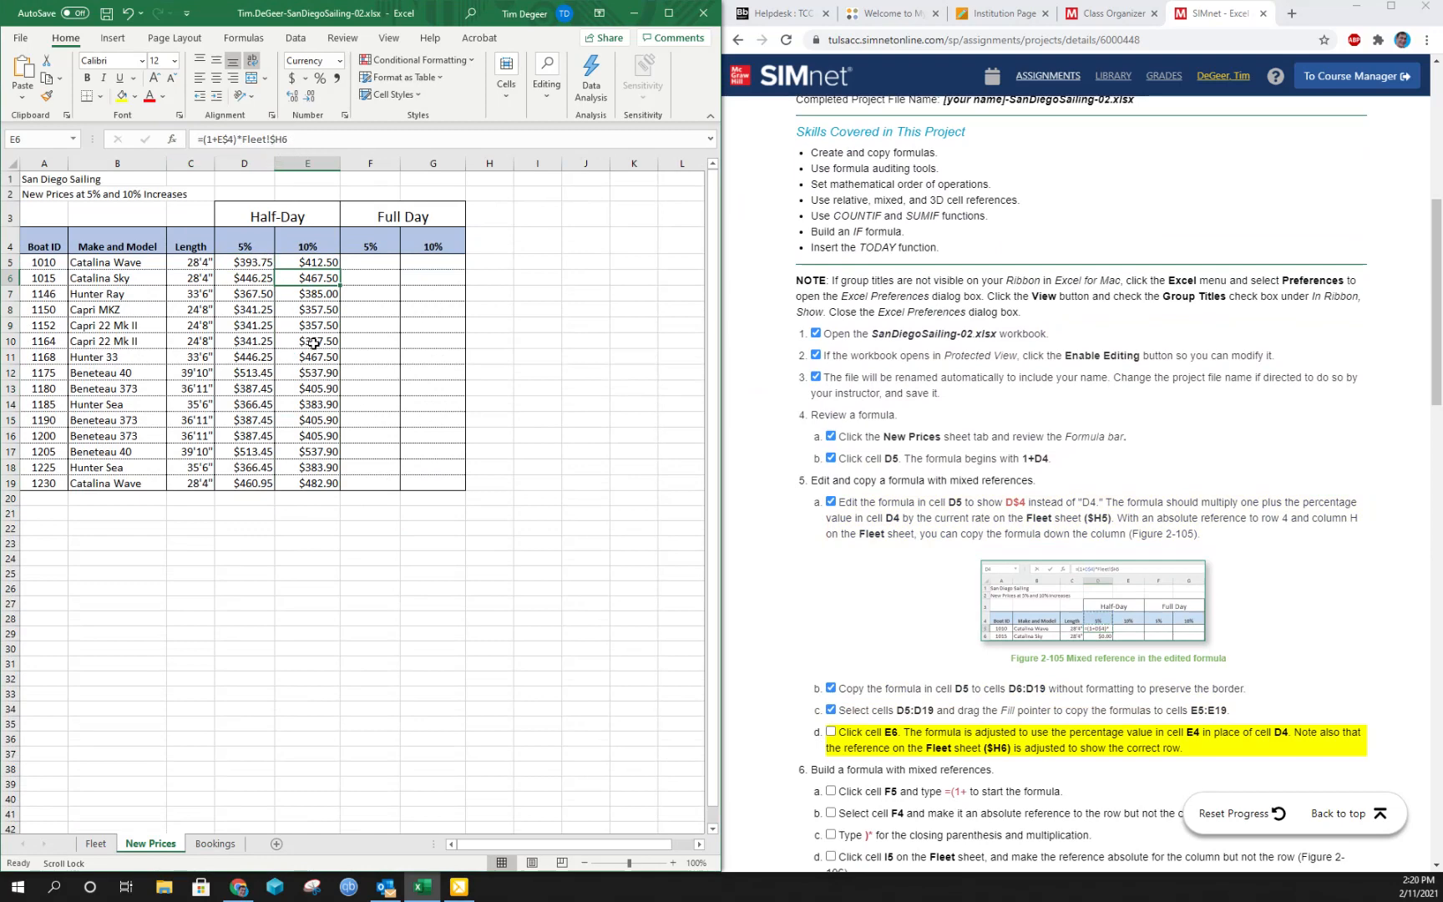
click(832, 732)
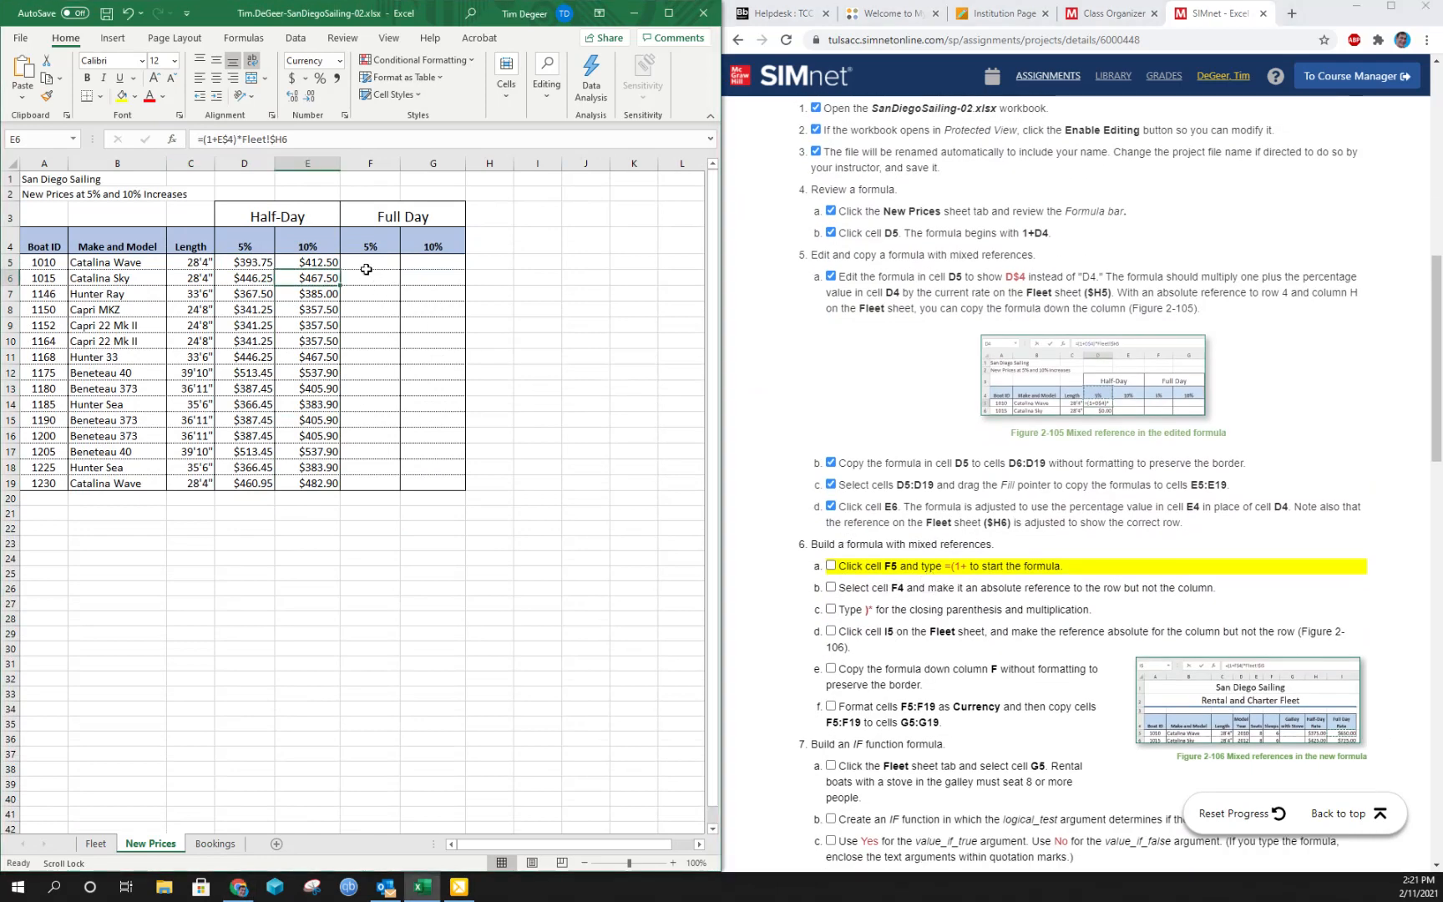
- Start the formula in F5 as =(1+F$4)* with only the row absolute, and mark instructions 6a, 6b and 6c complete
click(363, 262)
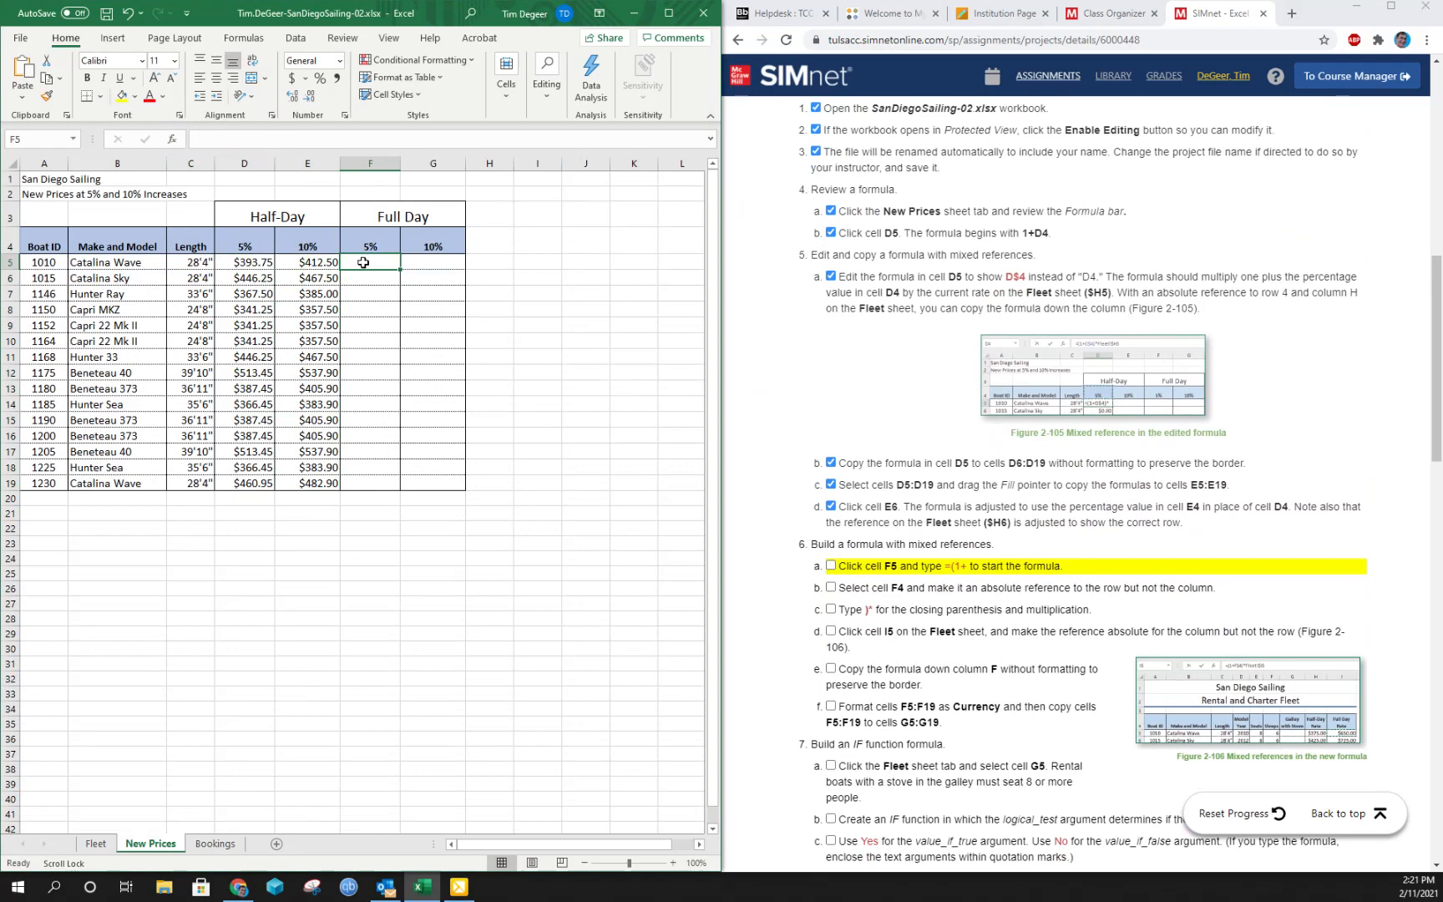
text(=(1+)
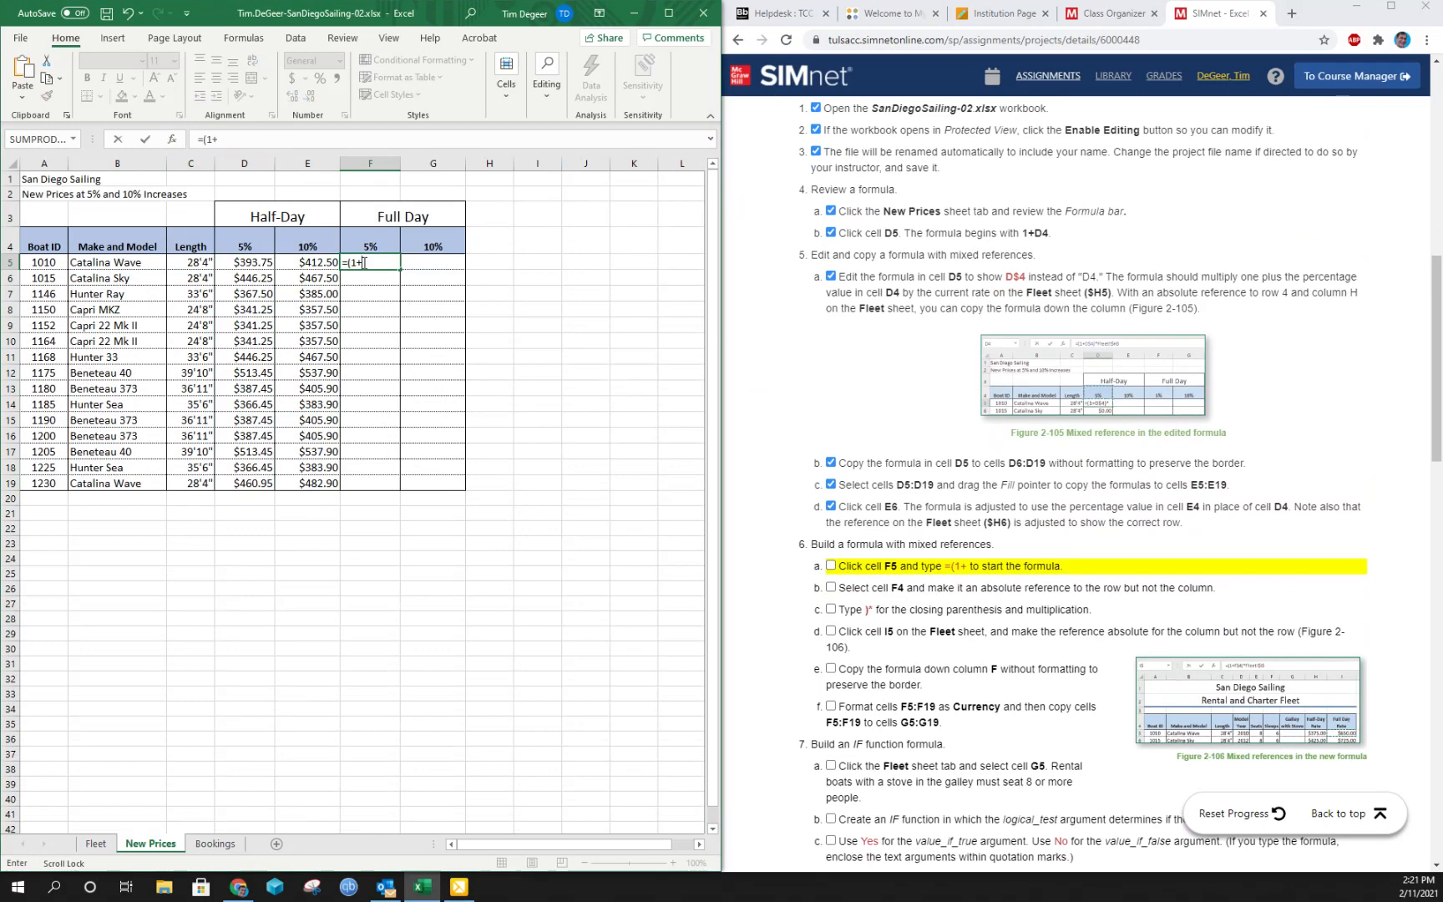
click(366, 235)
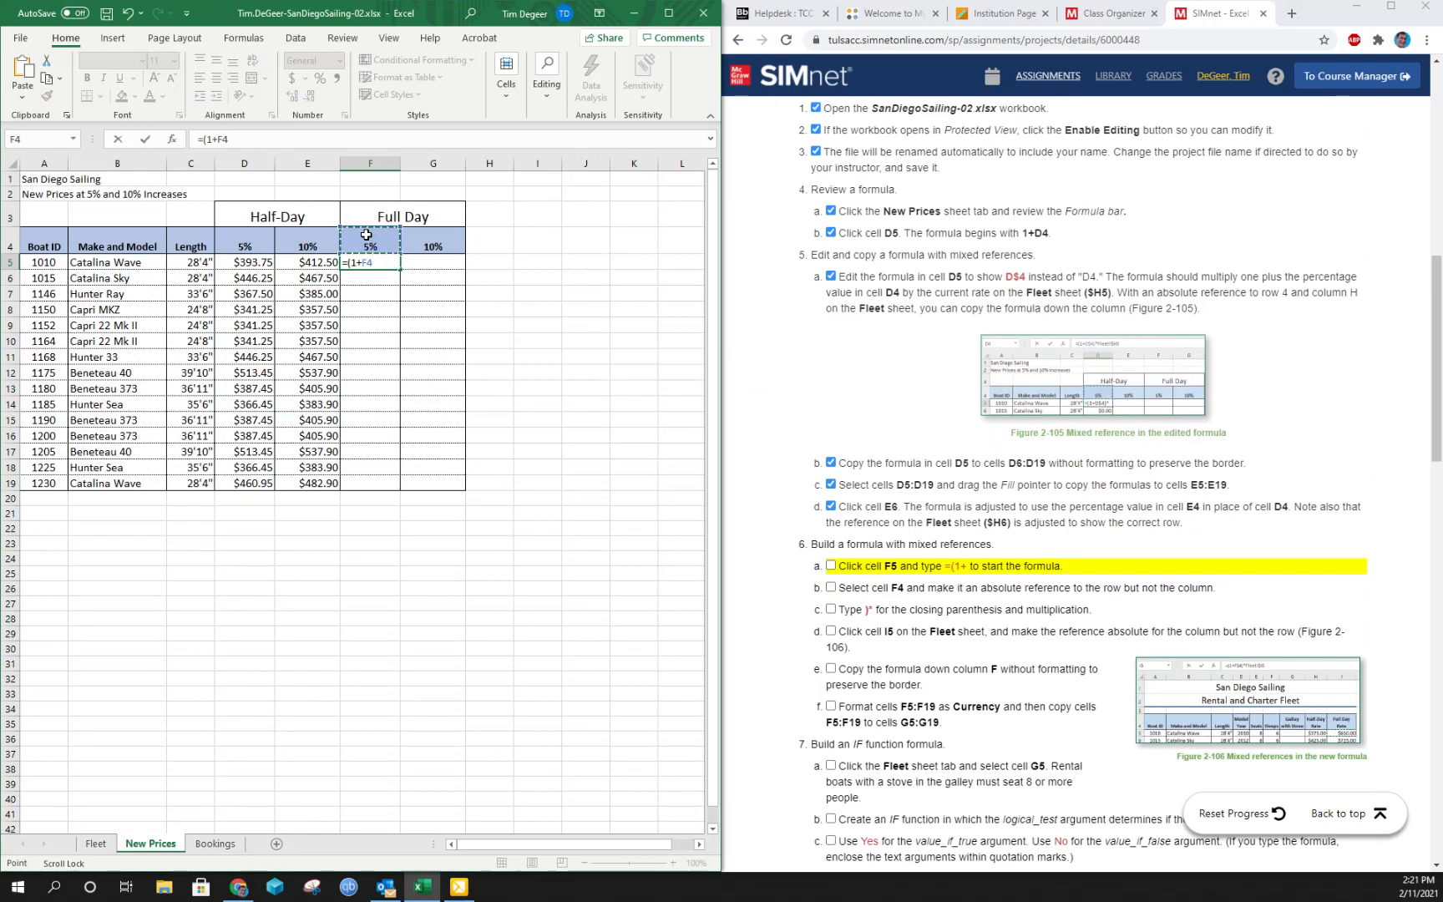
key(F4)
key(F4)
key(F4)
key(F4)
click(830, 566)
click(831, 587)
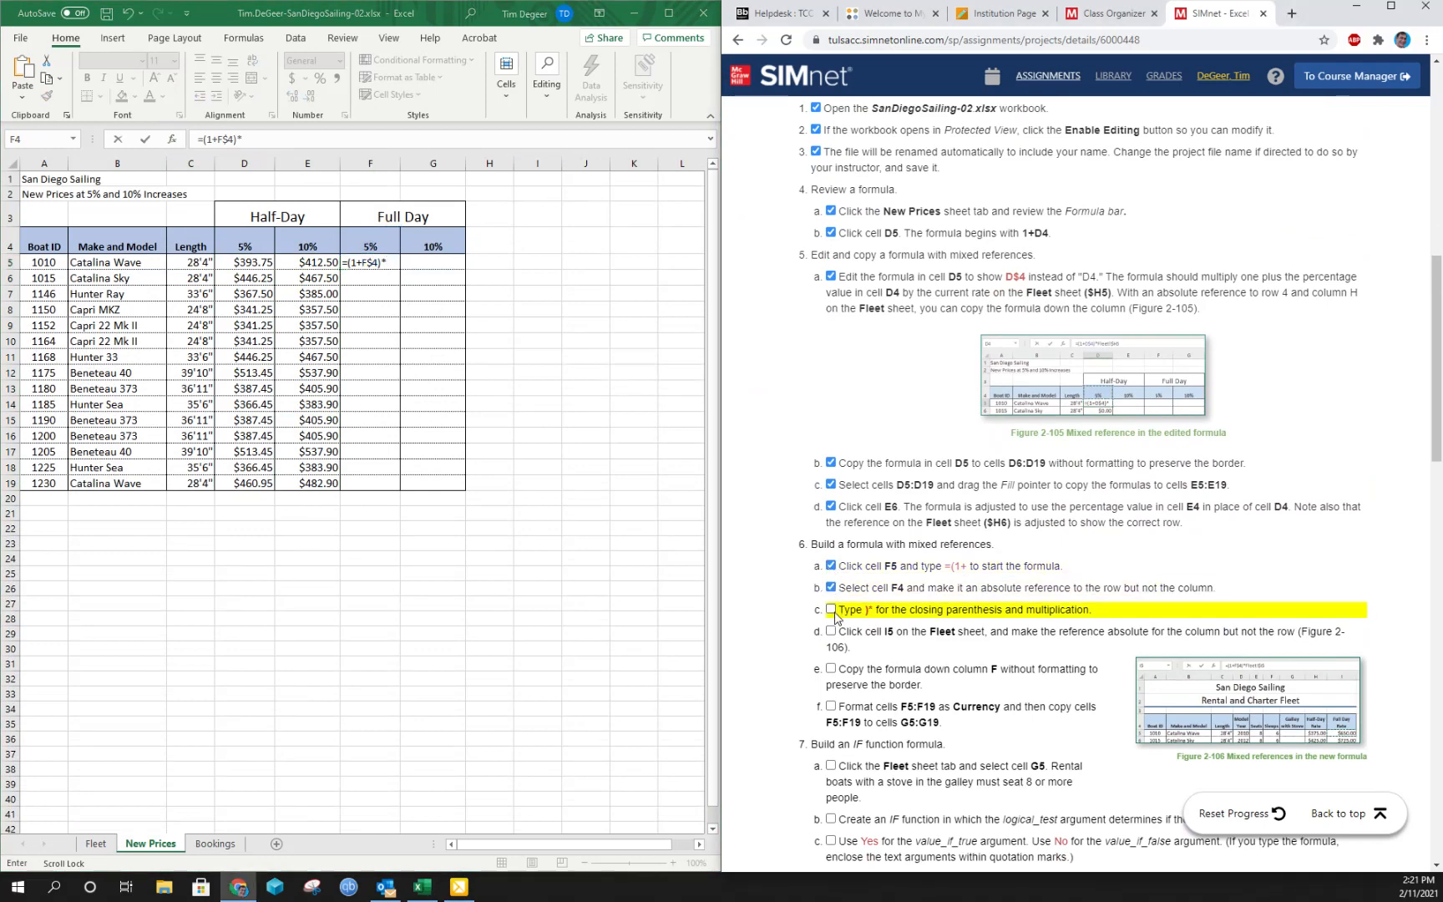
click(831, 611)
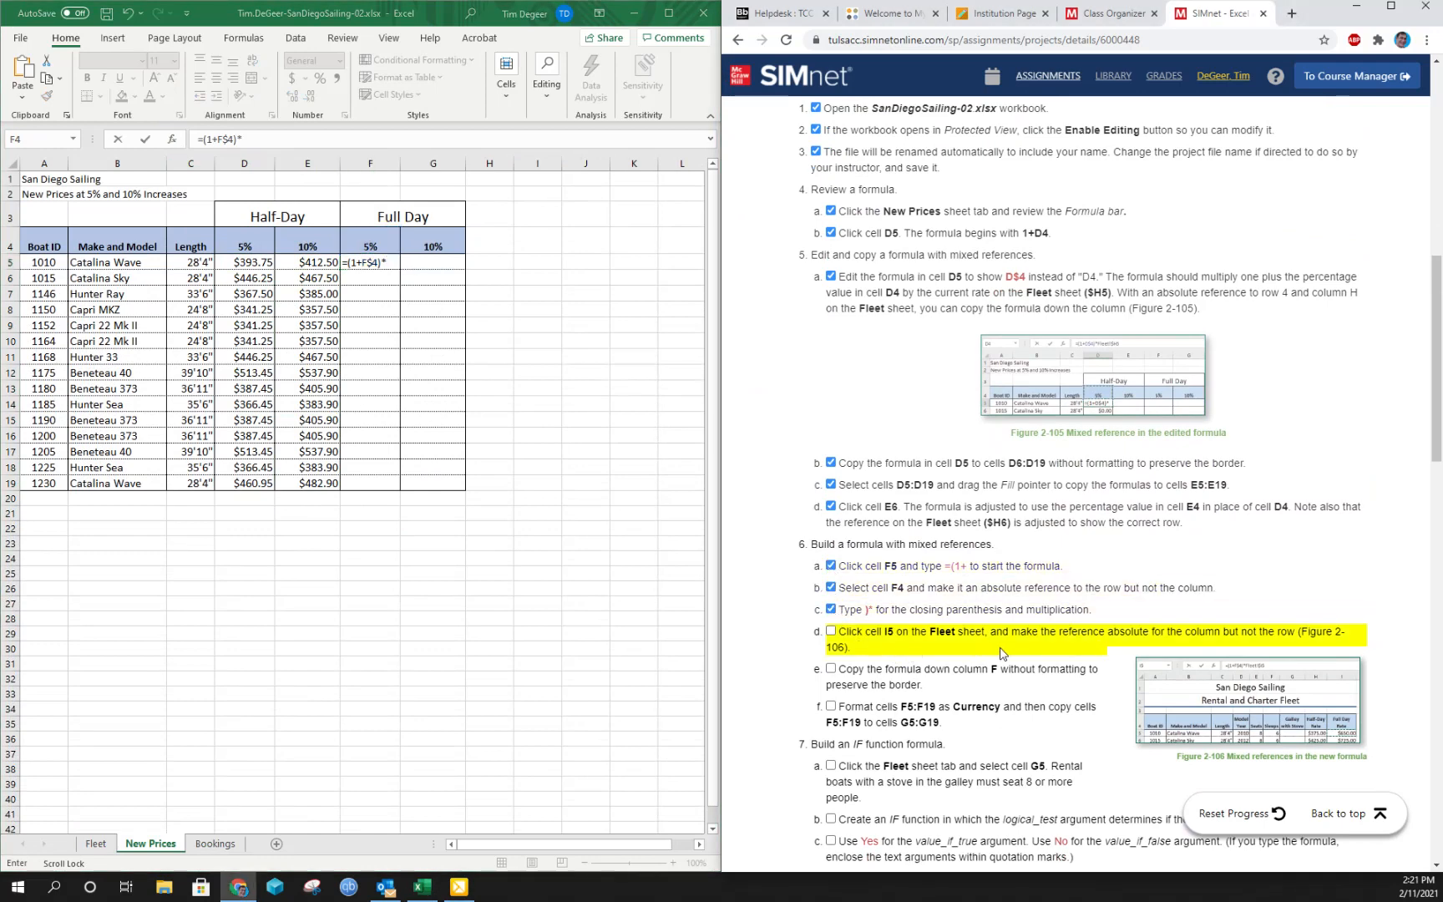
- Finish the F5 formula by multiplying by cell I5 on the Fleet sheet, with only the column absolute (Fleet!$I5)
click(97, 844)
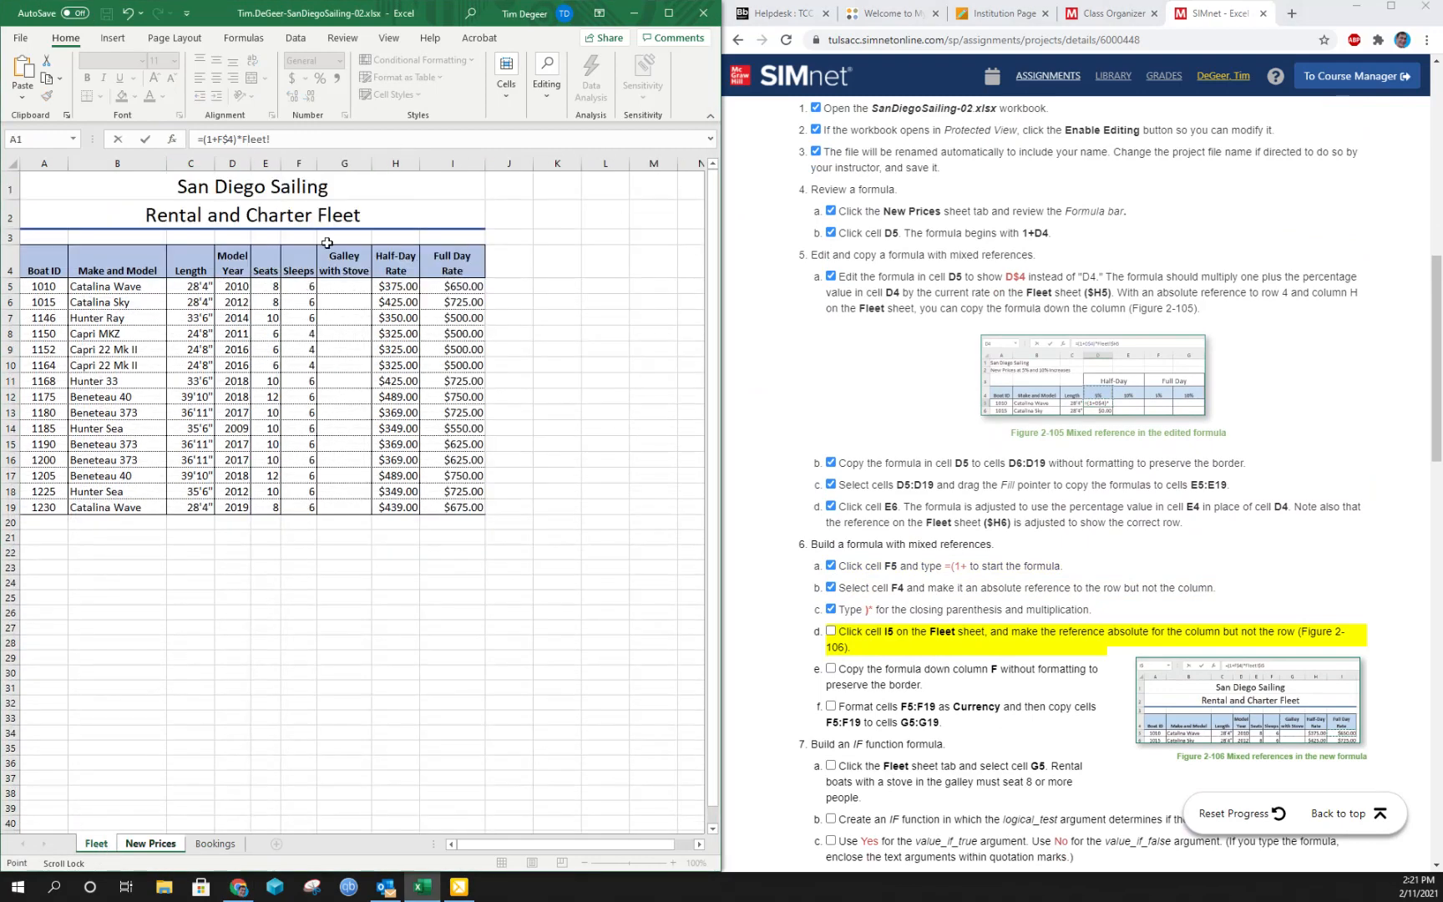
click(451, 288)
key(F4)
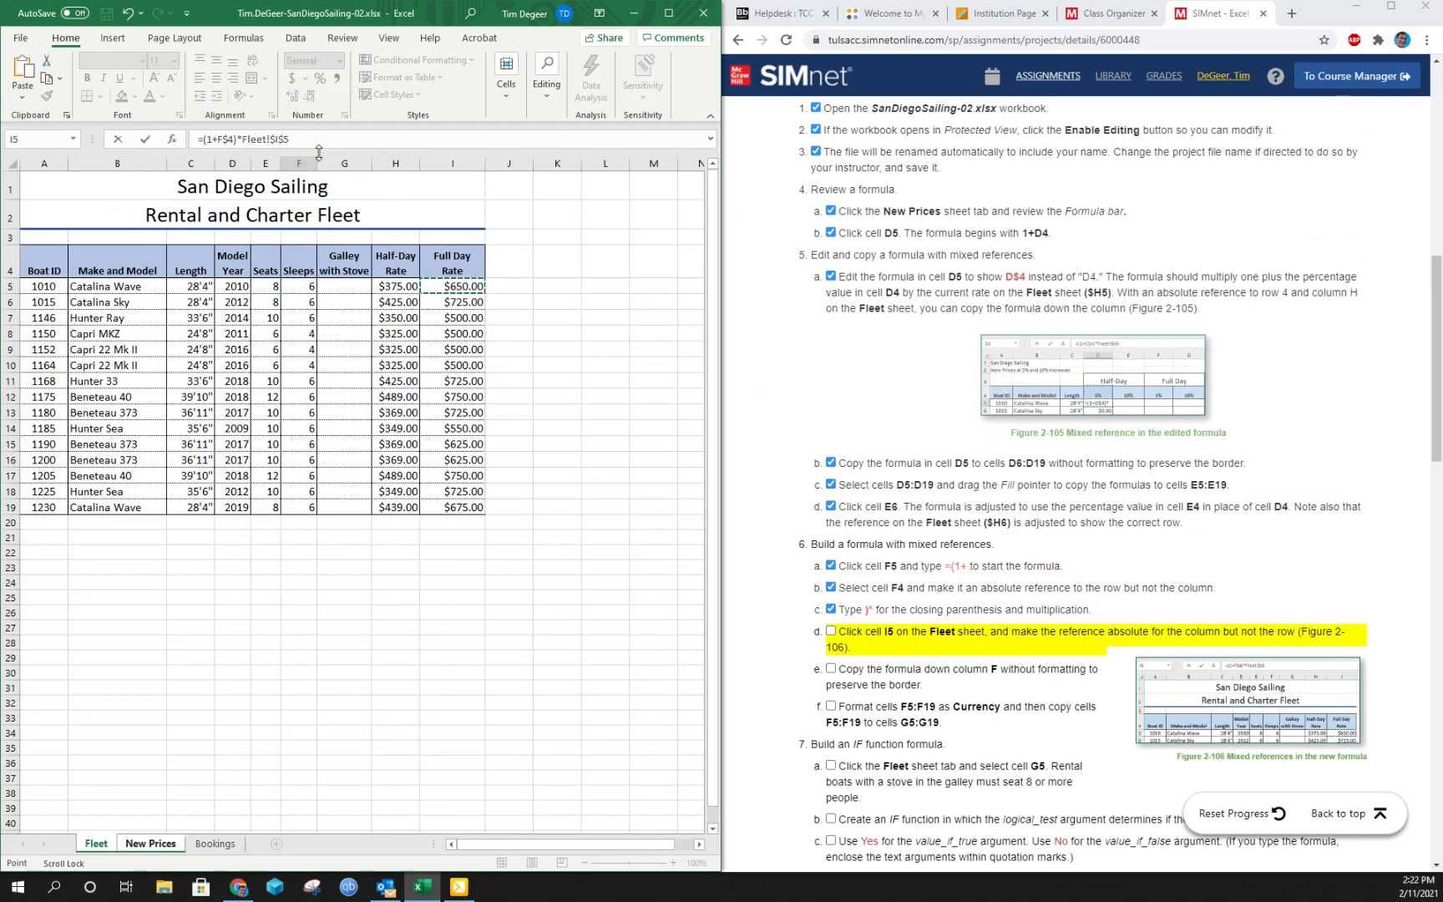
key(F4)
key(F4)
key(Return)
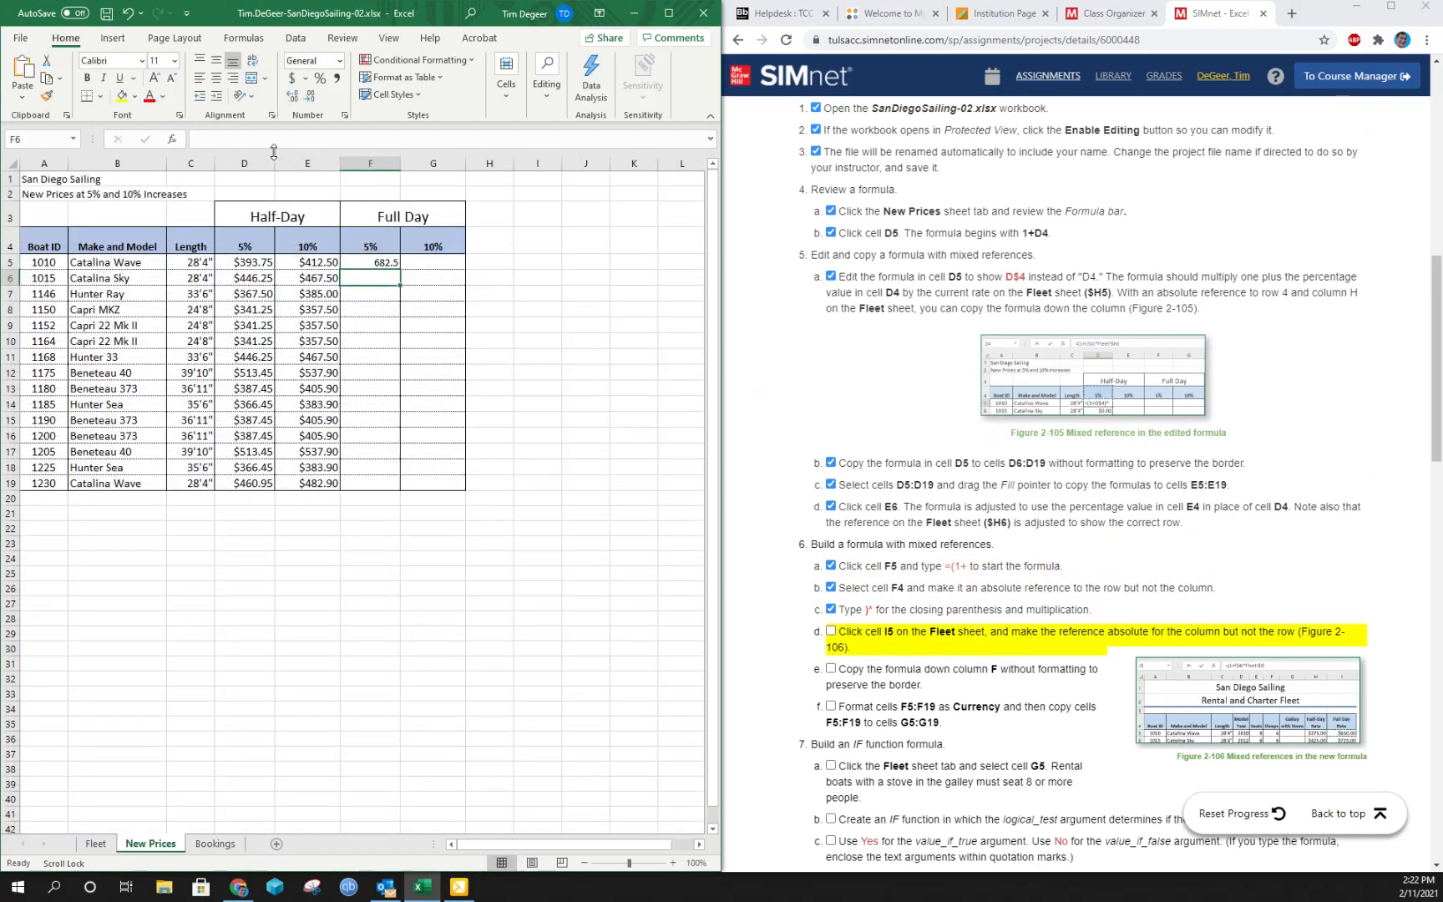
- Fill the F5 formula down through F19 without formatting and mark instructions 6d and 6e complete
click(365, 264)
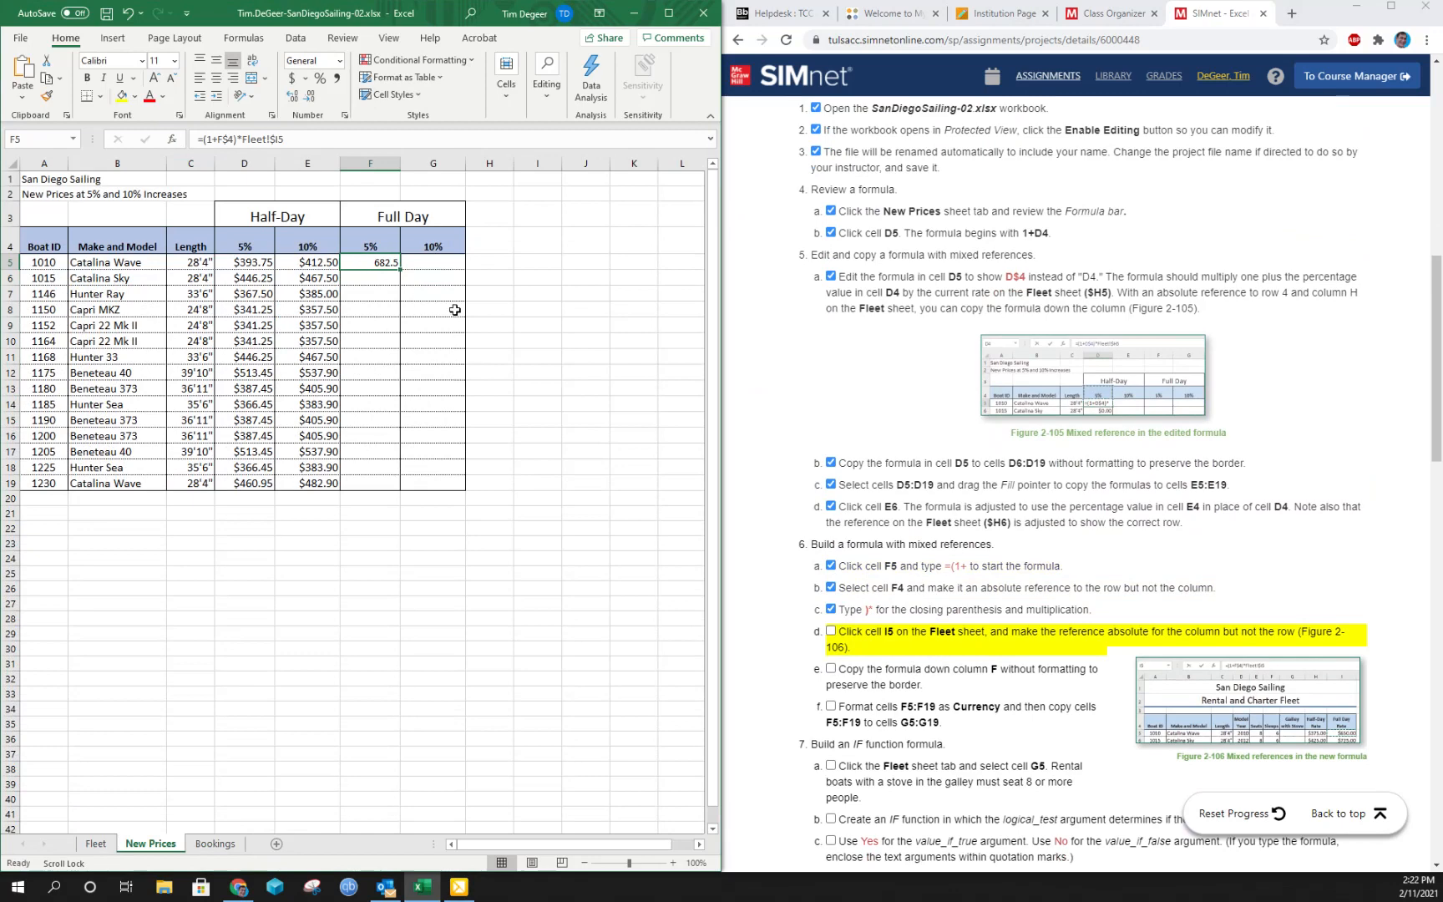
drag(402, 264, 396, 492)
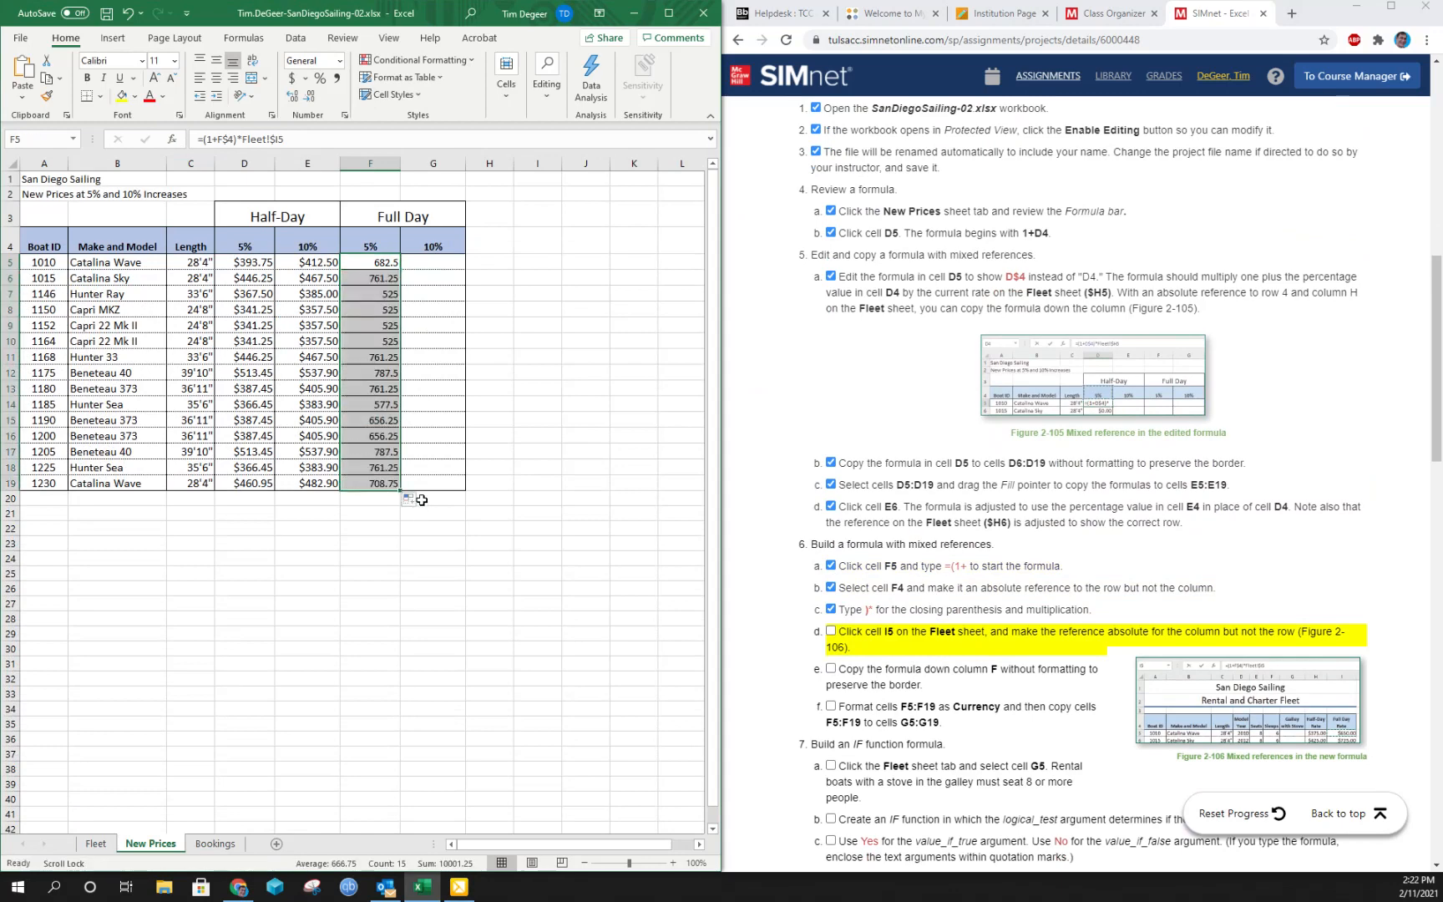
click(413, 499)
click(441, 552)
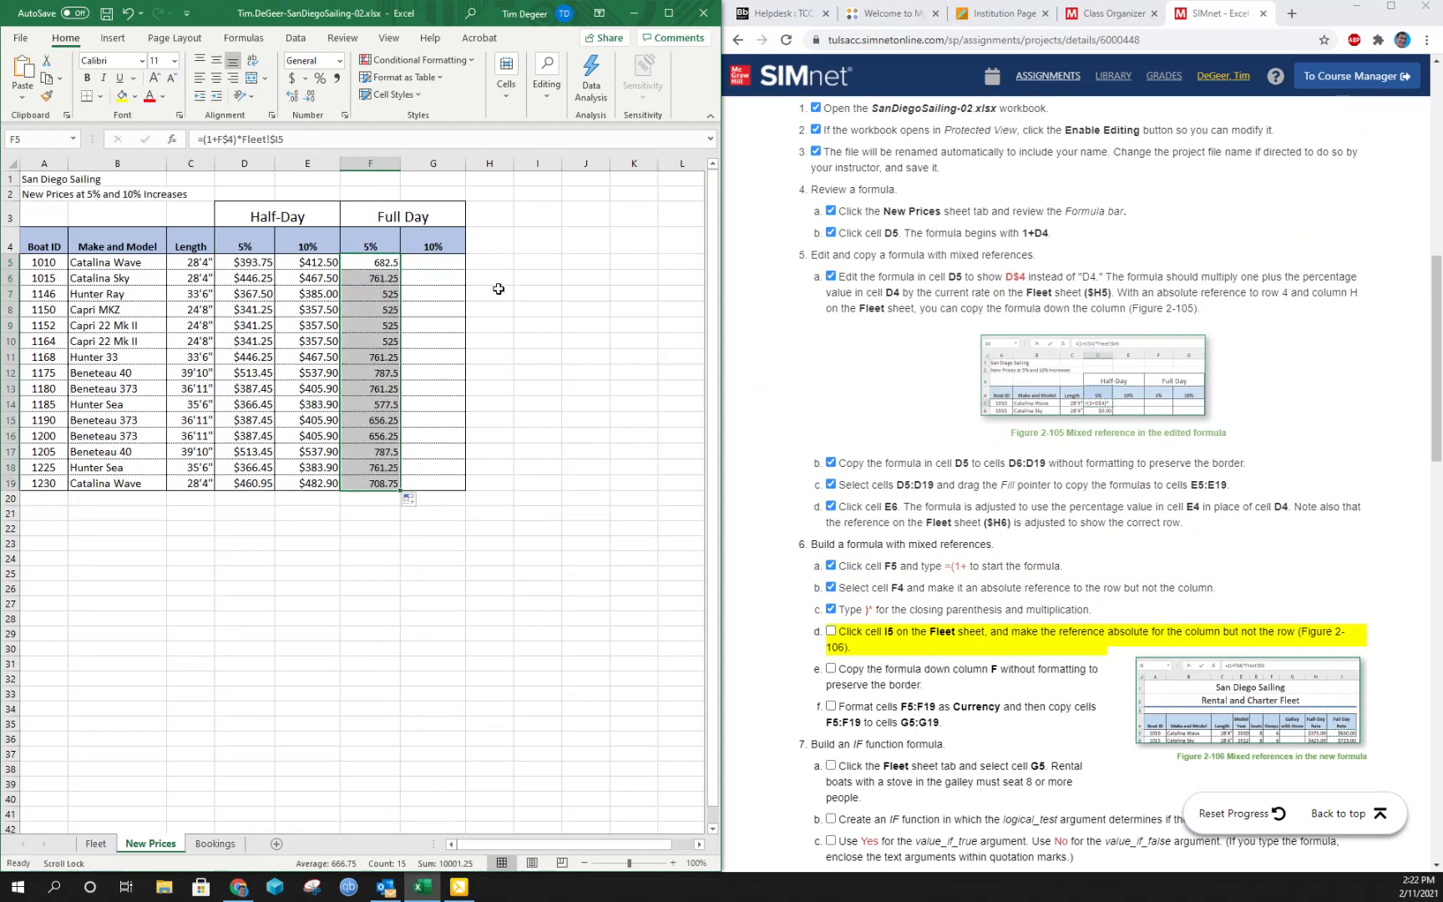
click(829, 656)
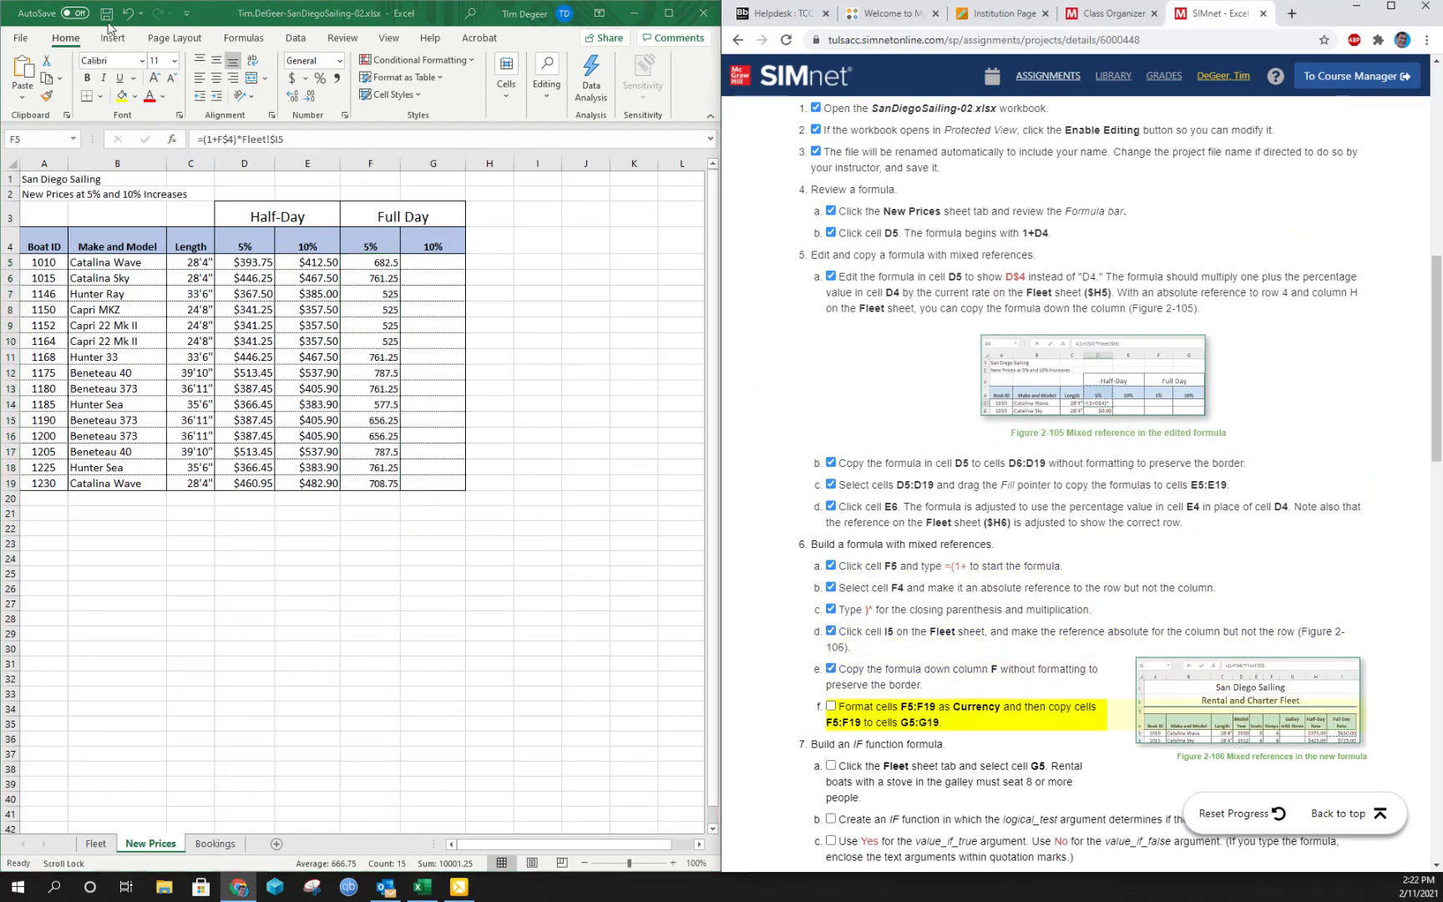
- Format cells F5:F19 as Currency and copy them across to G5:G19
click(340, 61)
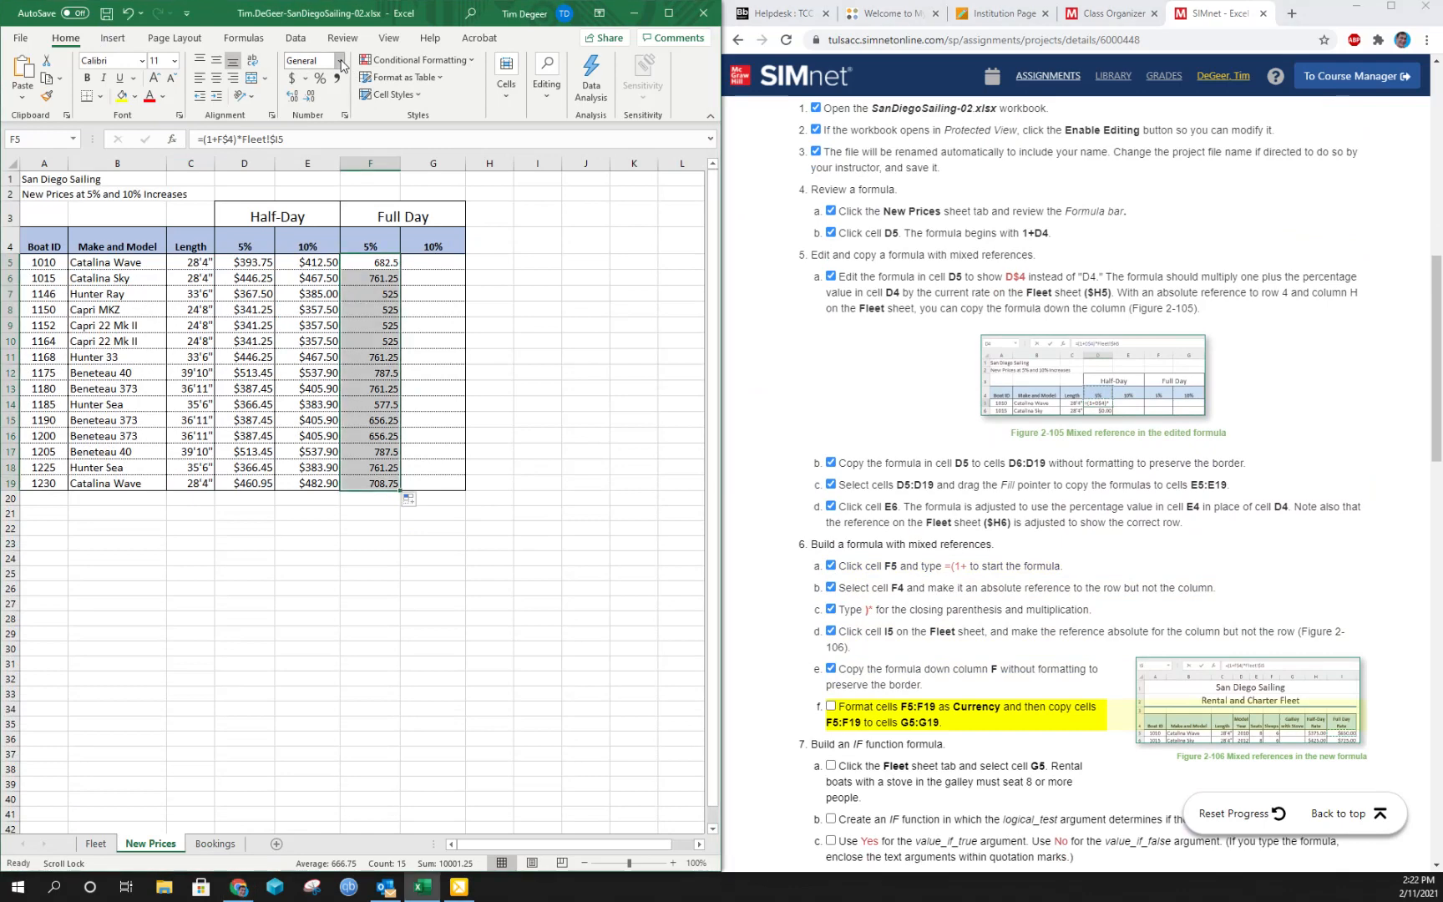
click(345, 154)
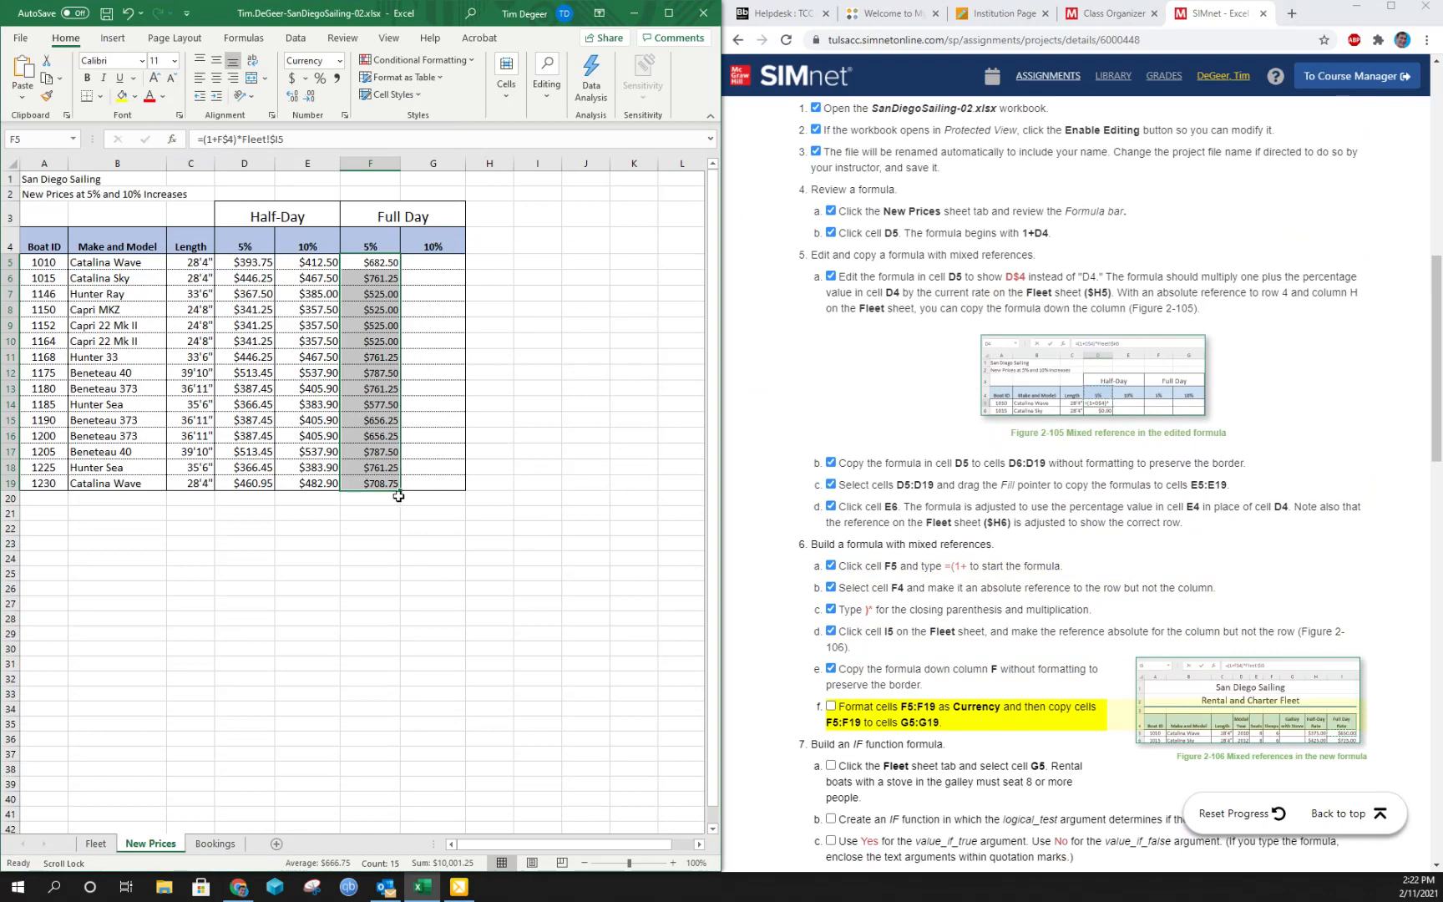
drag(399, 490, 441, 488)
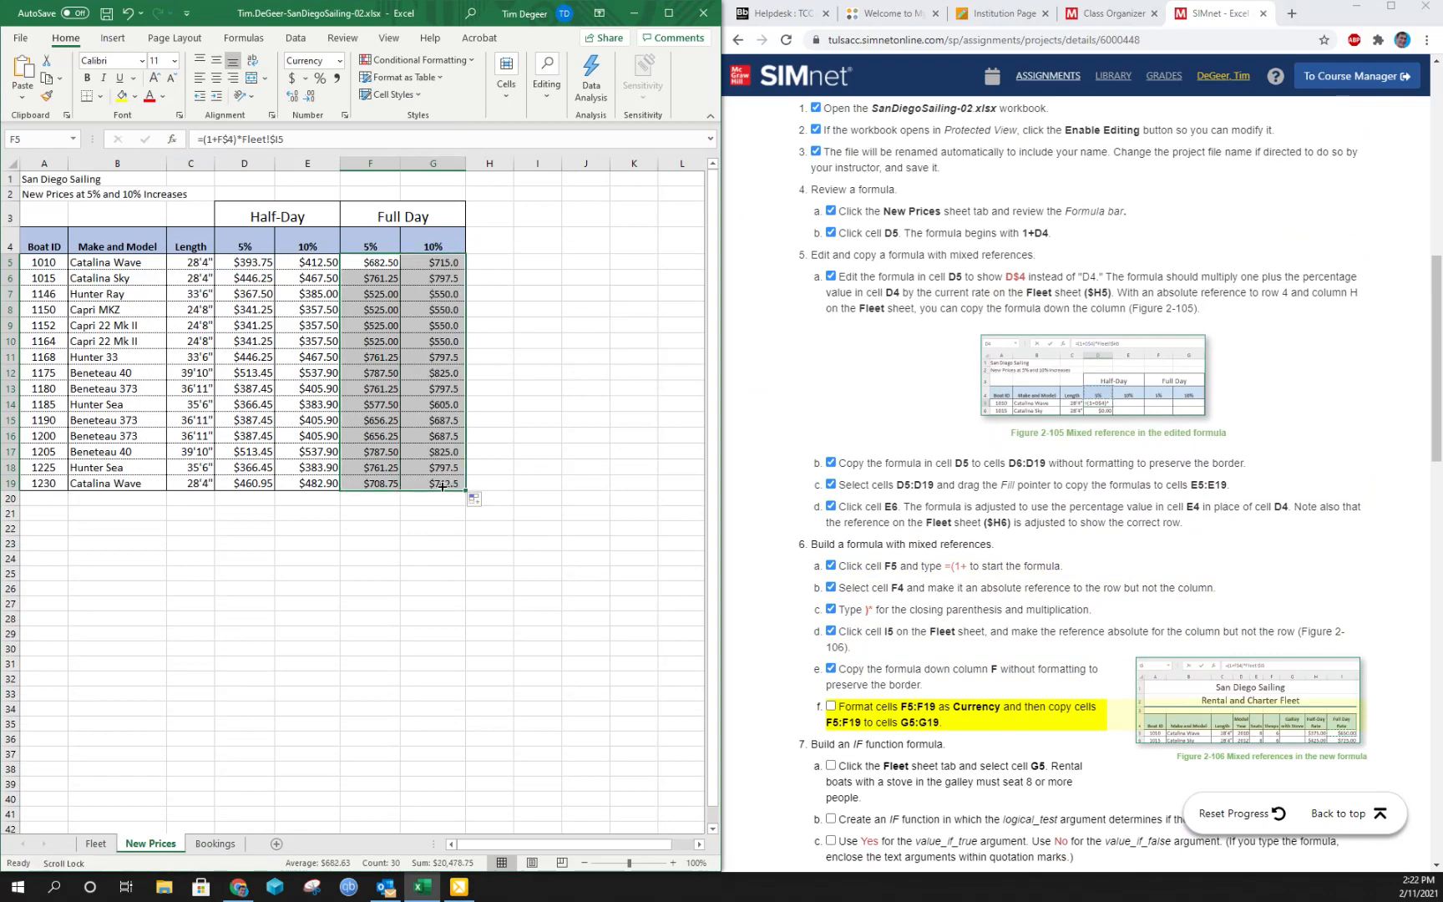
- Compare the copied formula in G6 with the original in F5 and mark instruction 6f complete
click(442, 281)
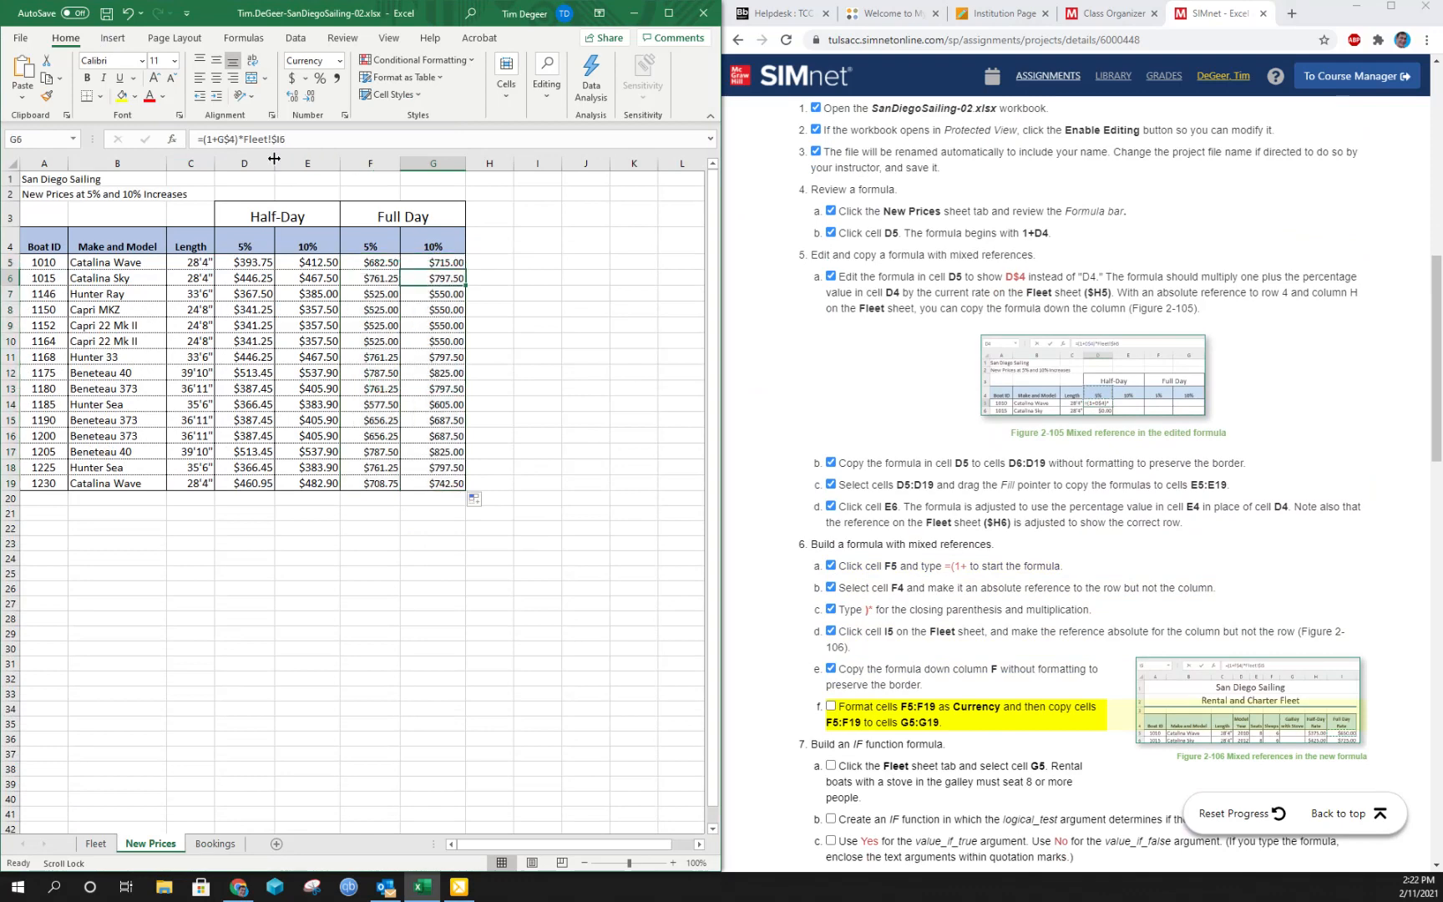
click(371, 265)
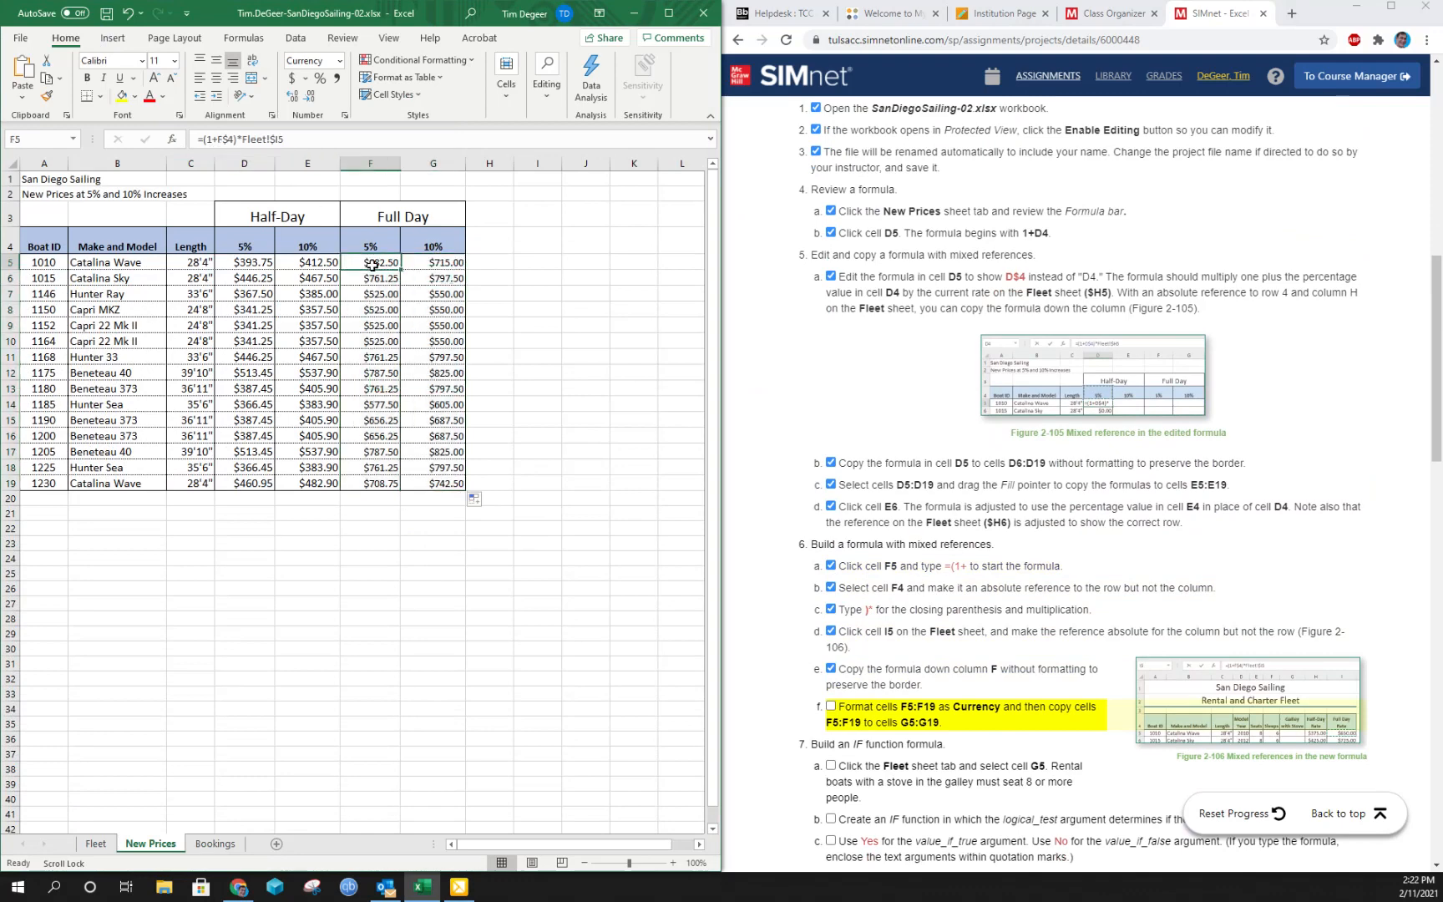
click(434, 280)
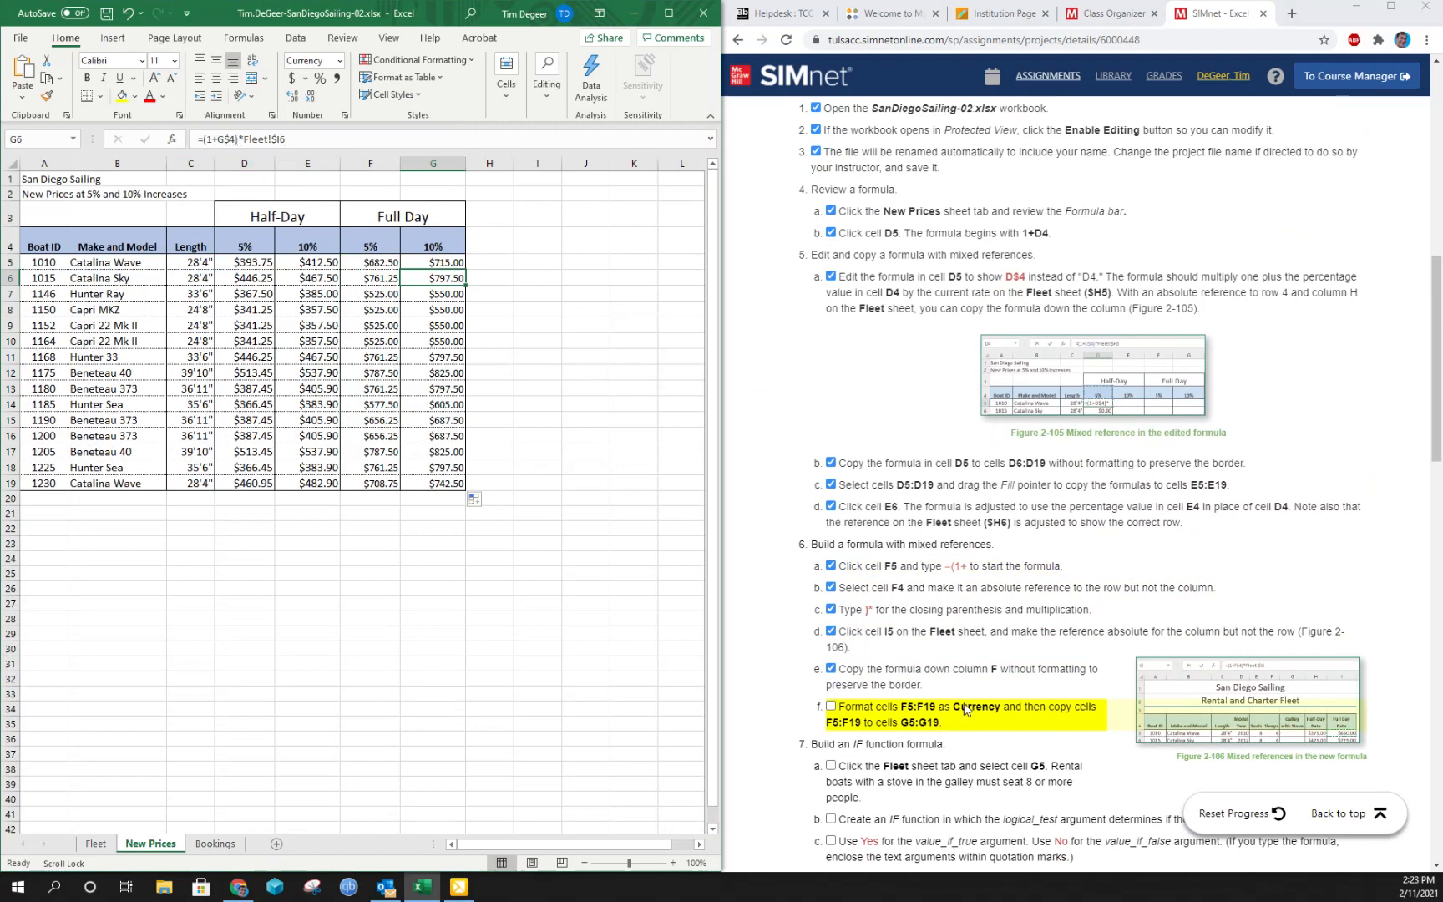
click(831, 707)
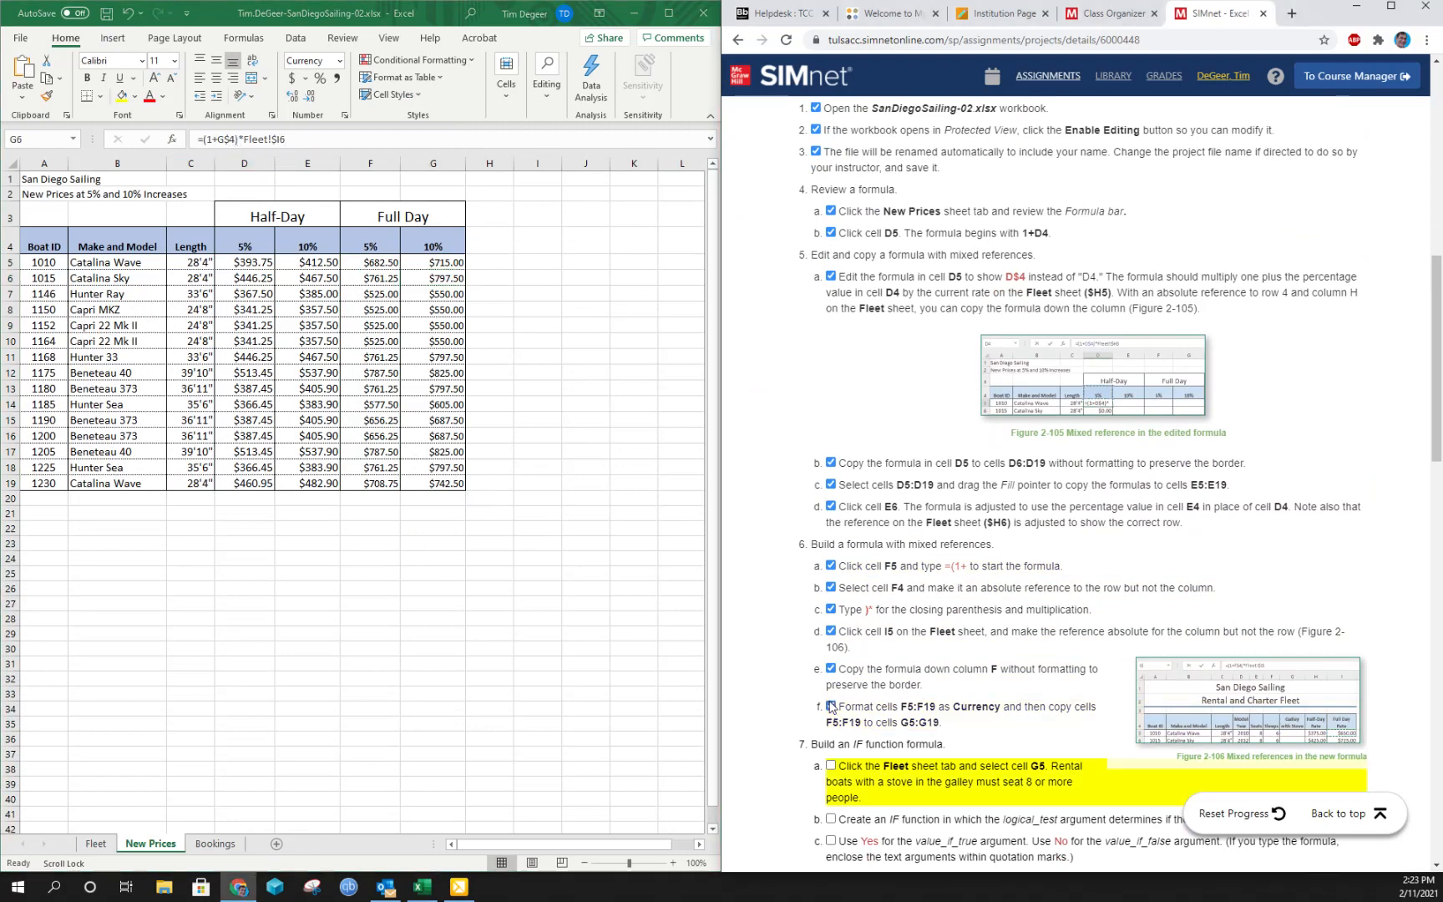
- Select cell G5 on the Fleet sheet and mark instruction 7a complete
scroll(962, 635, down, 3)
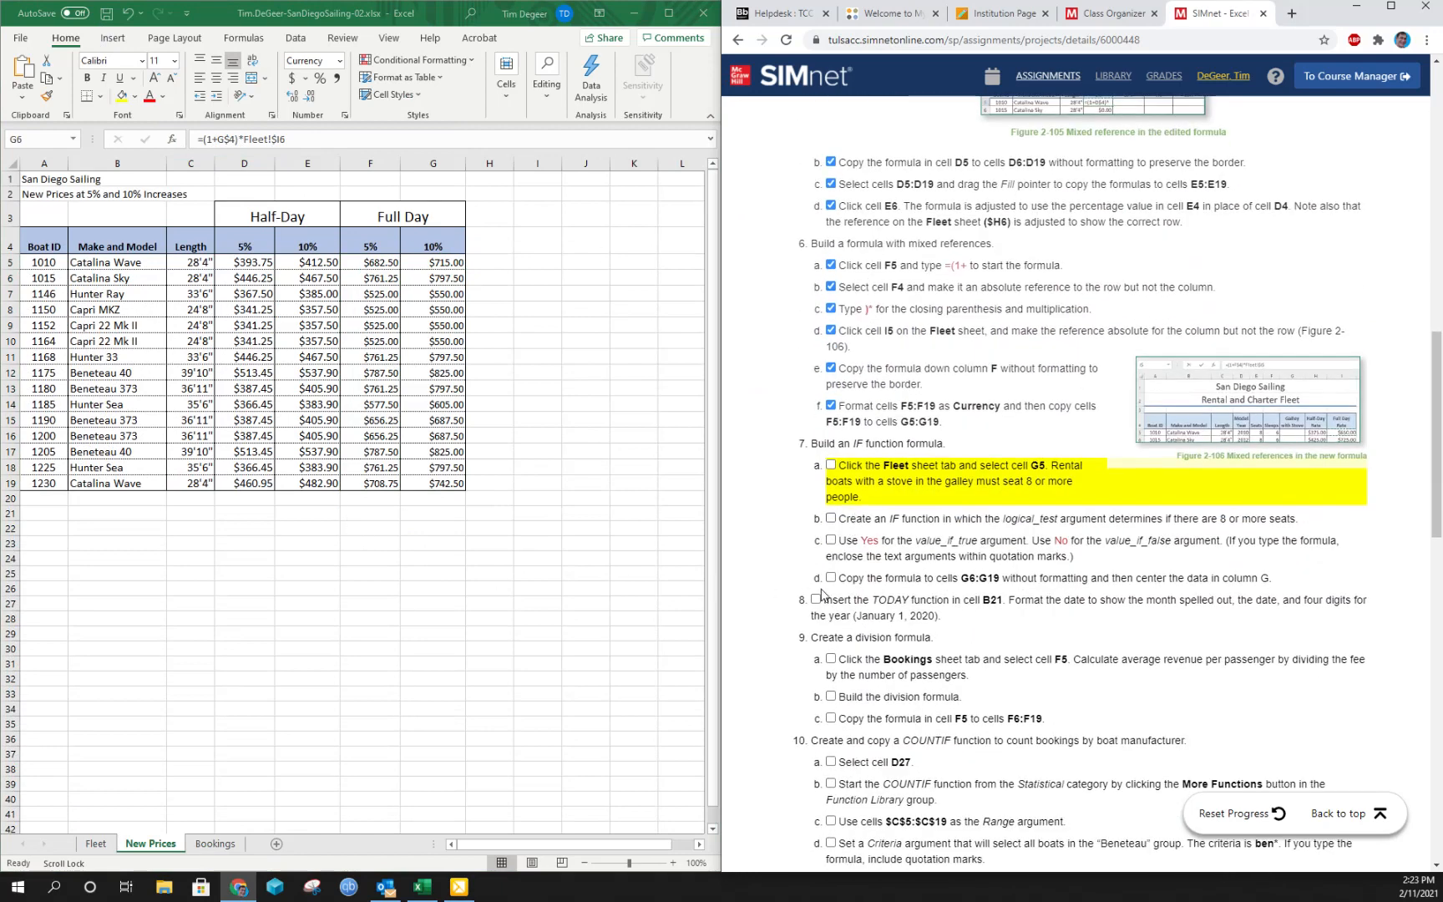
click(90, 848)
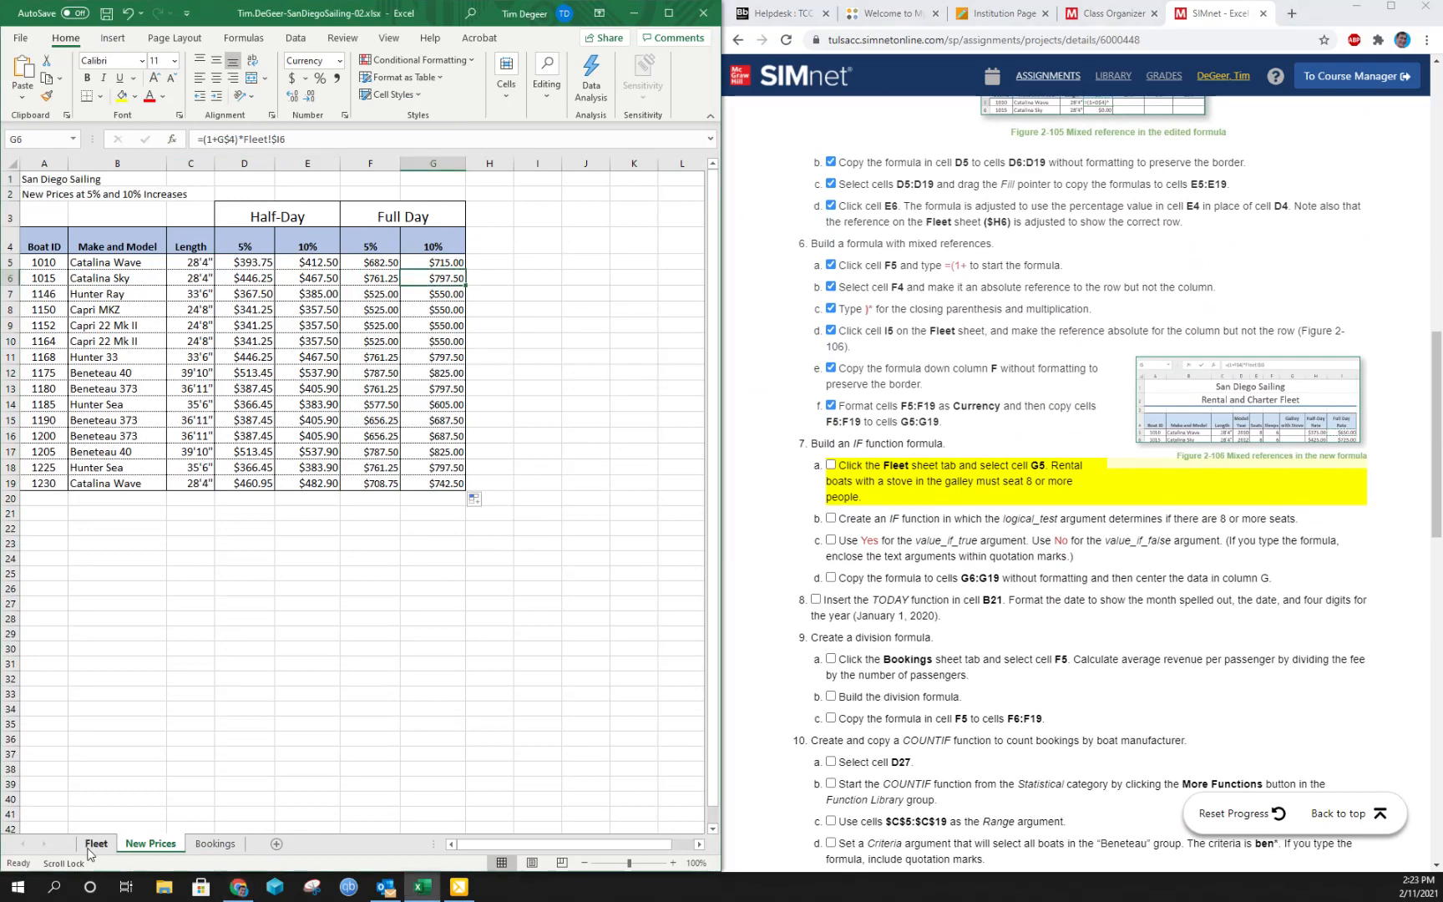
click(90, 846)
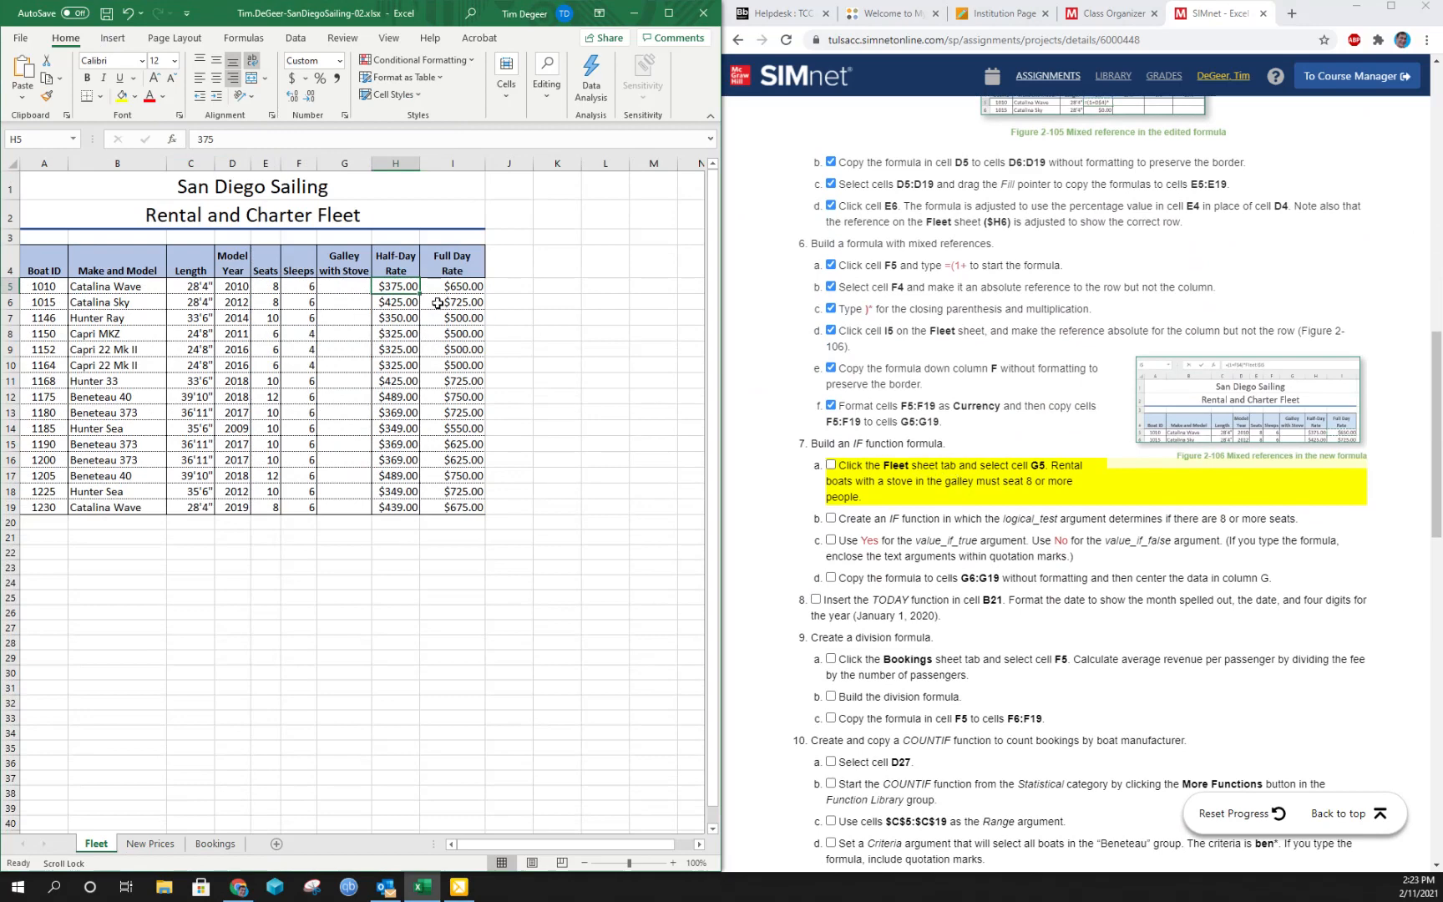
click(351, 286)
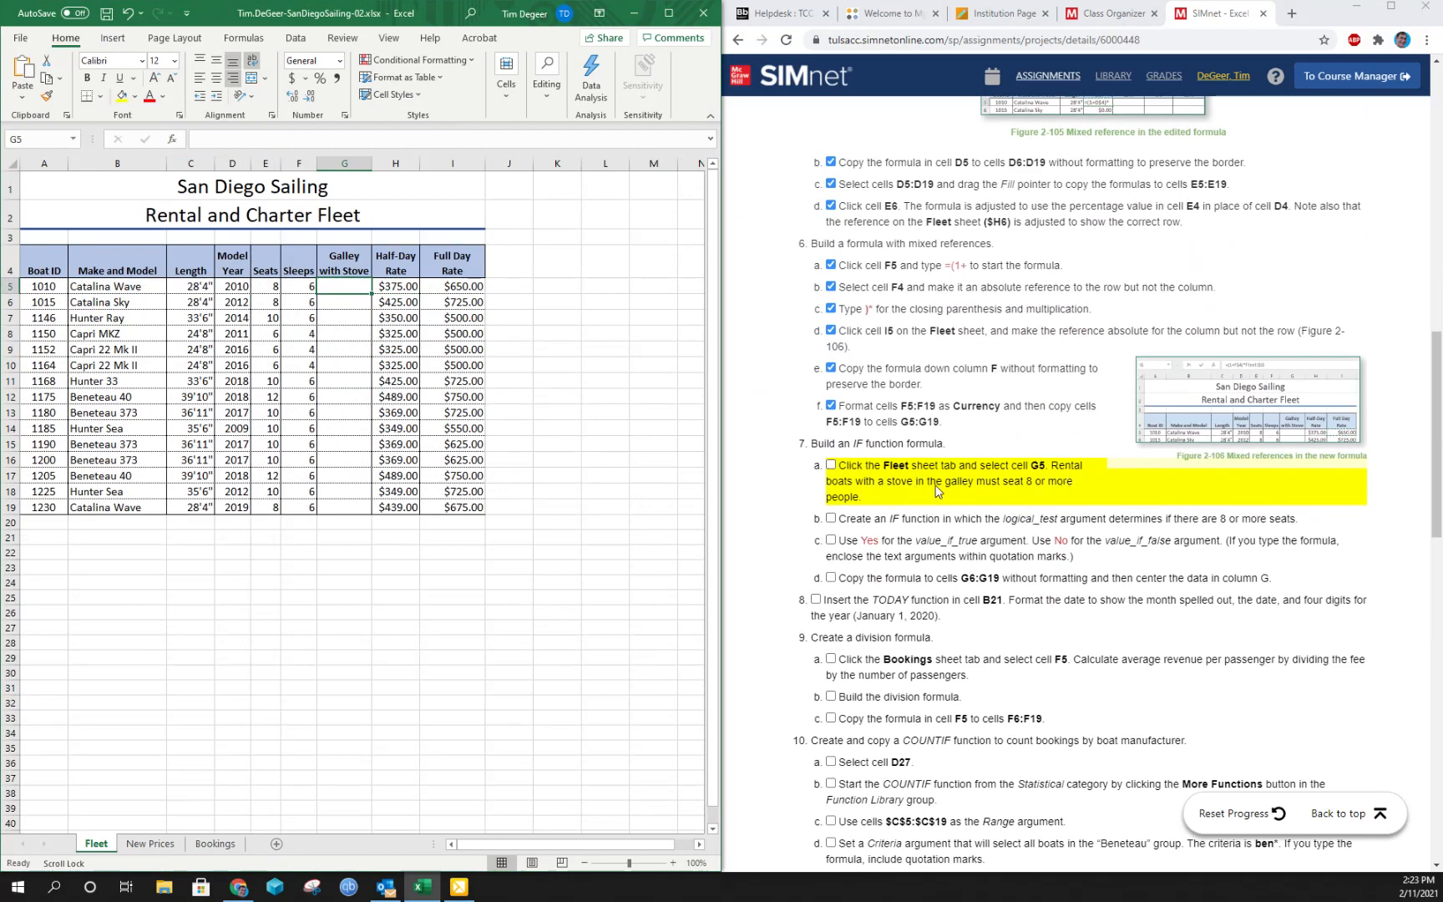
click(831, 465)
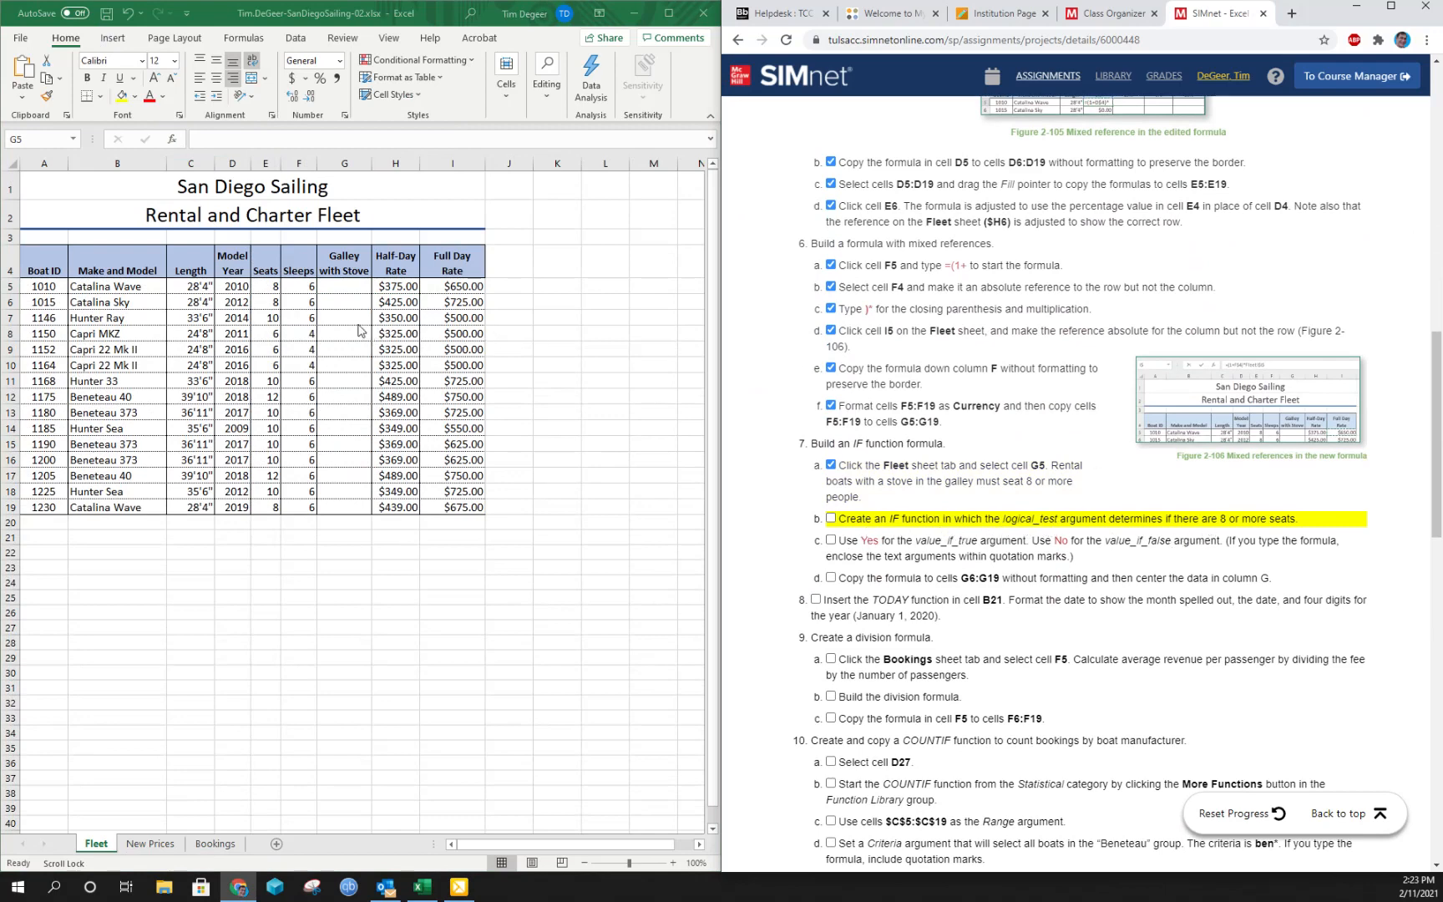
- Insert an IF function in cell G5 with the logical test E5>=8 to check for 8 or more seats
click(351, 287)
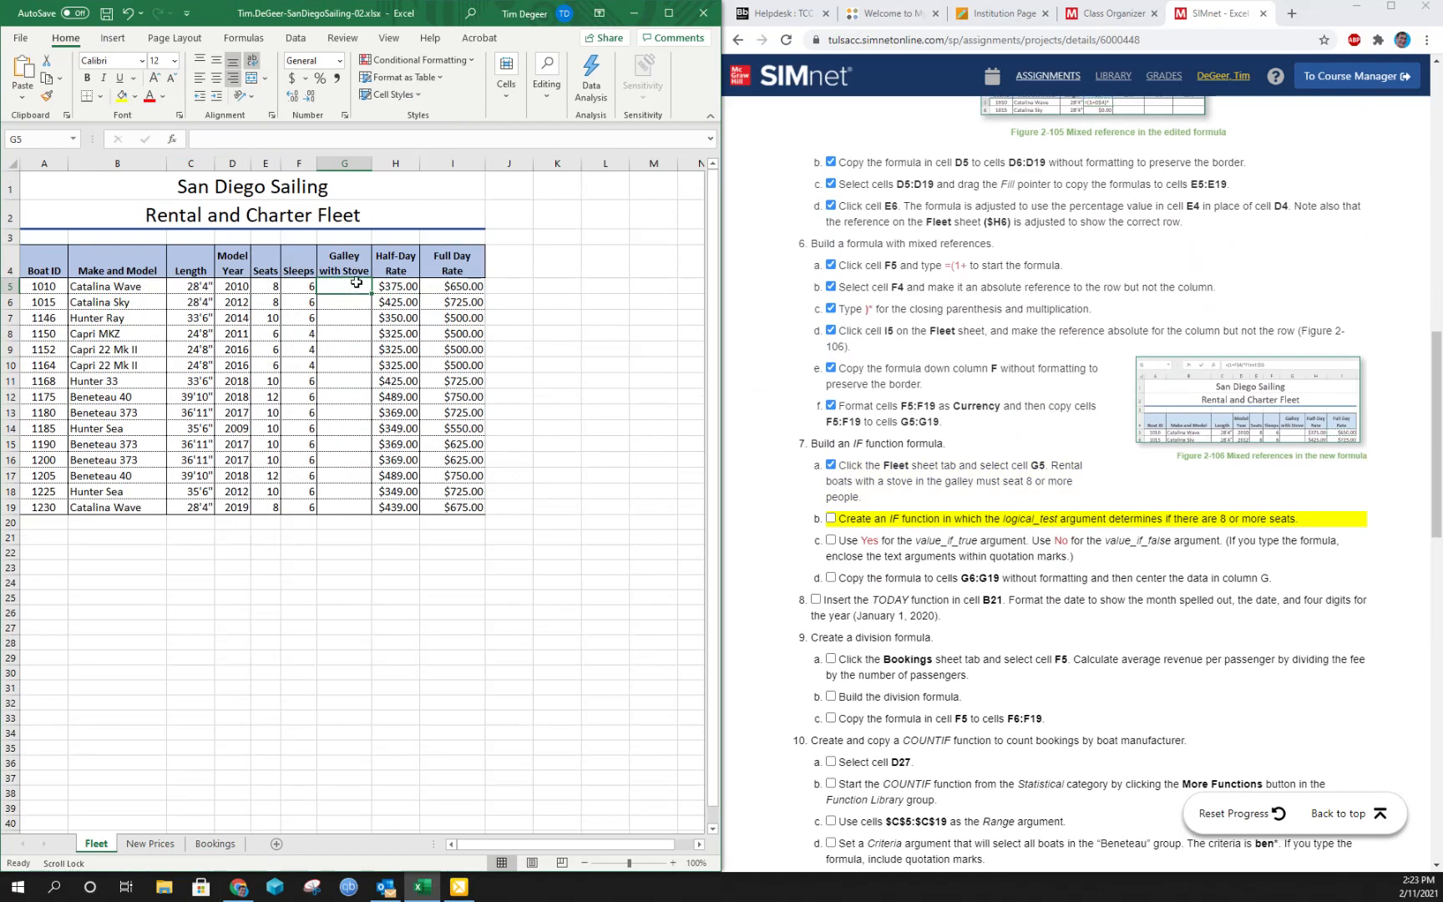
click(244, 39)
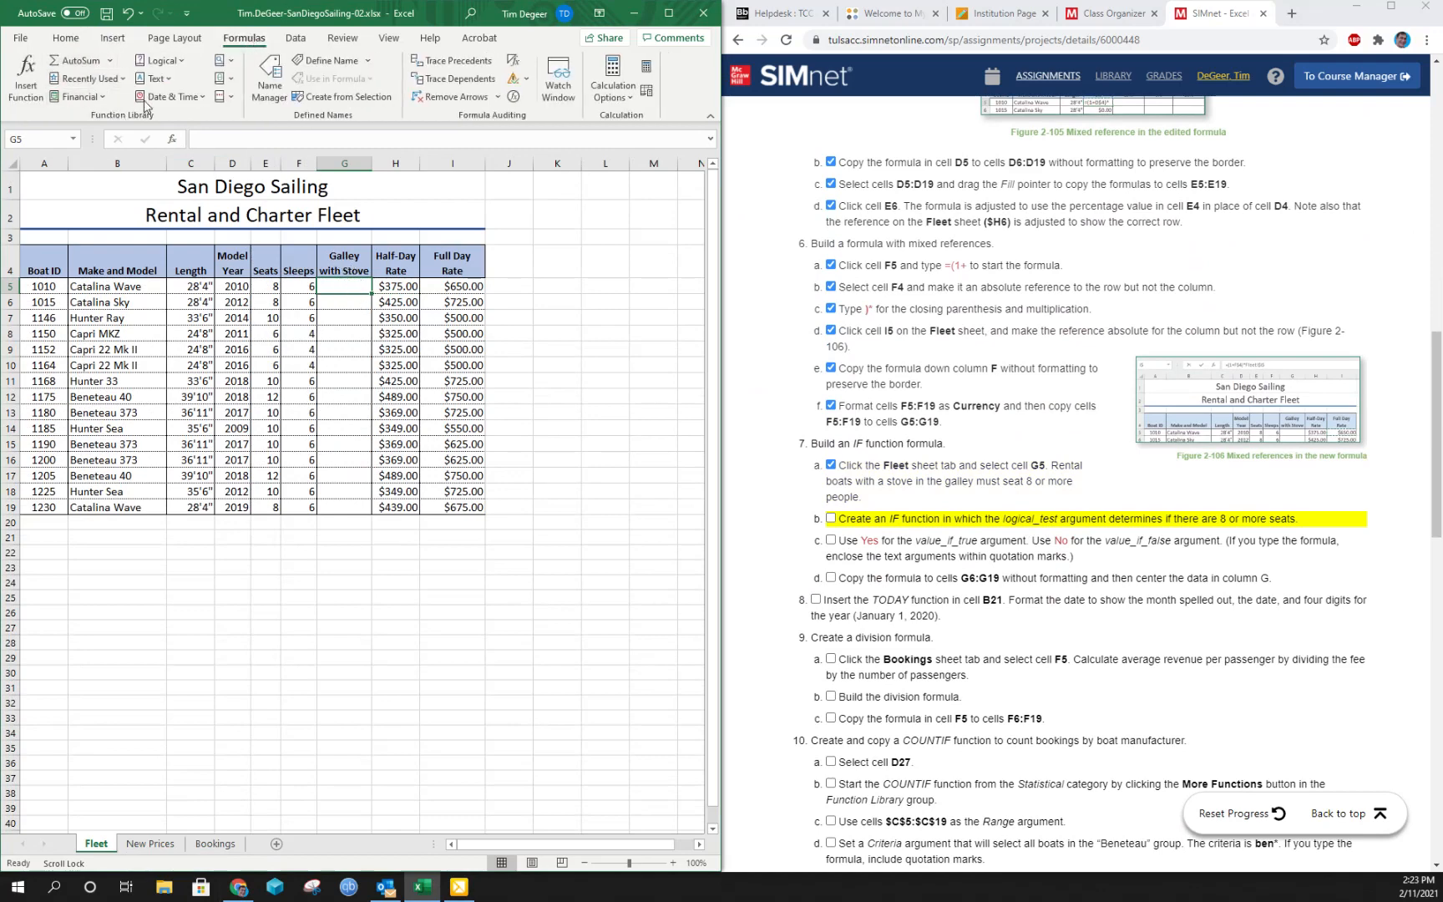
click(181, 62)
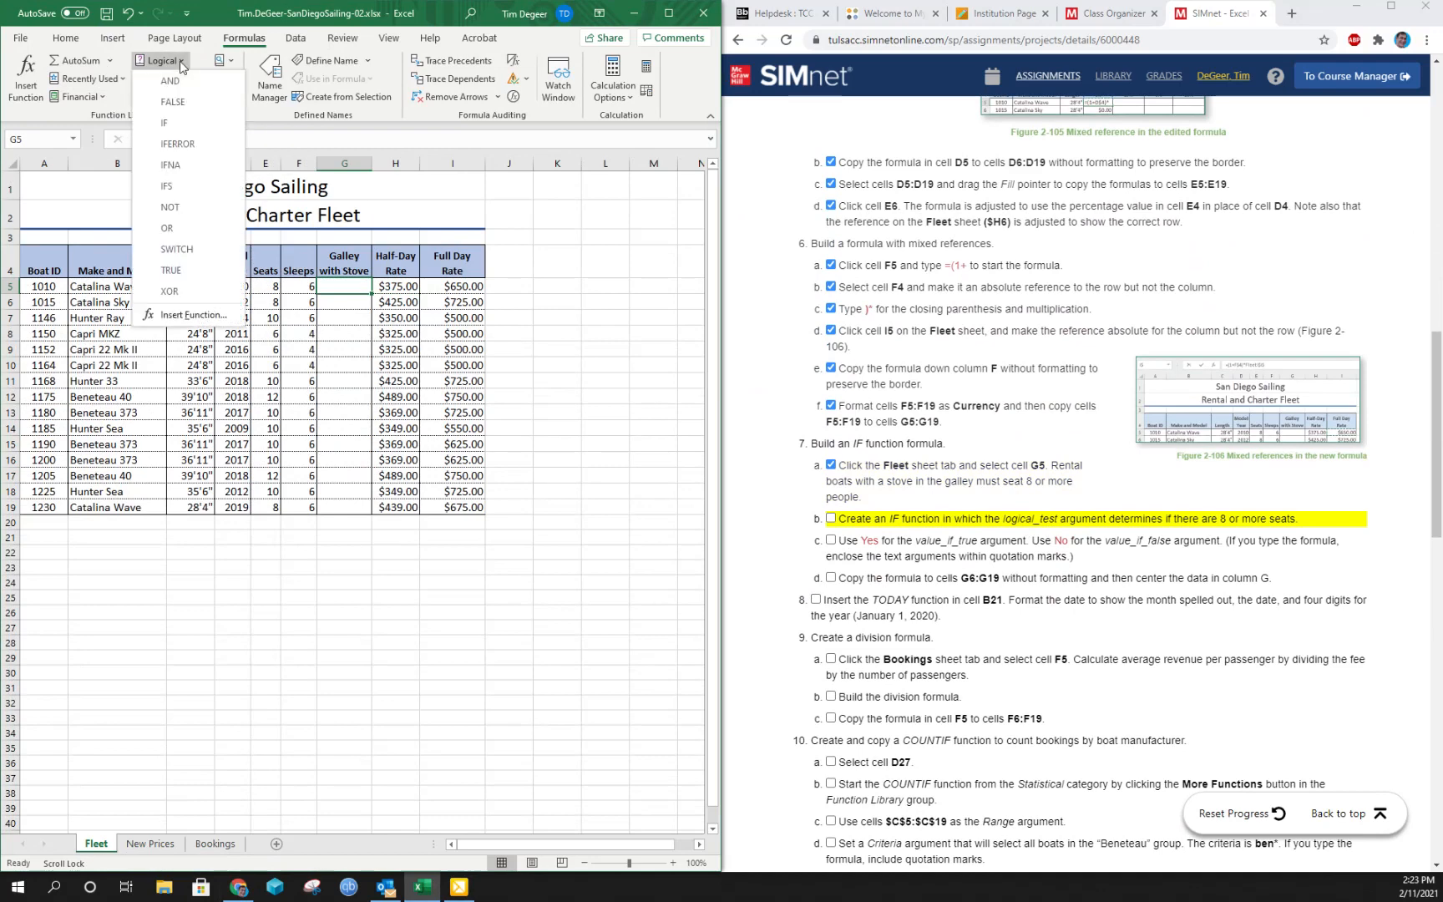
click(167, 127)
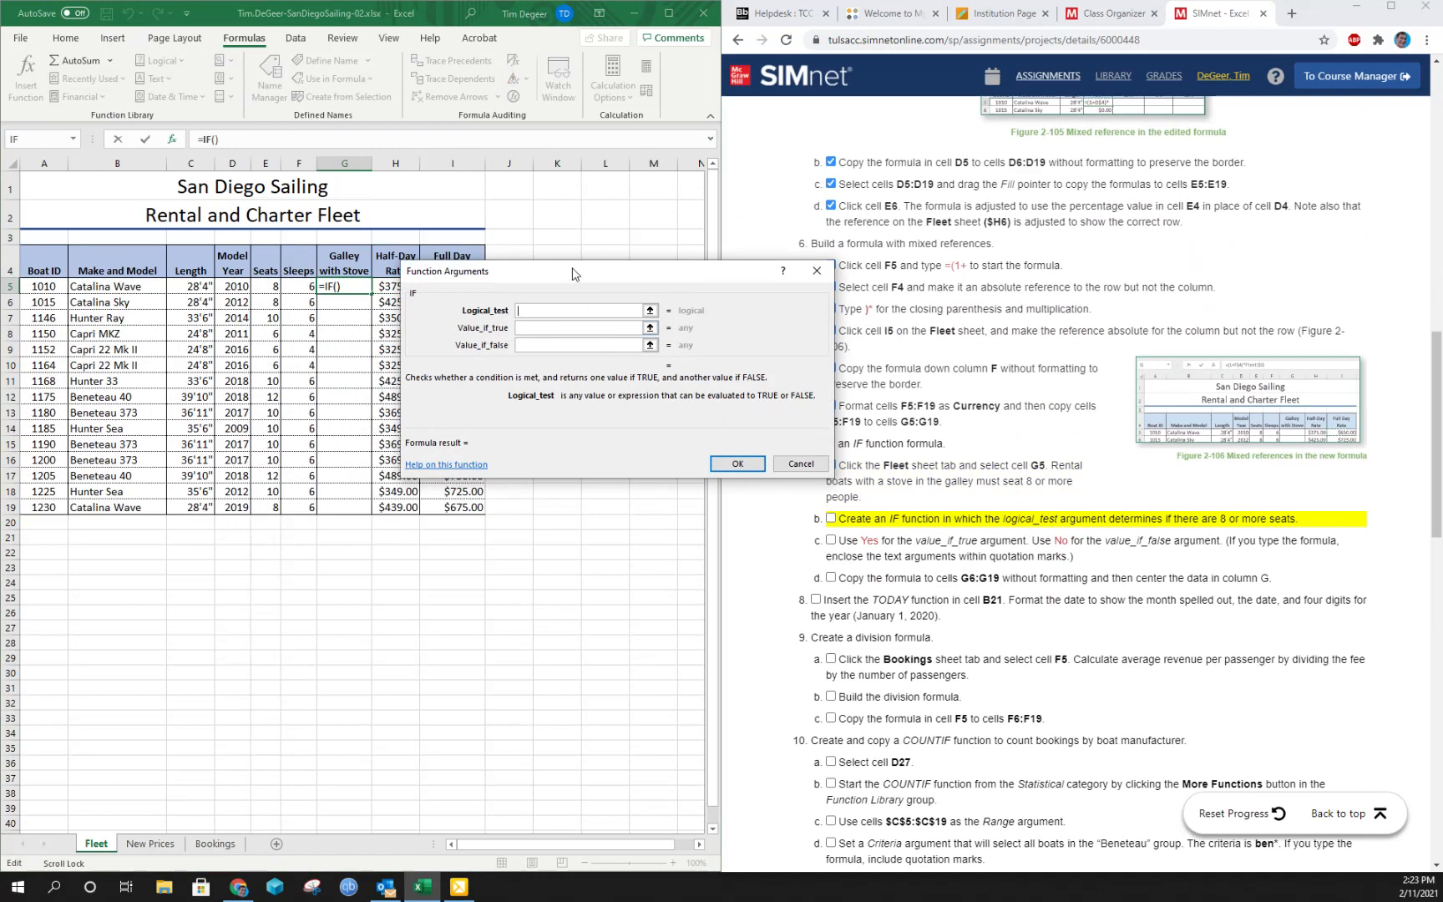
drag(573, 274, 562, 236)
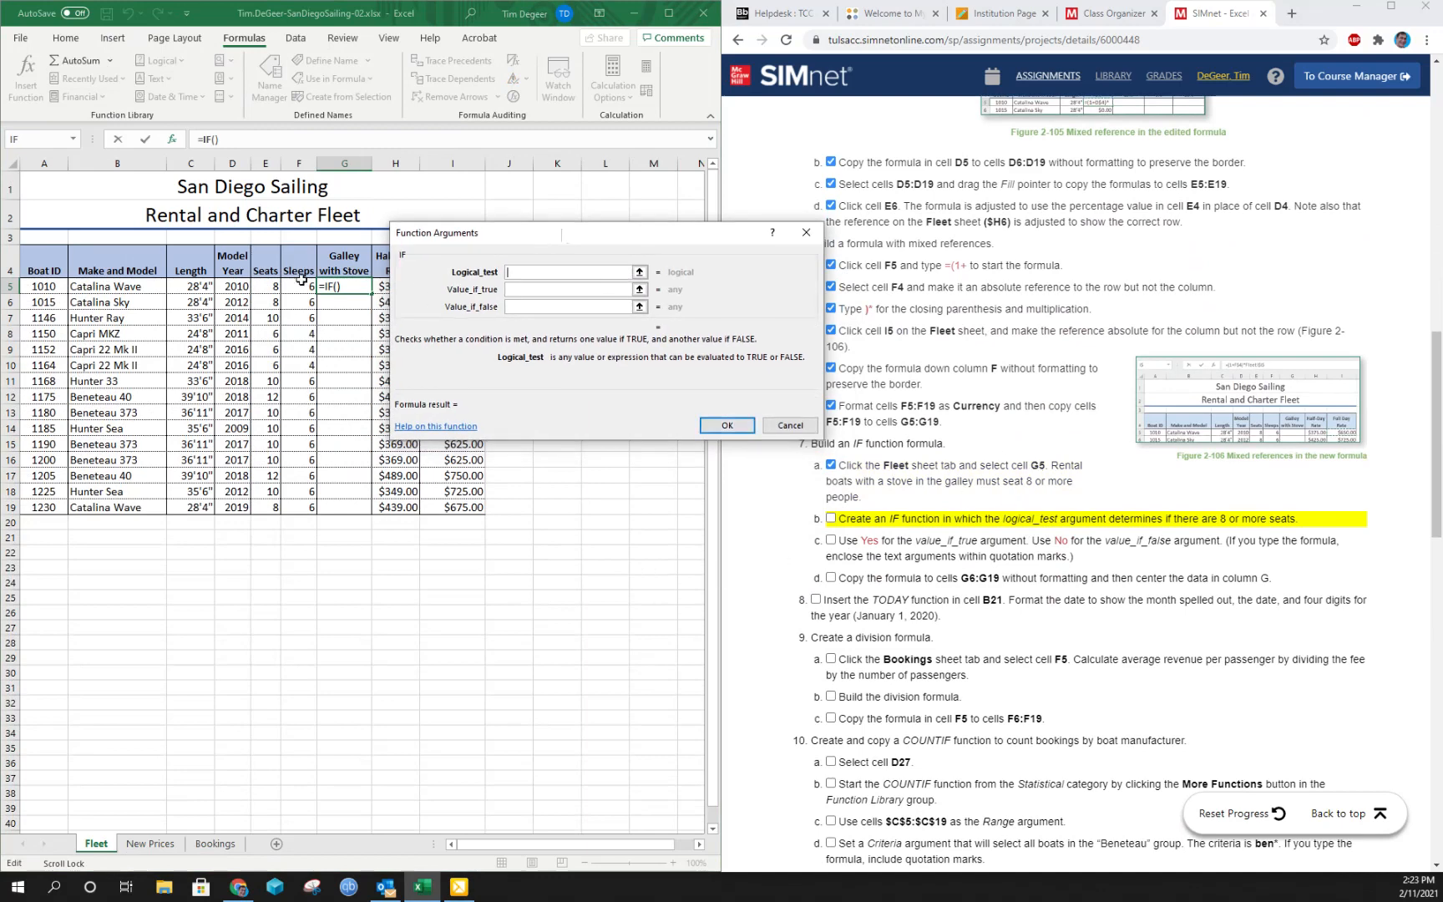
click(263, 291)
text(>=8)
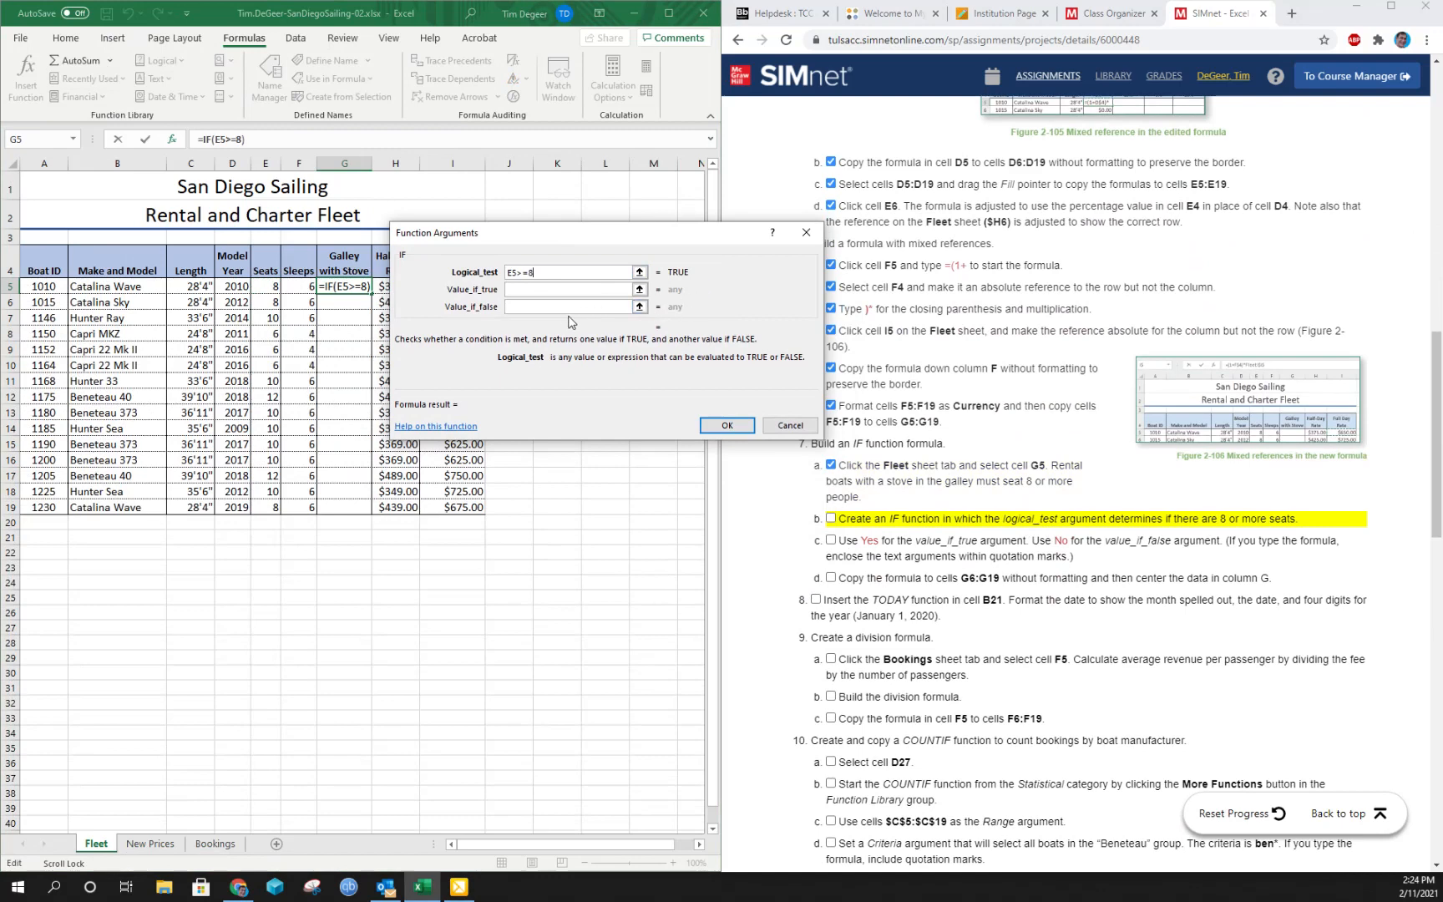
- Complete the G5 IF function with Yes as the value if true and No as the value if false
click(529, 288)
text(Y)
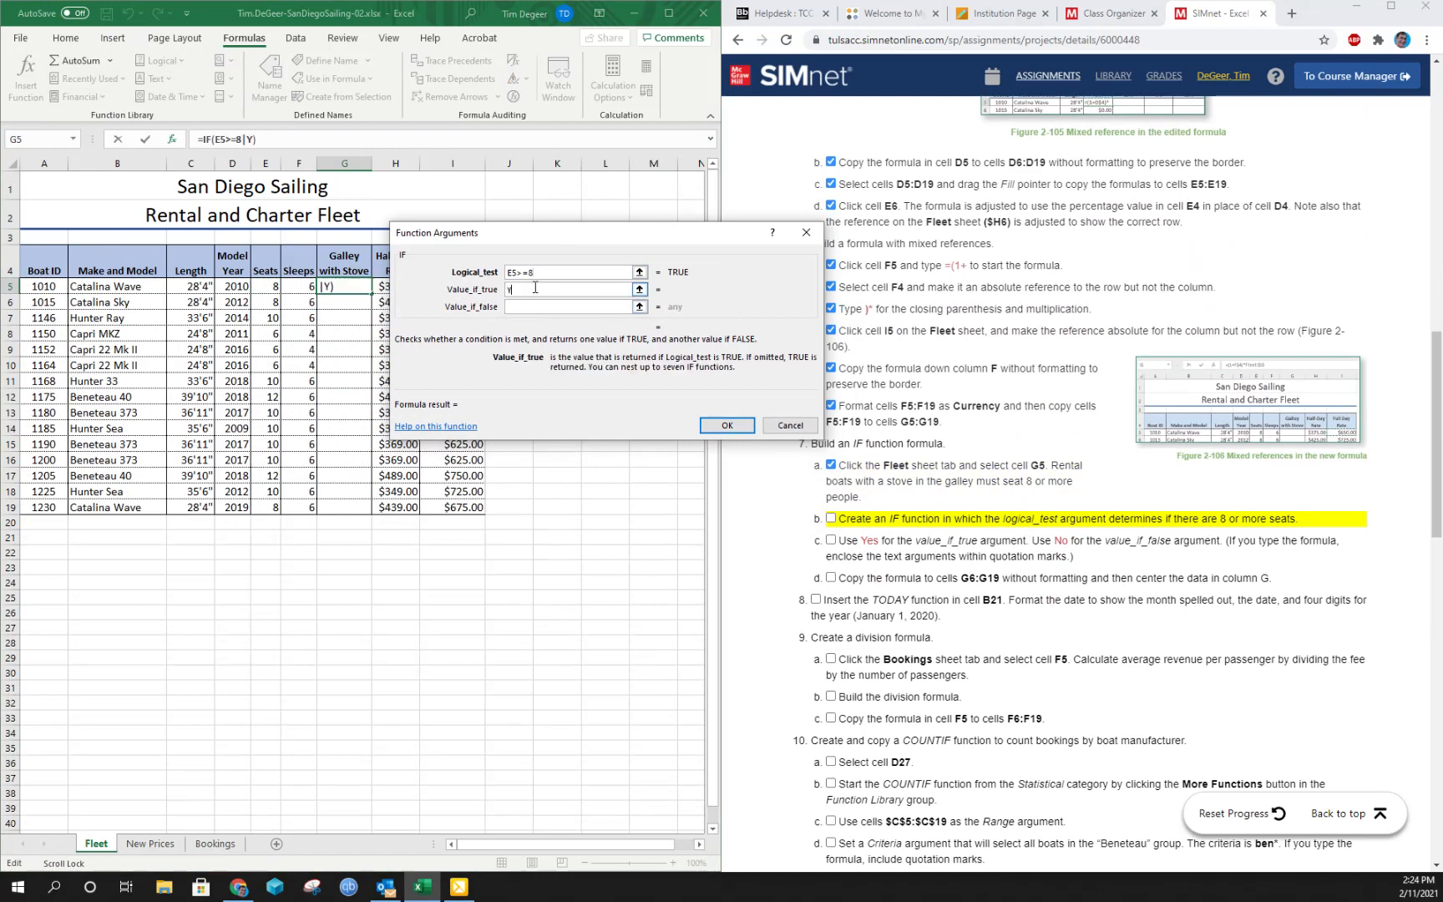
text(es)
key(Tab)
text(No)
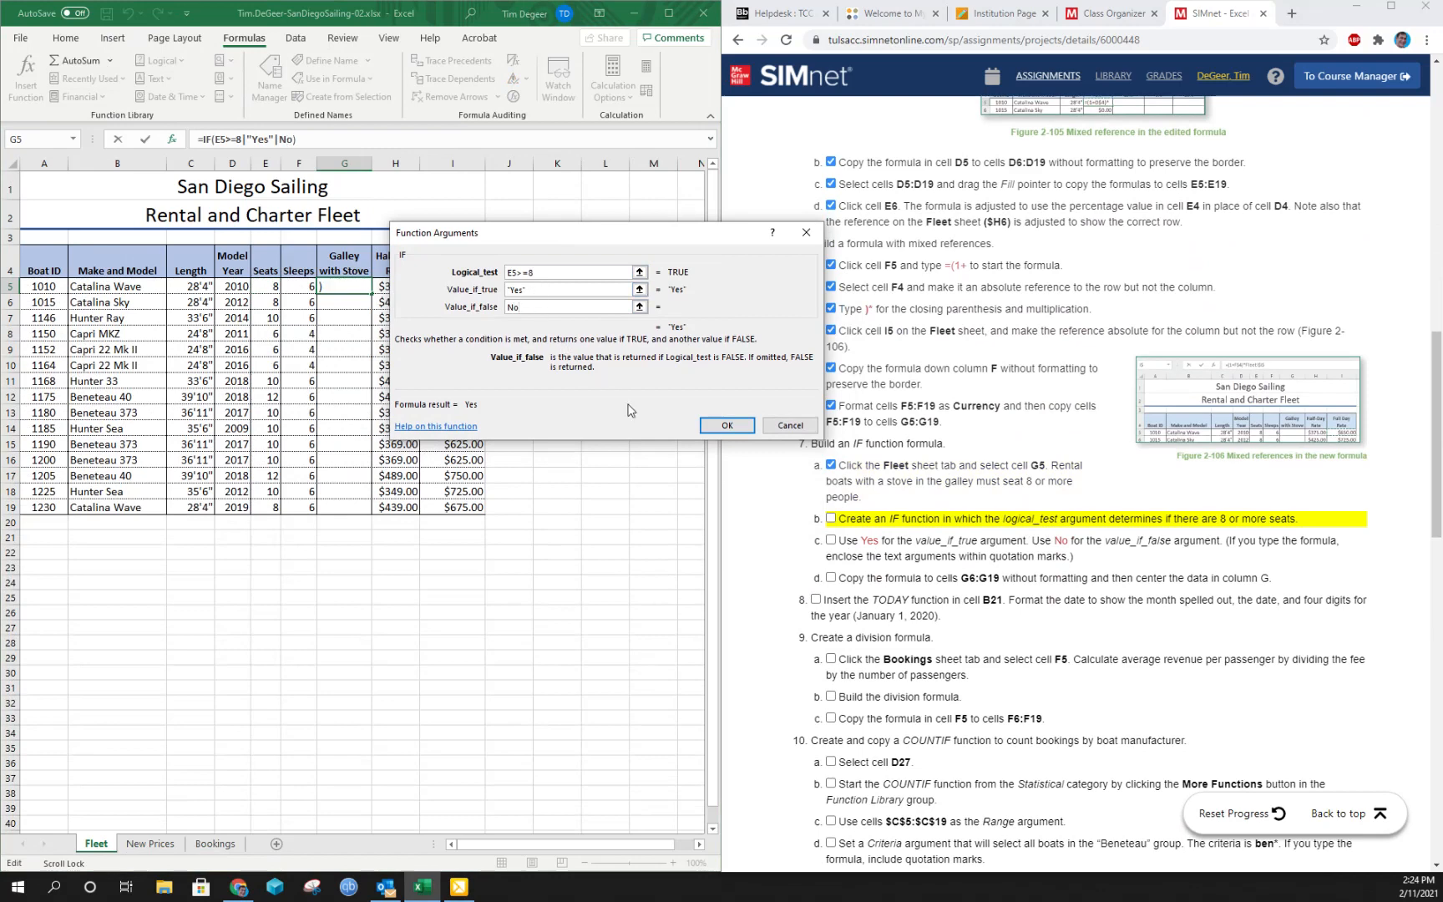
click(727, 425)
- Mark instructions 7b and 7c complete and reselect cell G5 on the Fleet sheet
click(831, 517)
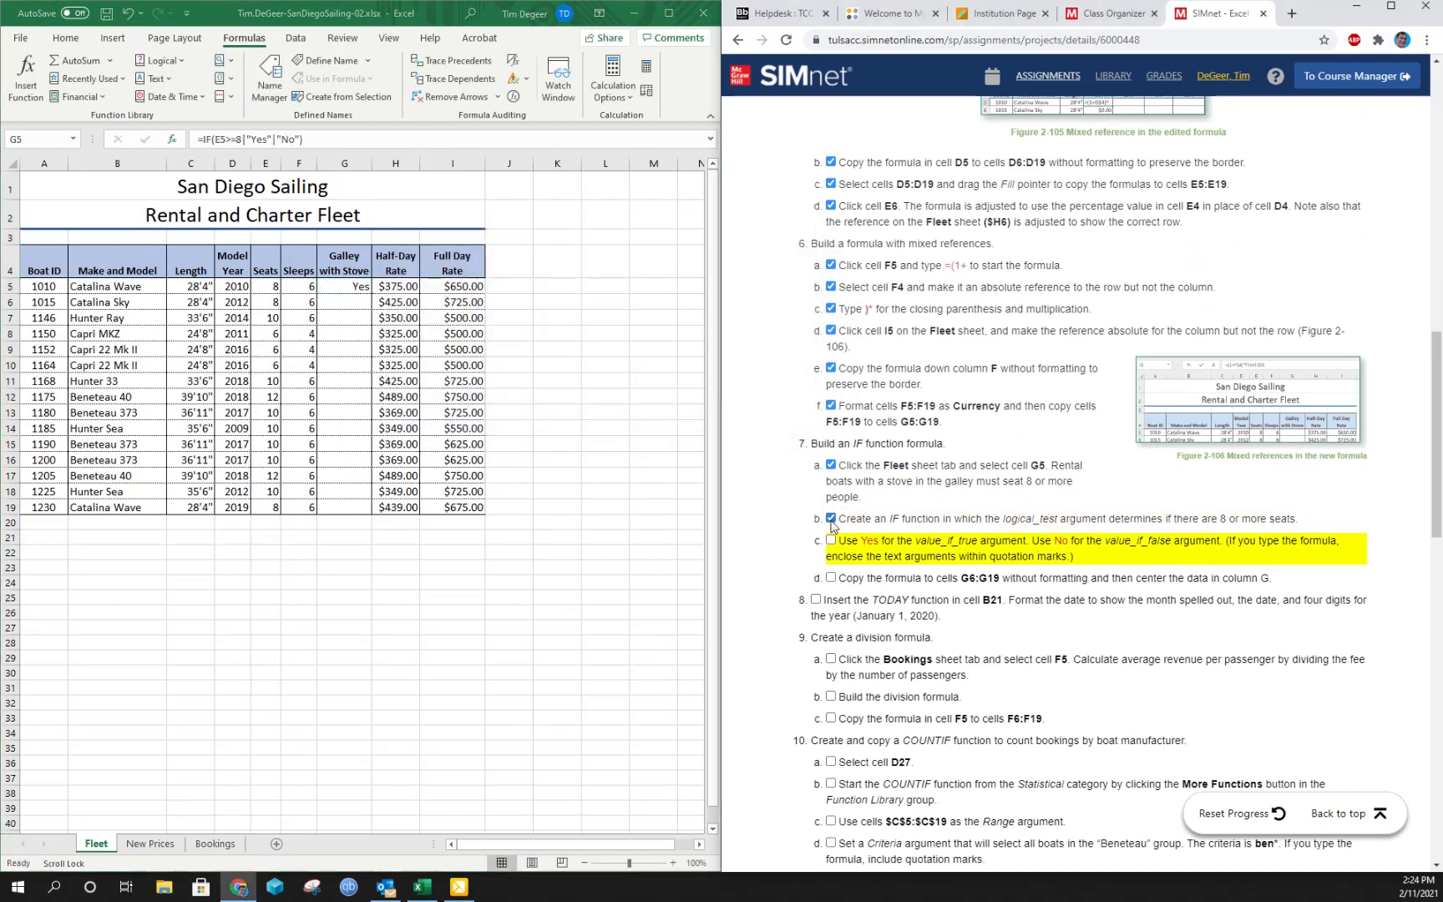
click(831, 540)
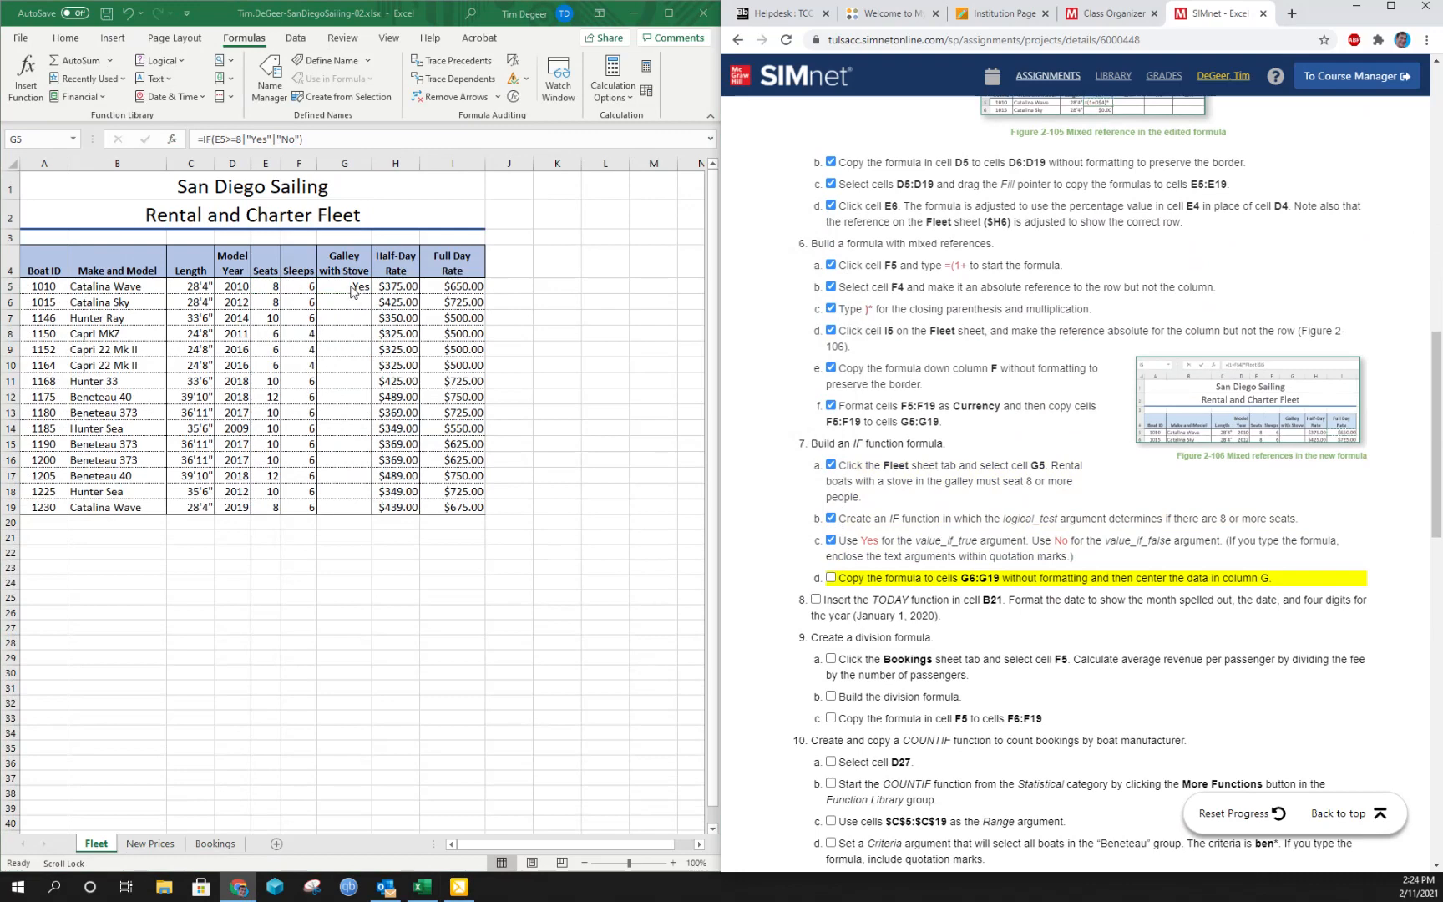
click(350, 287)
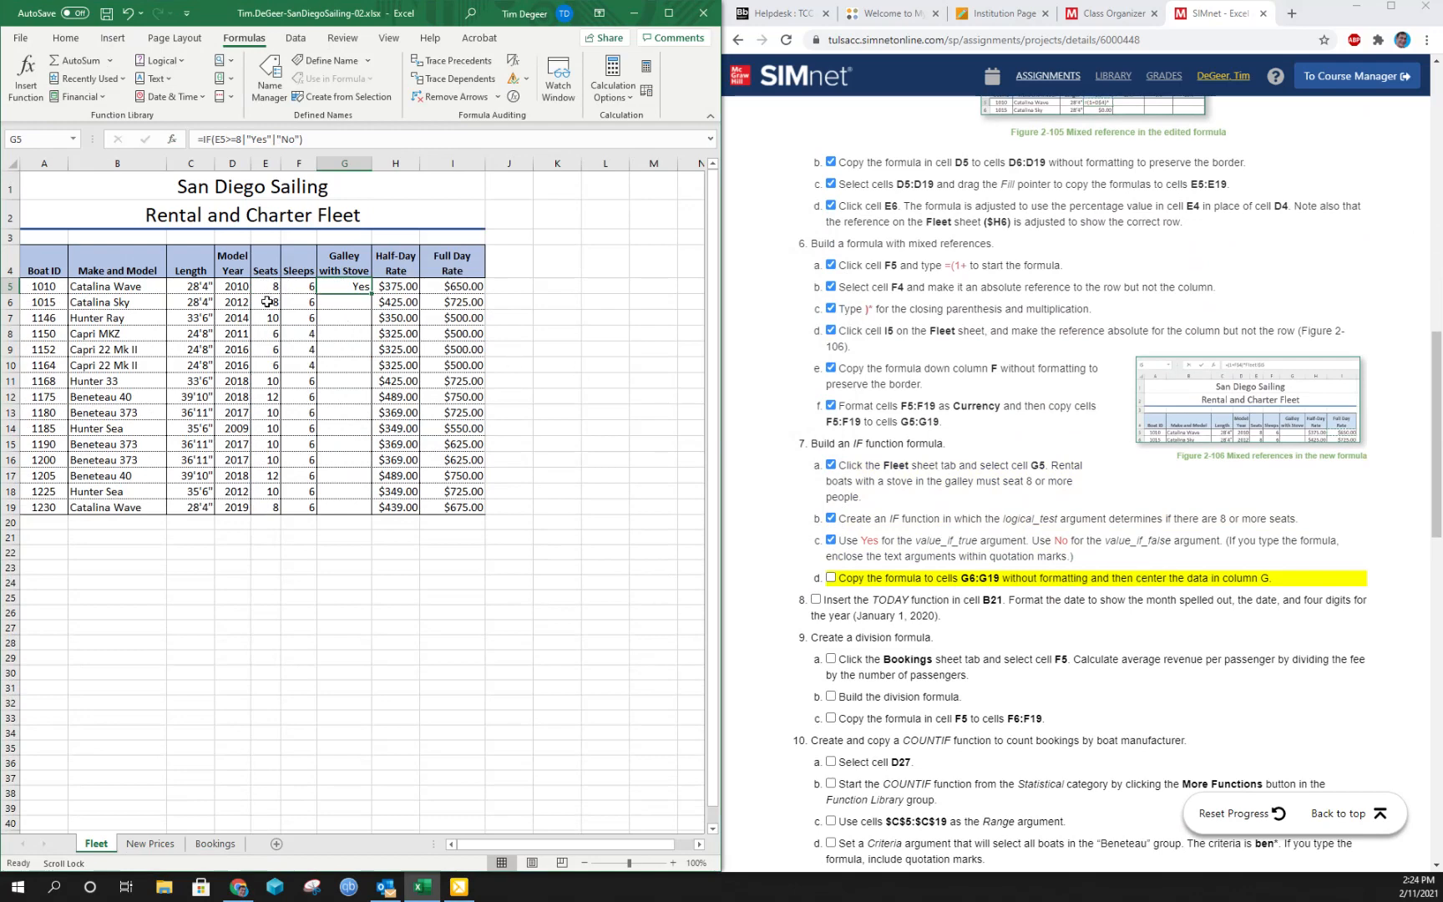
- Copy the IF formula in cell G5 down to G6:G19 without formatting
drag(269, 332, 268, 363)
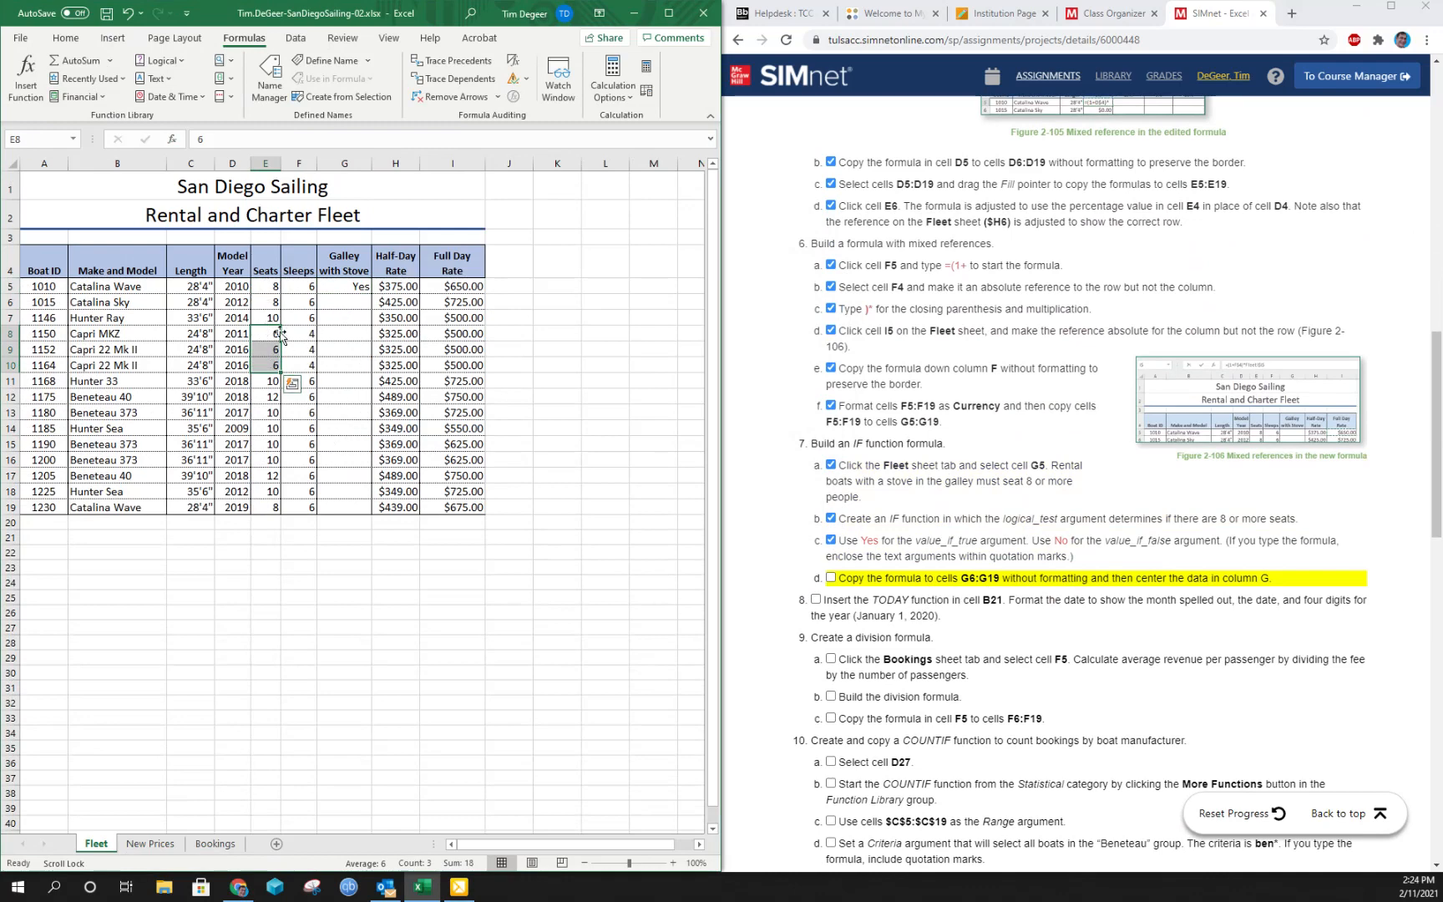
click(351, 284)
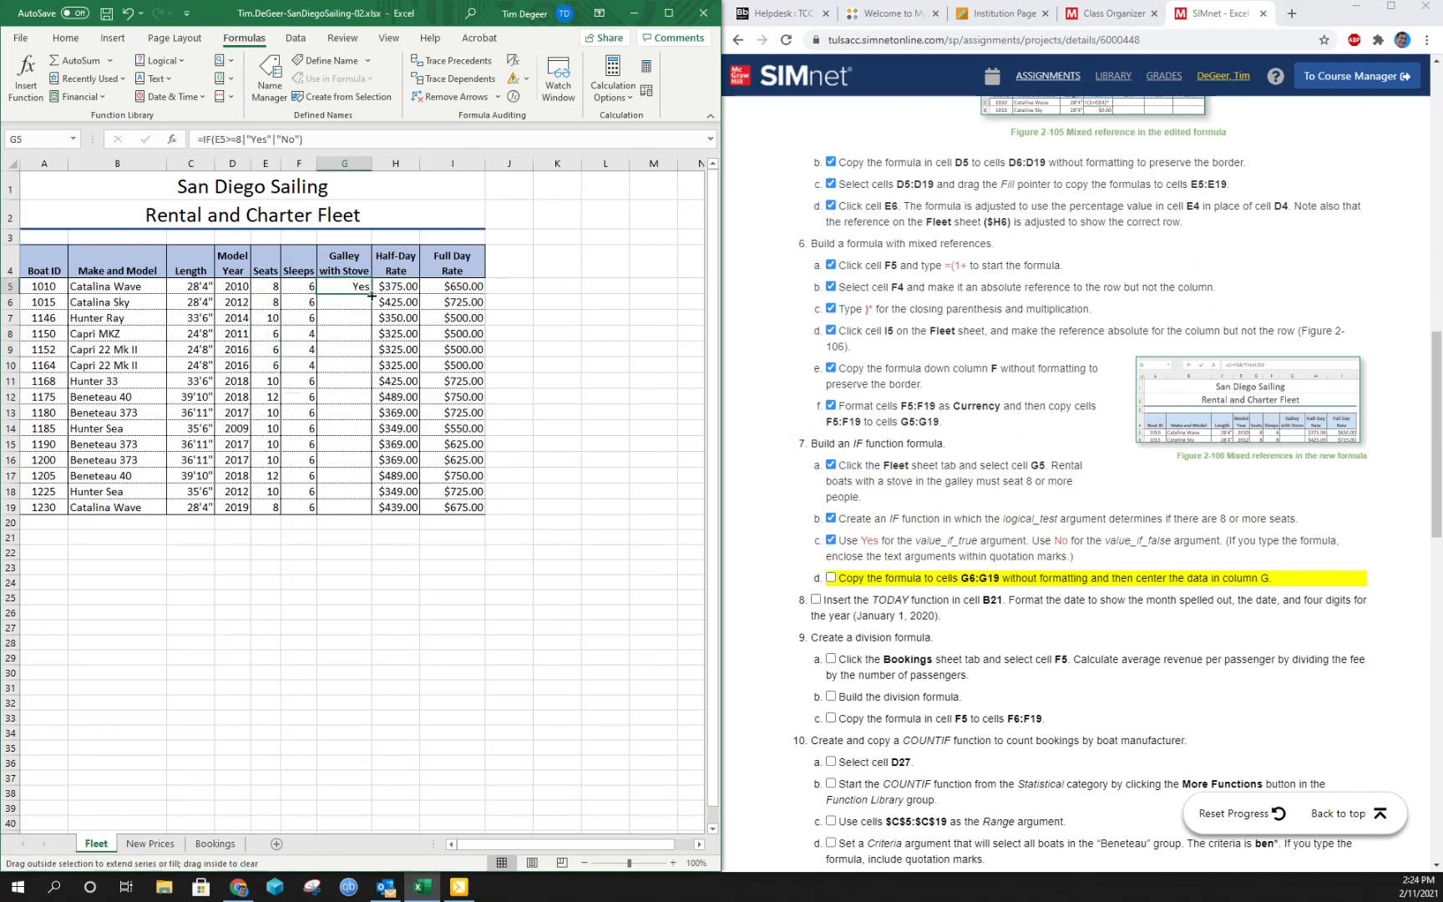
drag(371, 294, 359, 511)
click(389, 524)
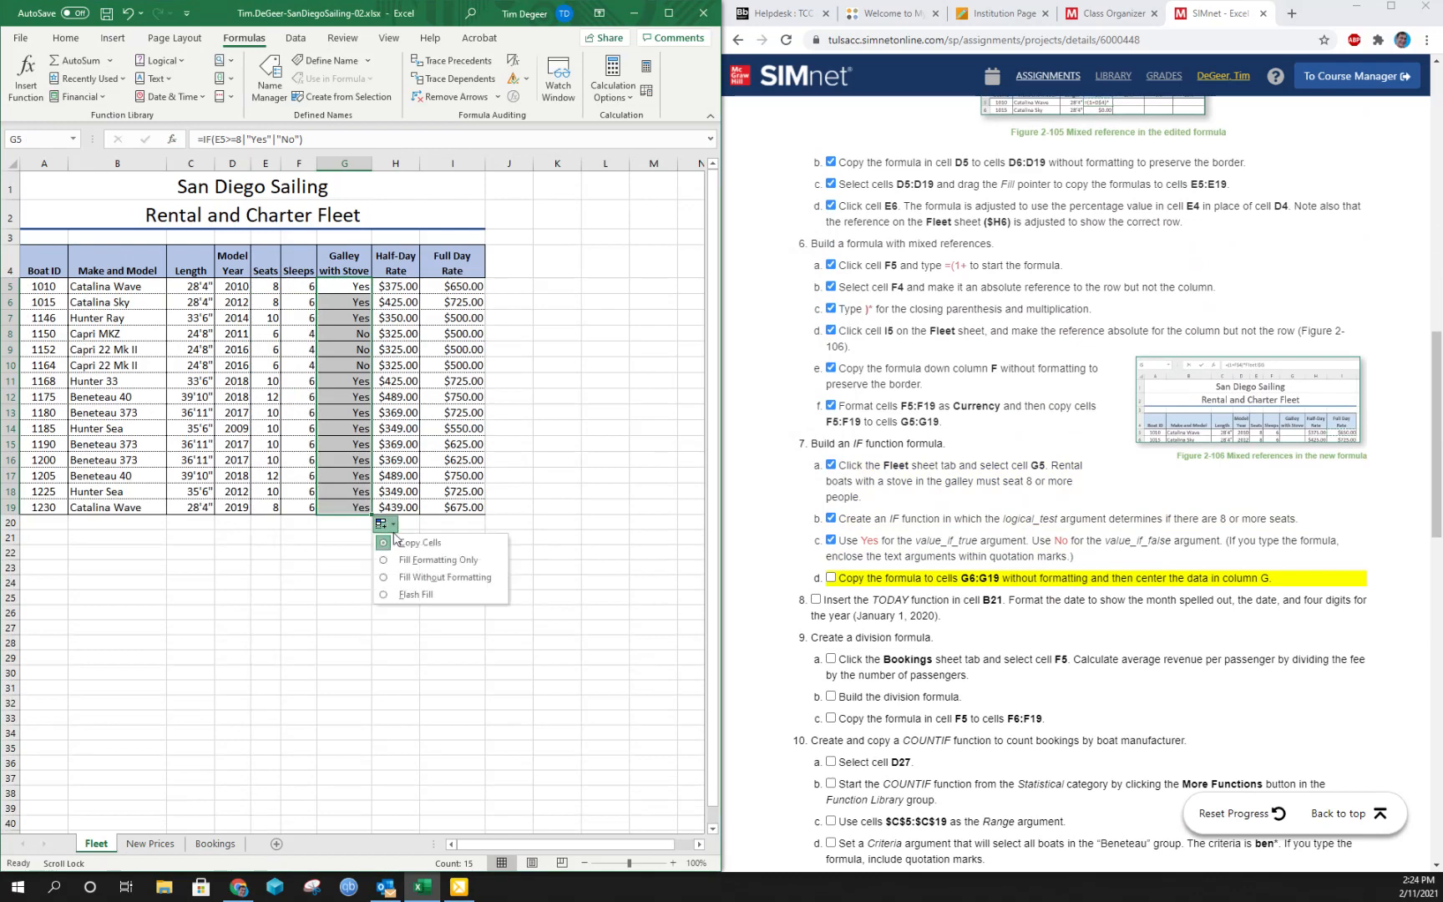
click(418, 577)
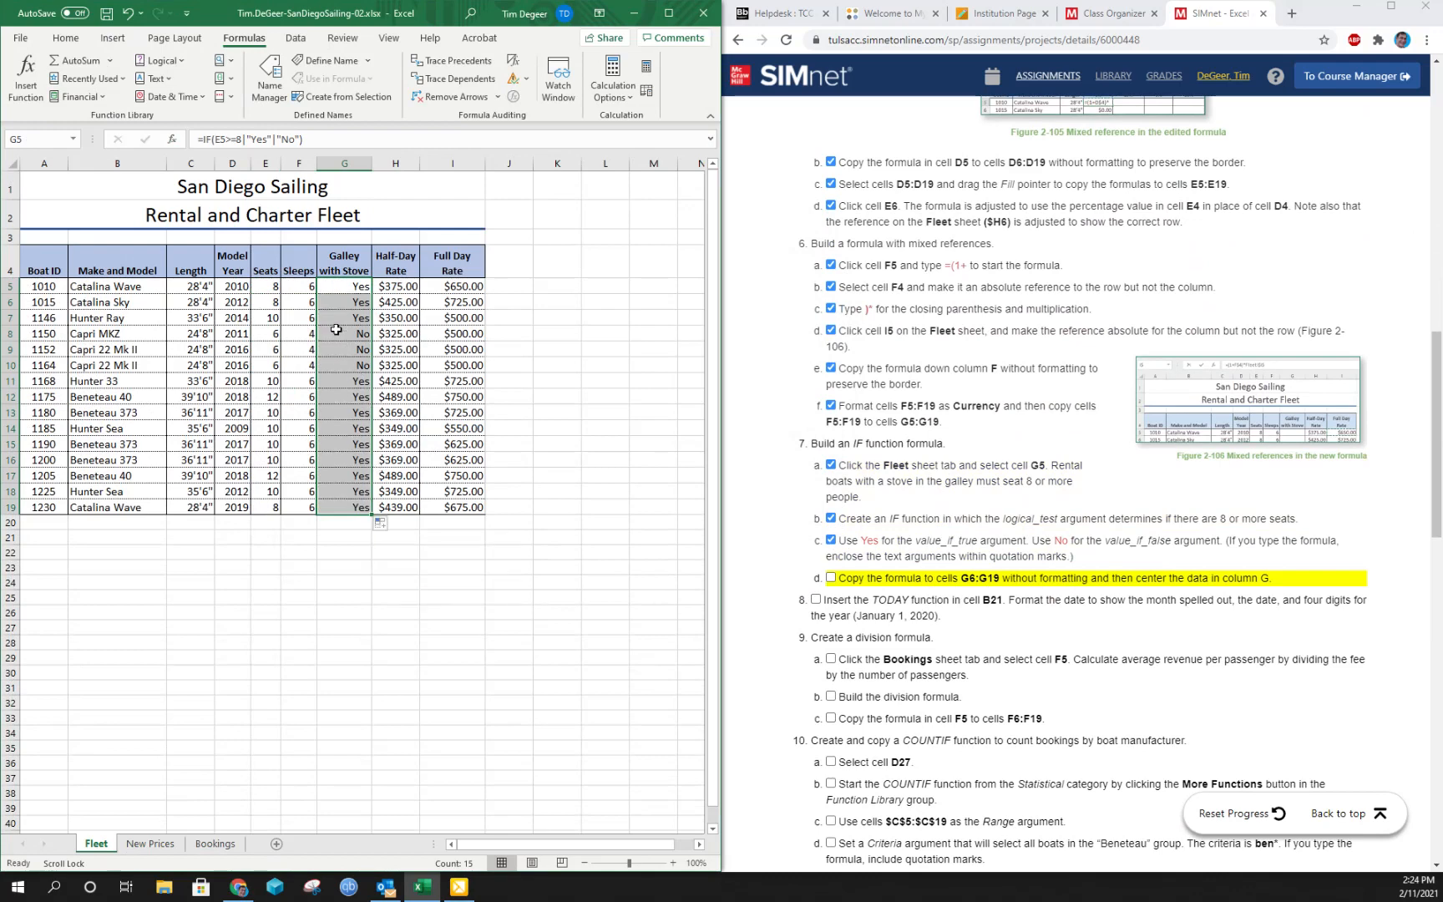
- Center the data in cells G5:G19 and mark instruction 7d complete
drag(335, 330, 336, 365)
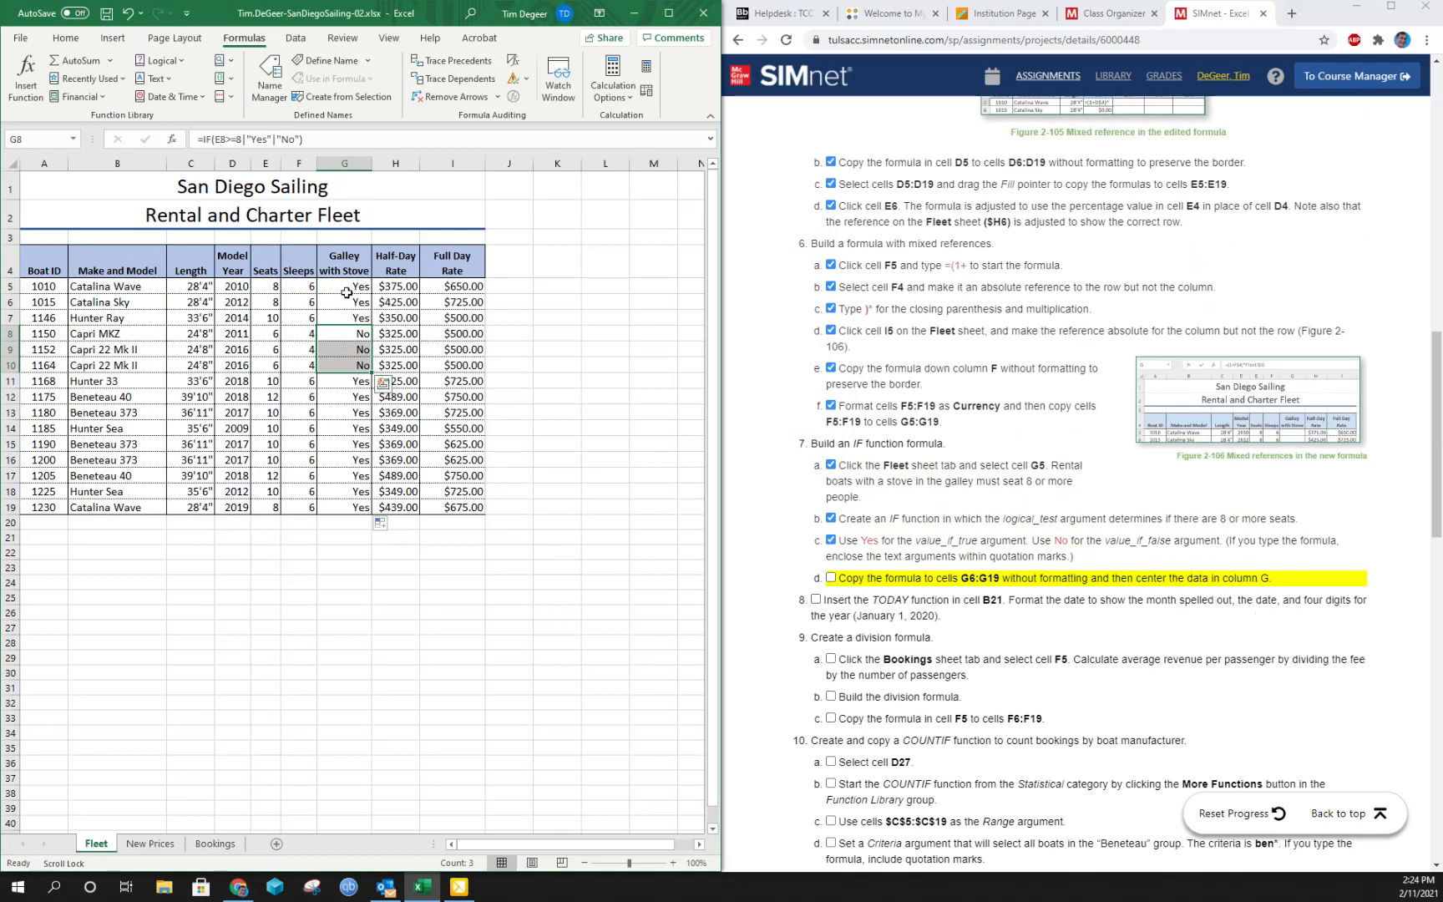
drag(343, 285, 334, 507)
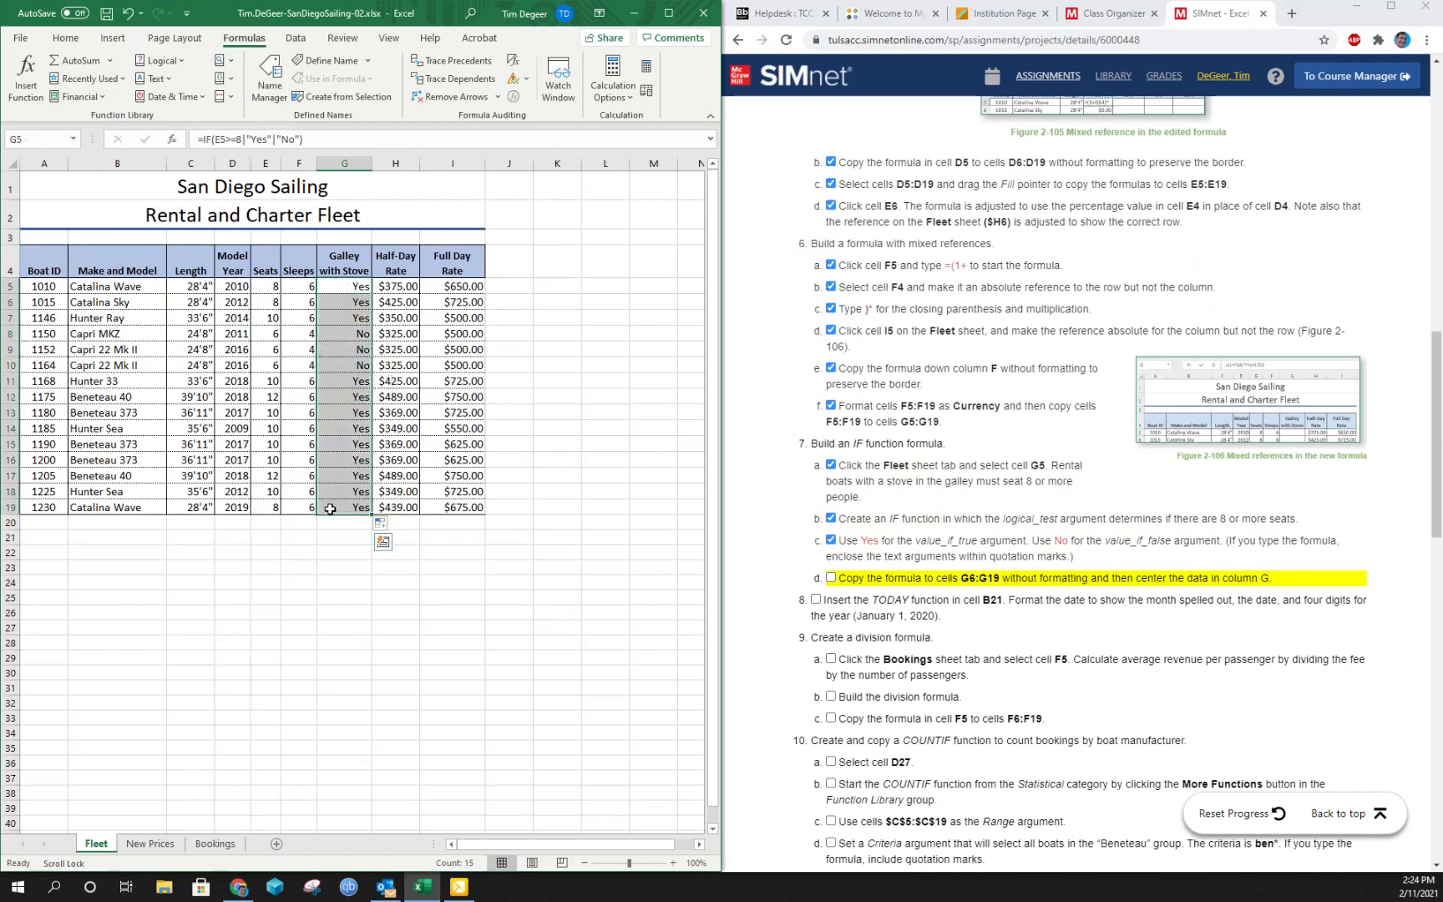
click(65, 38)
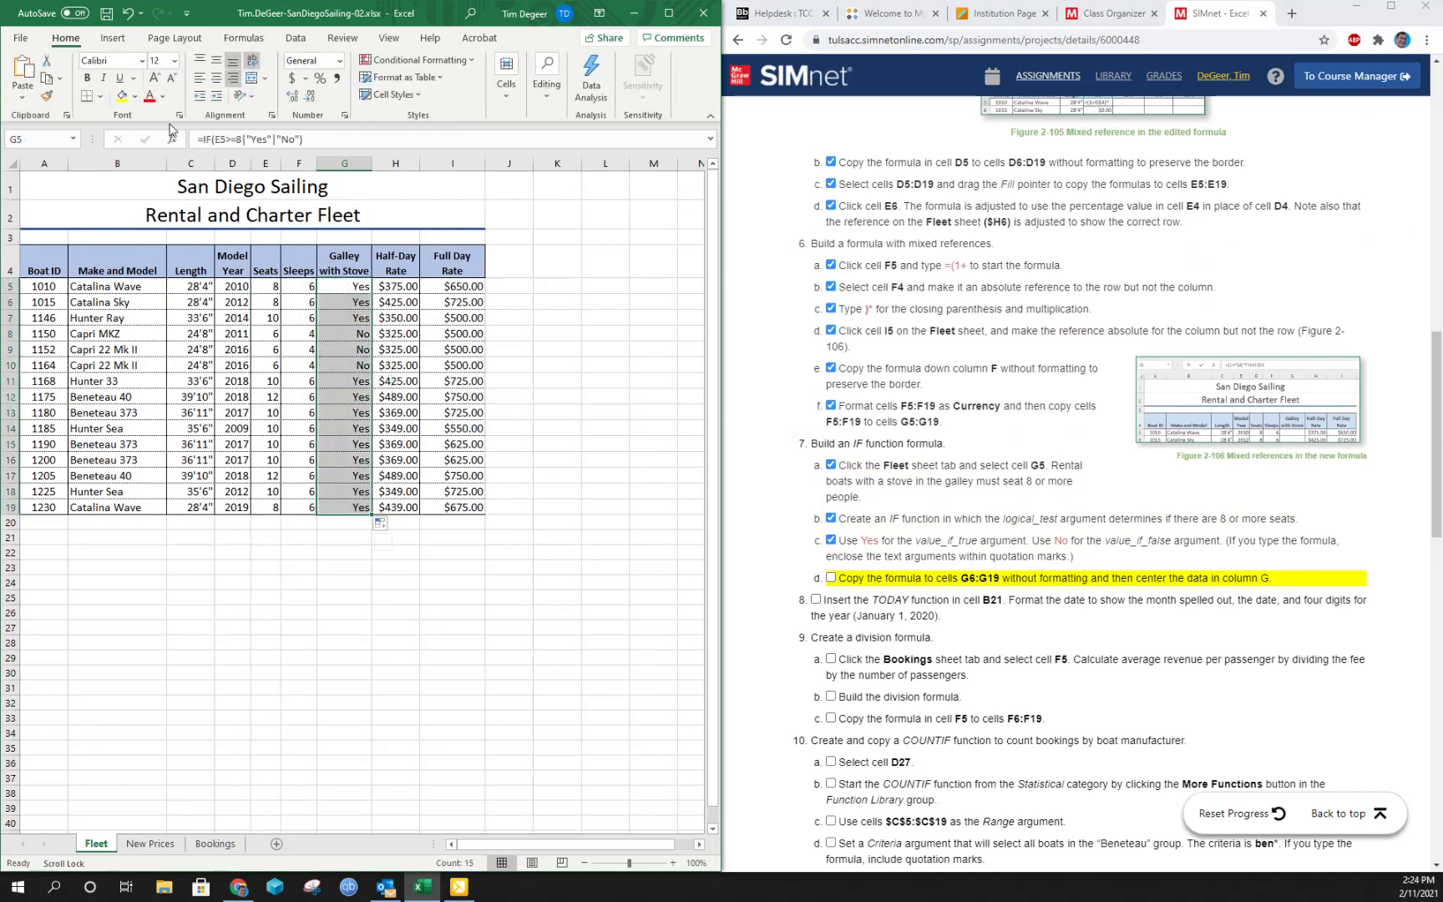
click(217, 78)
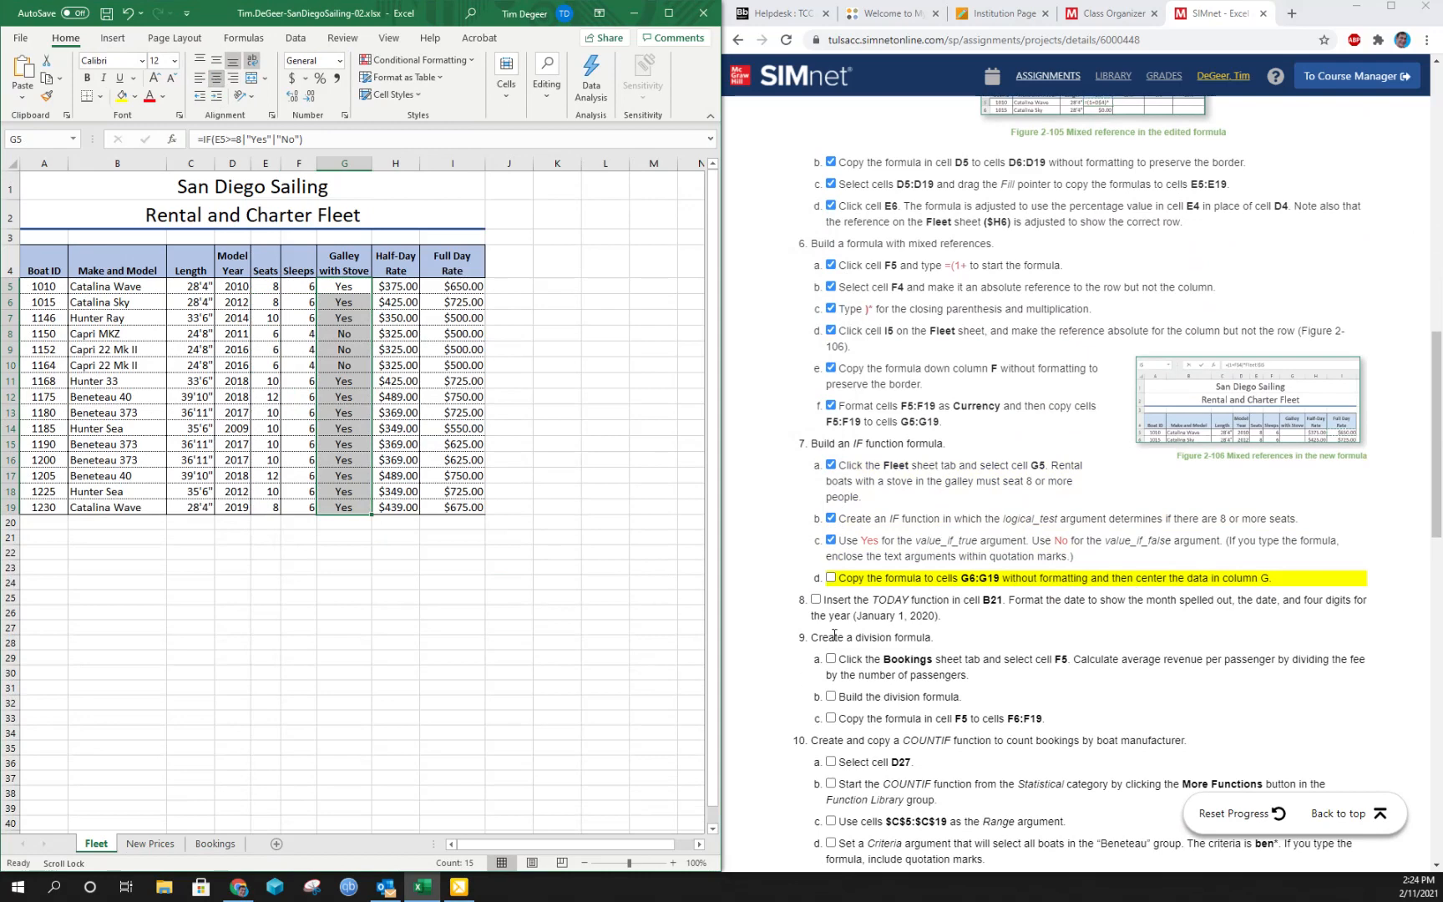
click(831, 578)
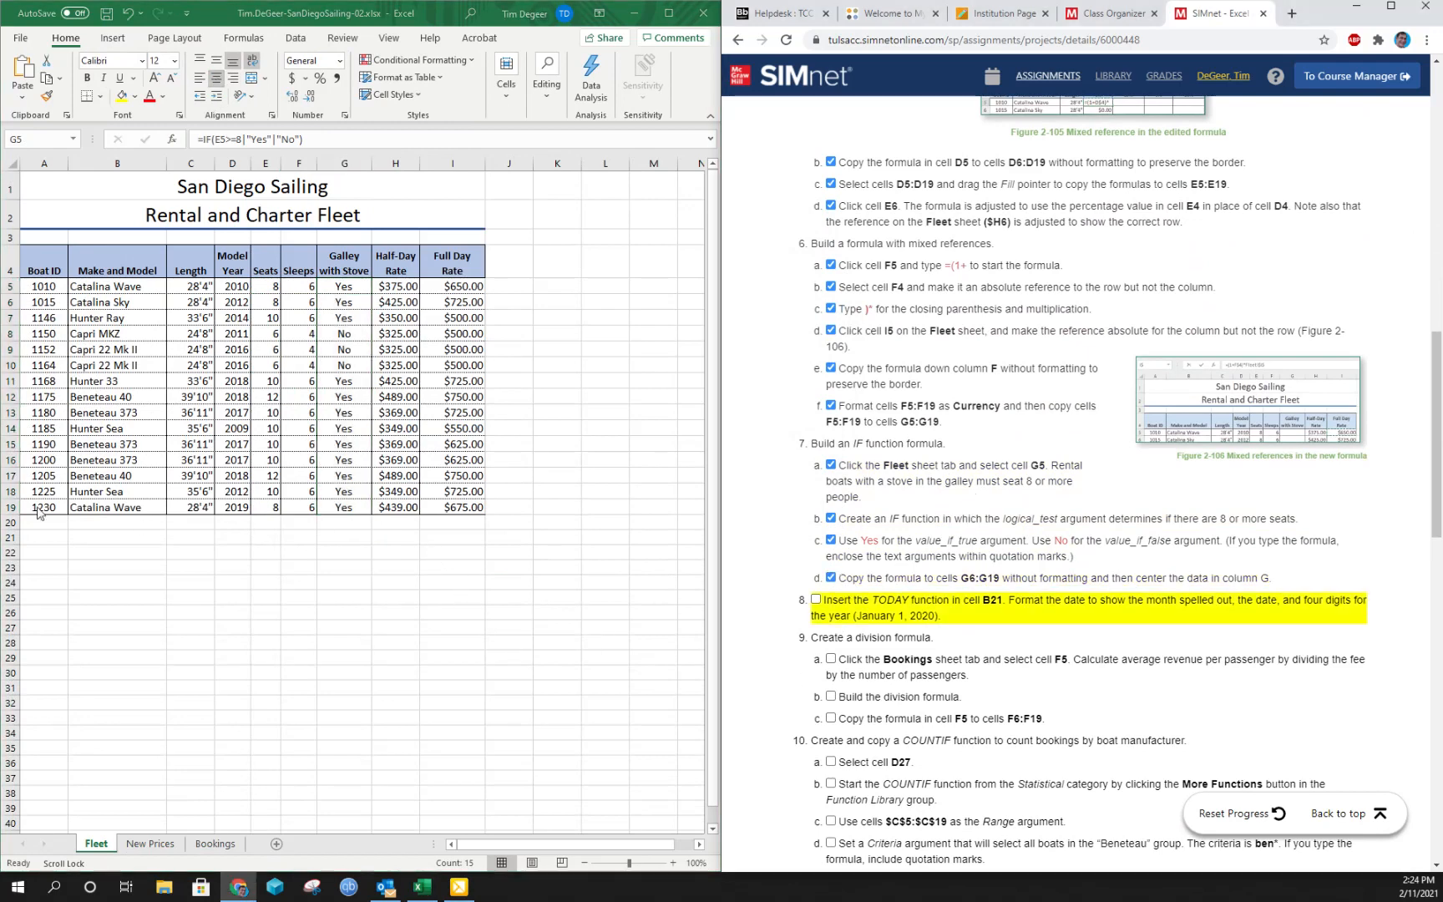
- Try entering the TODAY function directly in cell B21 of the Fleet sheet, and clear the cell
click(106, 537)
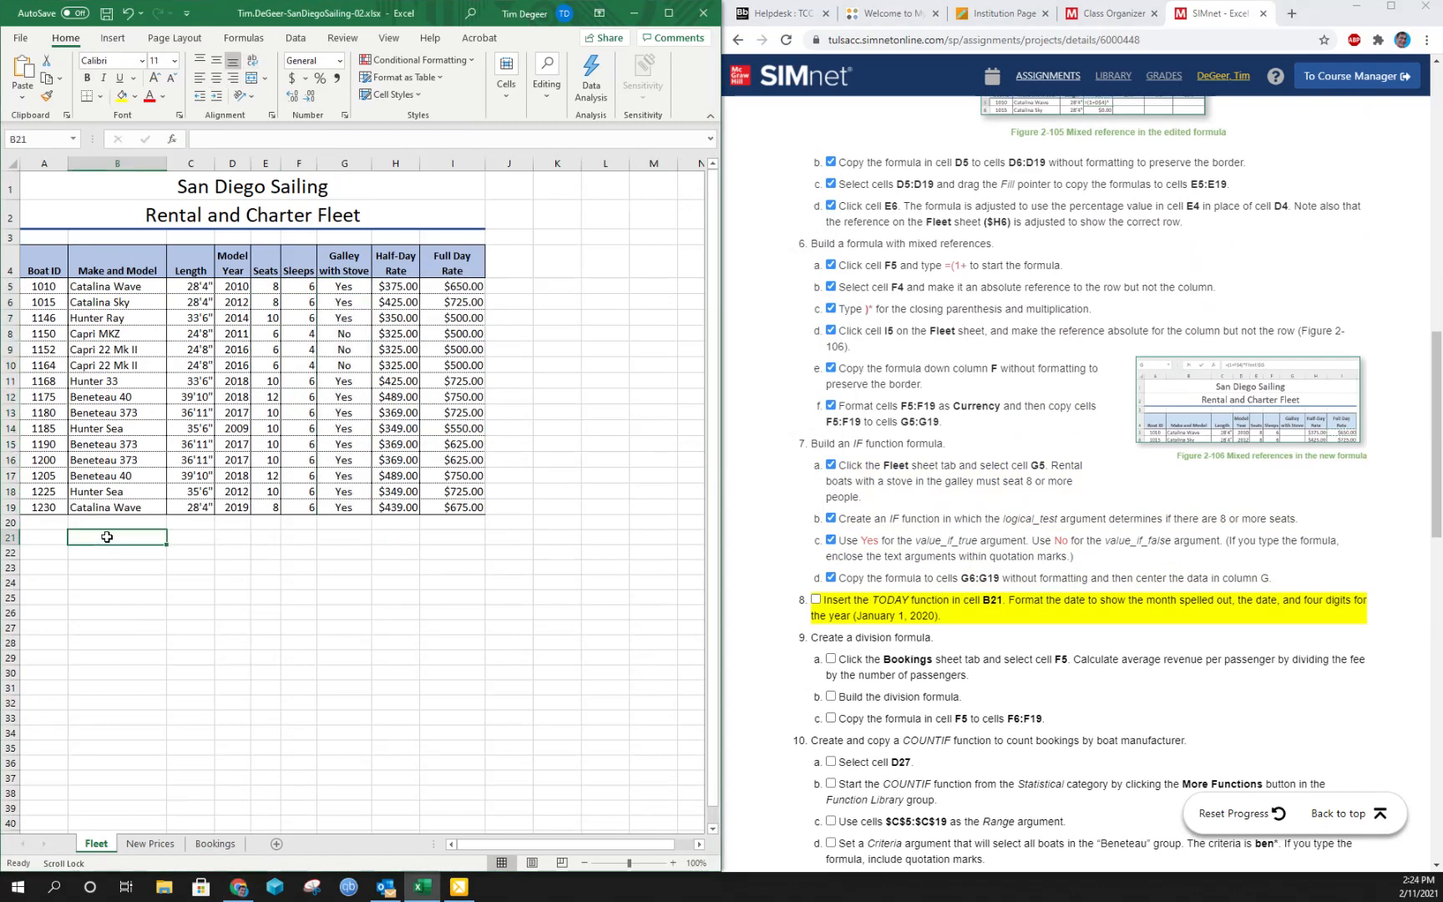
text(=)
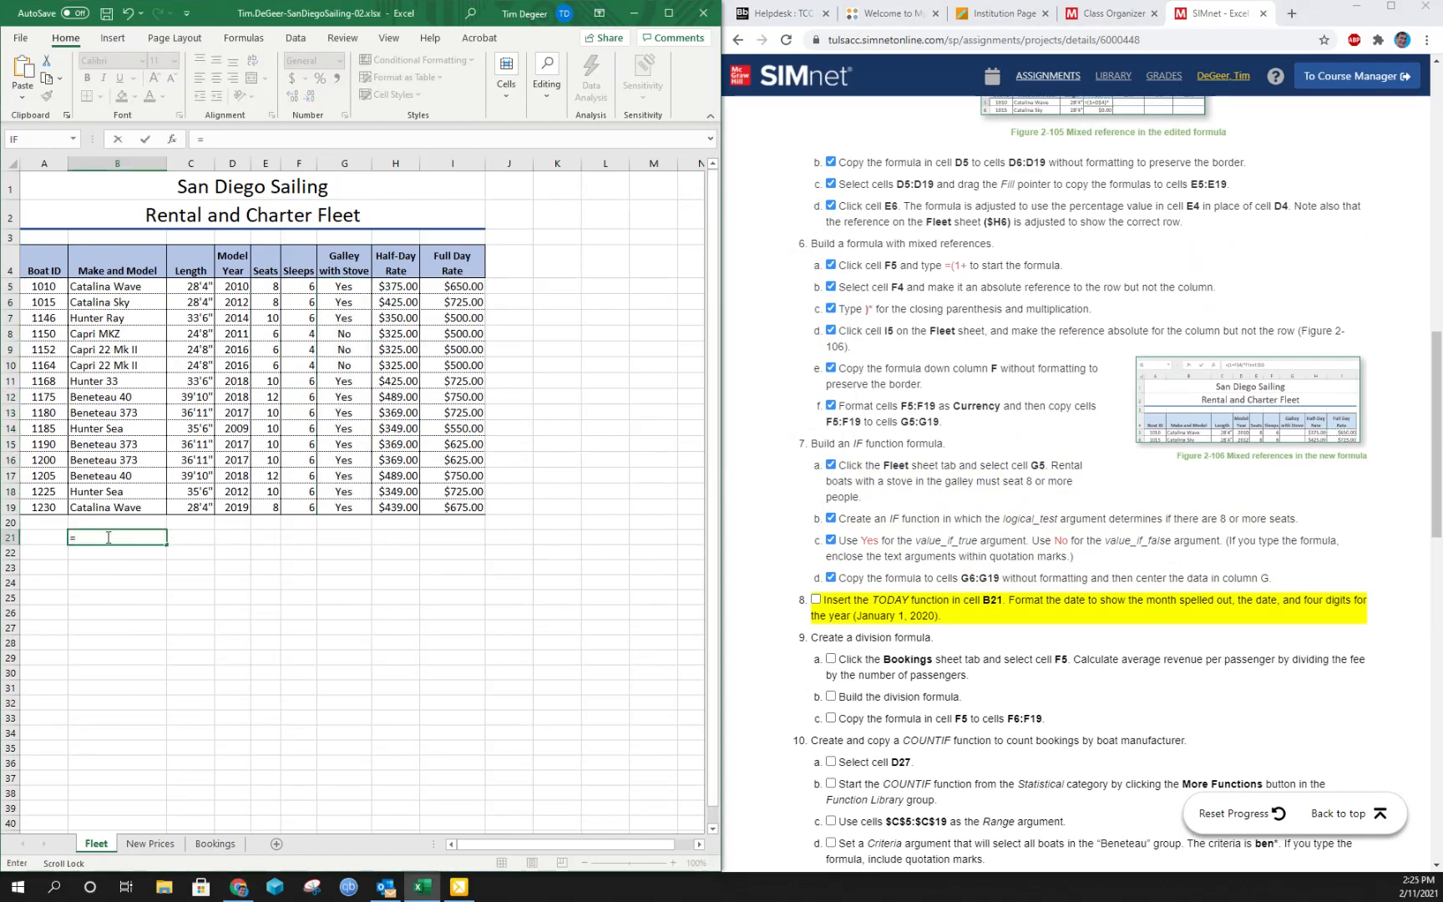
text(to)
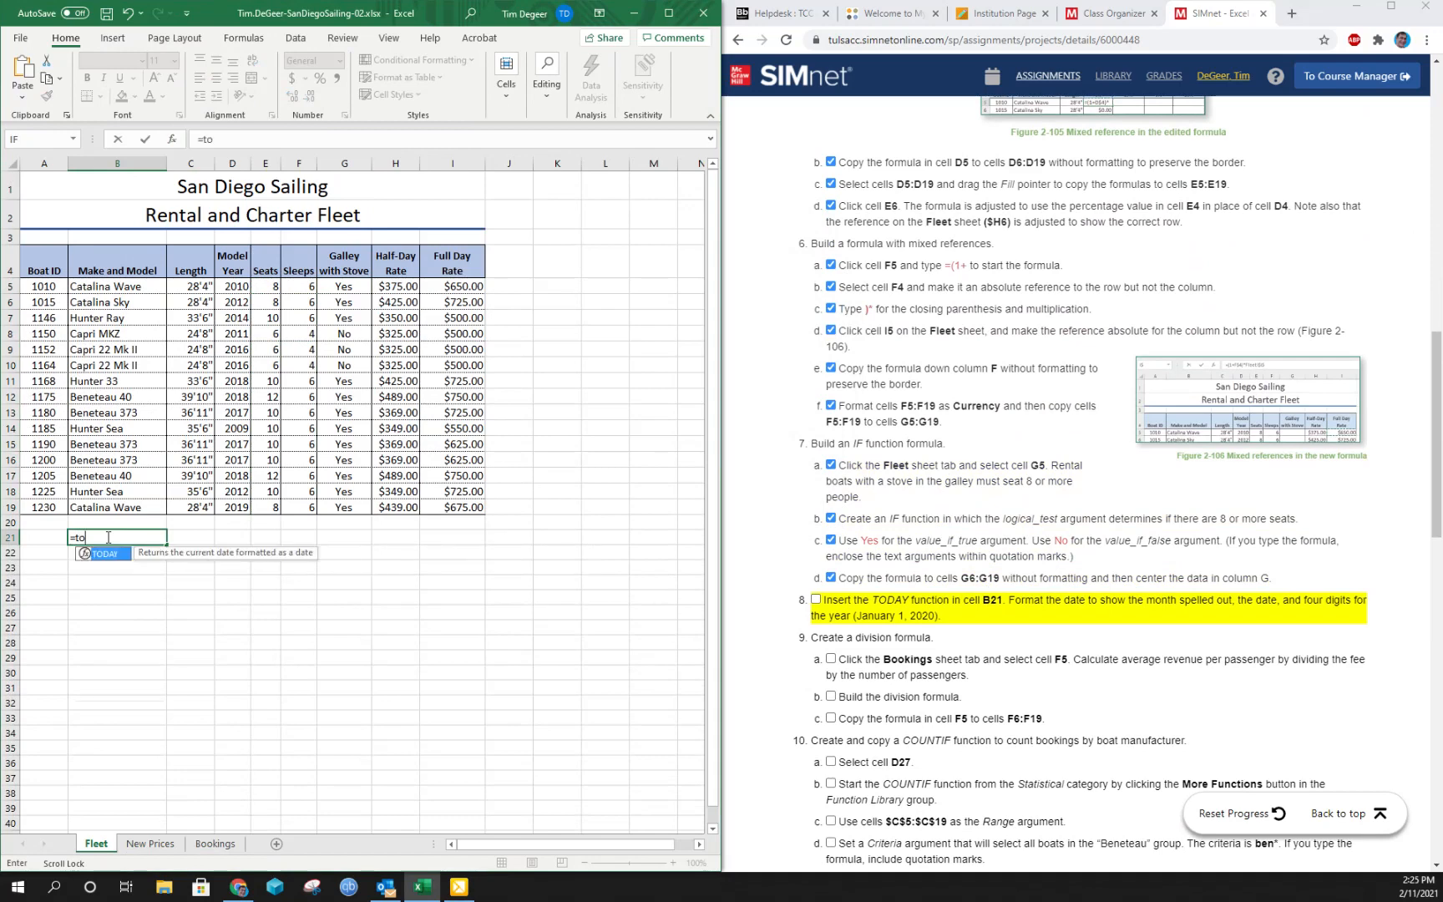
key(Tab)
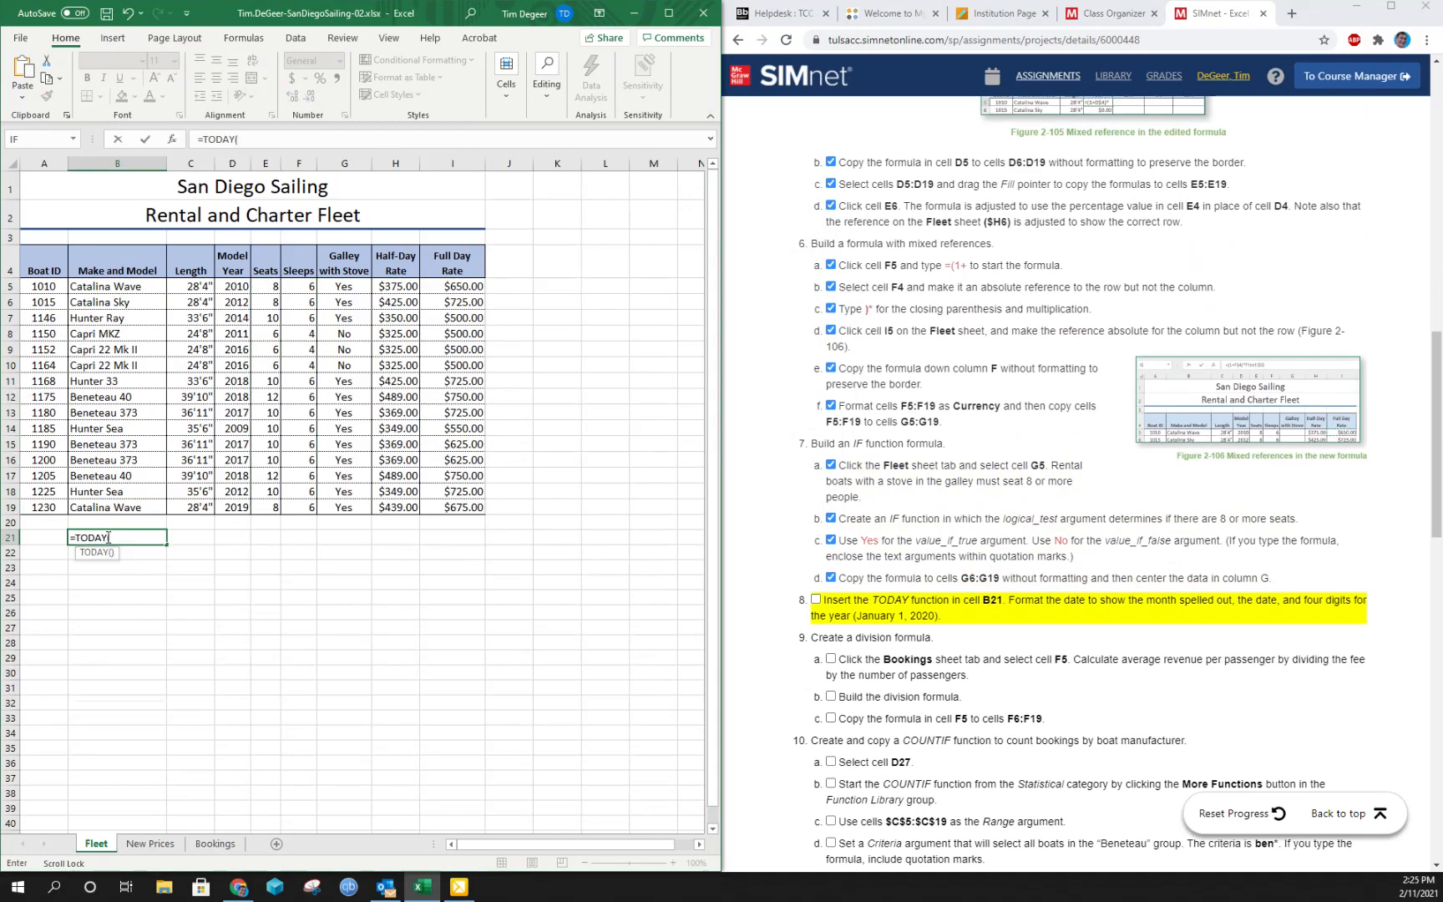
key(Return)
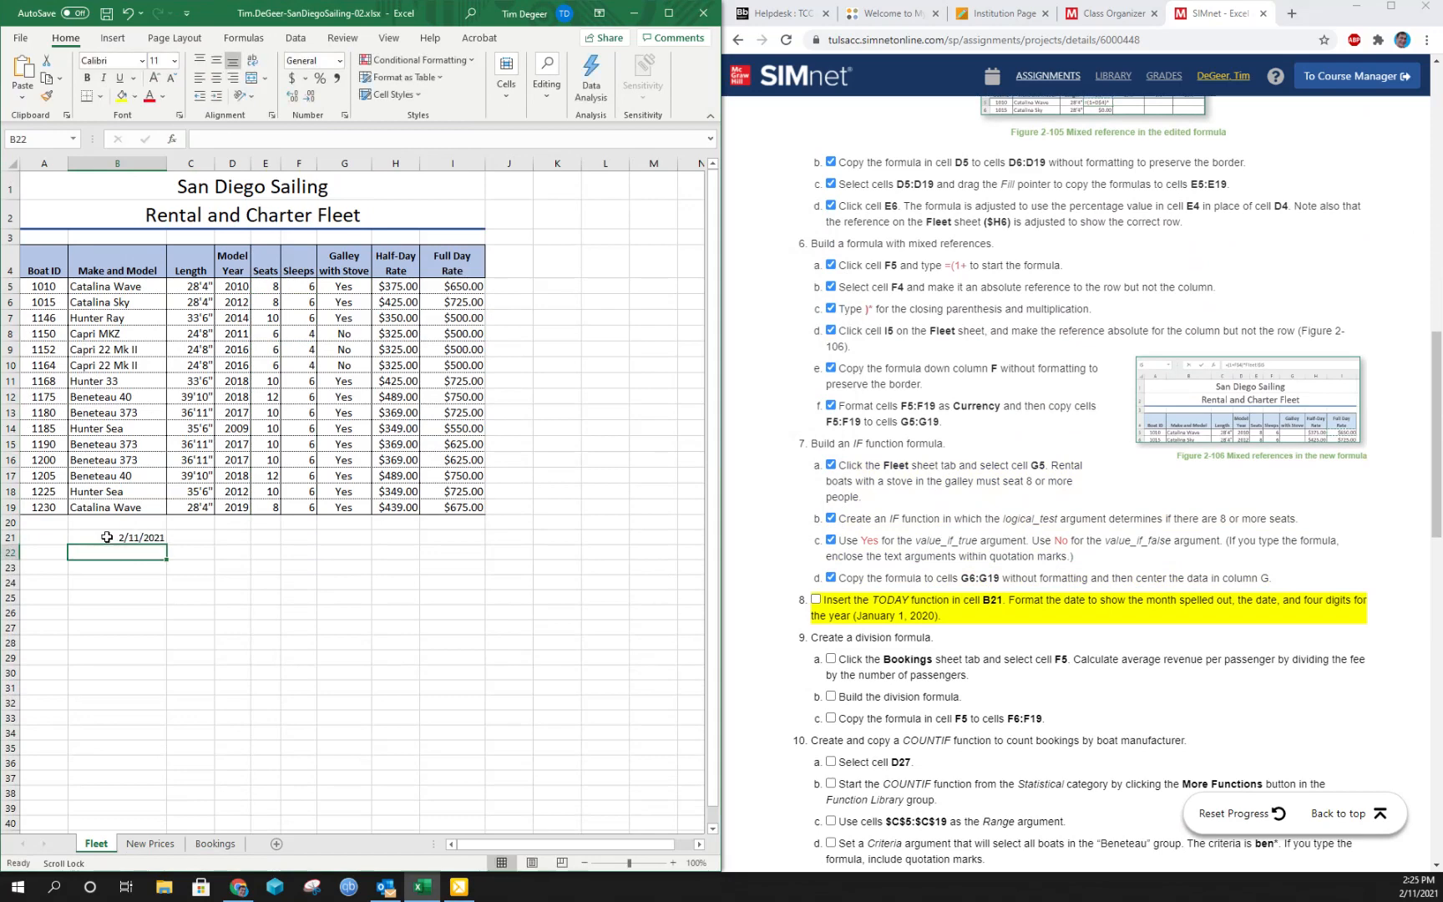
click(107, 537)
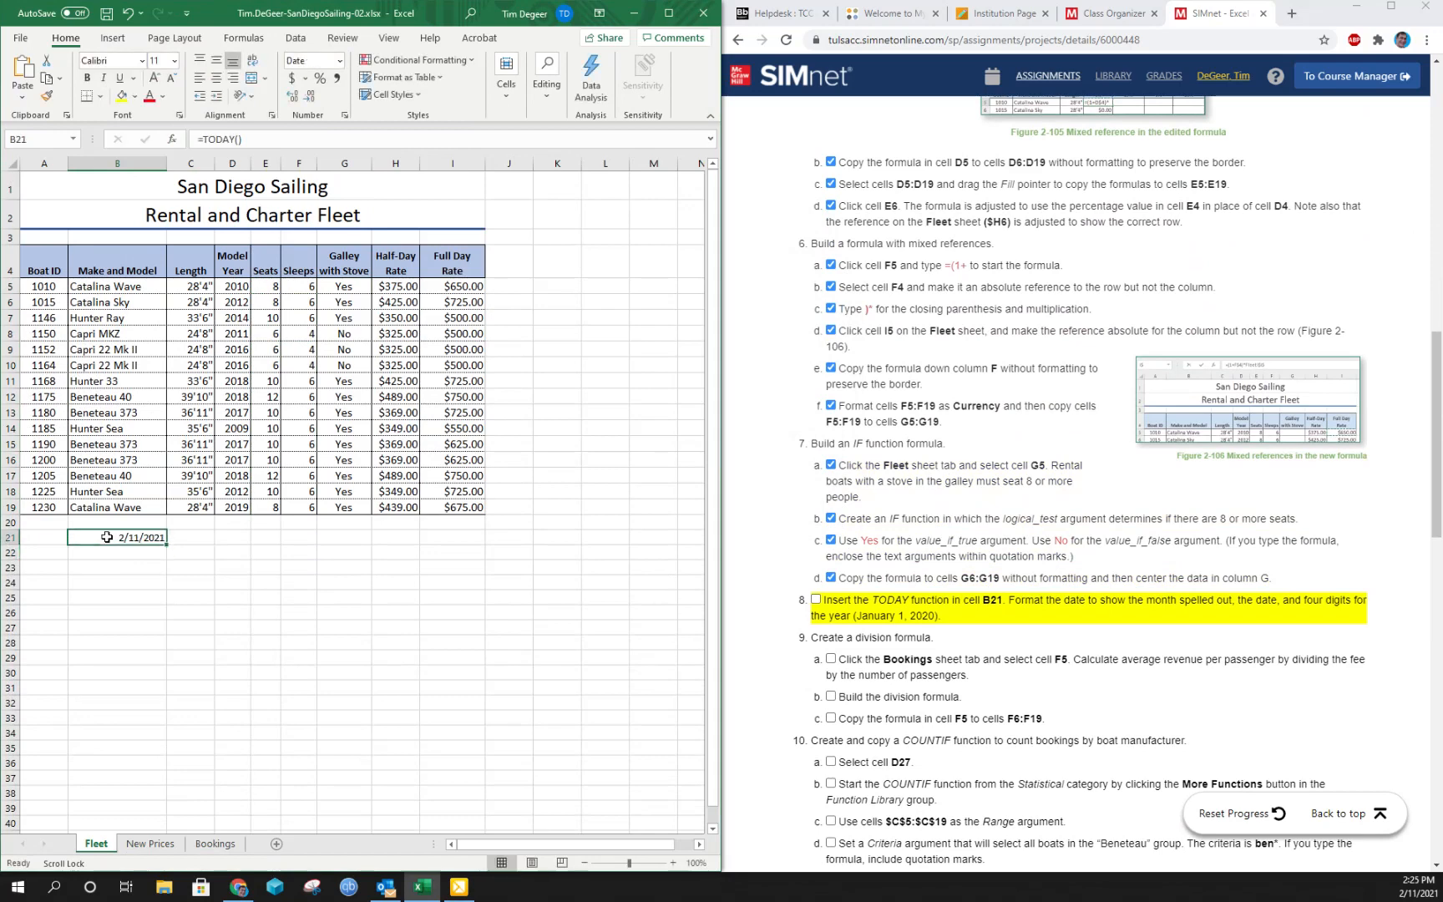
key(Delete)
- Insert the TODAY function in cell B21 from the Date & Time function category
click(251, 33)
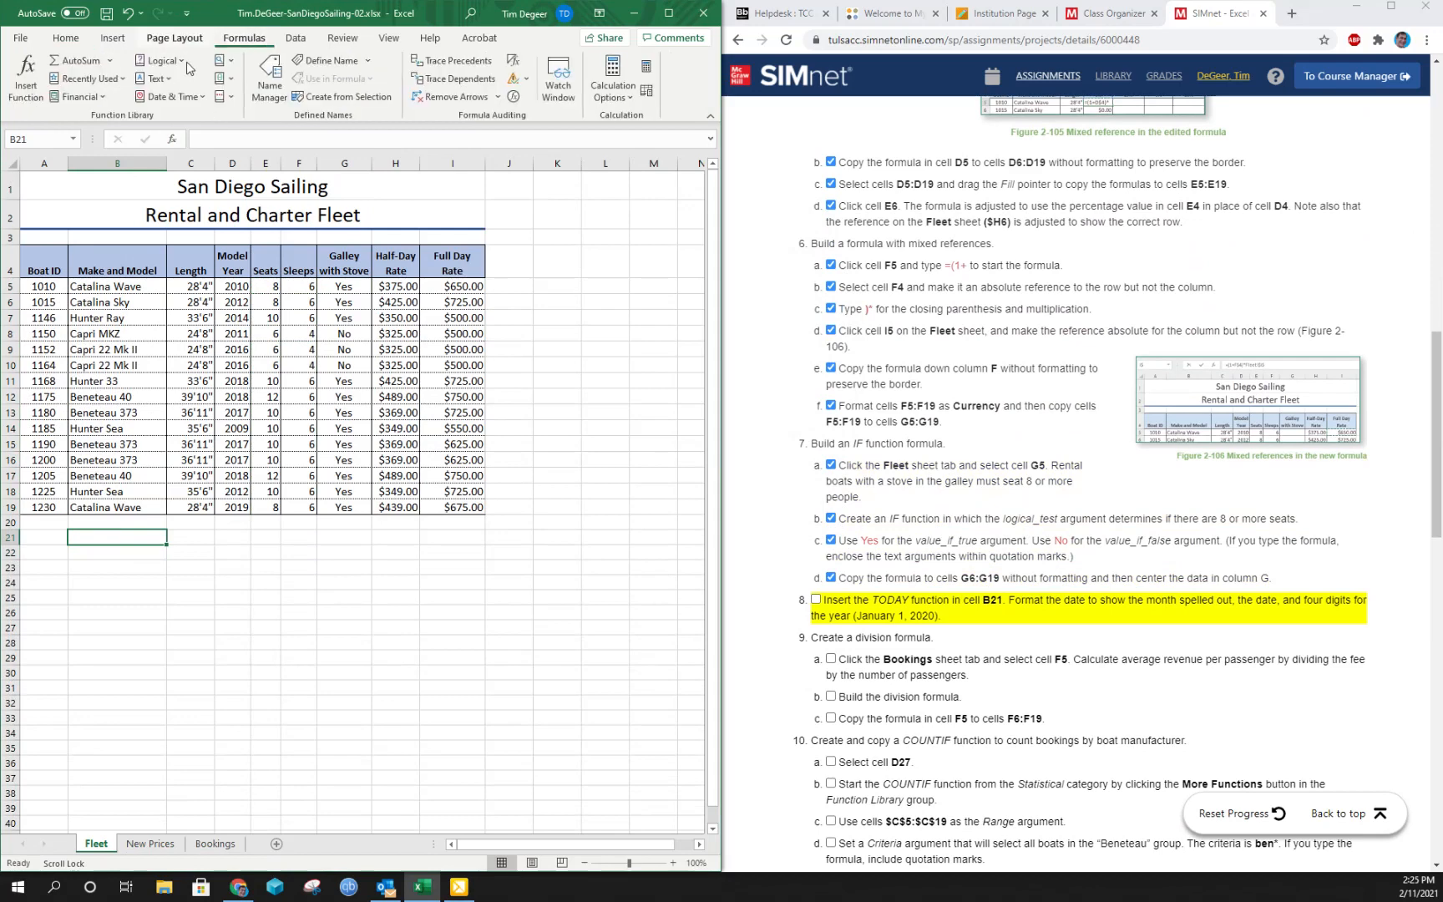
click(174, 97)
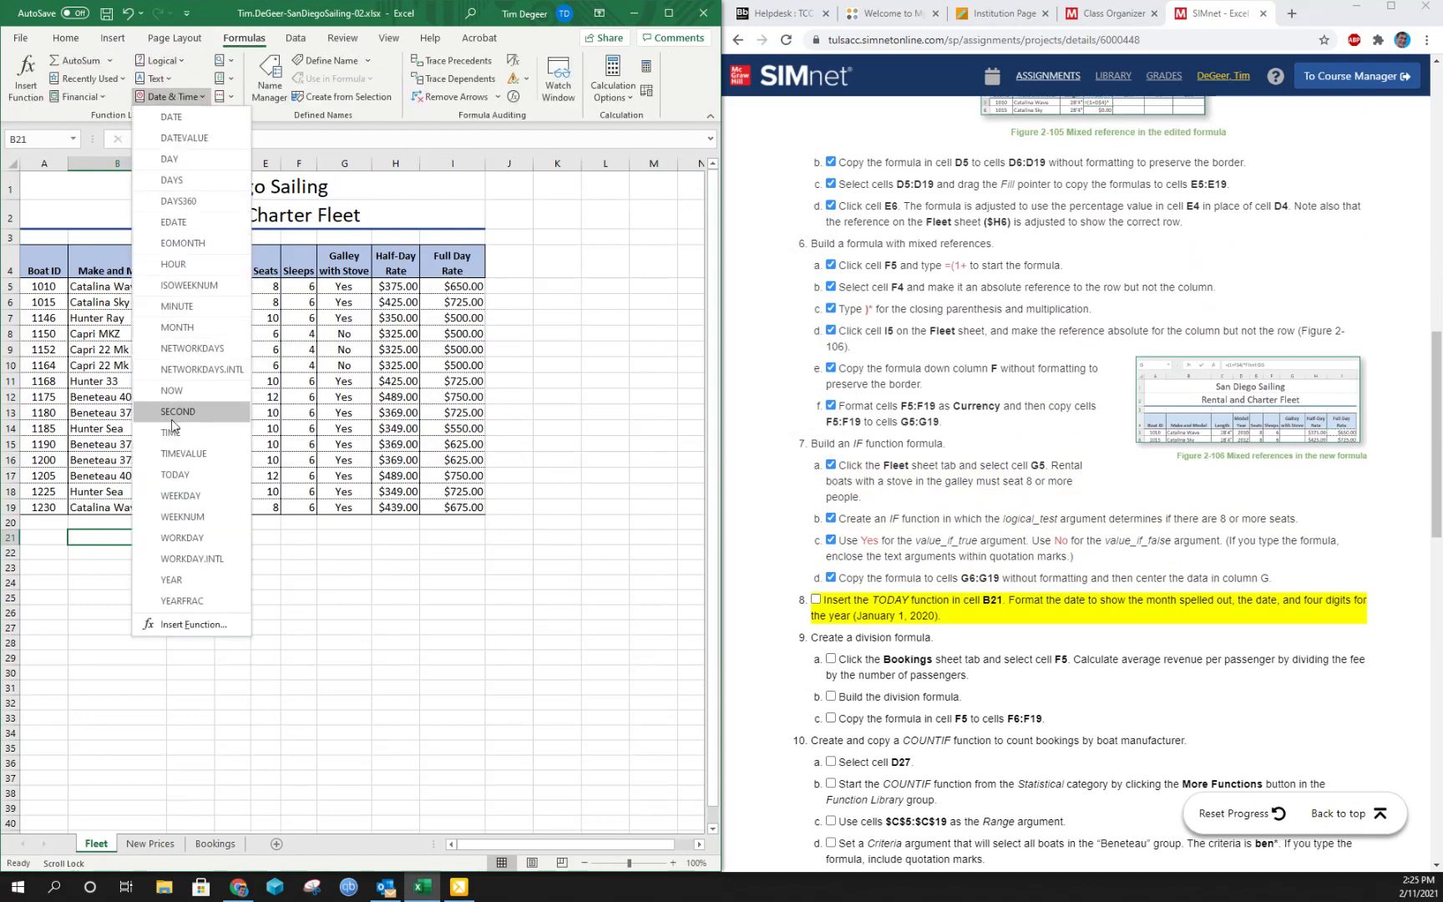
click(174, 475)
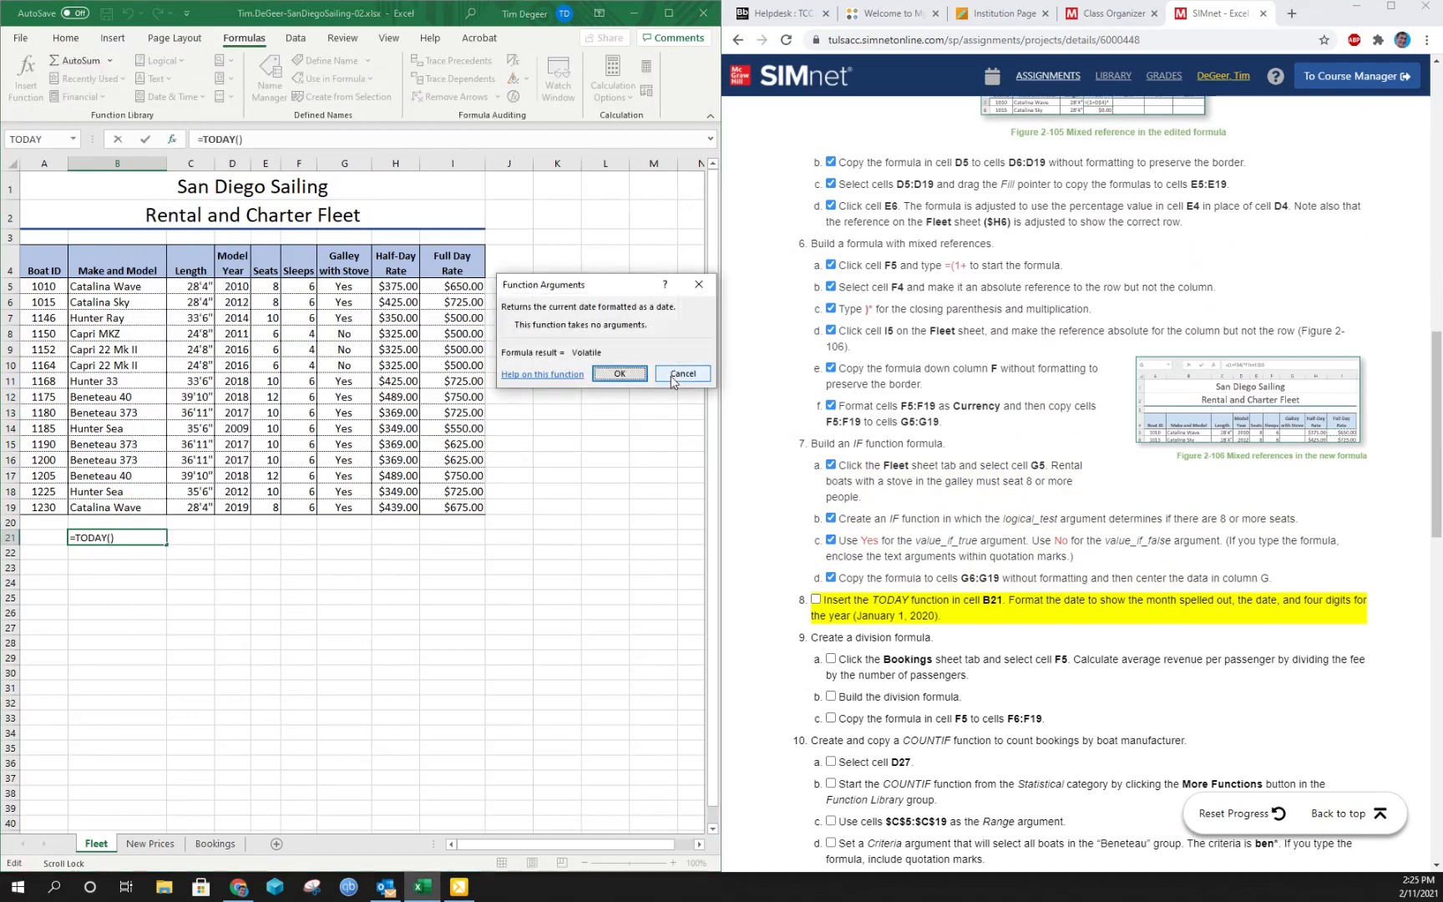
click(618, 374)
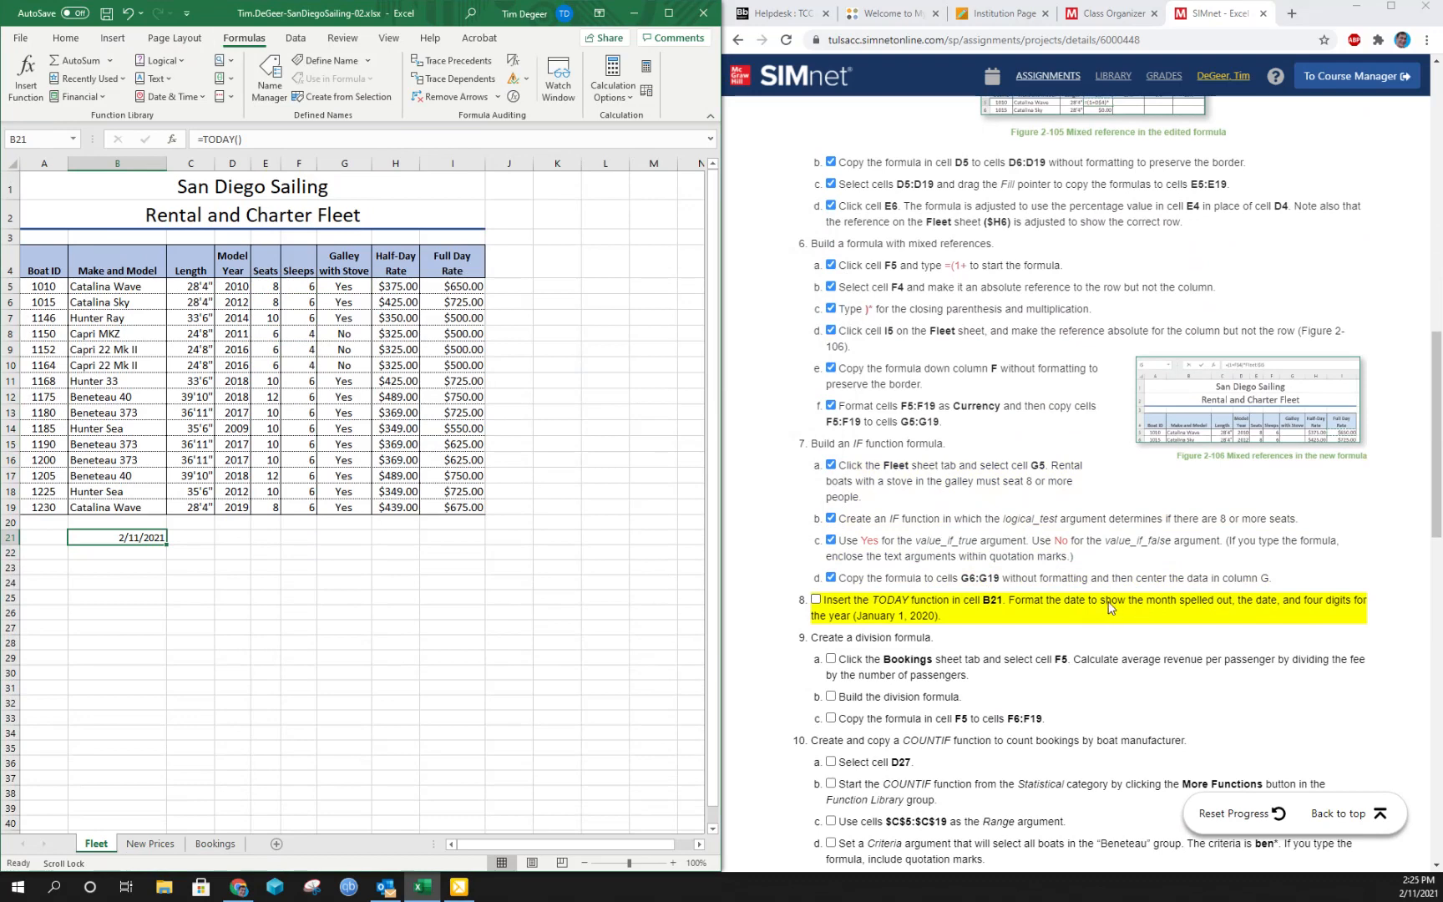
- Format the date in cell B21 with the March 14, 2012 date type and mark instruction 8 complete
drag(1128, 601, 1344, 621)
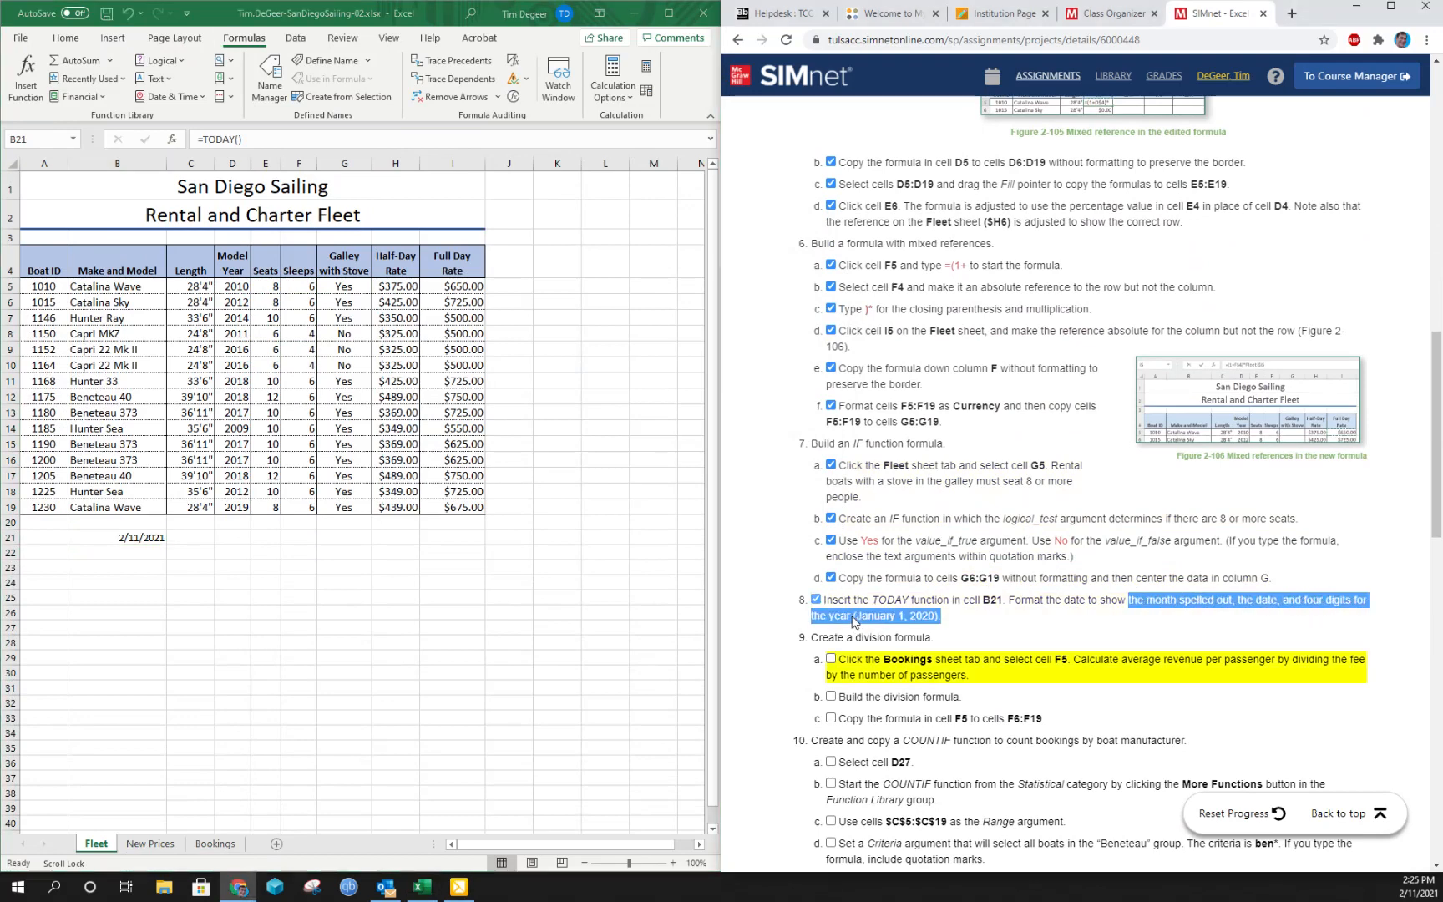
click(816, 601)
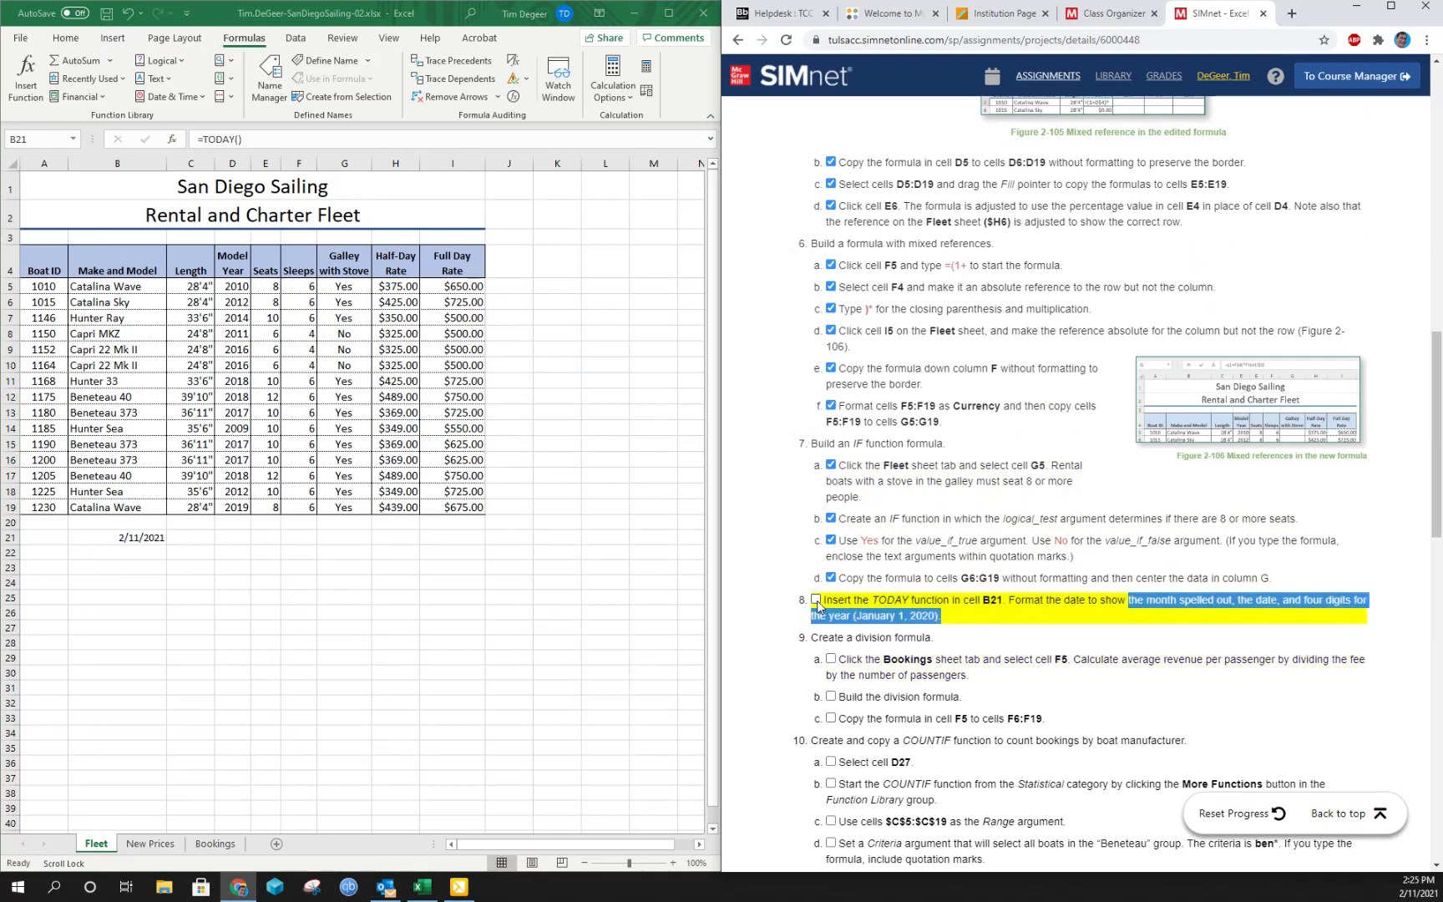
click(117, 541)
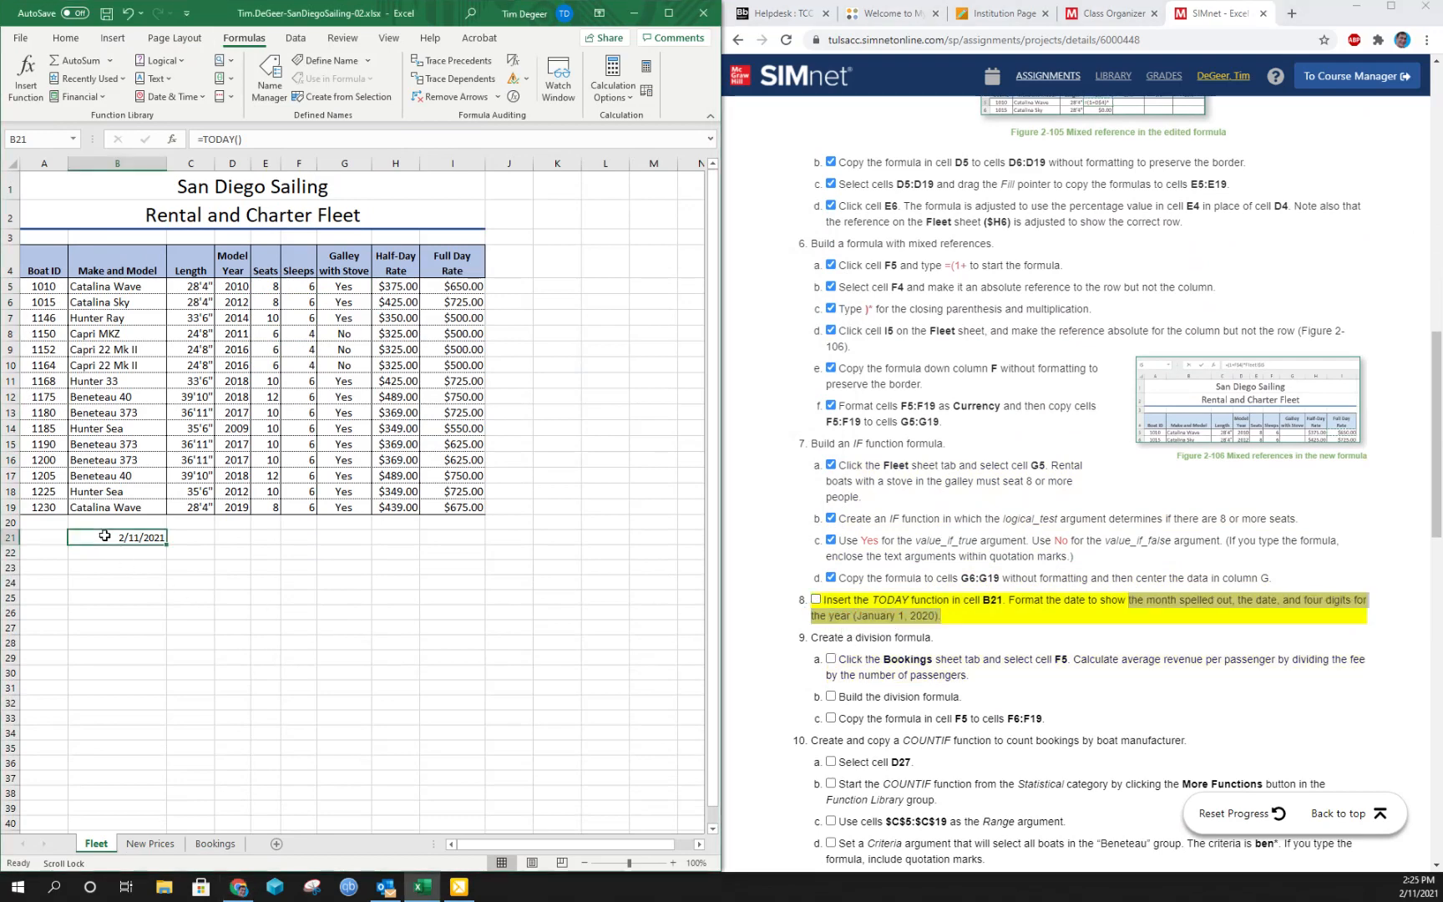
click(66, 38)
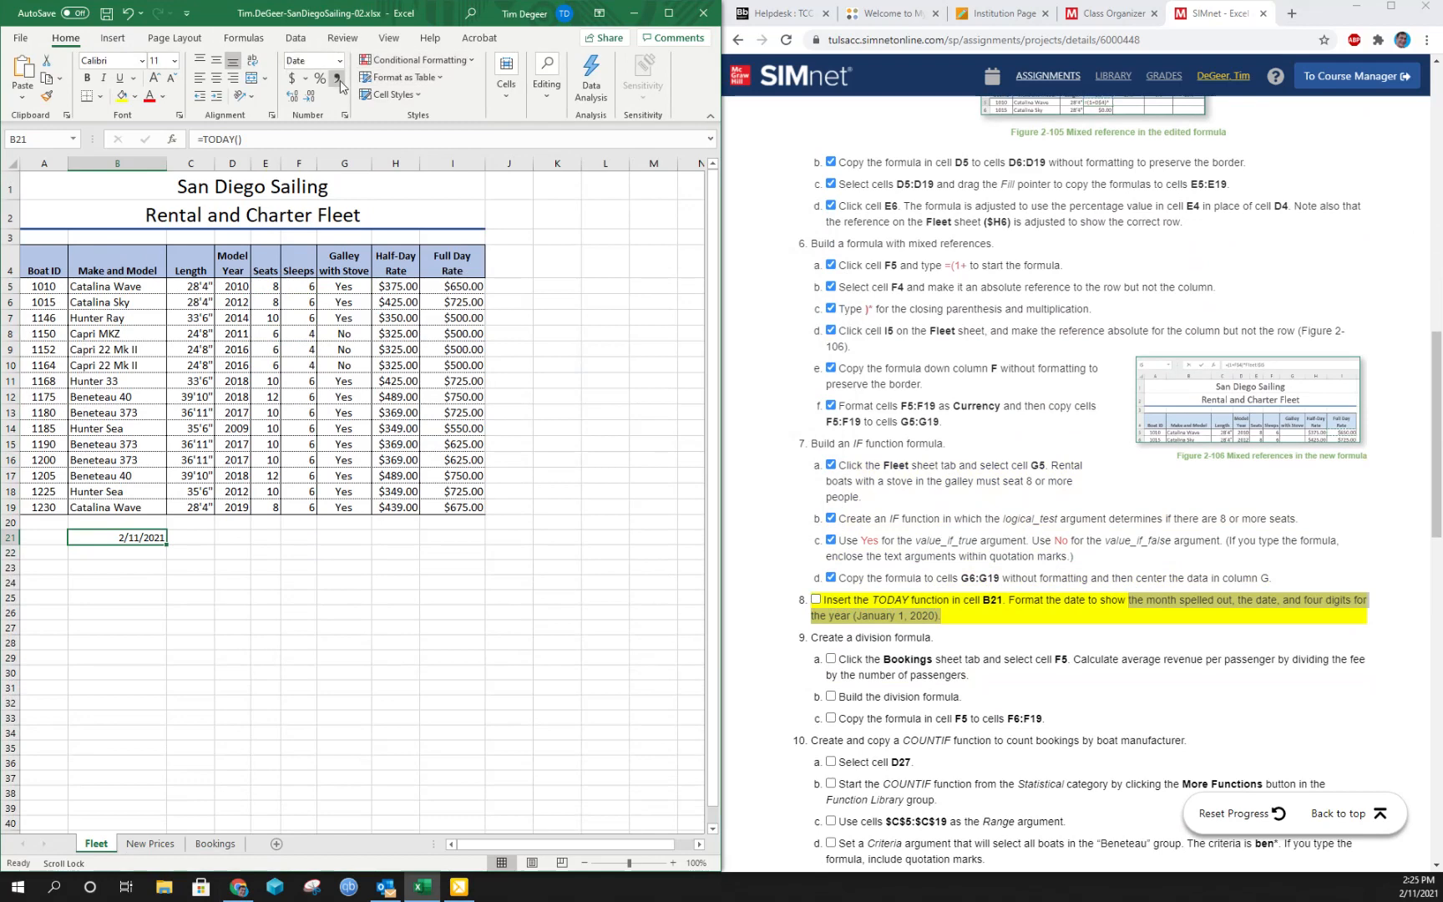
click(344, 115)
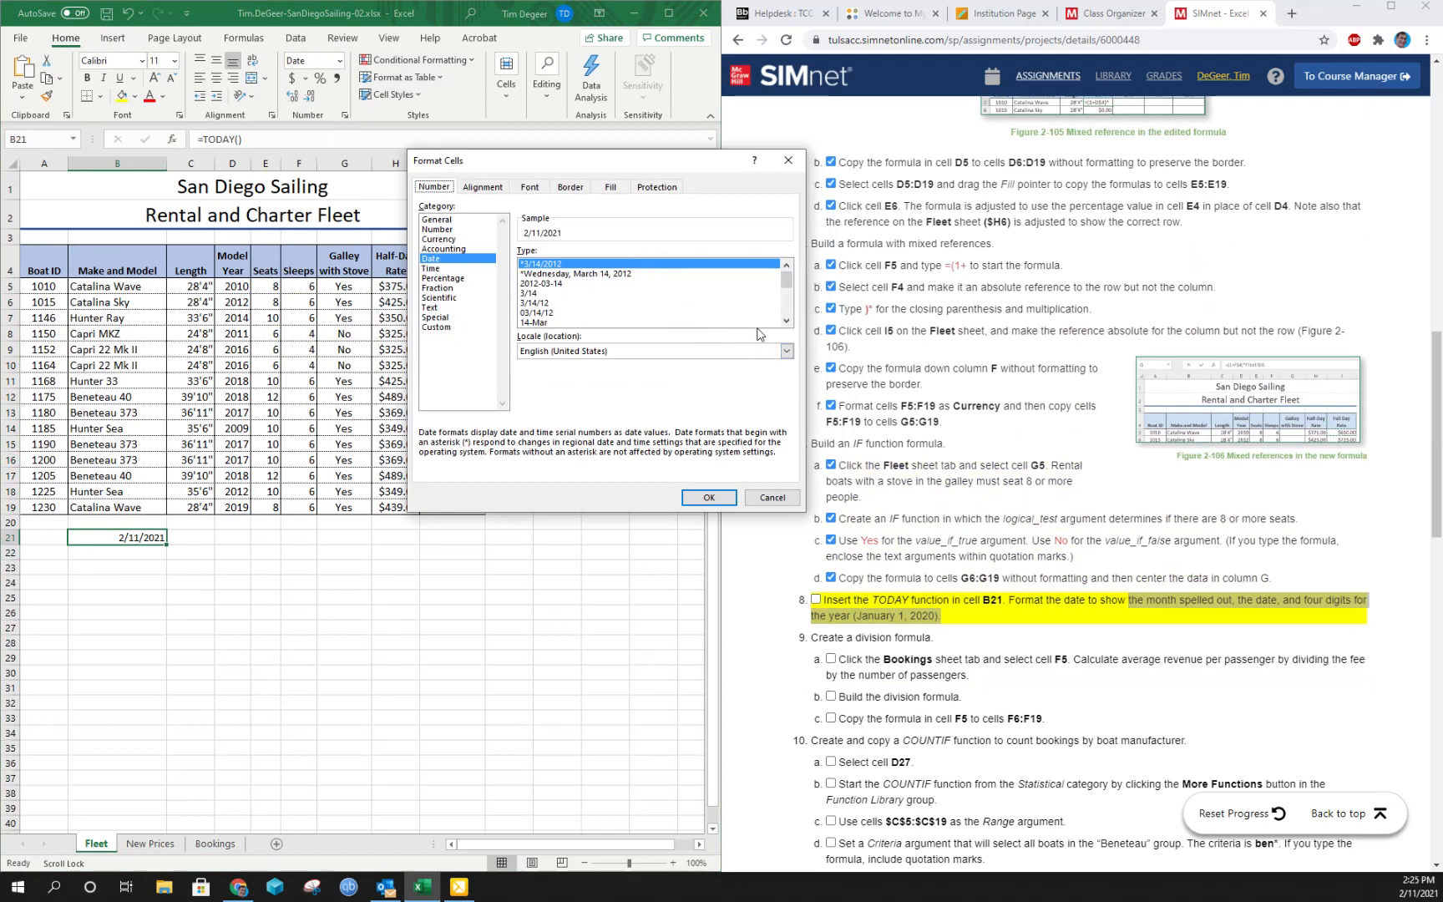
click(785, 324)
click(785, 324)
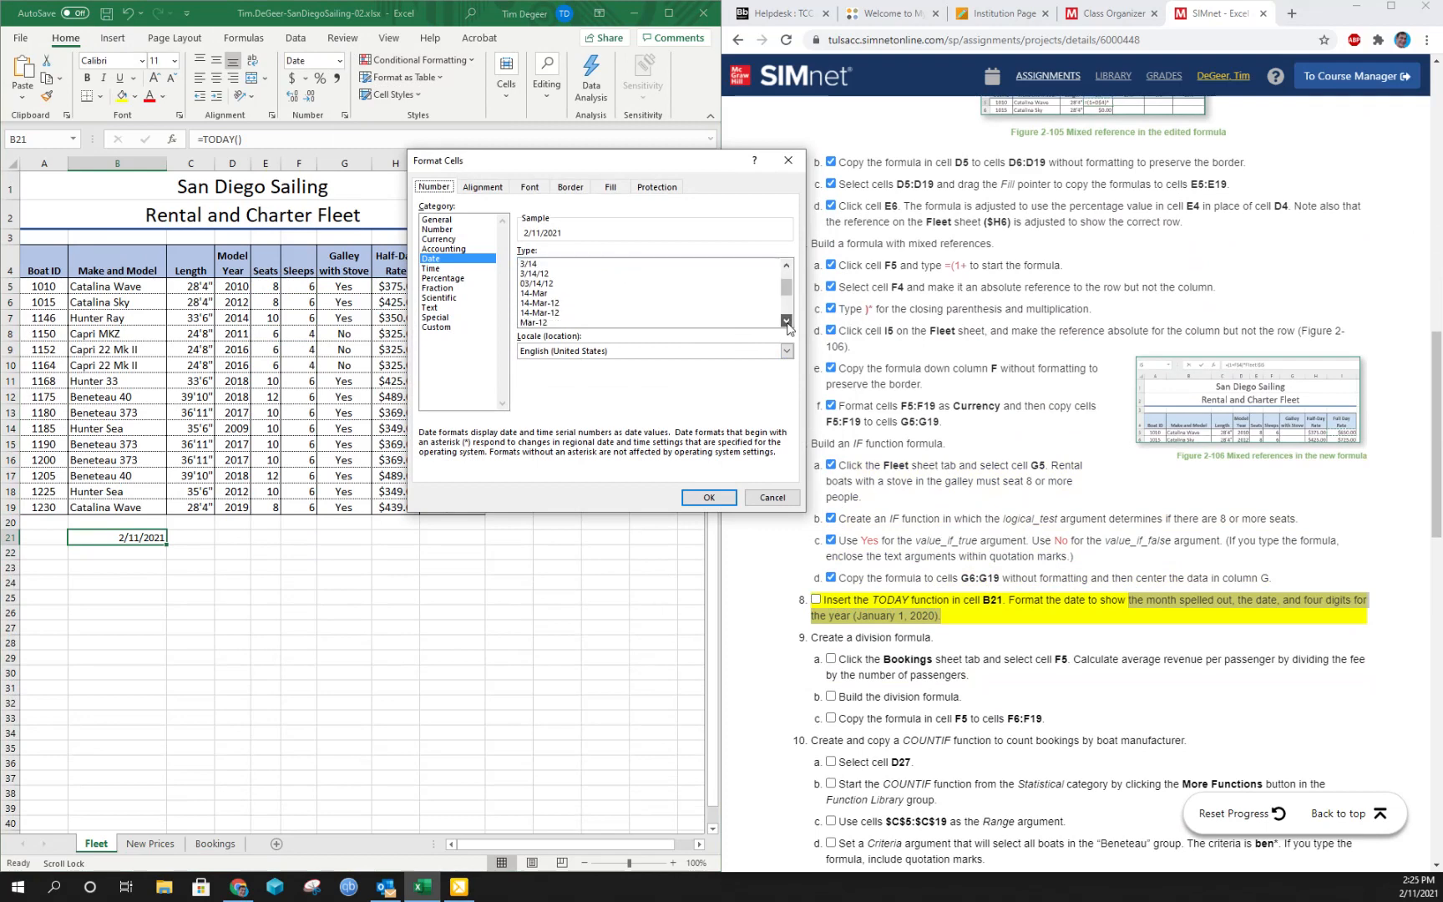
click(785, 324)
click(787, 324)
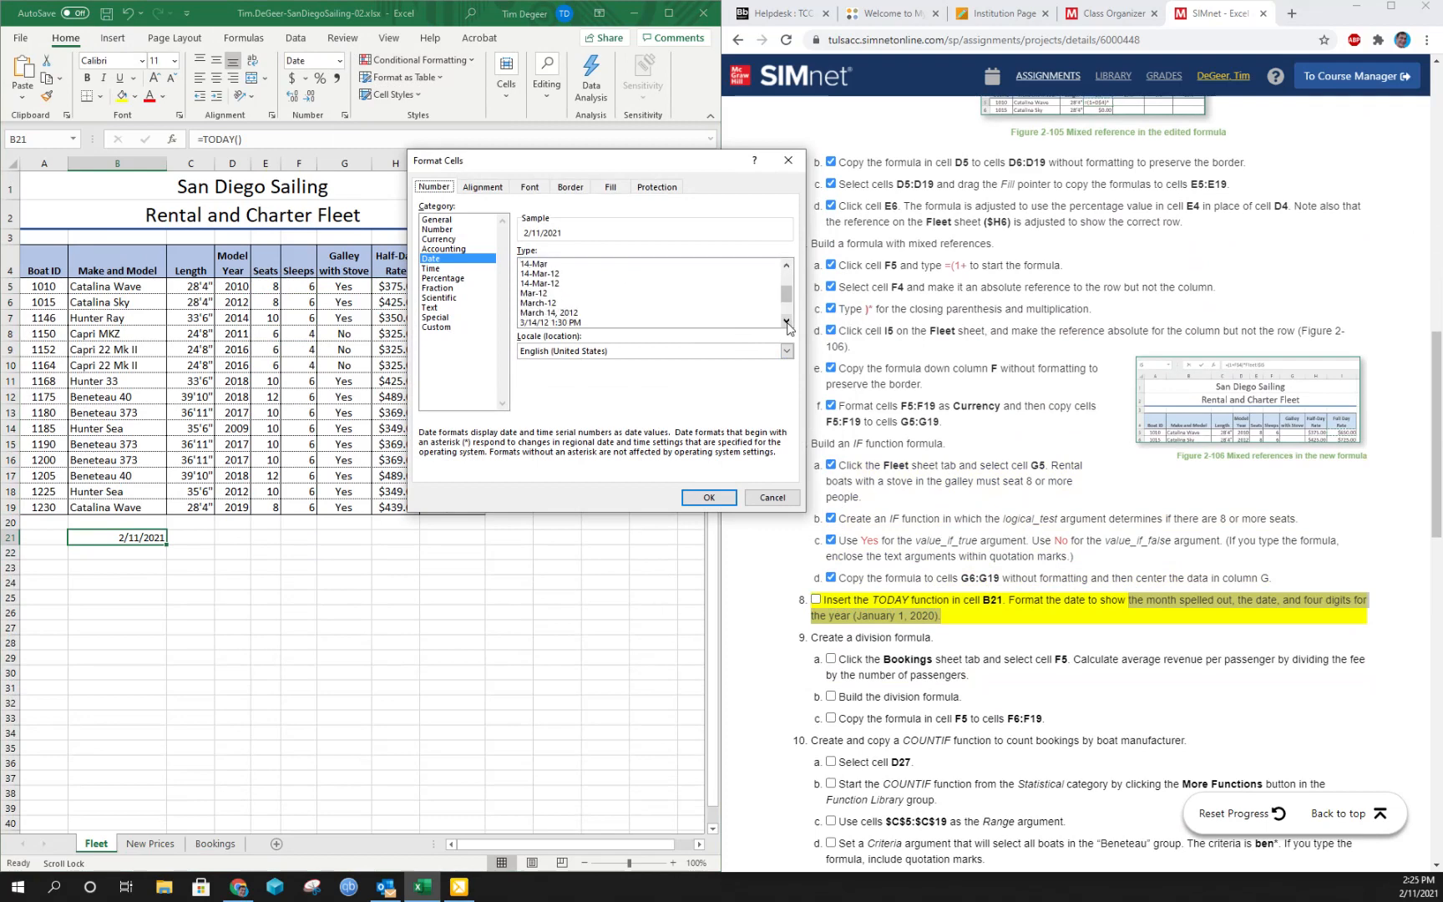
click(545, 314)
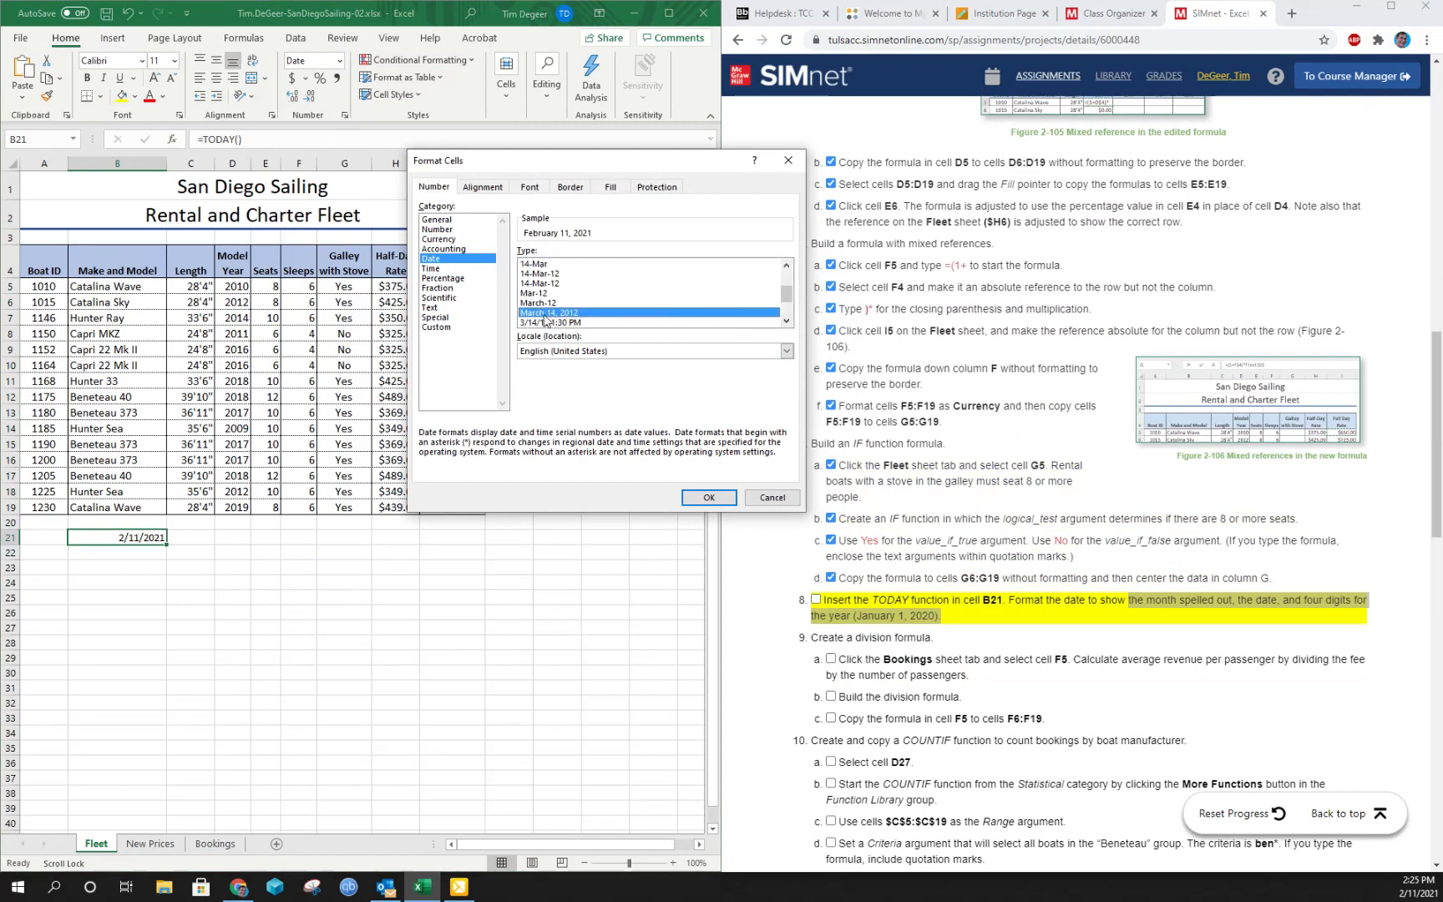
click(708, 497)
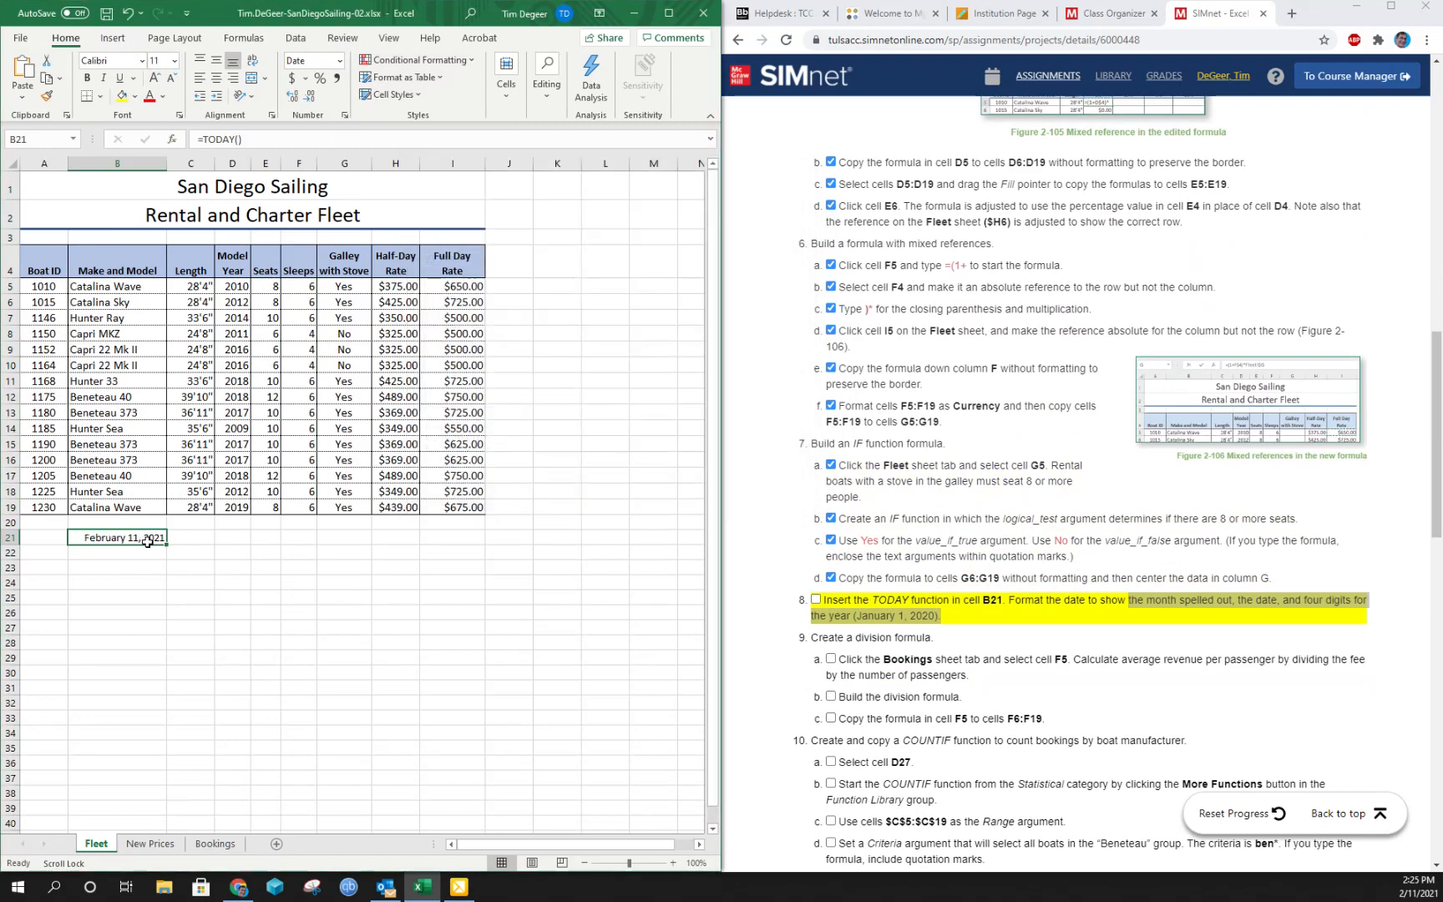
click(816, 600)
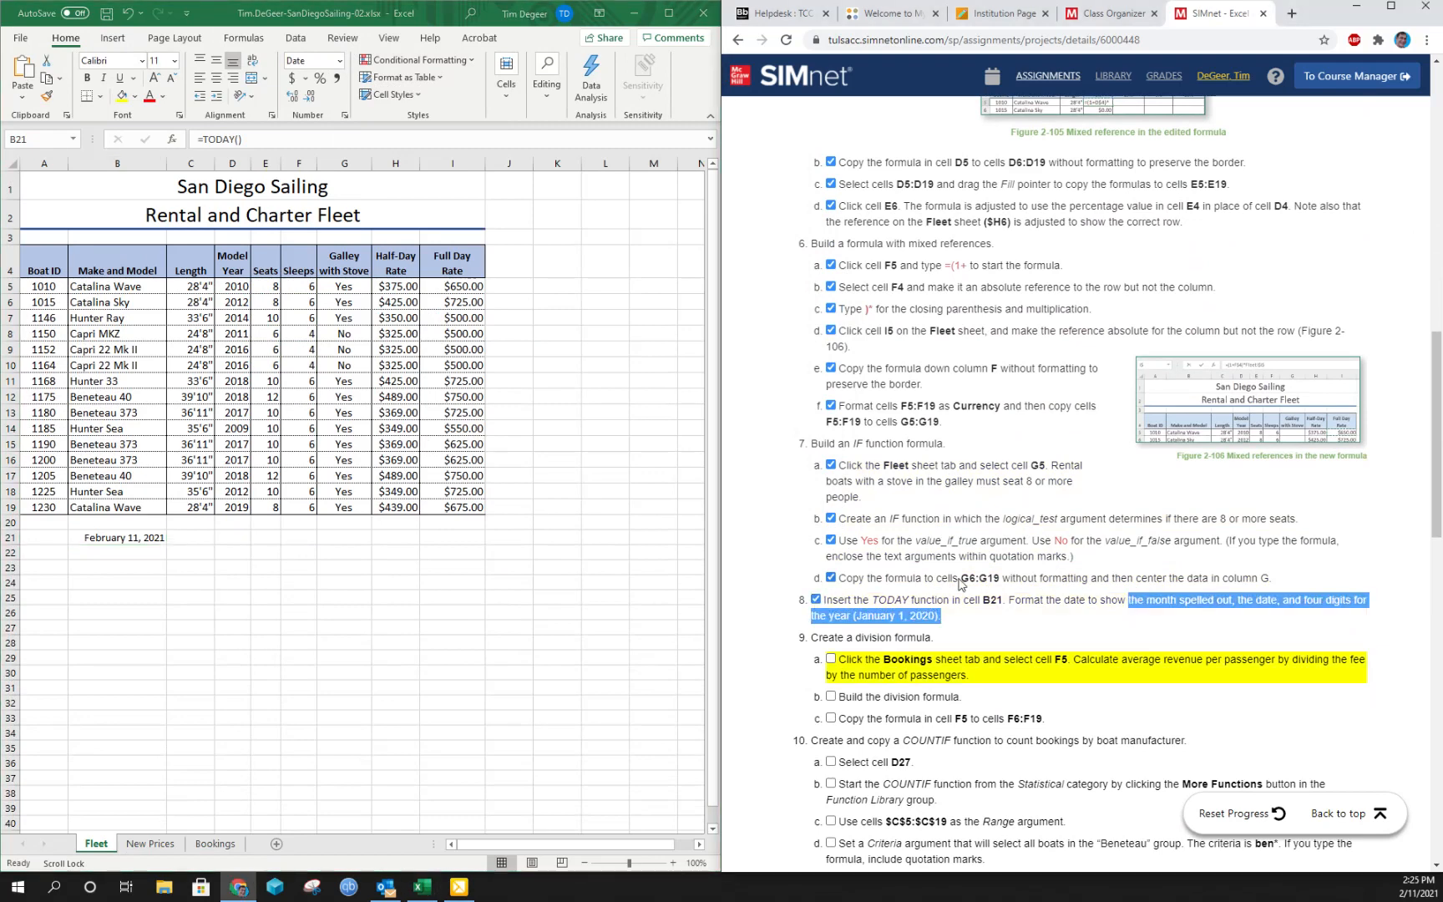
- Build the division formula =E5/D5 in cell F5 of the Bookings sheet and mark instructions 9a and 9b complete
scroll(960, 585, down, 1)
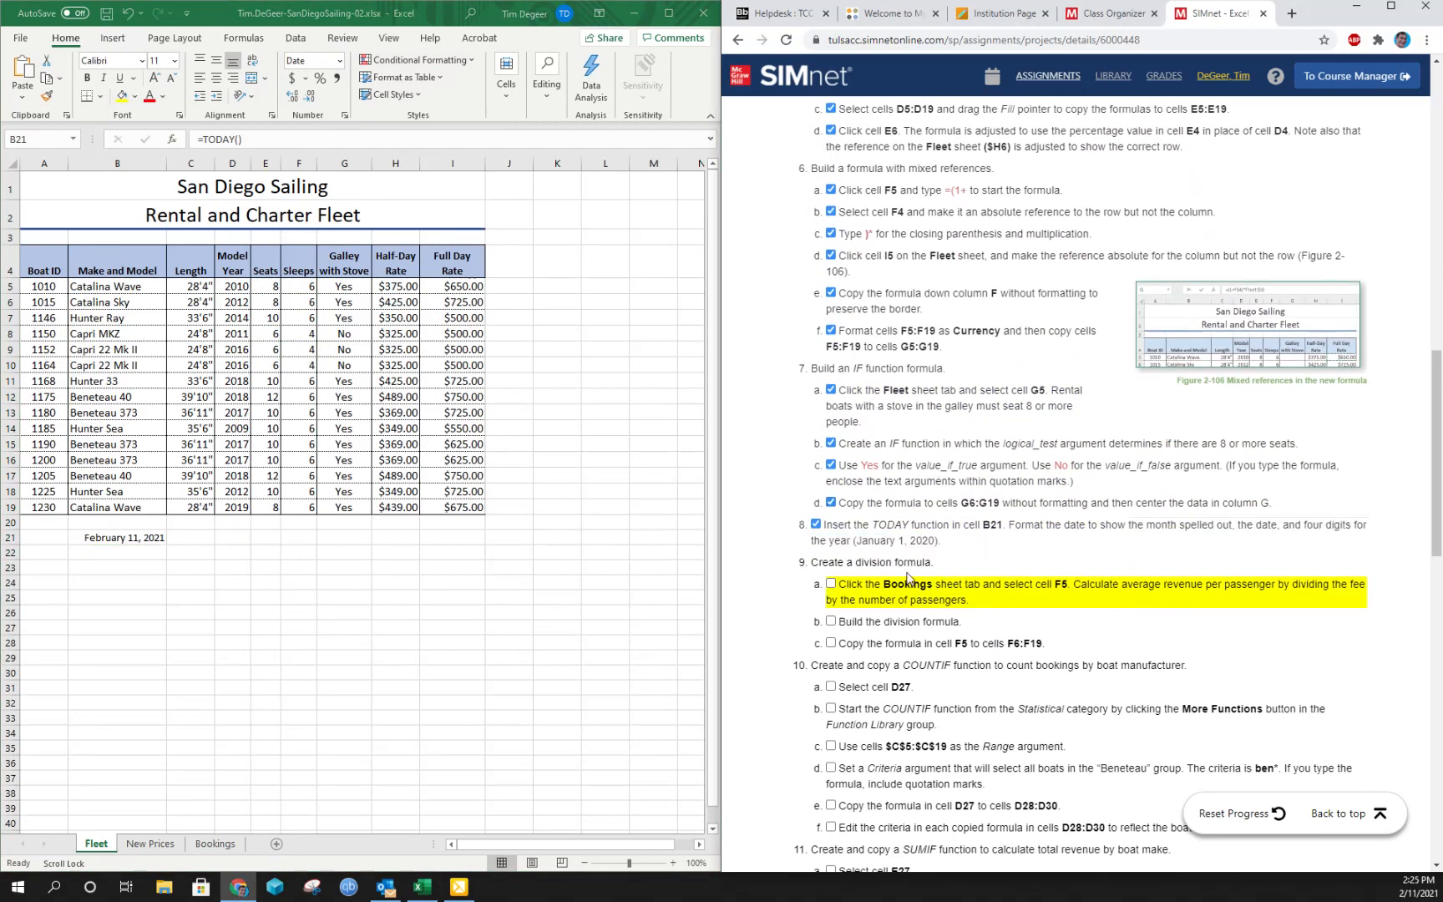
click(214, 845)
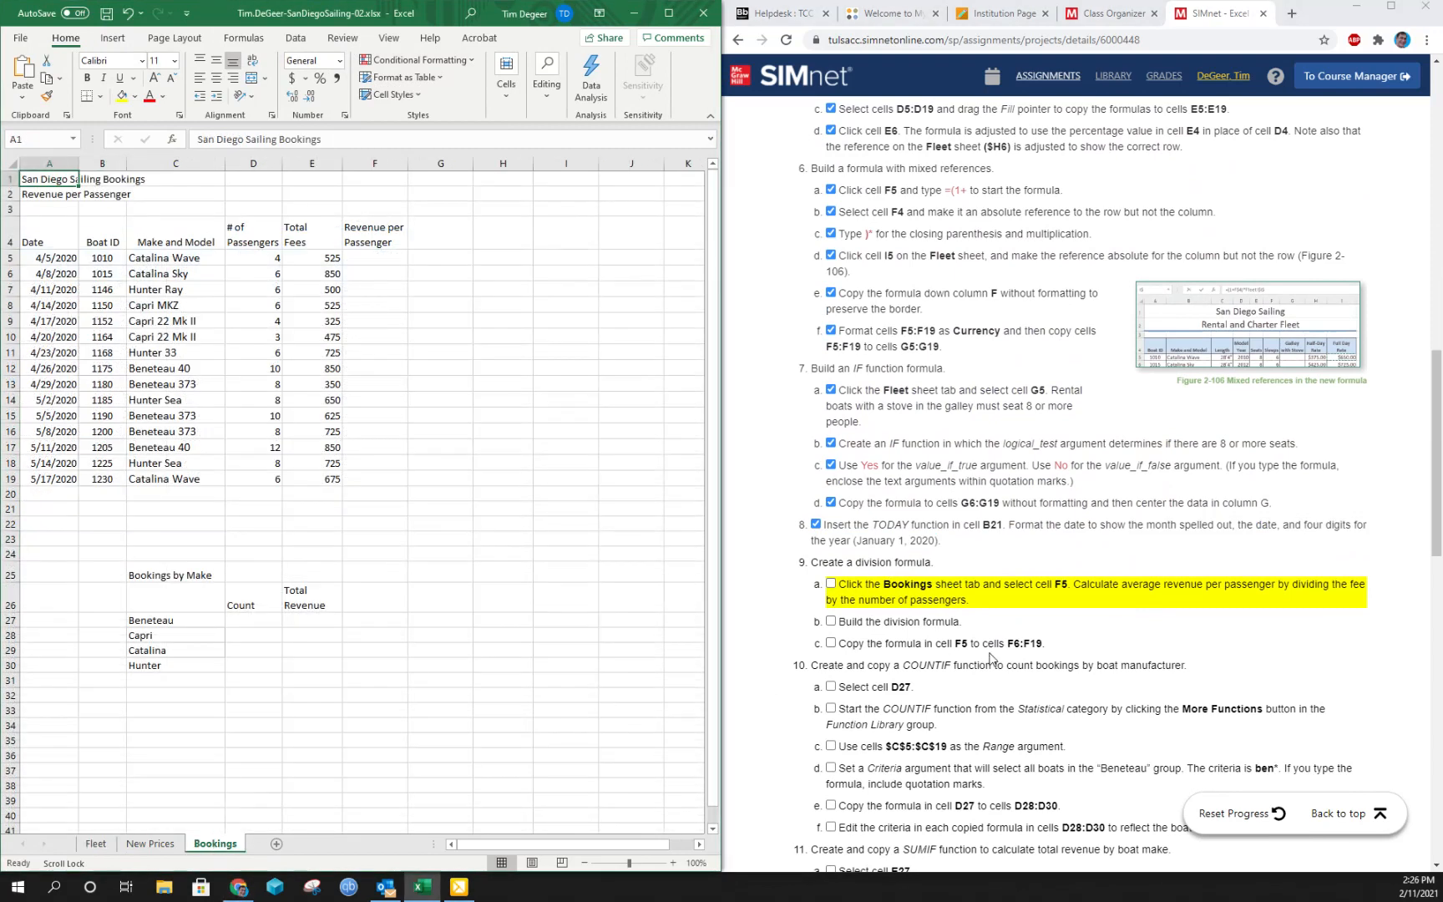
click(374, 259)
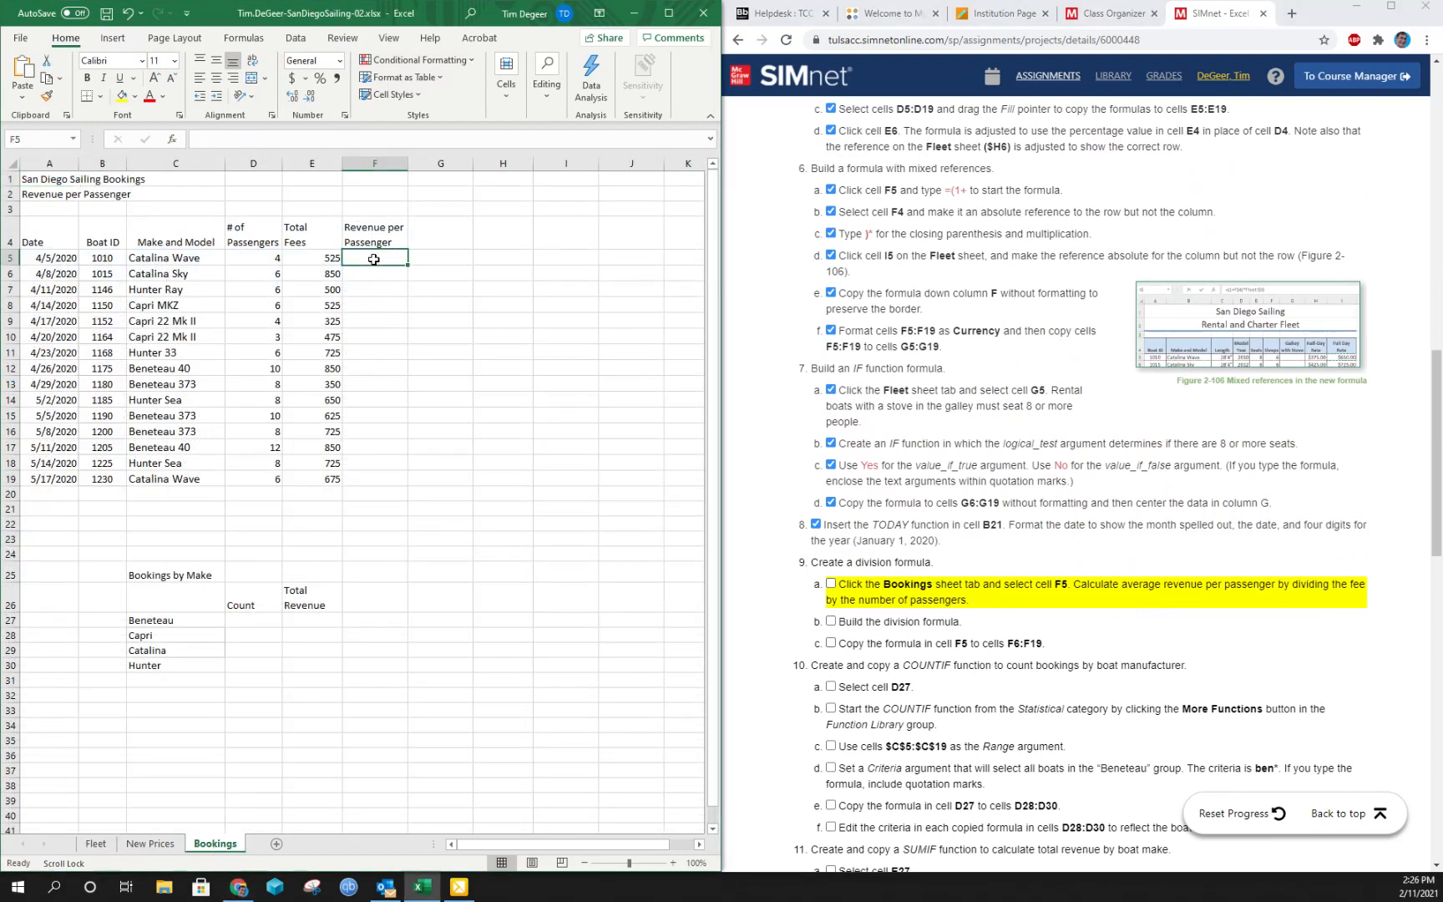
click(317, 261)
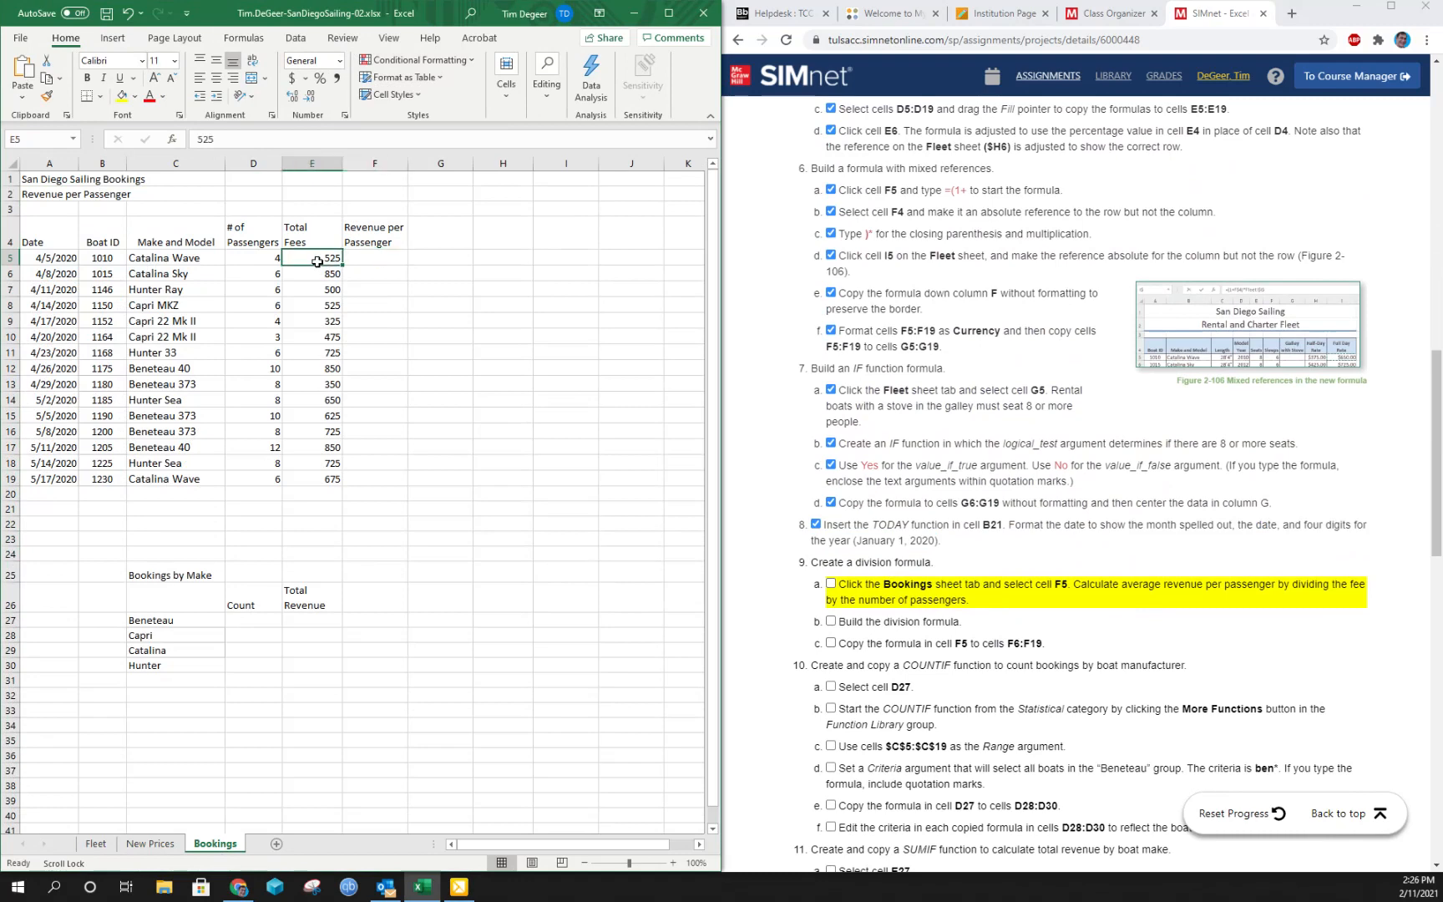
click(252, 253)
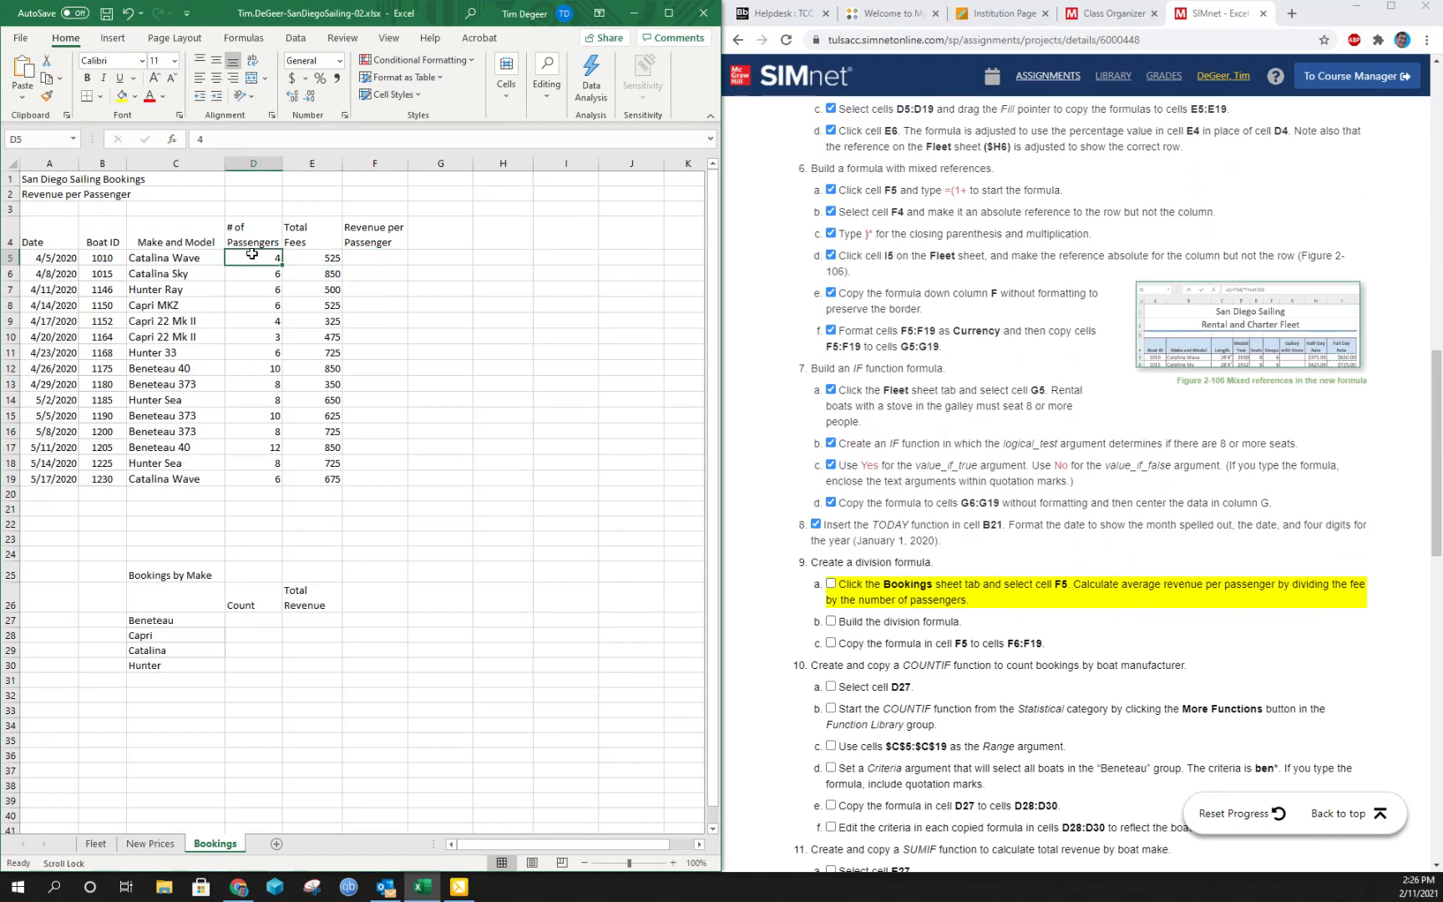
click(353, 257)
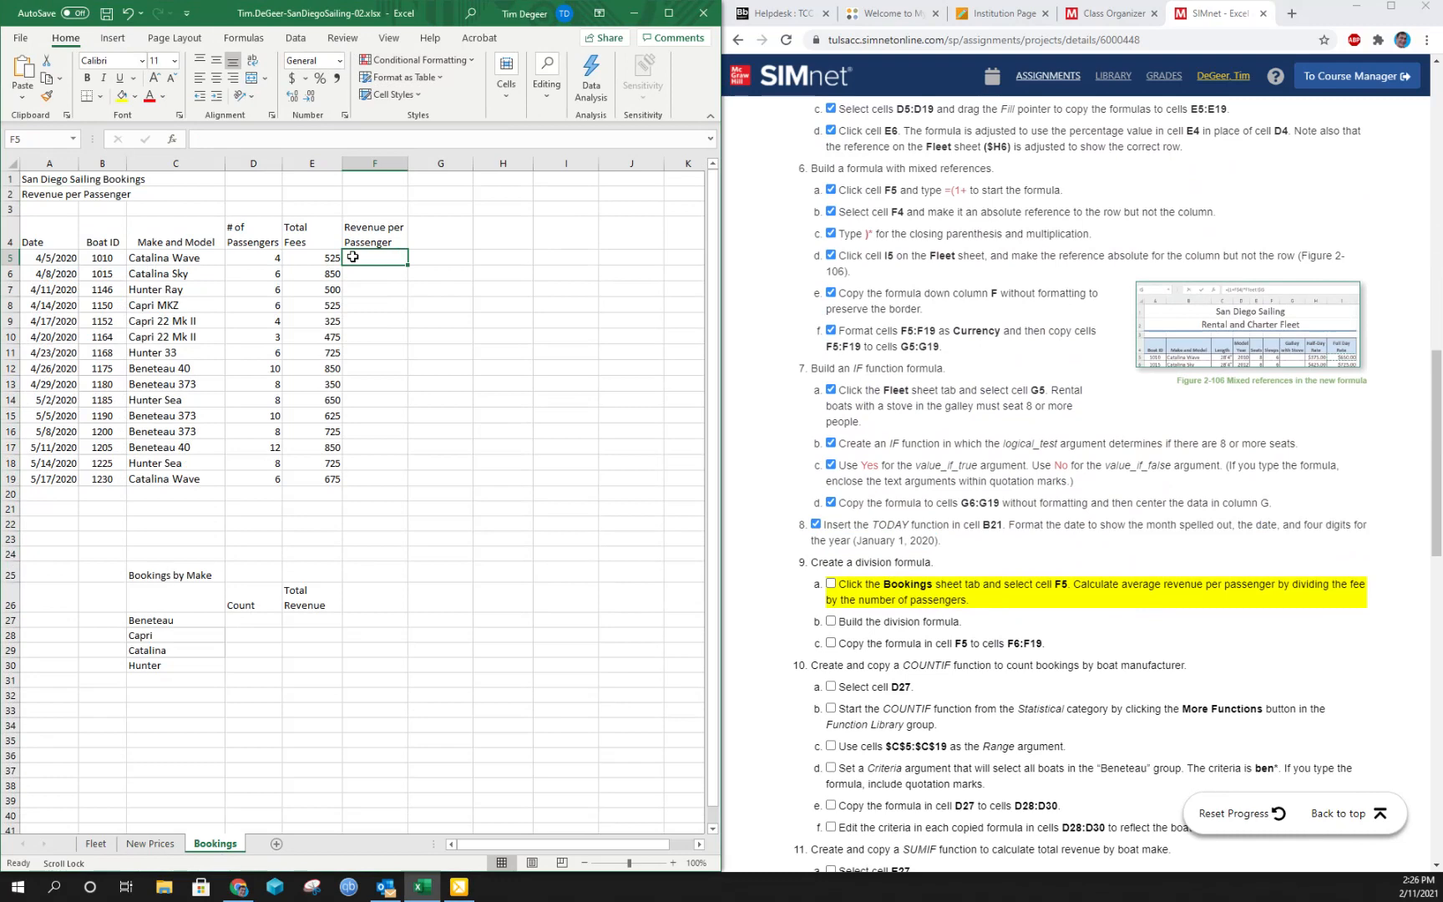
text(=)
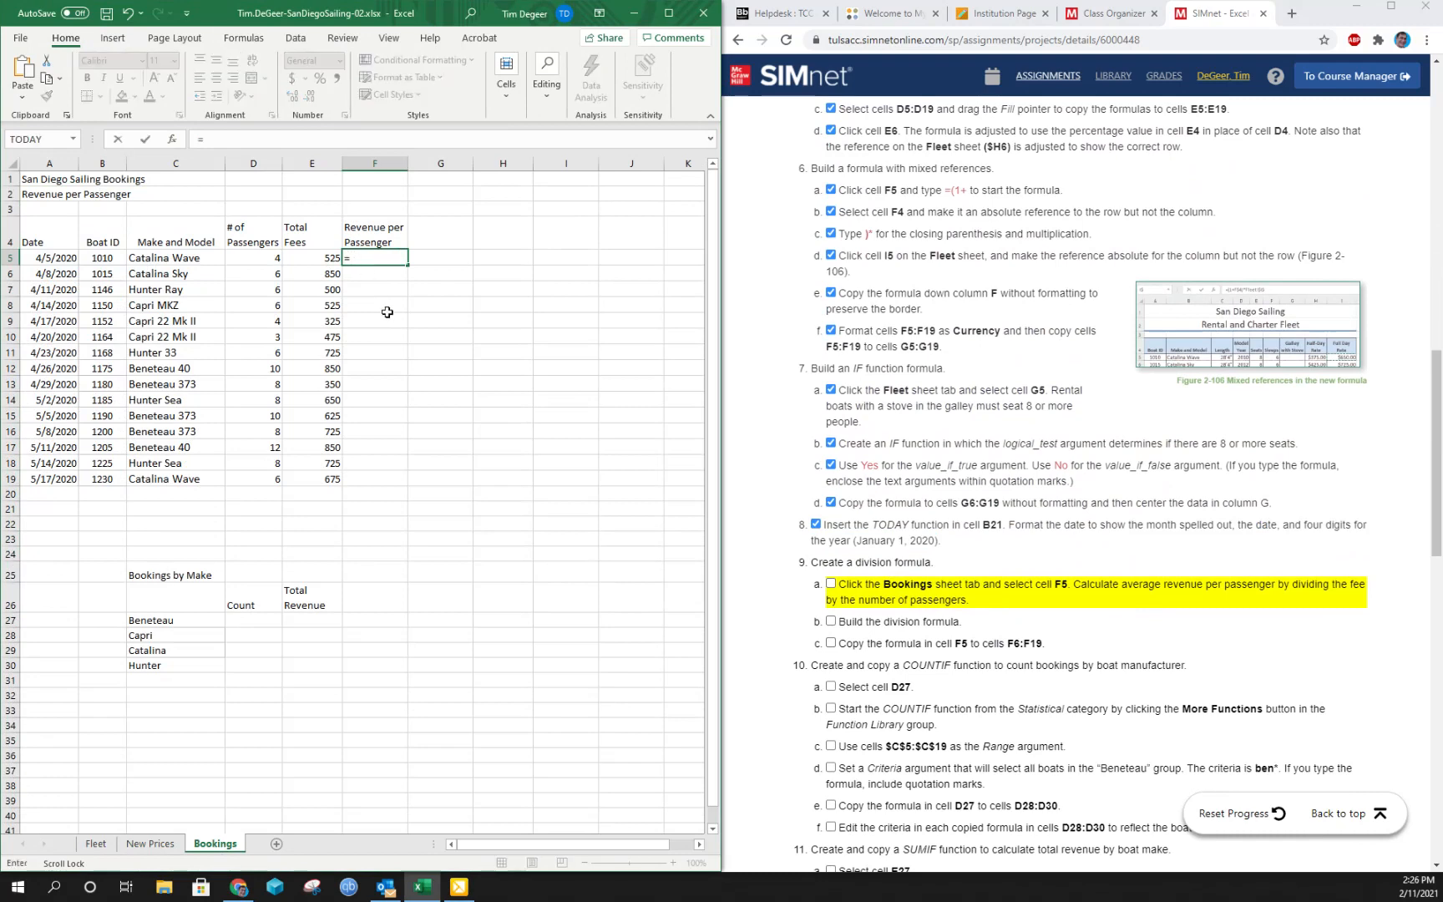
click(294, 261)
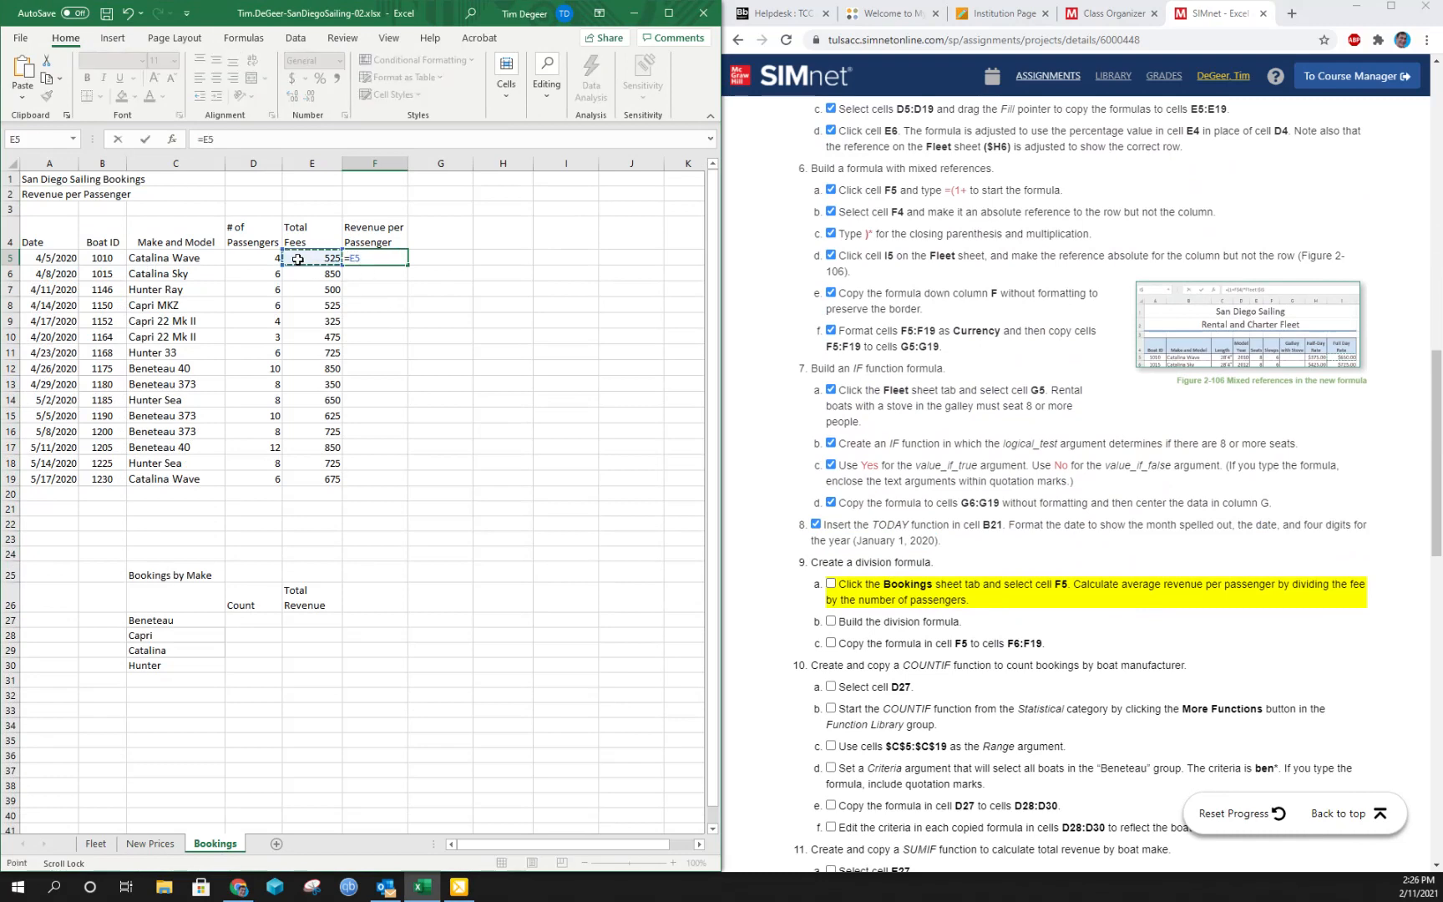
text(/)
click(261, 255)
key(Return)
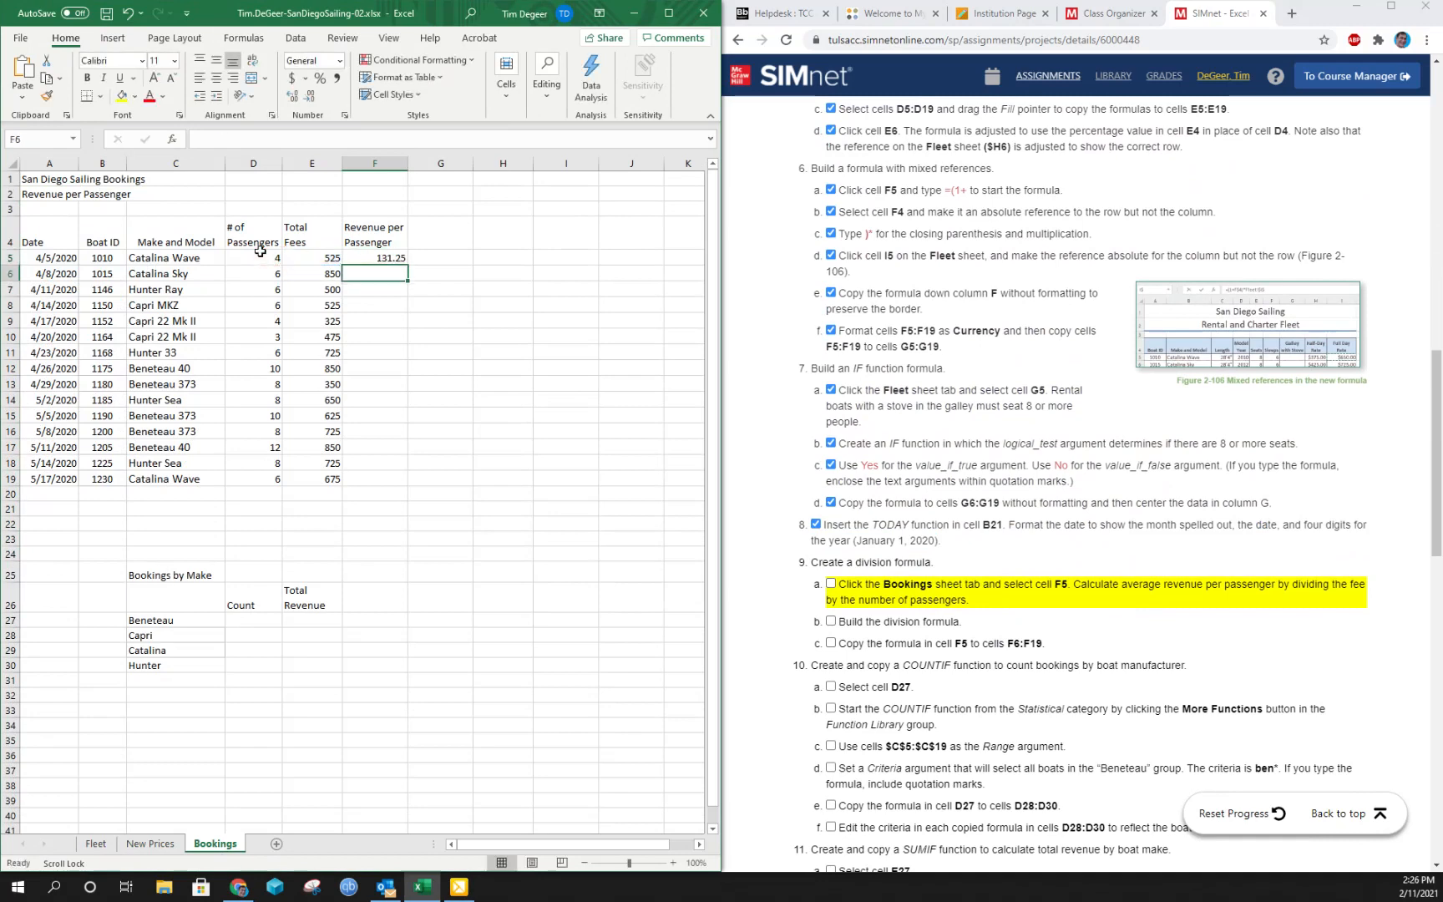
click(830, 584)
click(831, 621)
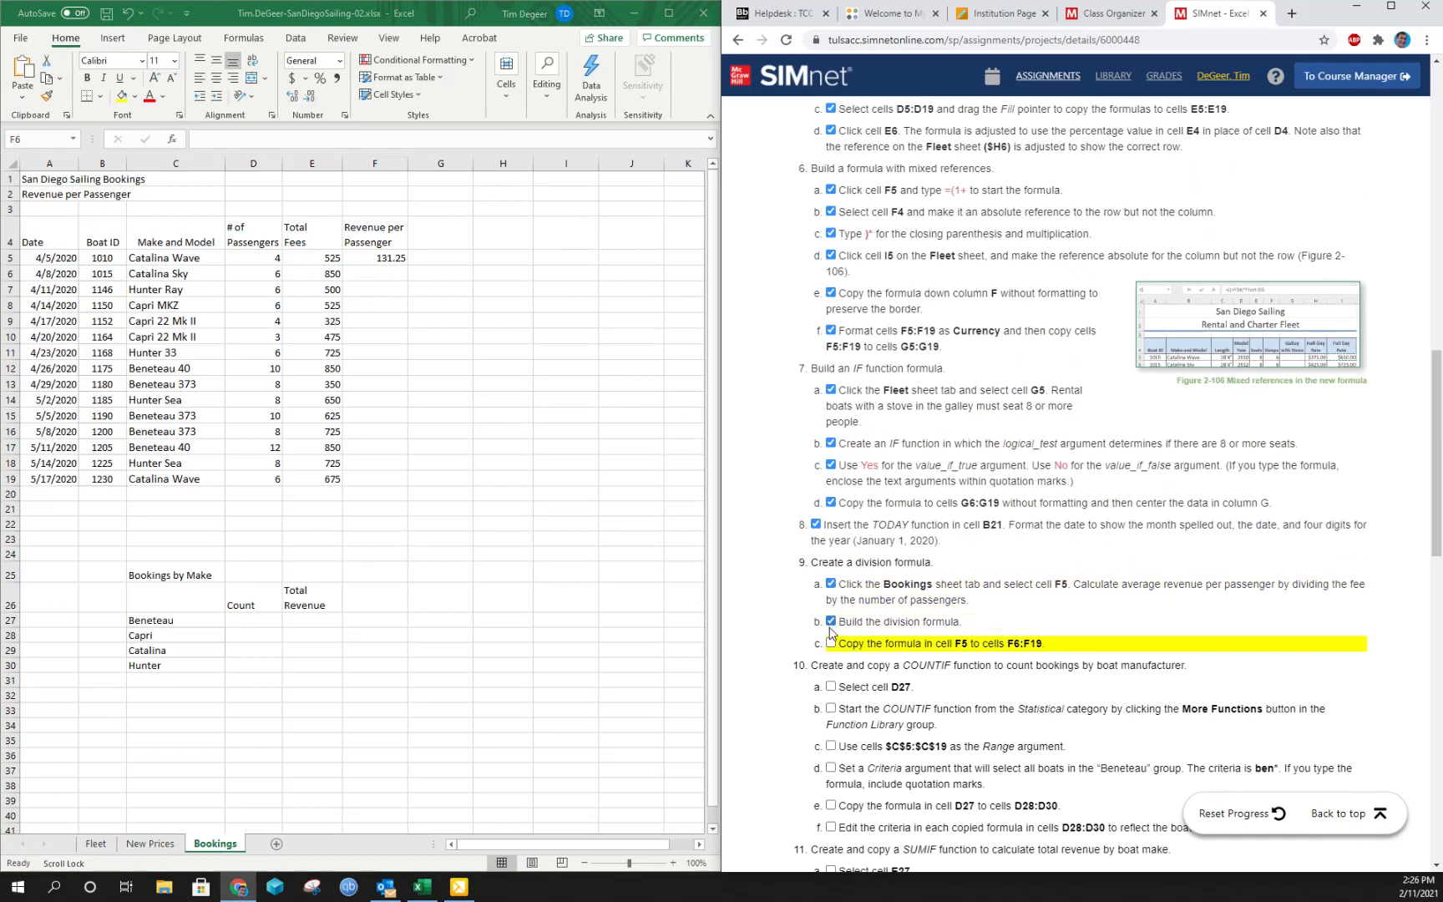
- Copy the revenue-per-passenger formula from F5 to cells F6:F19 and mark instruction 9c complete
click(380, 257)
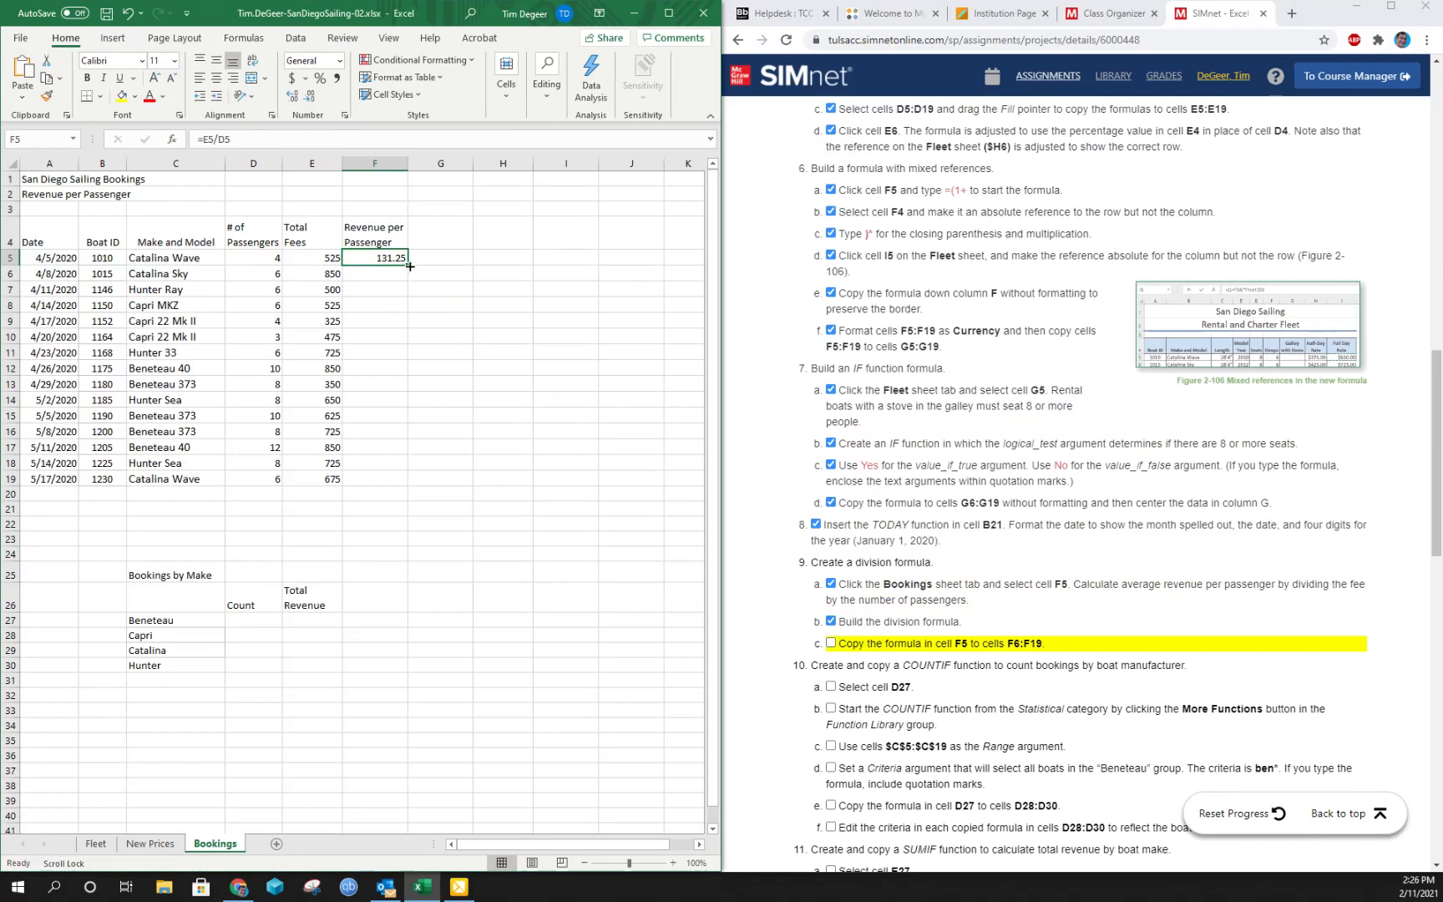
drag(407, 265, 408, 486)
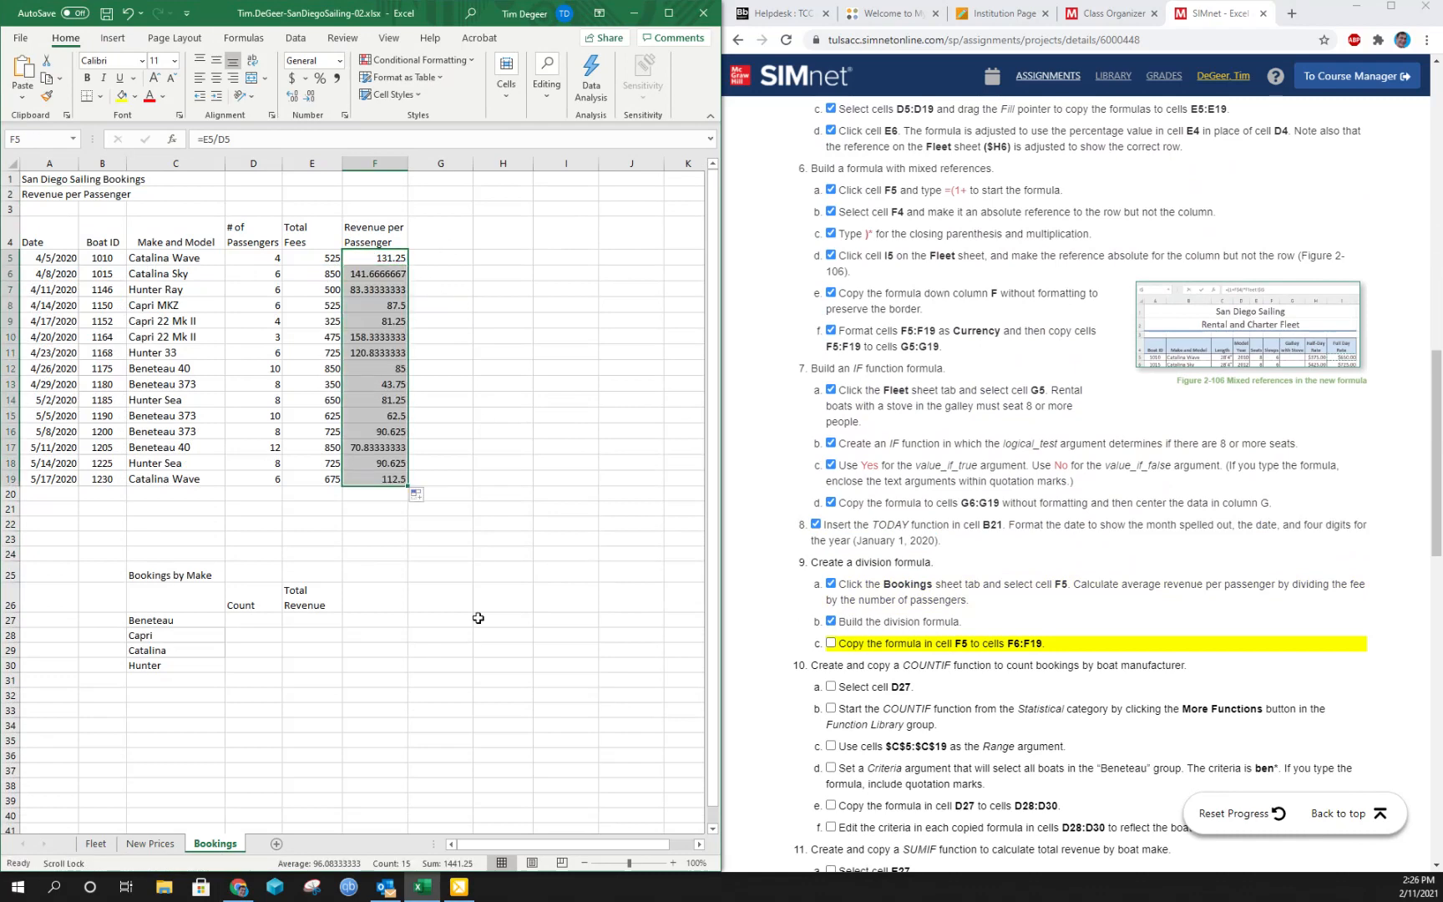
click(830, 643)
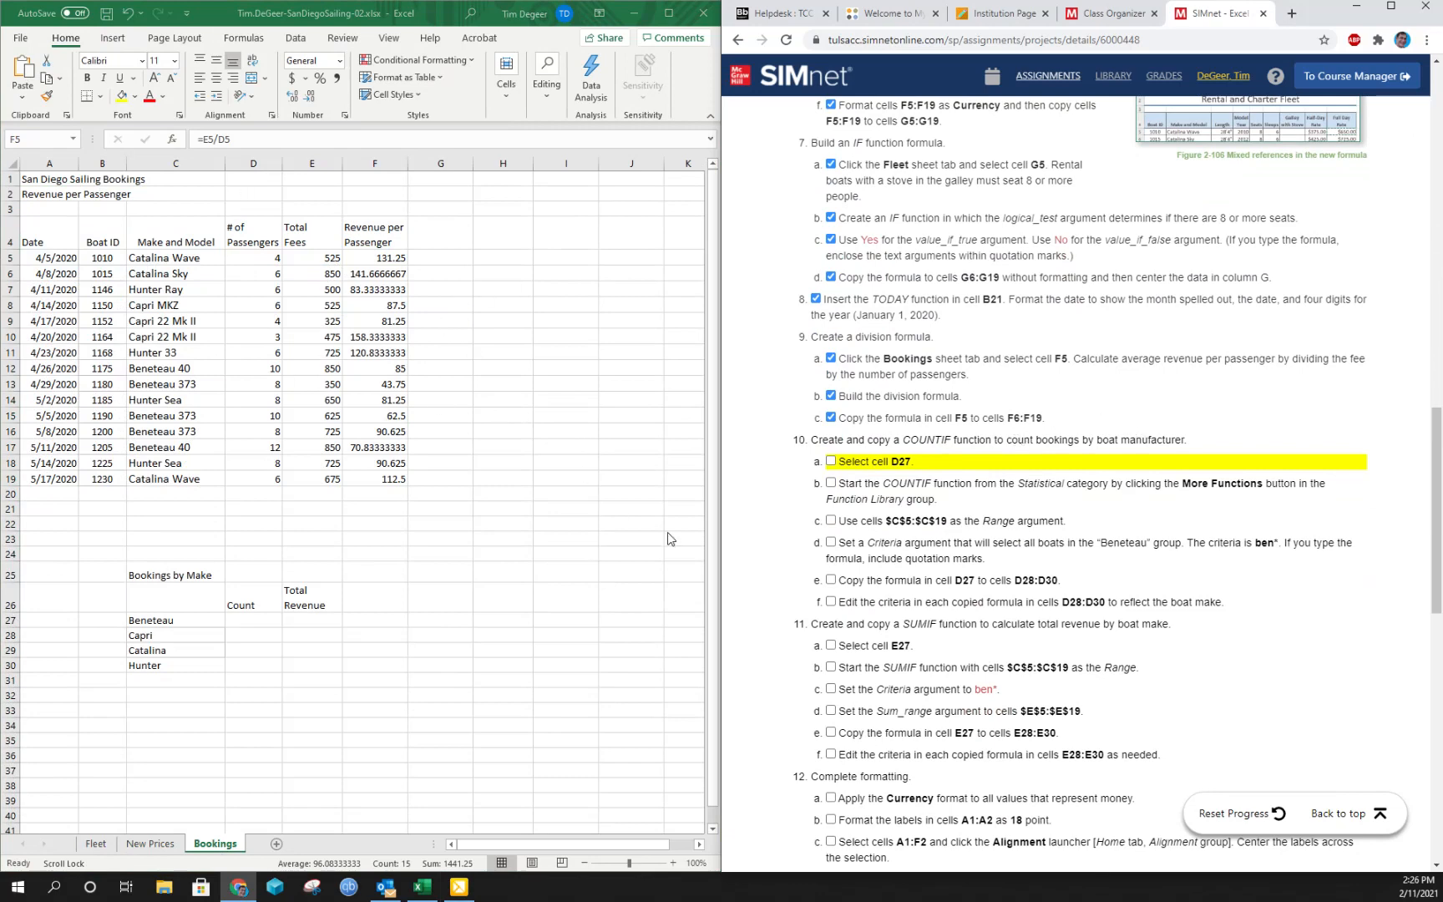
- Start a COUNTIF function from the Statistical category in cell D27 and mark instructions 10a and 10b complete
click(830, 461)
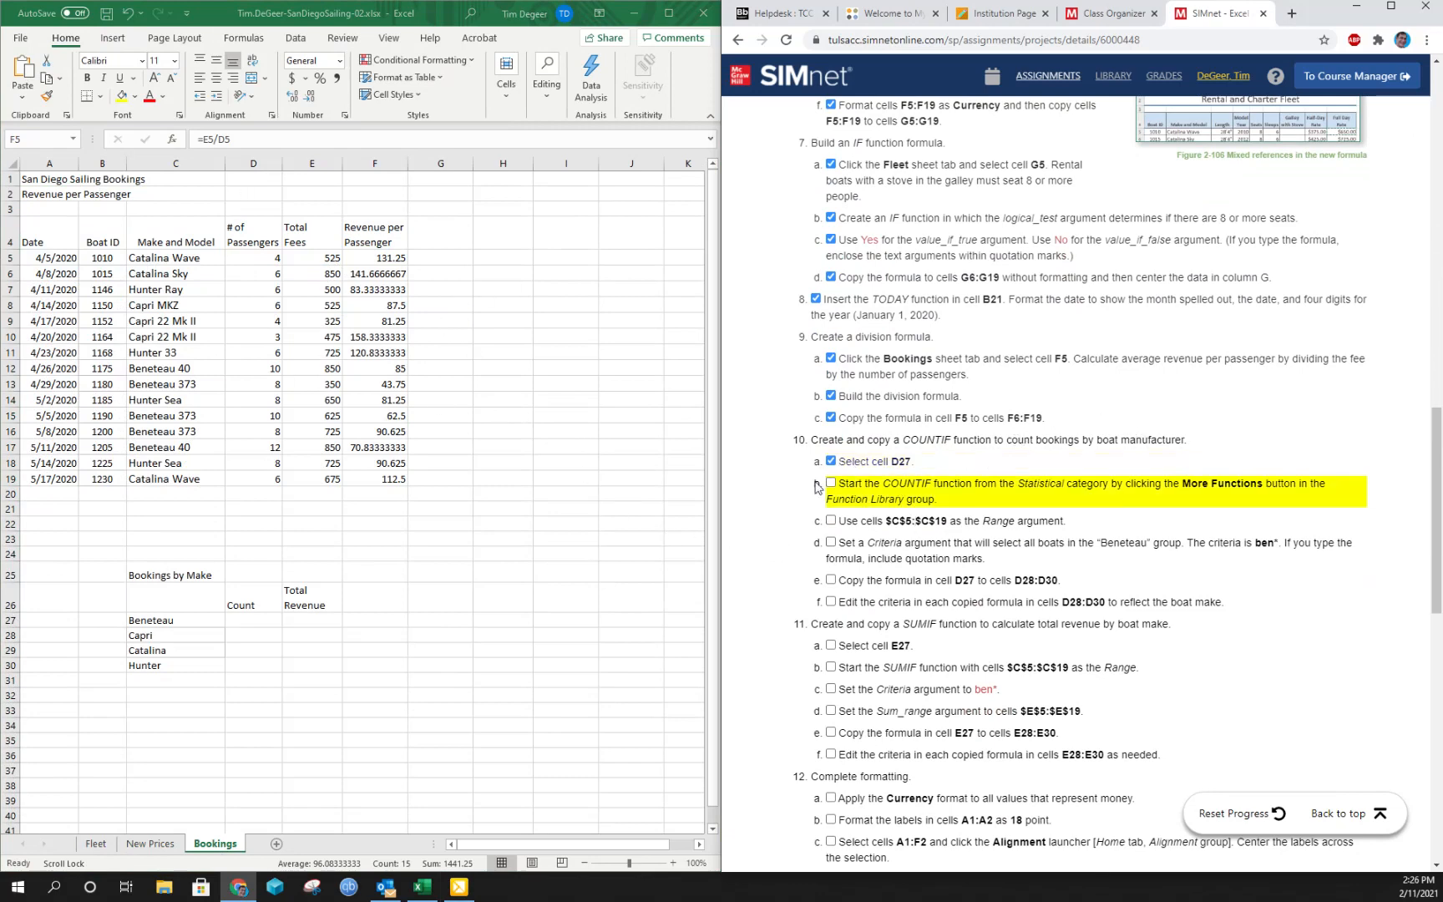
click(260, 622)
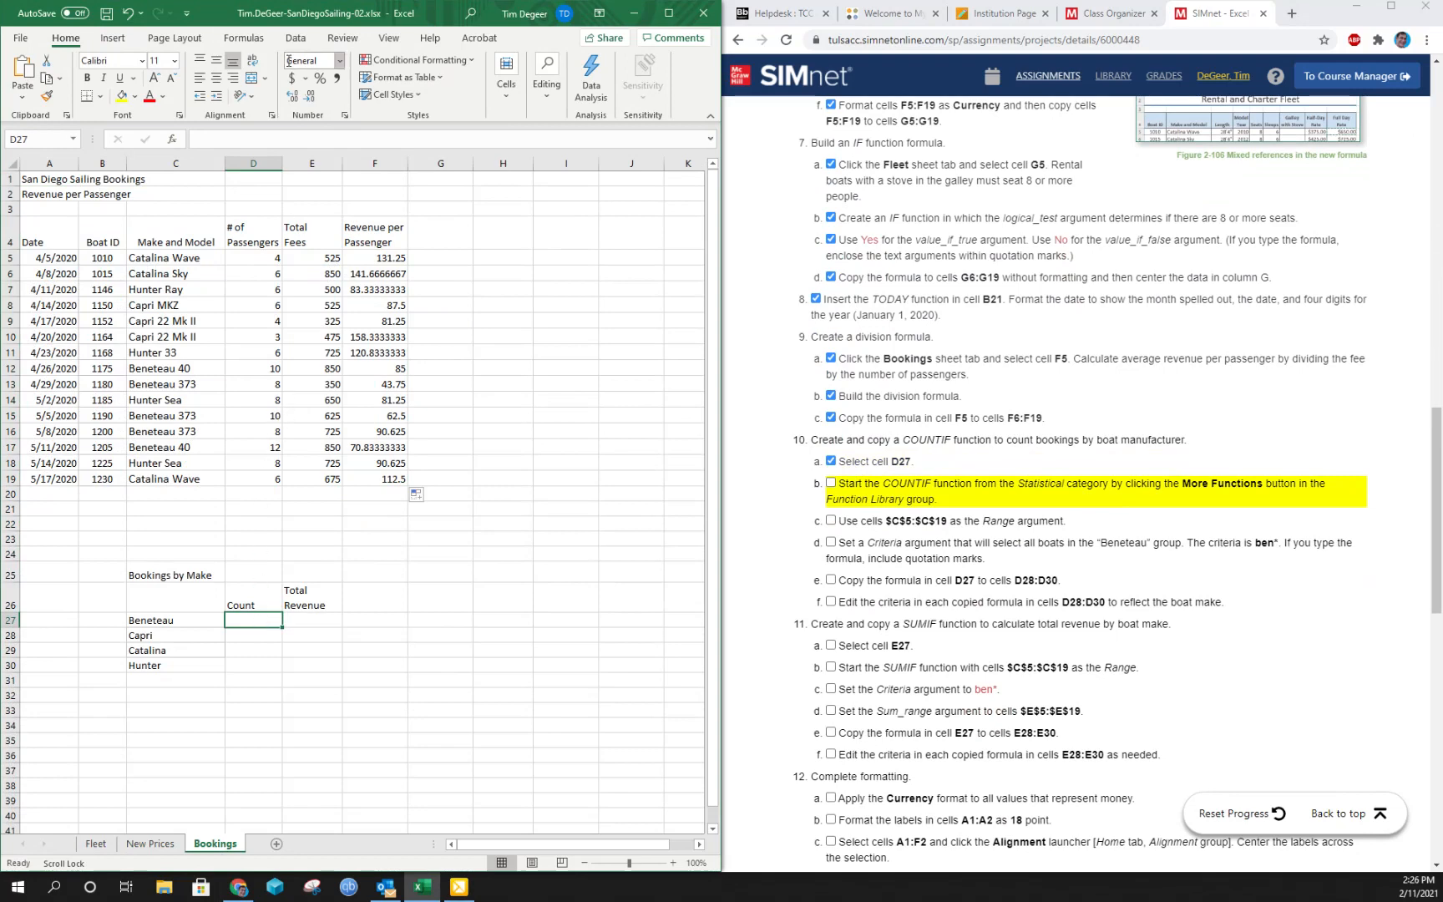
click(243, 38)
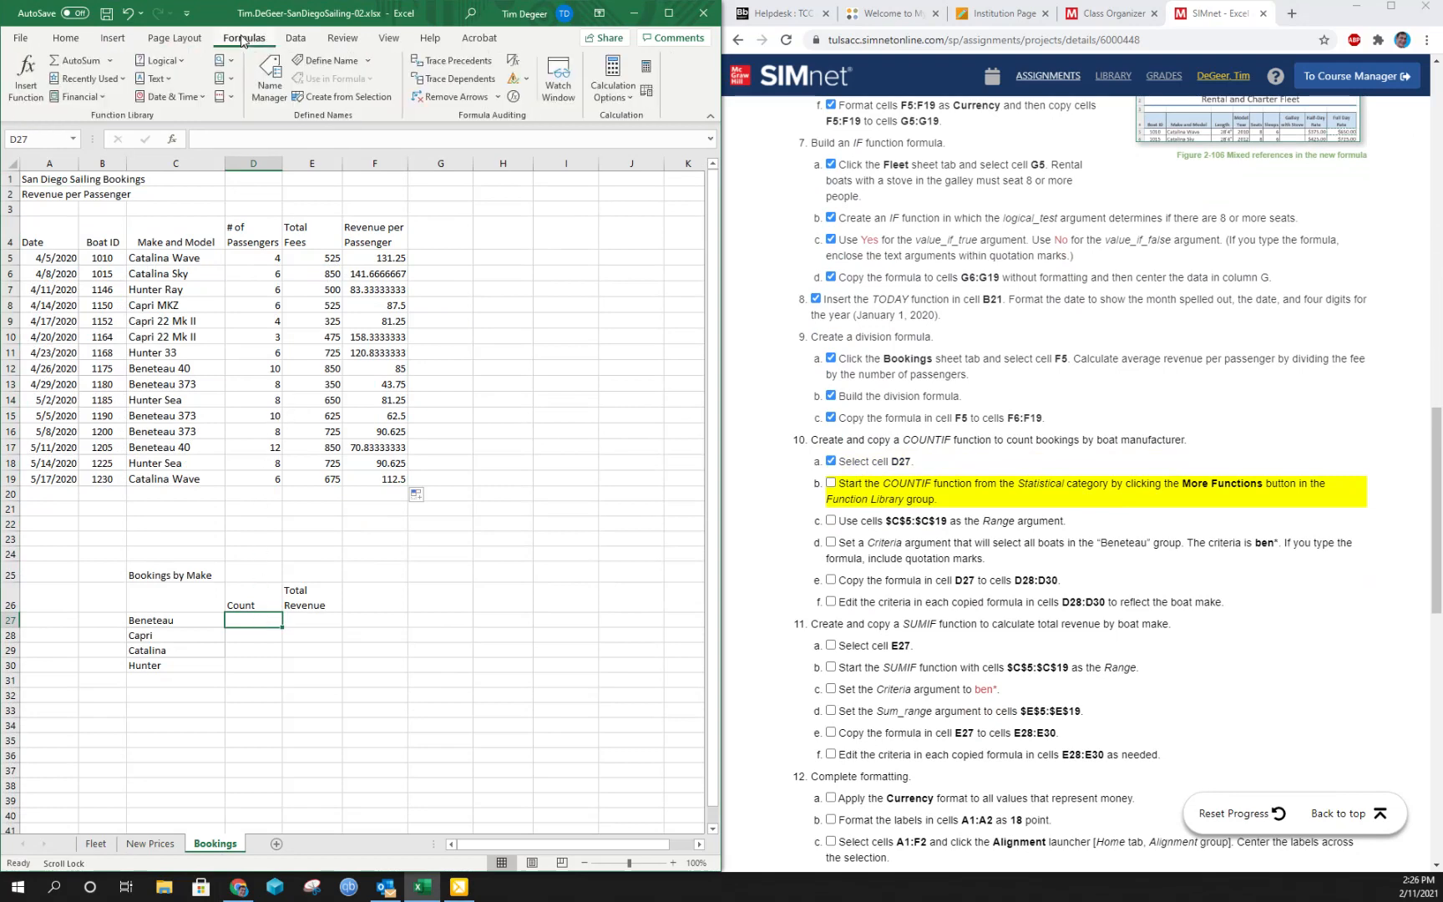
click(225, 98)
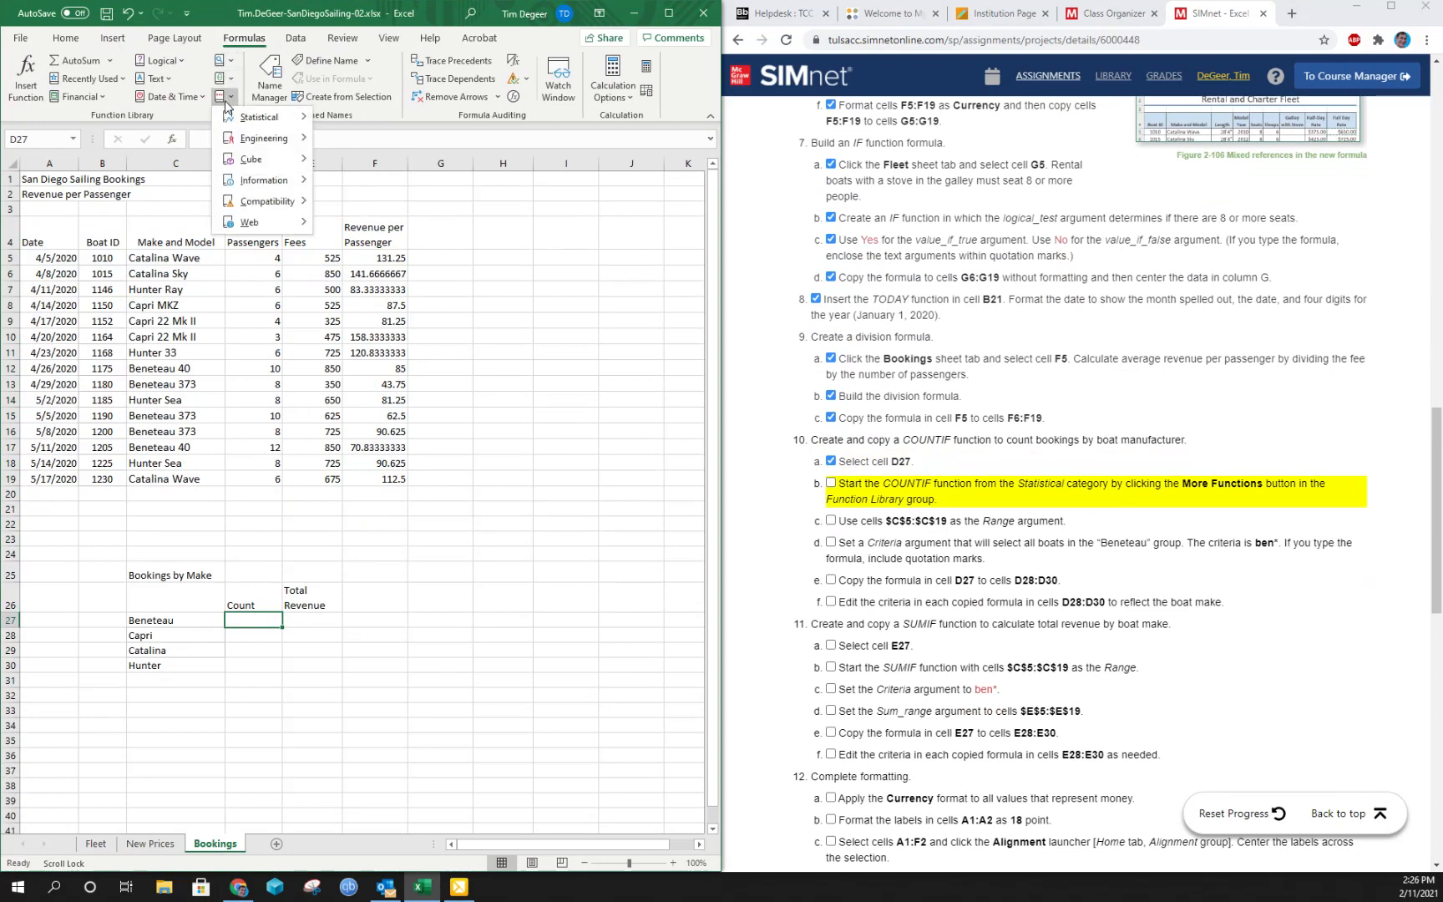
mouse_move(244, 123)
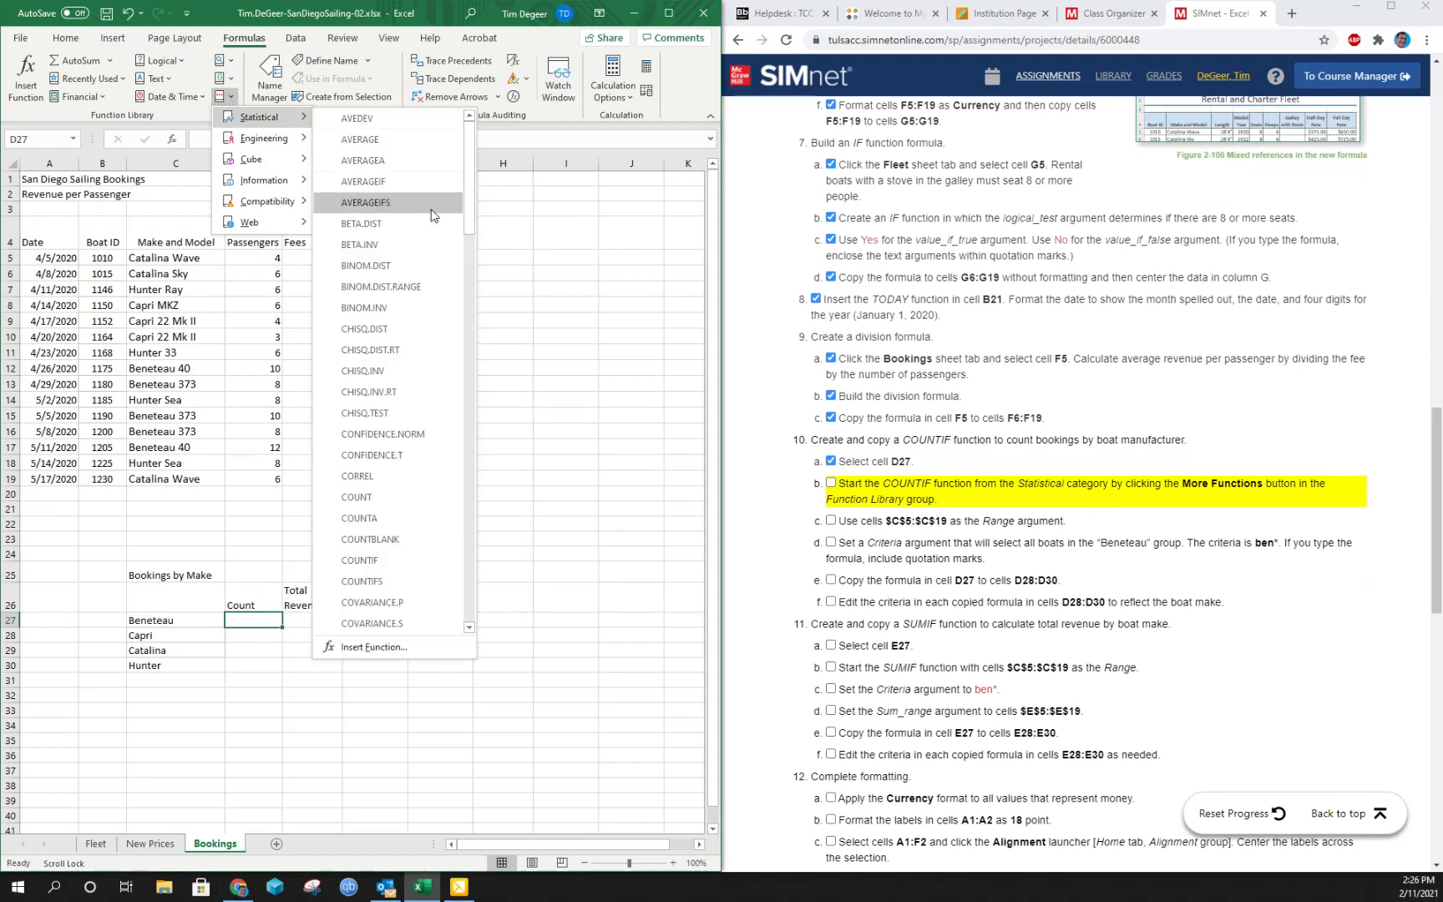
click(359, 559)
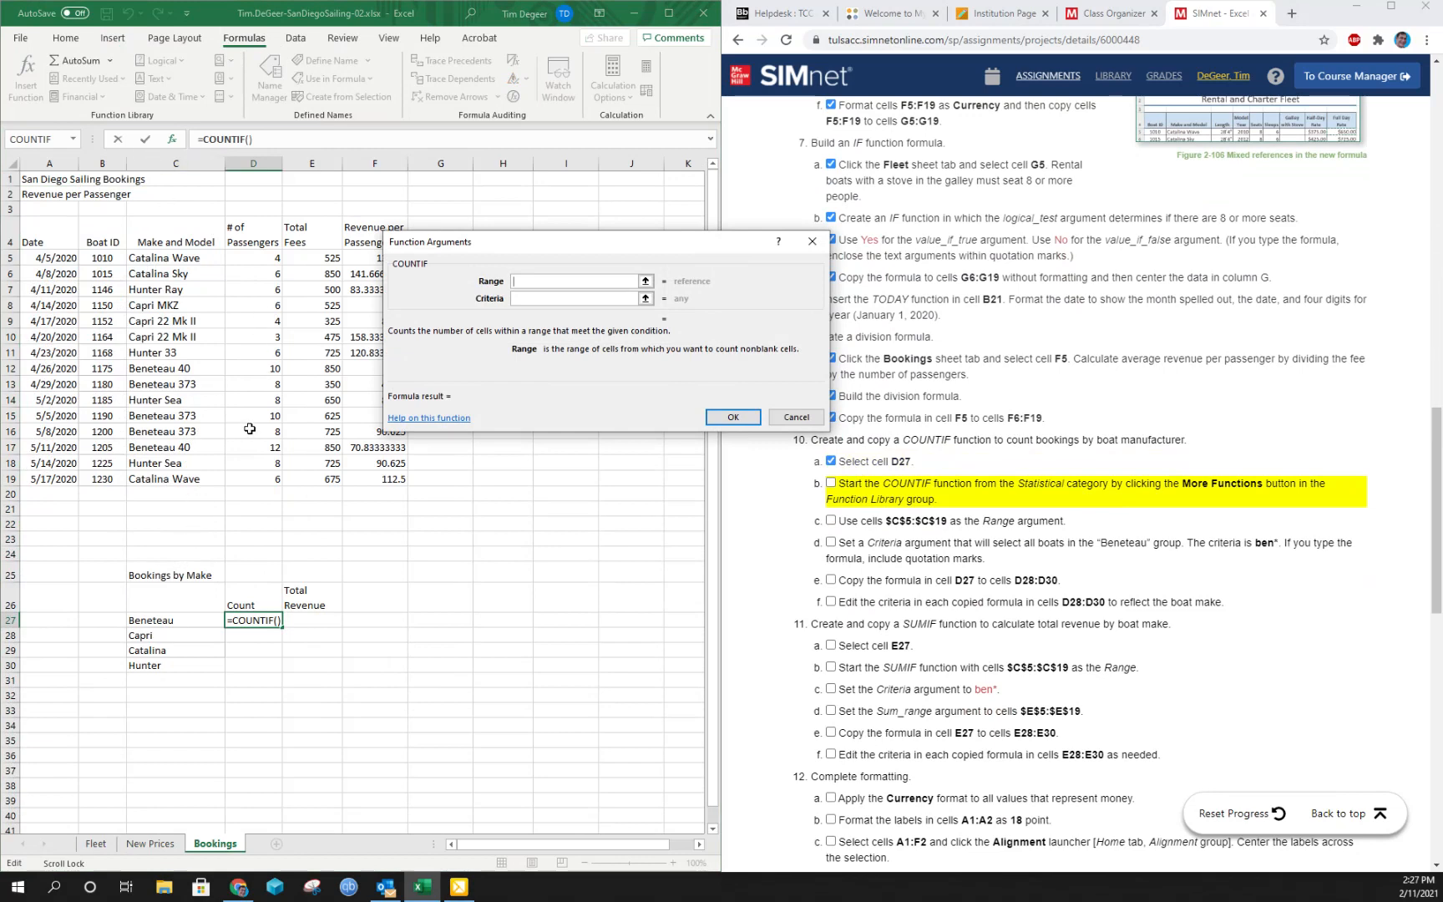
click(832, 482)
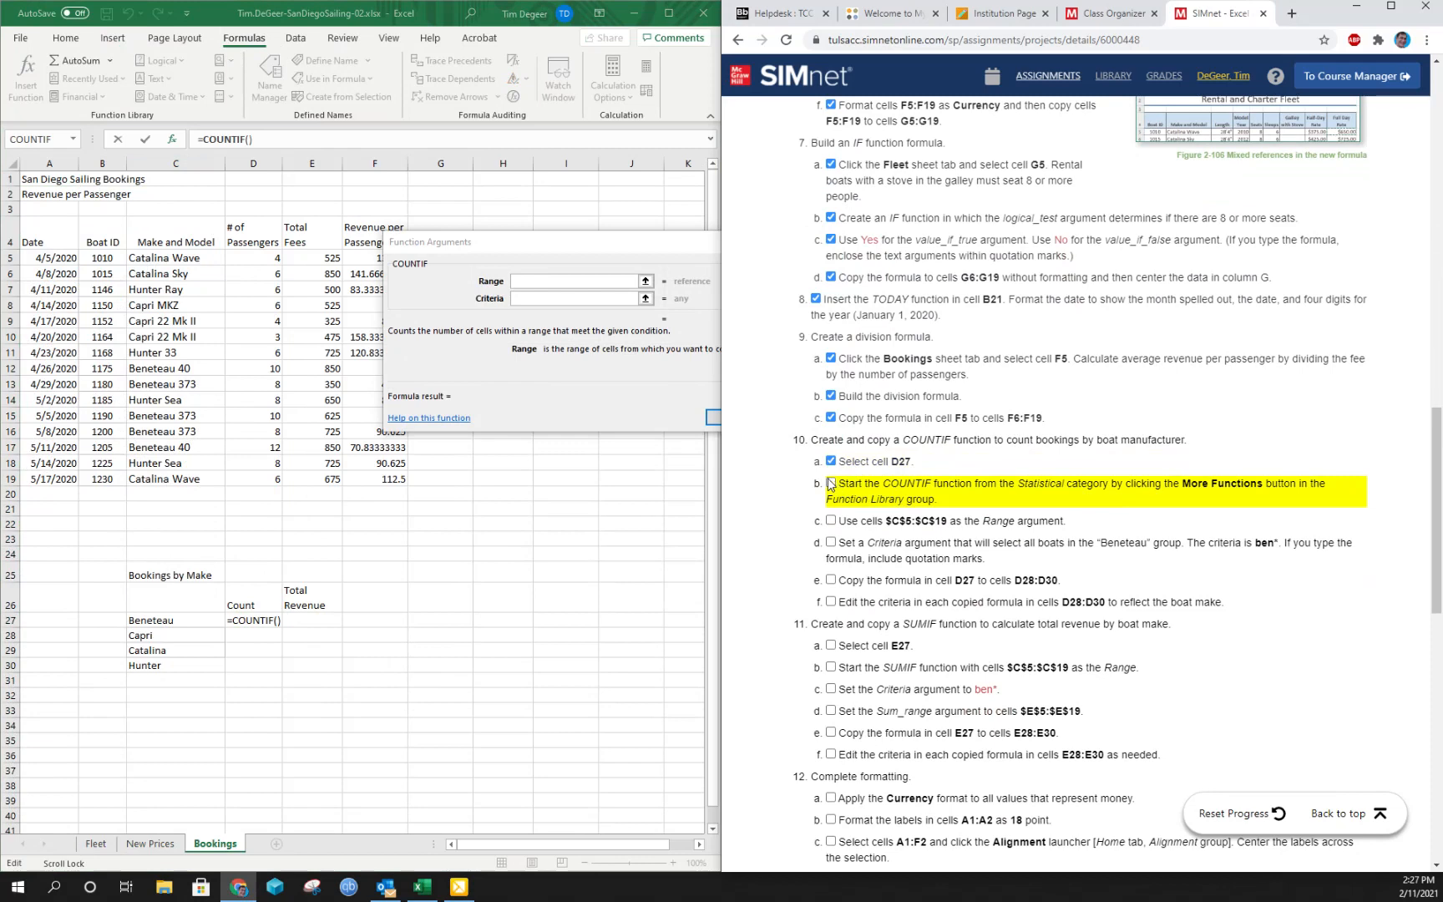
click(832, 482)
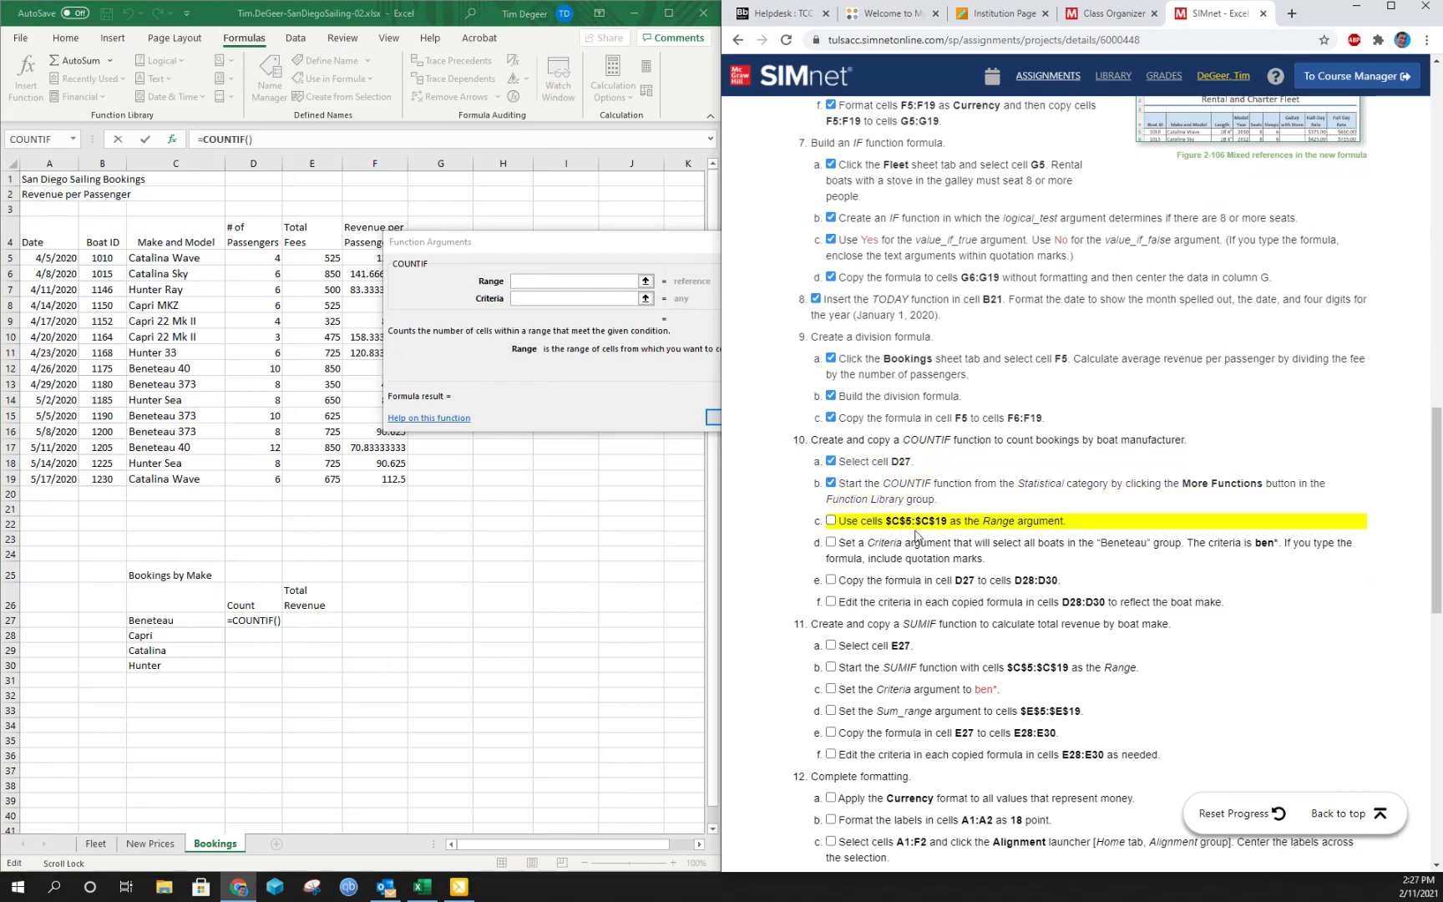
- Set the COUNTIF Range argument to the absolute reference $C$5:$C$19 and mark instruction 10c complete
click(543, 281)
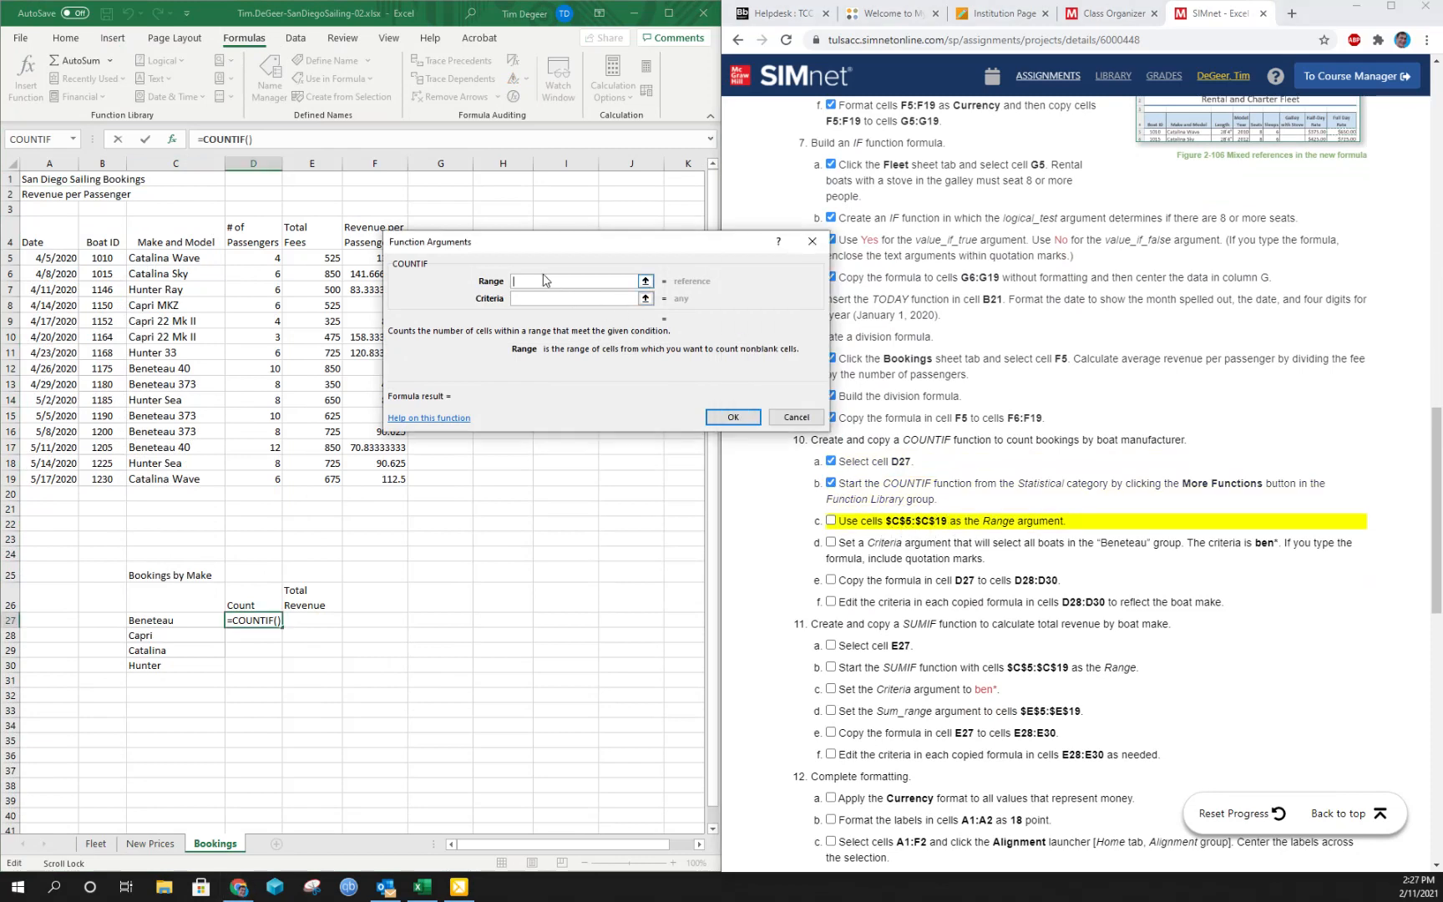
drag(158, 258, 176, 476)
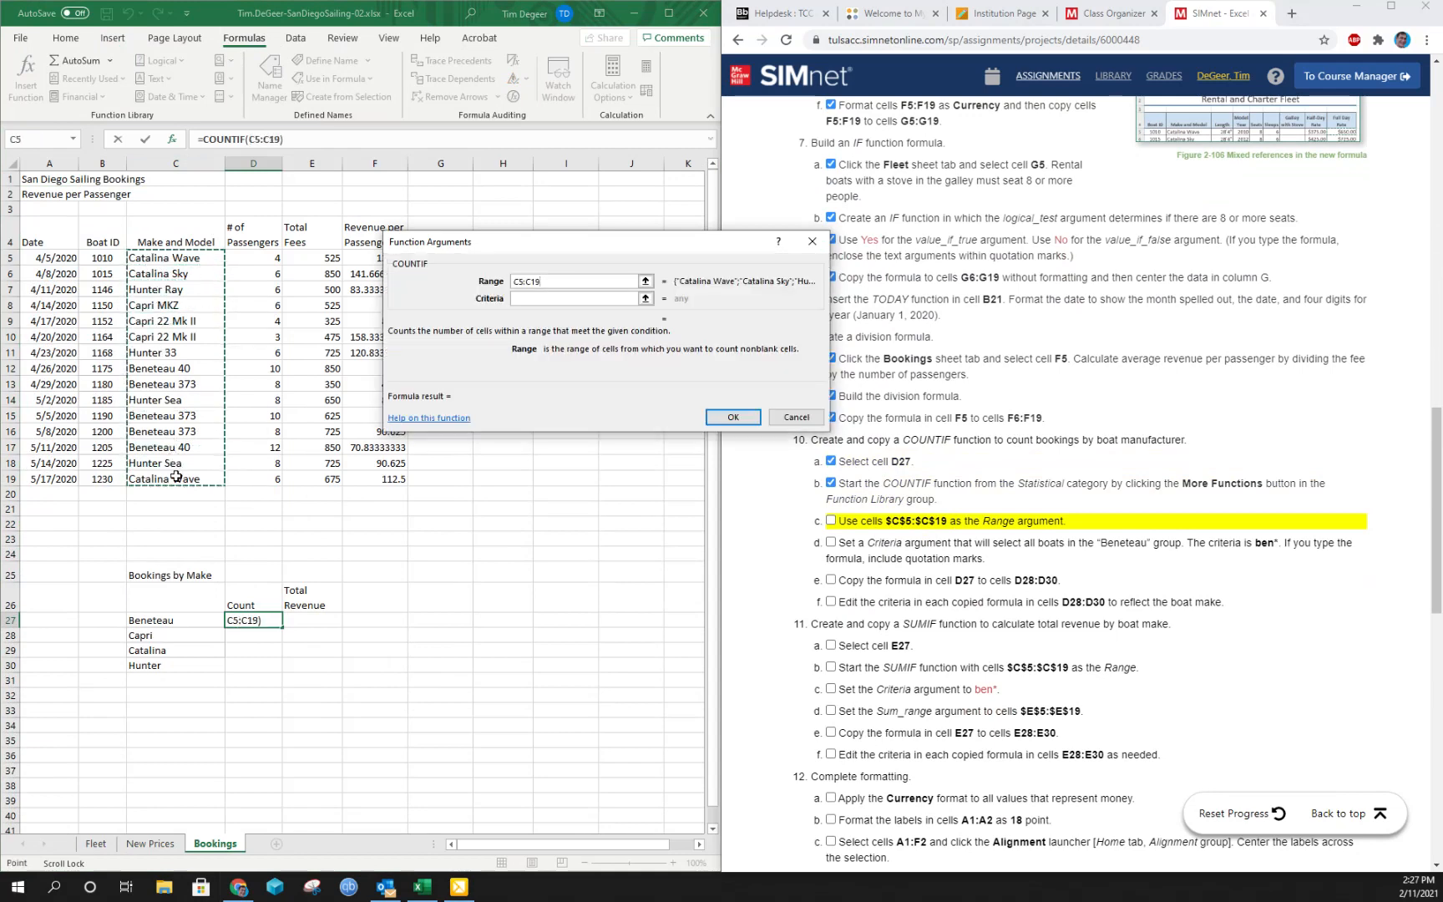
key(F4)
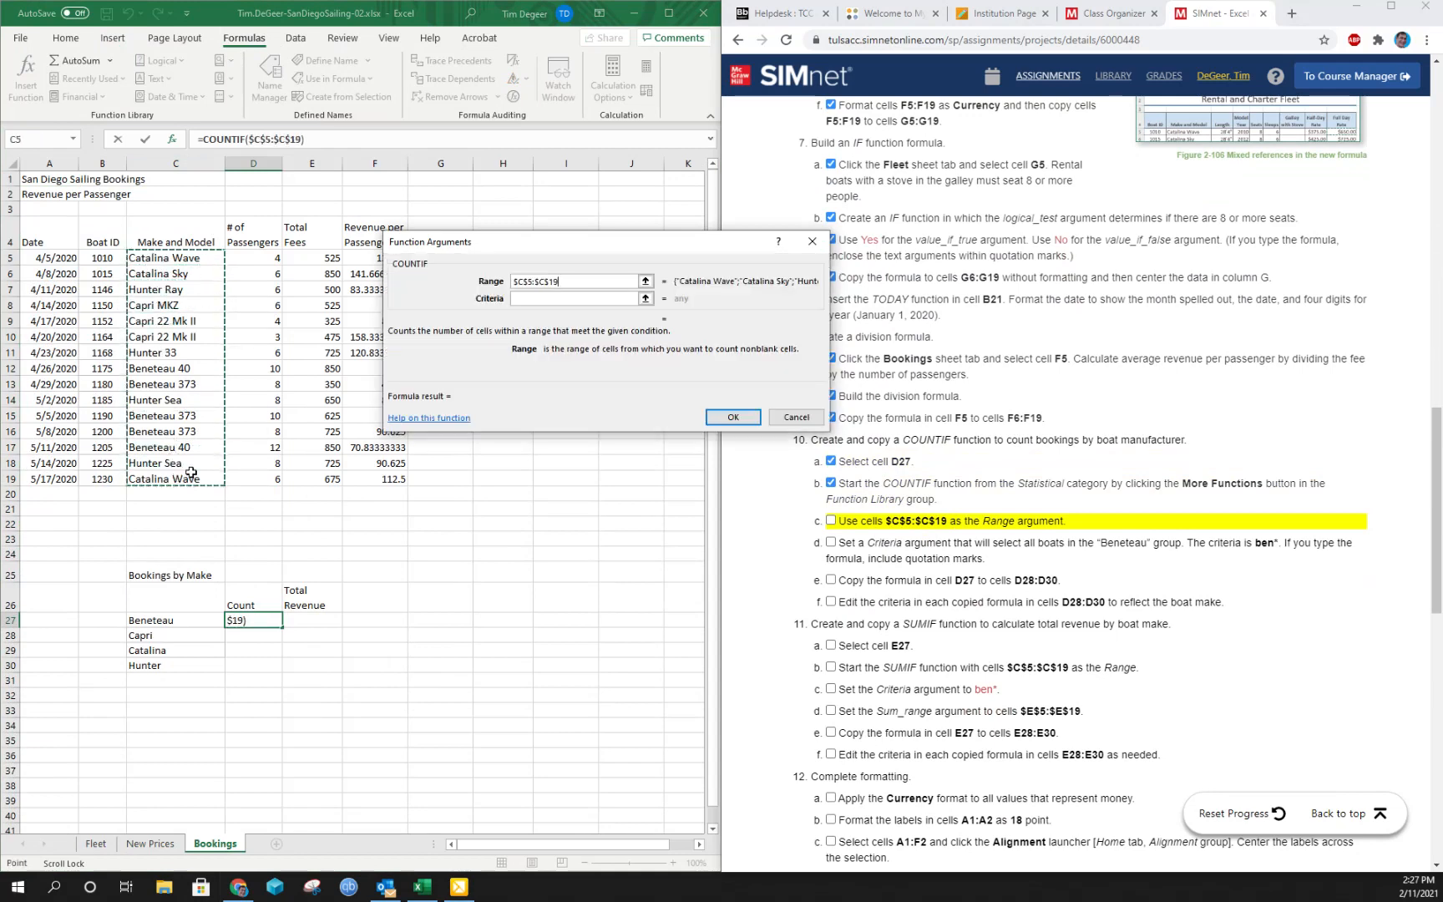
click(544, 298)
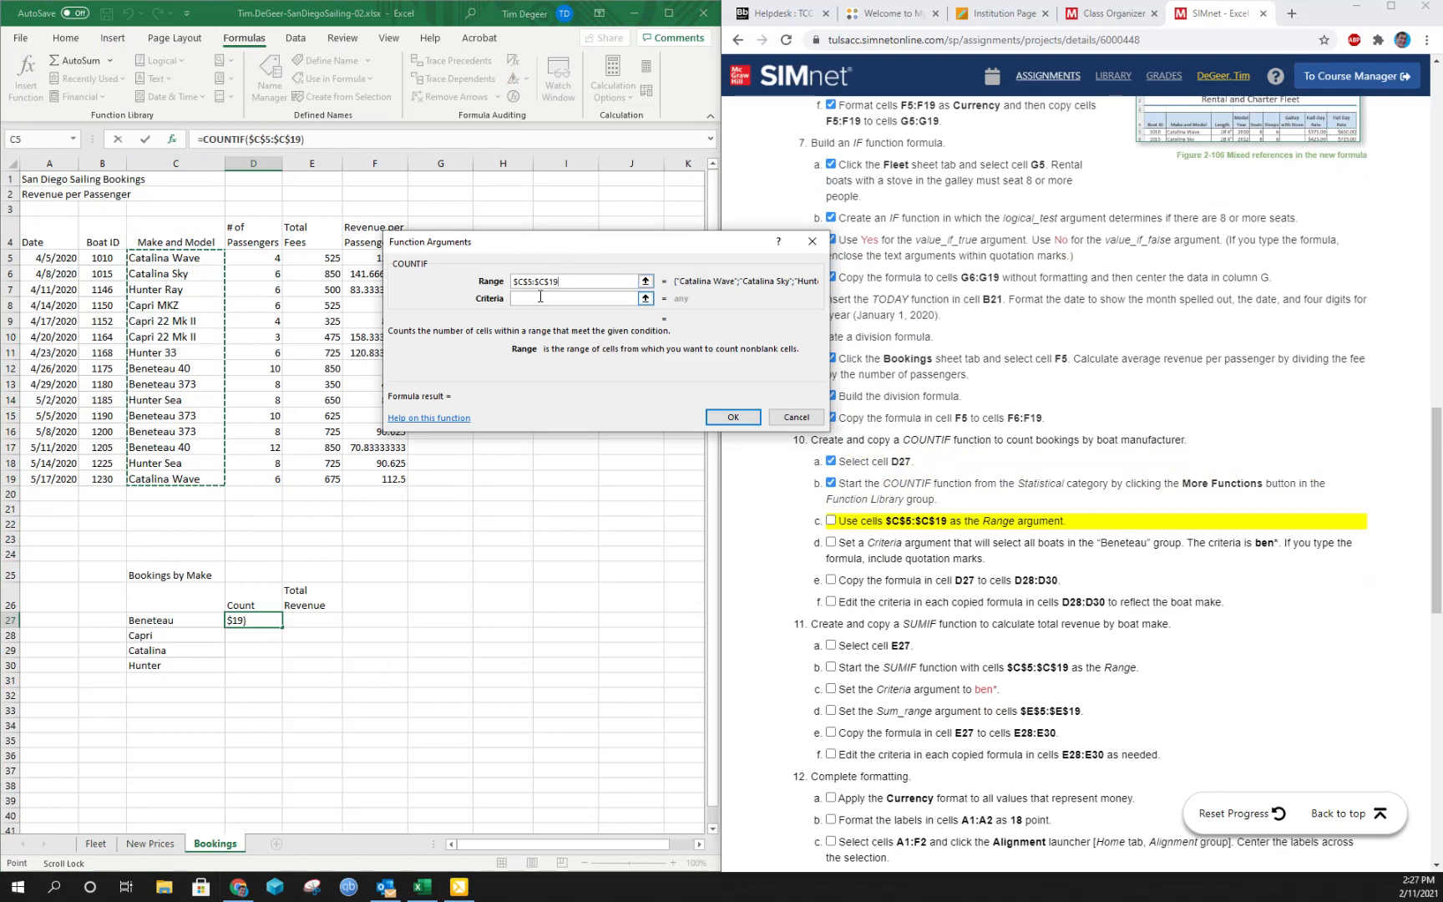
click(540, 299)
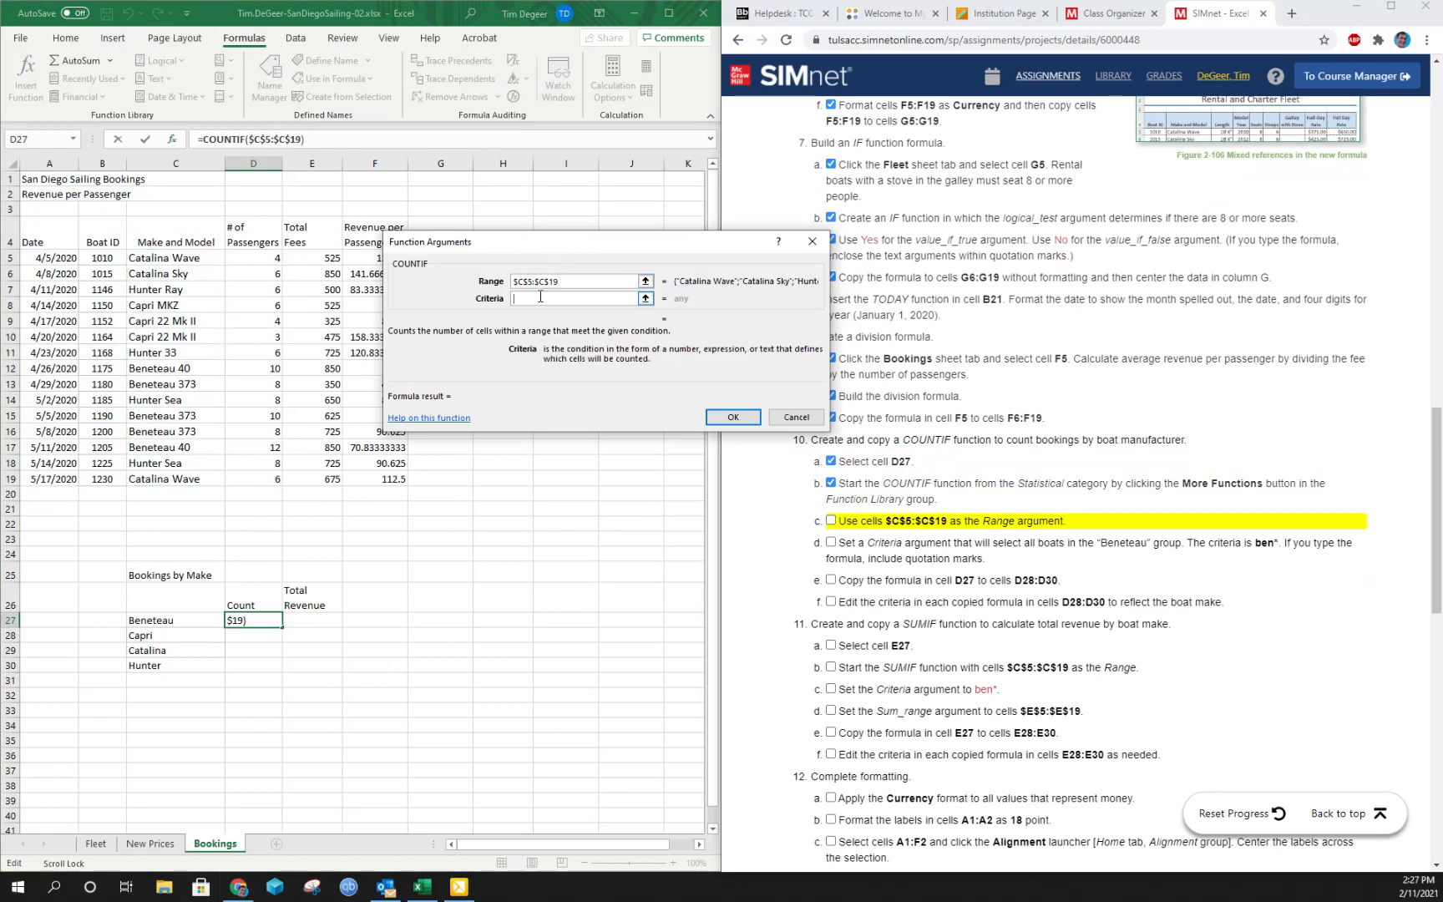
click(830, 521)
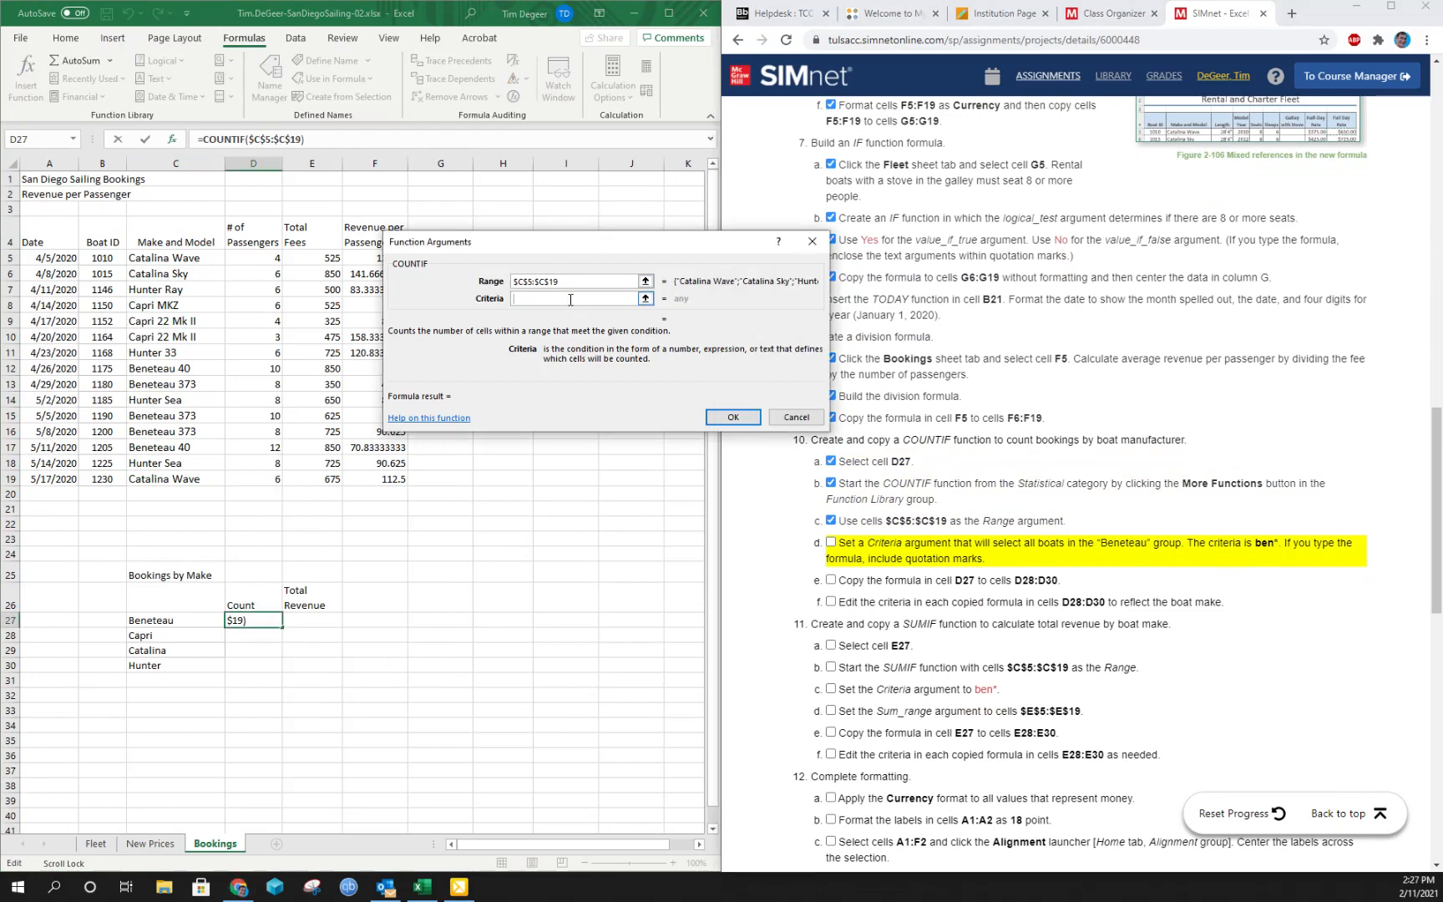
- Set the COUNTIF Criteria argument to ben*, check the Beneteau entries in column C, and mark instruction 10d complete
text(ben*)
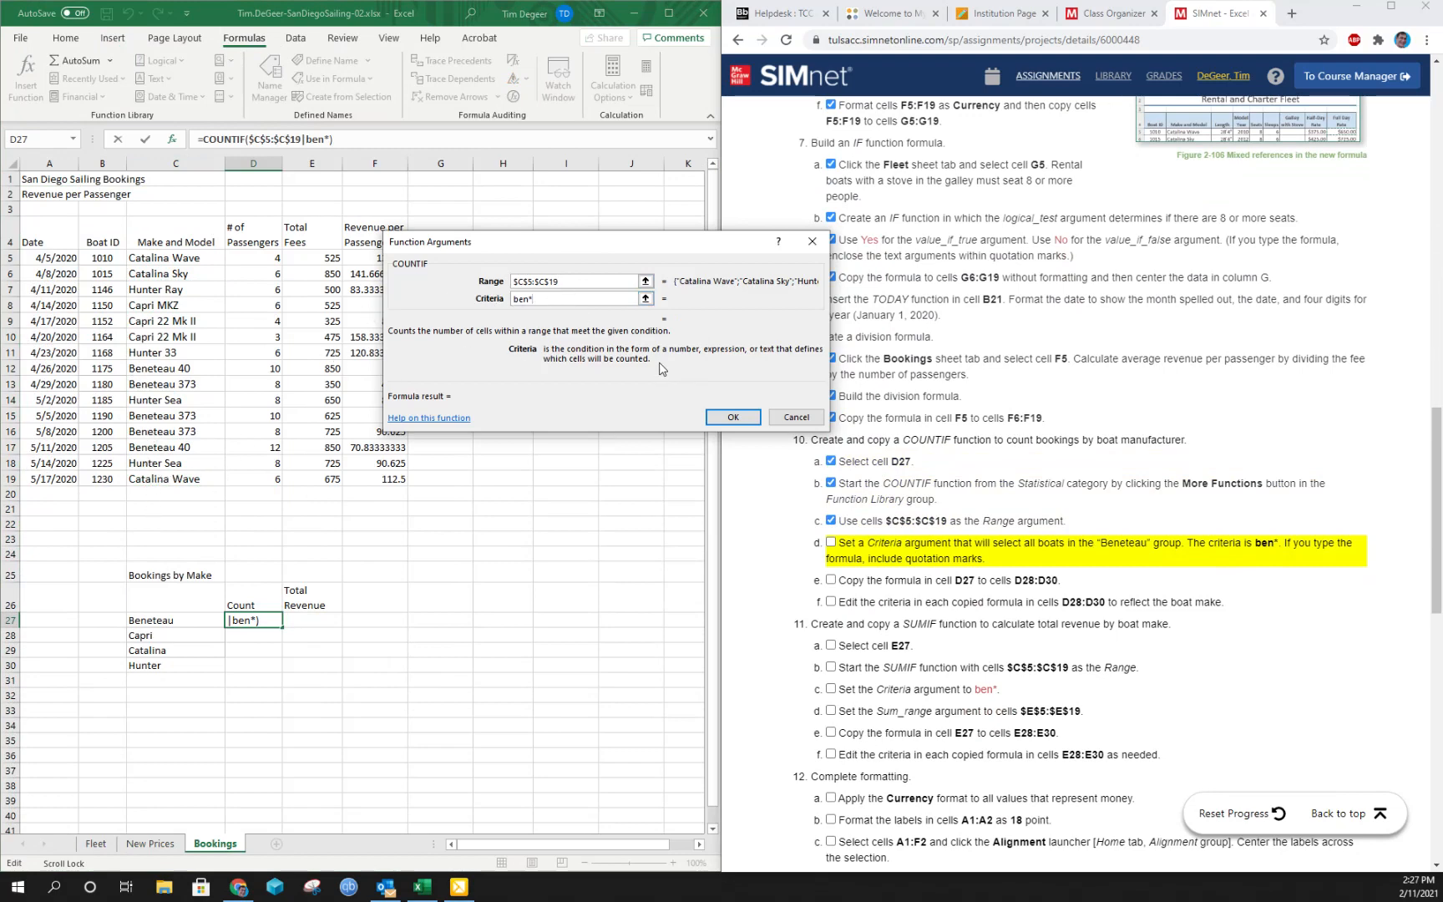
click(733, 417)
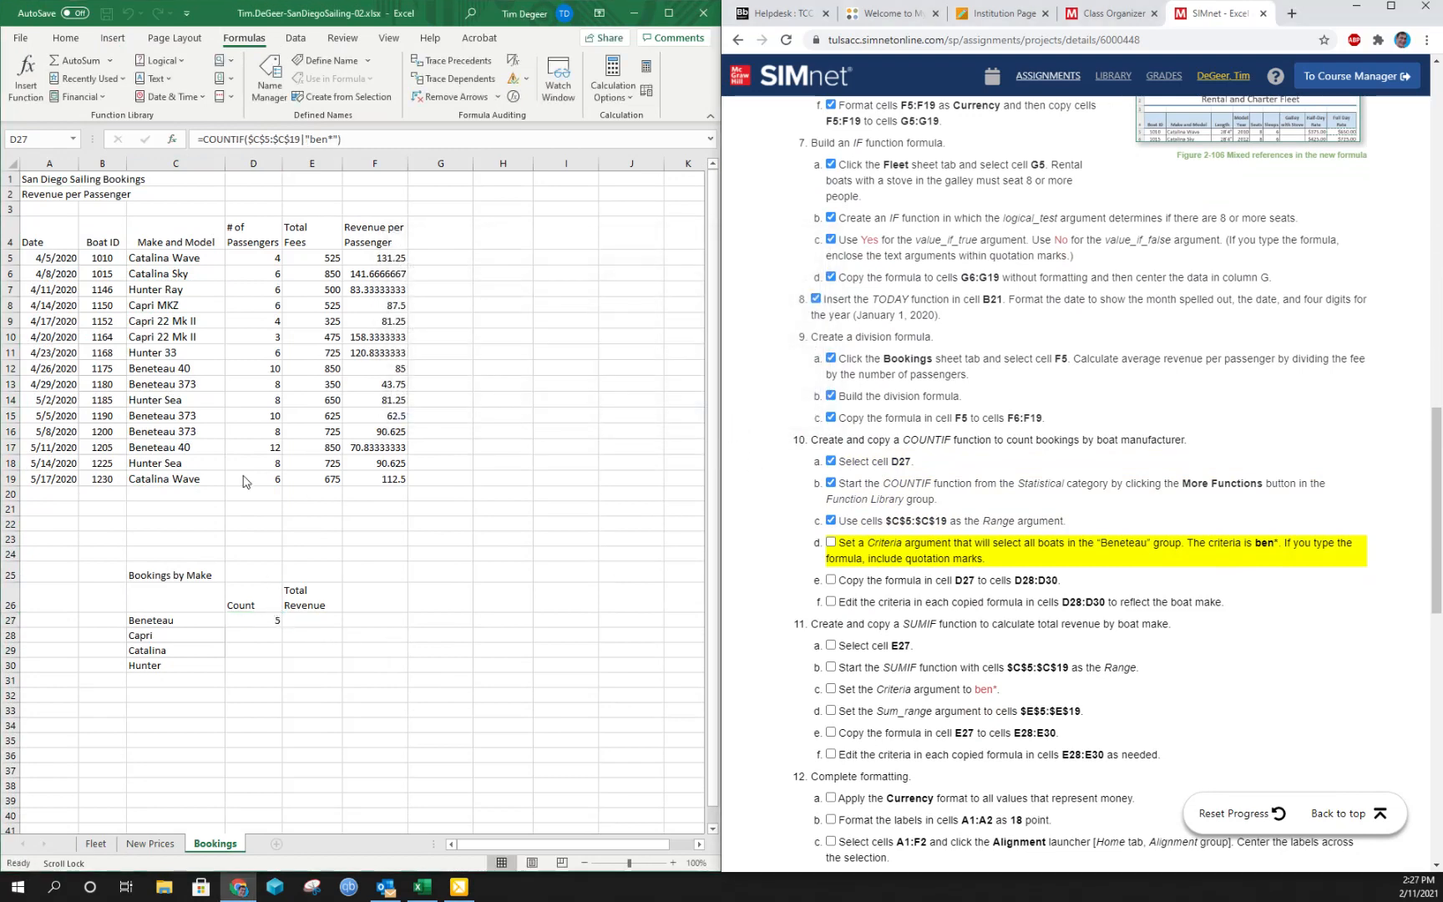
click(157, 380)
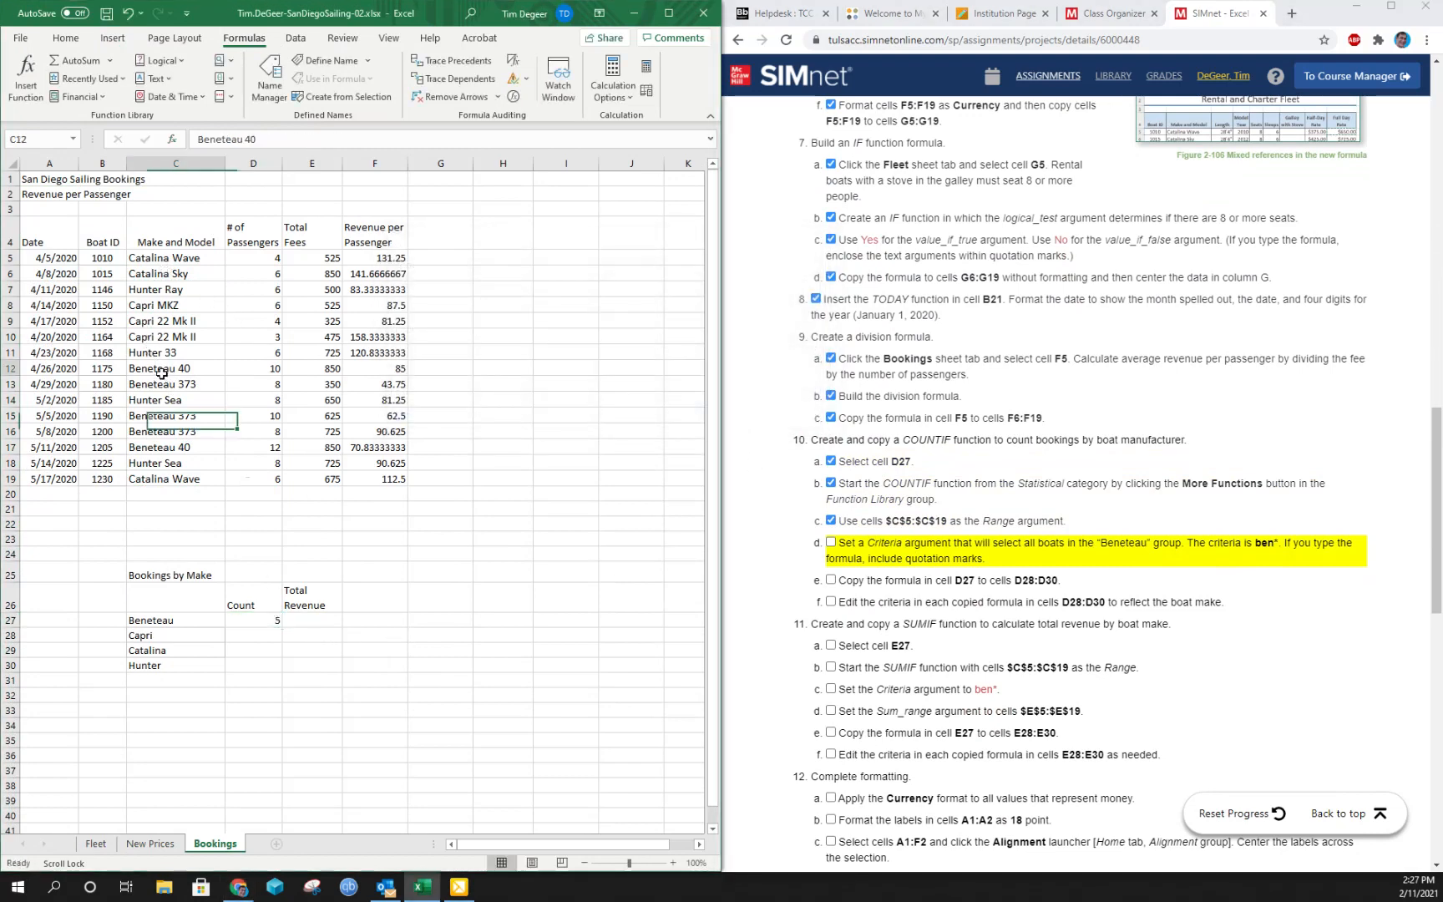
click(155, 419)
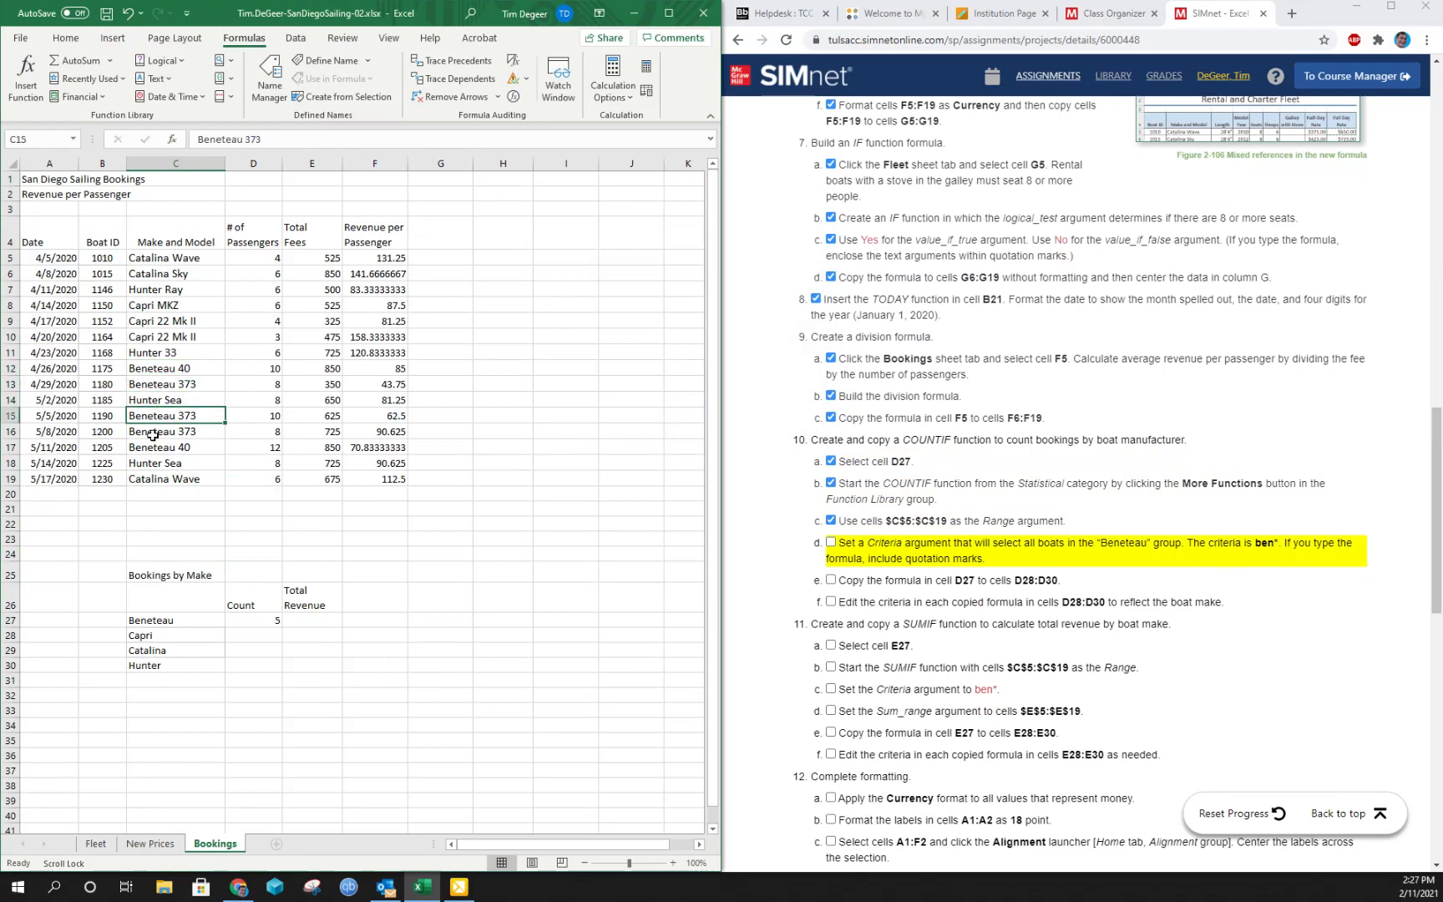
click(152, 433)
click(150, 448)
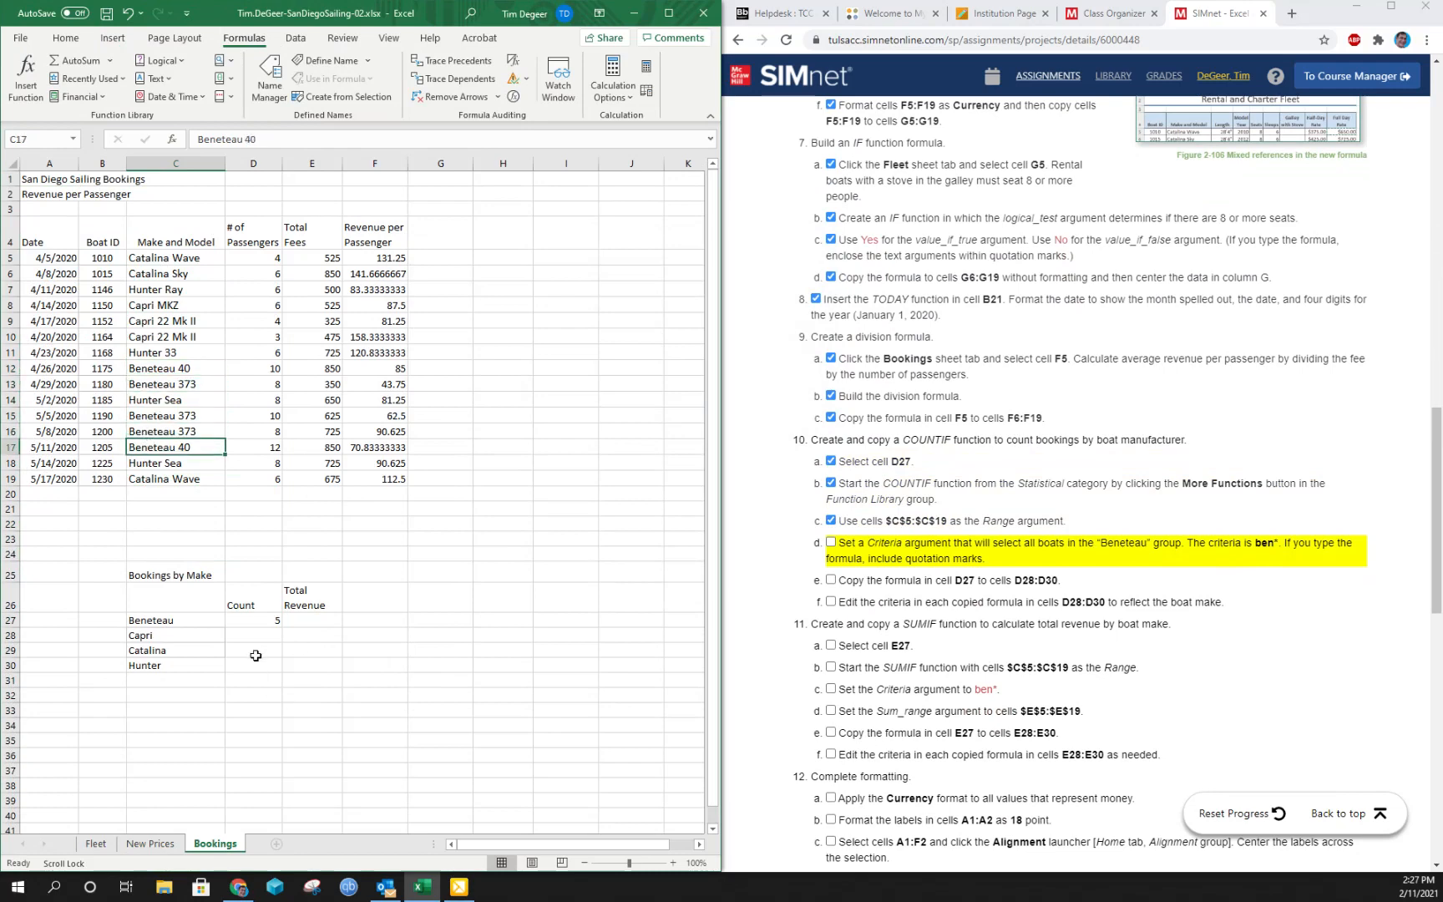
click(830, 543)
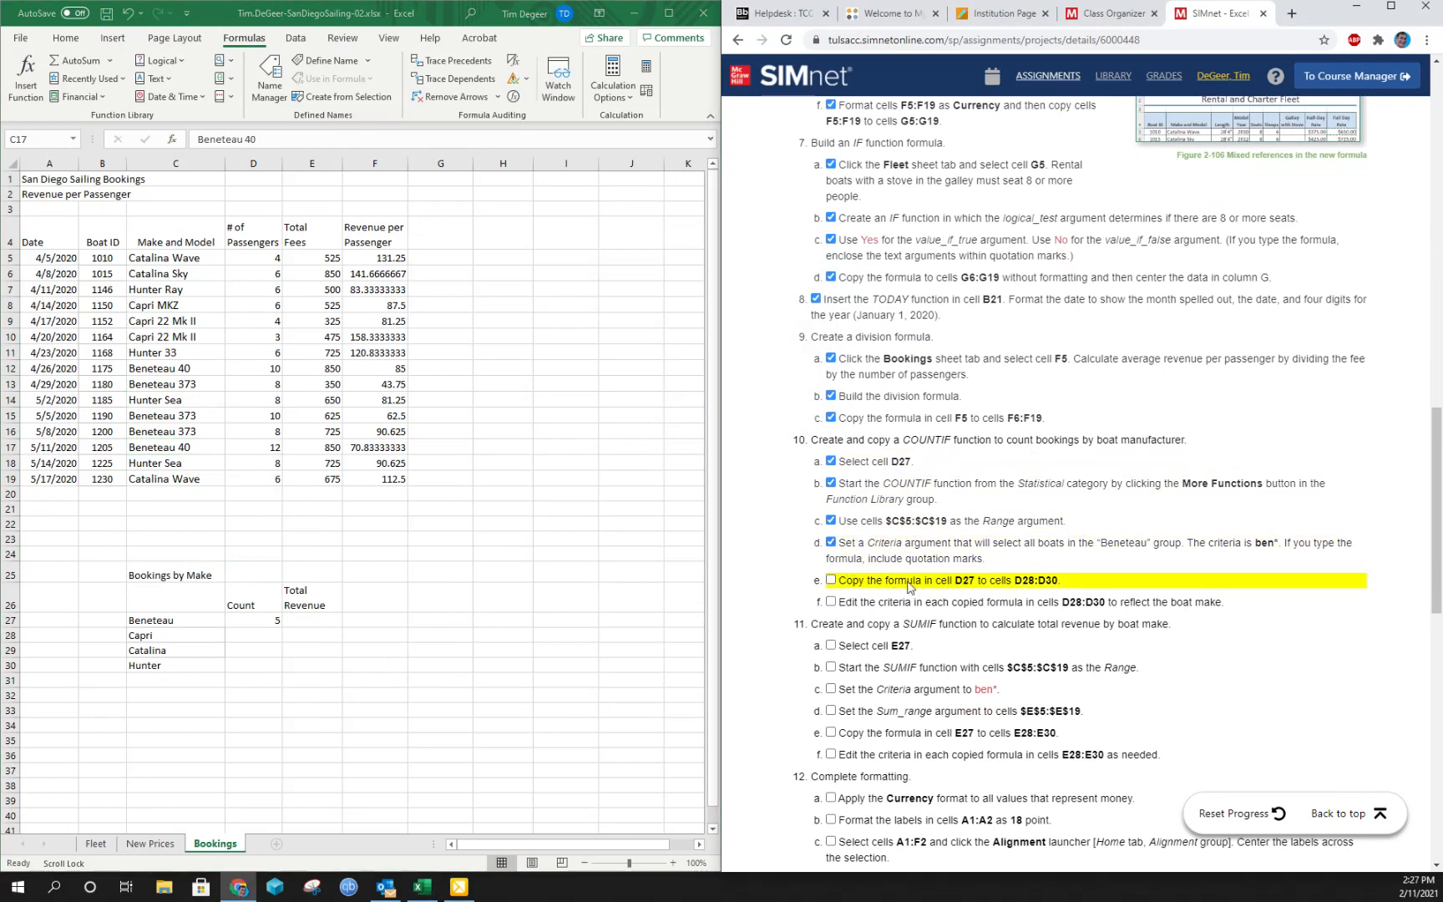
- Copy the COUNTIF formula from cell D27 to cells D28:D30
click(270, 622)
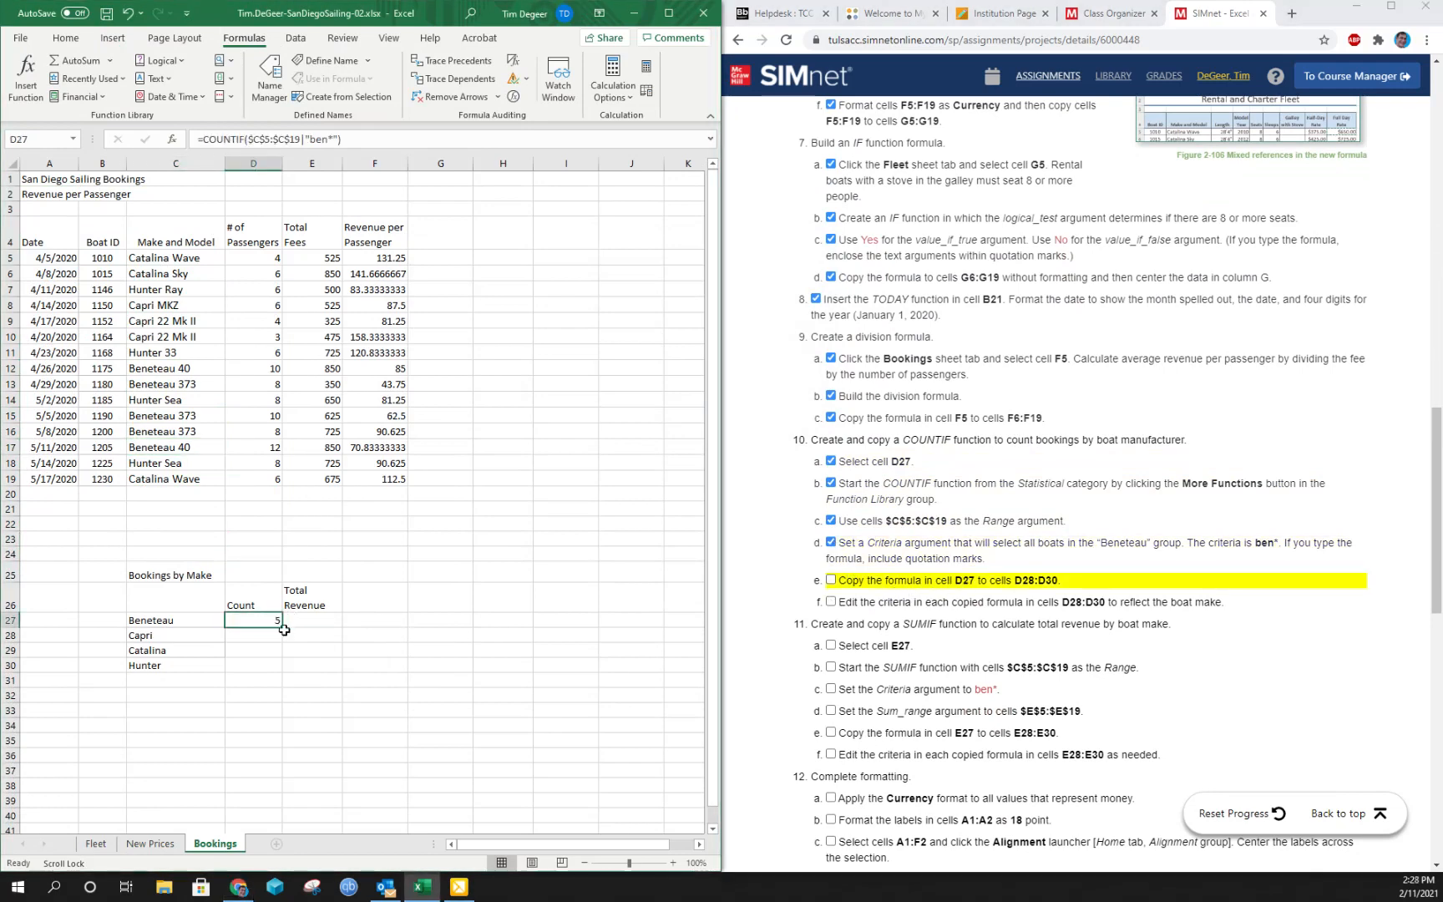
drag(284, 625, 273, 669)
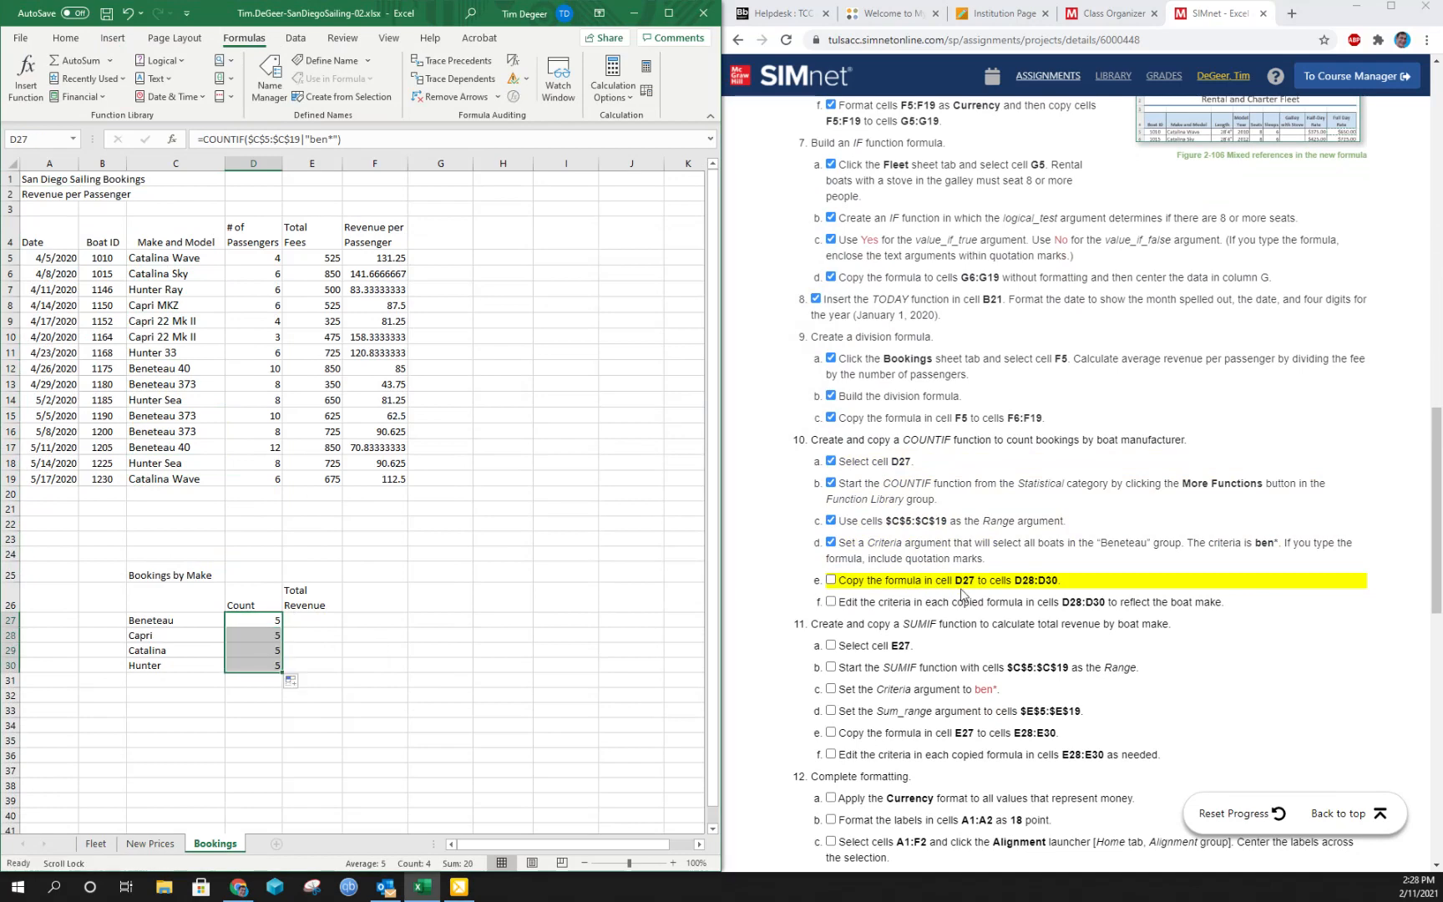
- Mark instruction 10e complete and set the COUNTIF criteria in cell D28 to cap* for the Capri boats
click(831, 582)
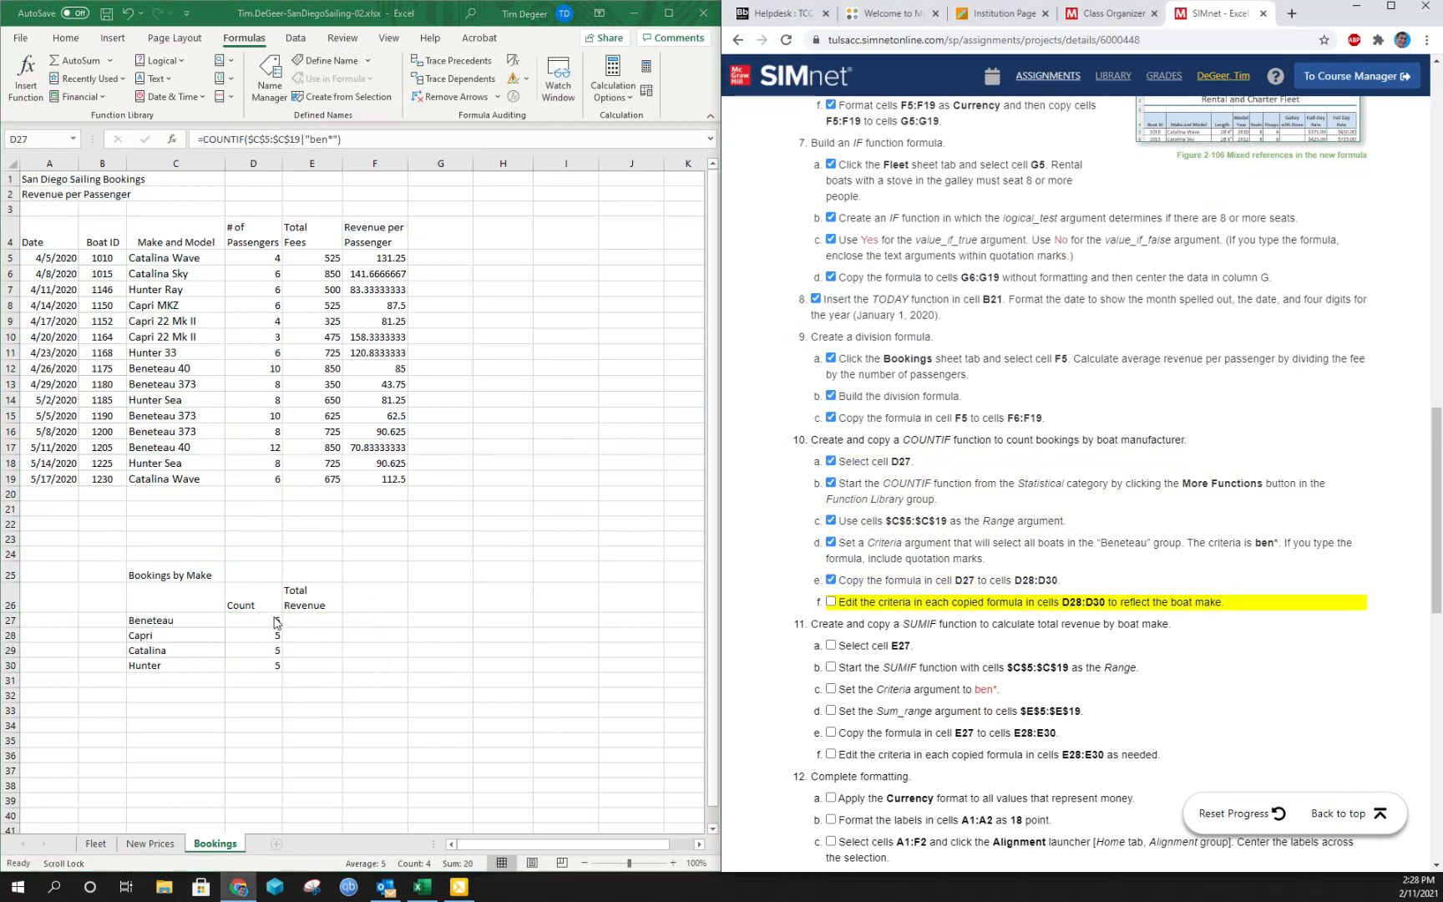
click(244, 635)
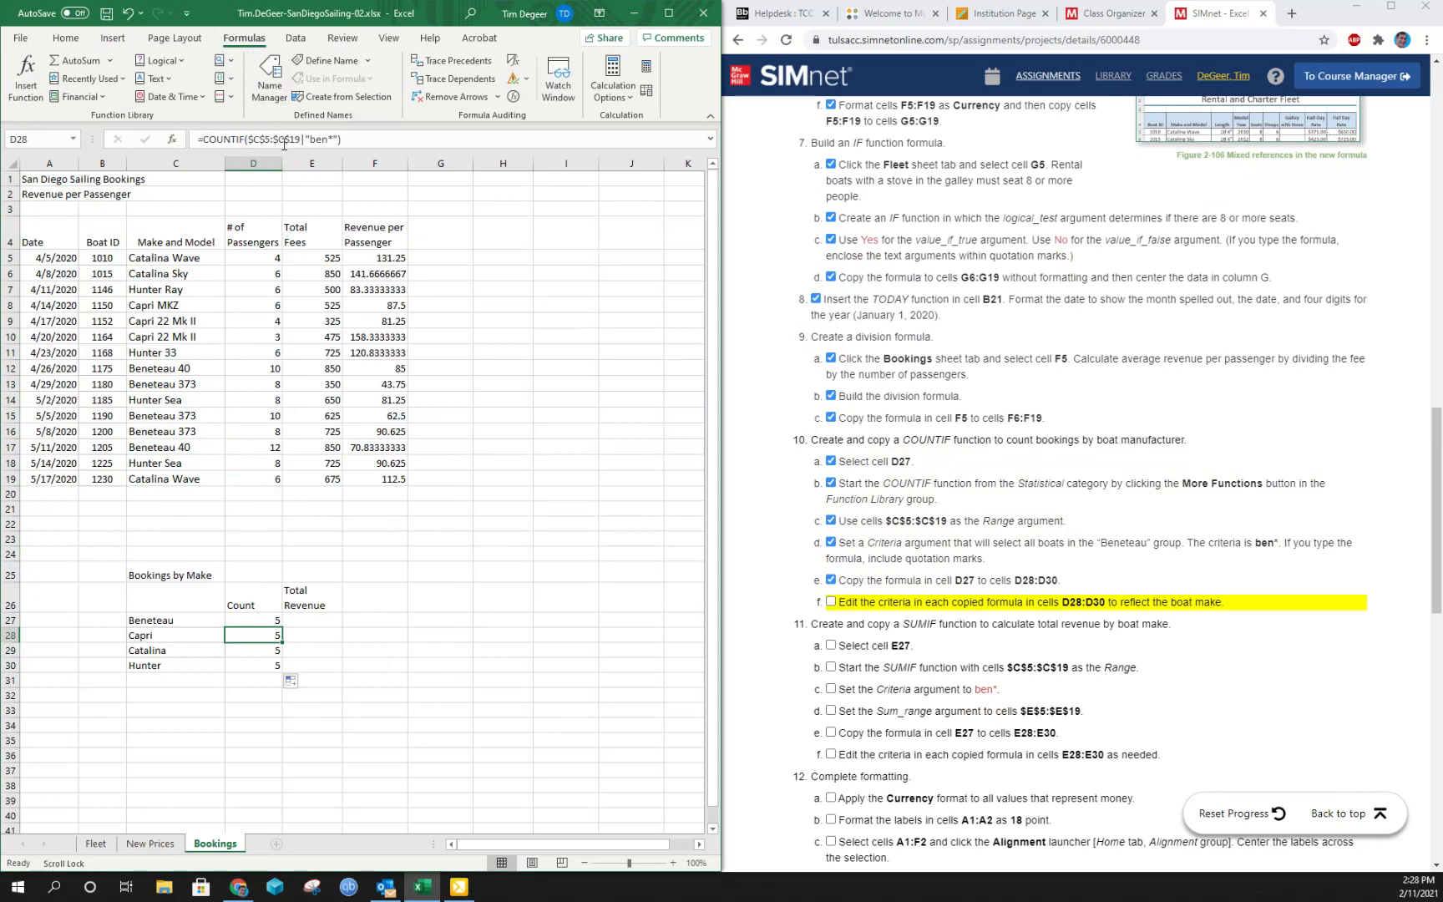
click(25, 76)
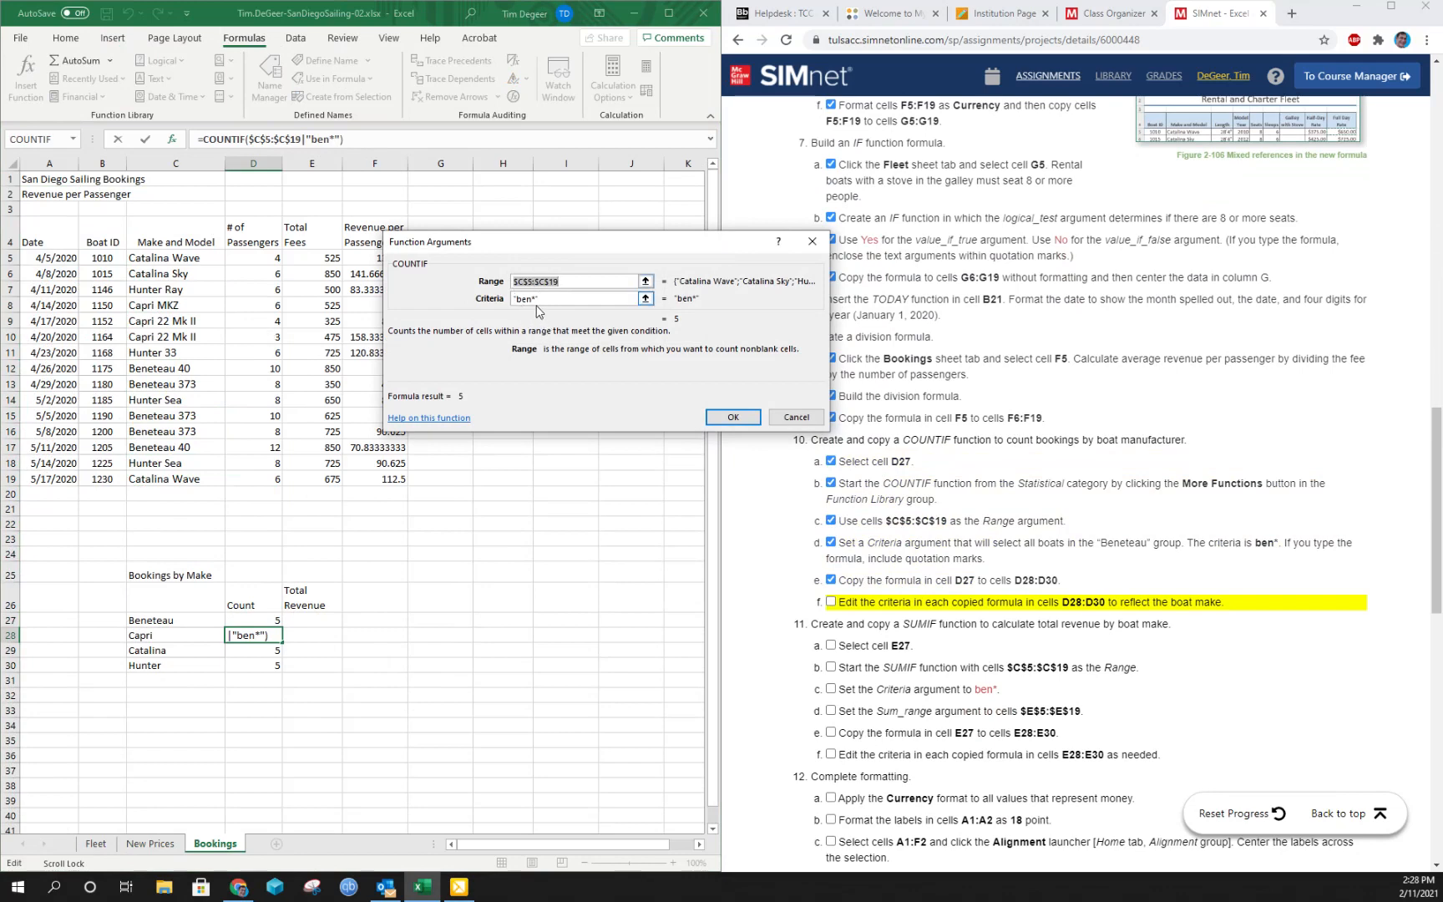
key(Tab)
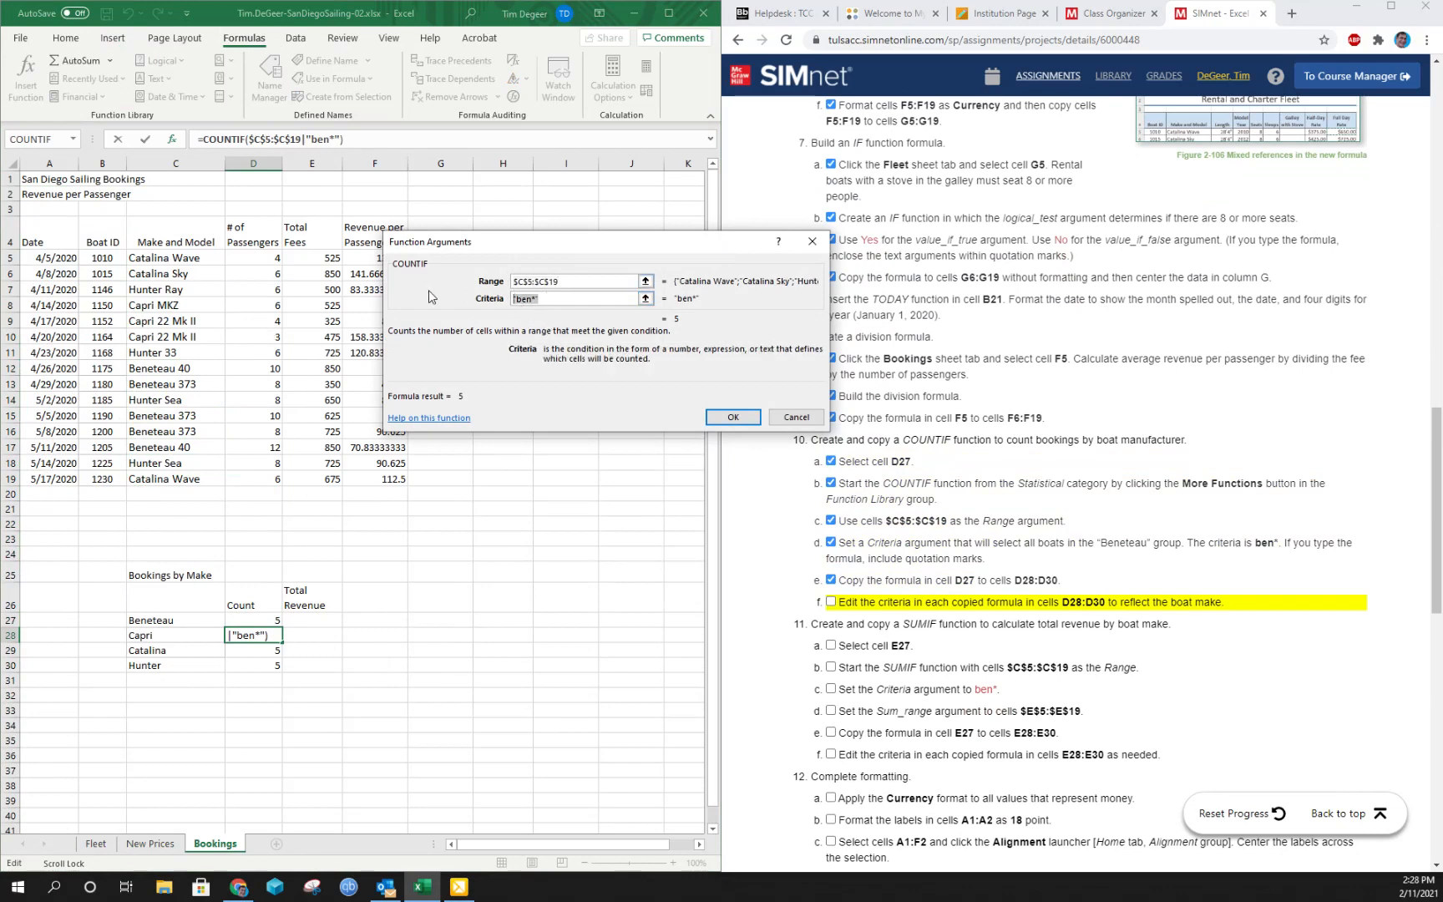
text(ca)
text(p)
click(732, 418)
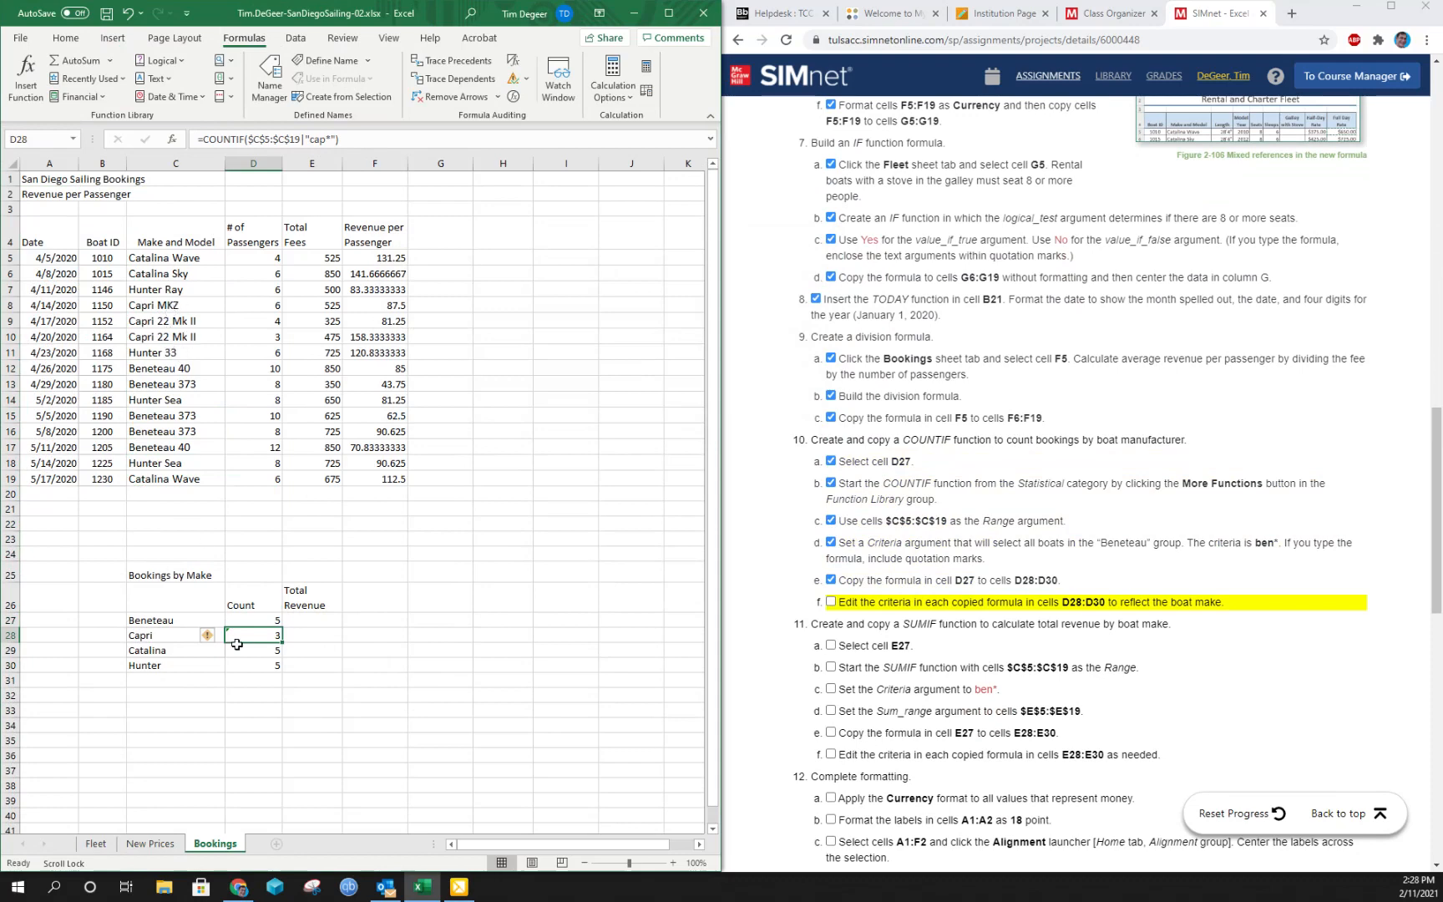
- Ignore the inconsistent formula error flagged on cell D28
click(211, 637)
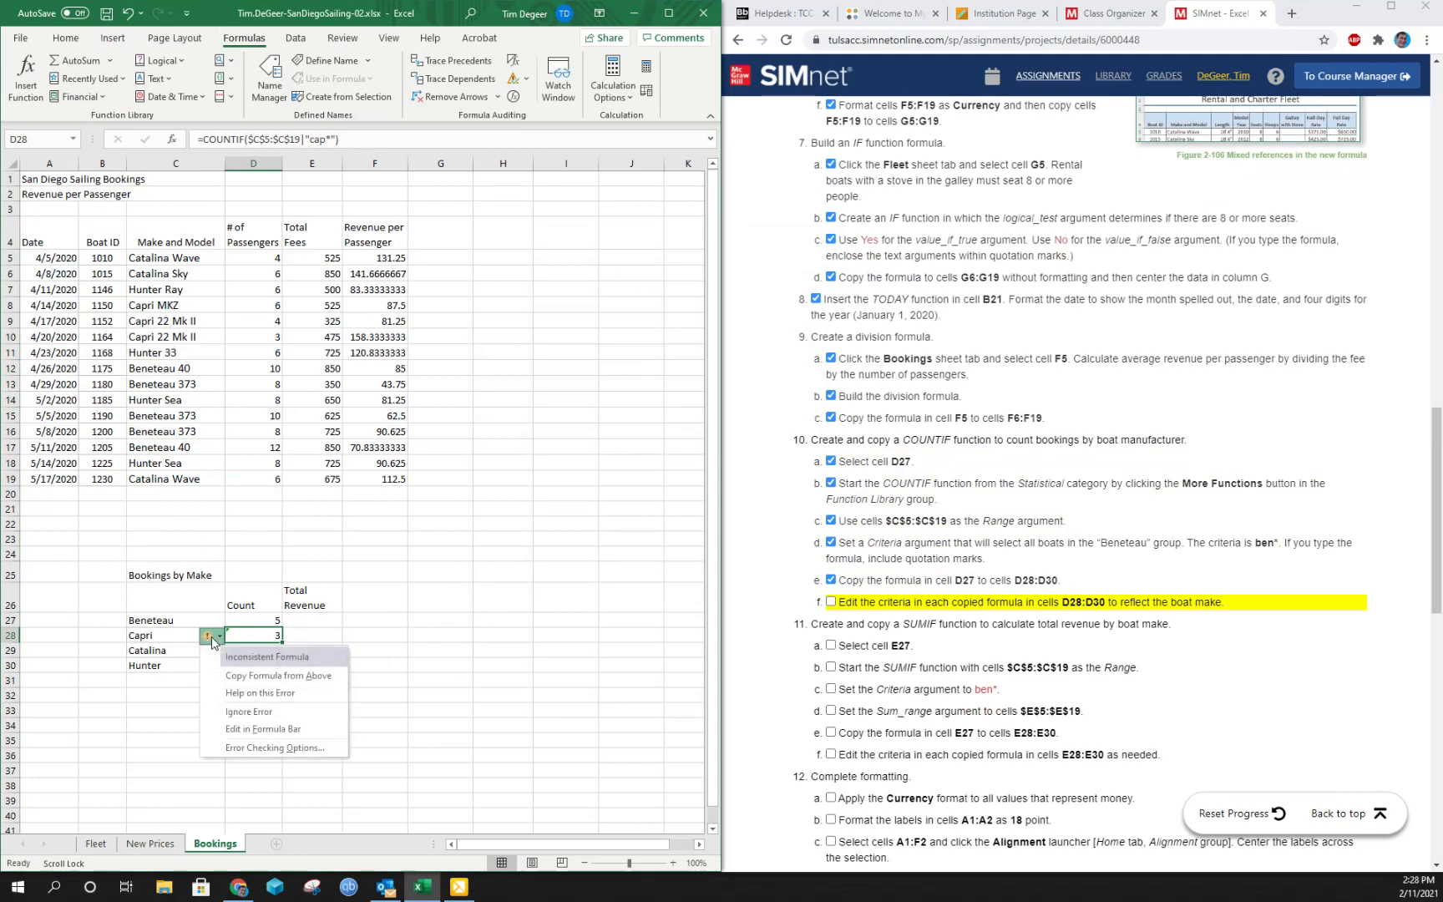
click(281, 712)
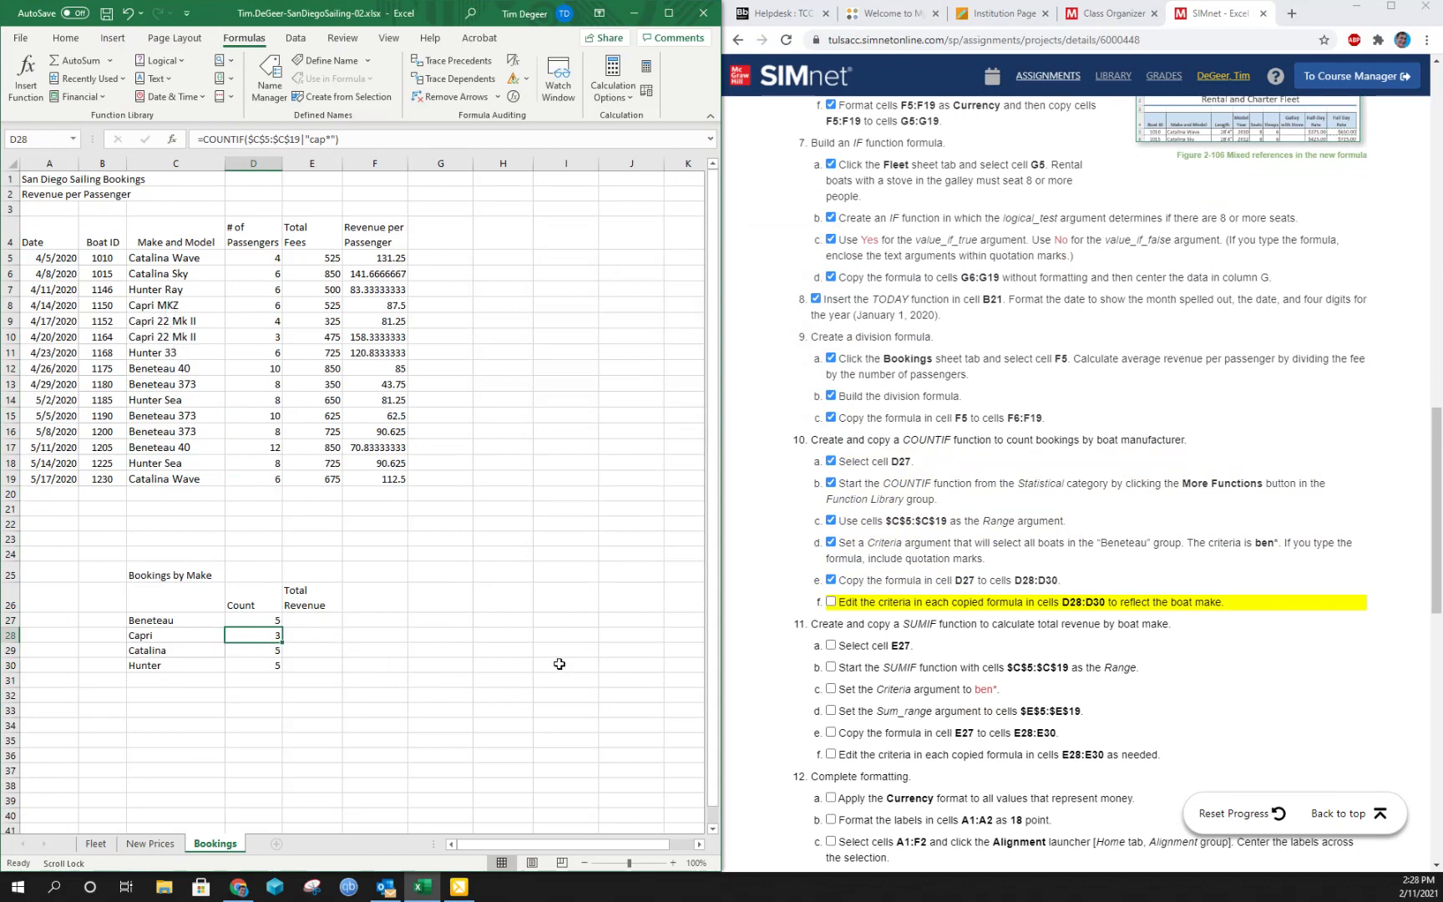
- Set the Criteria argument of the COUNTIF formula in cell D29 to cat* for the Catalina boats
click(255, 651)
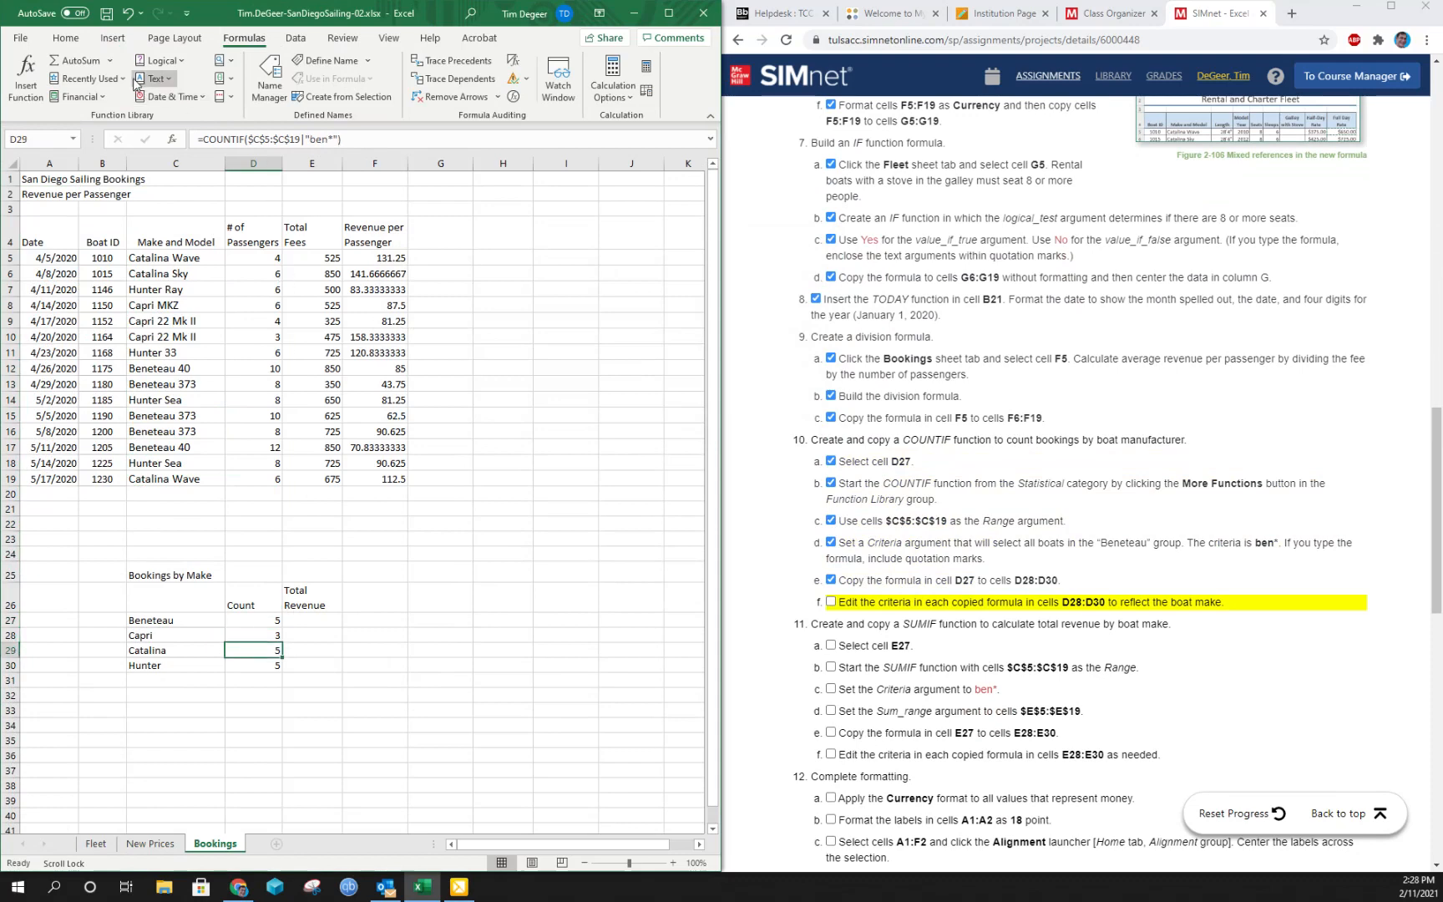
click(26, 73)
triple_click(554, 299)
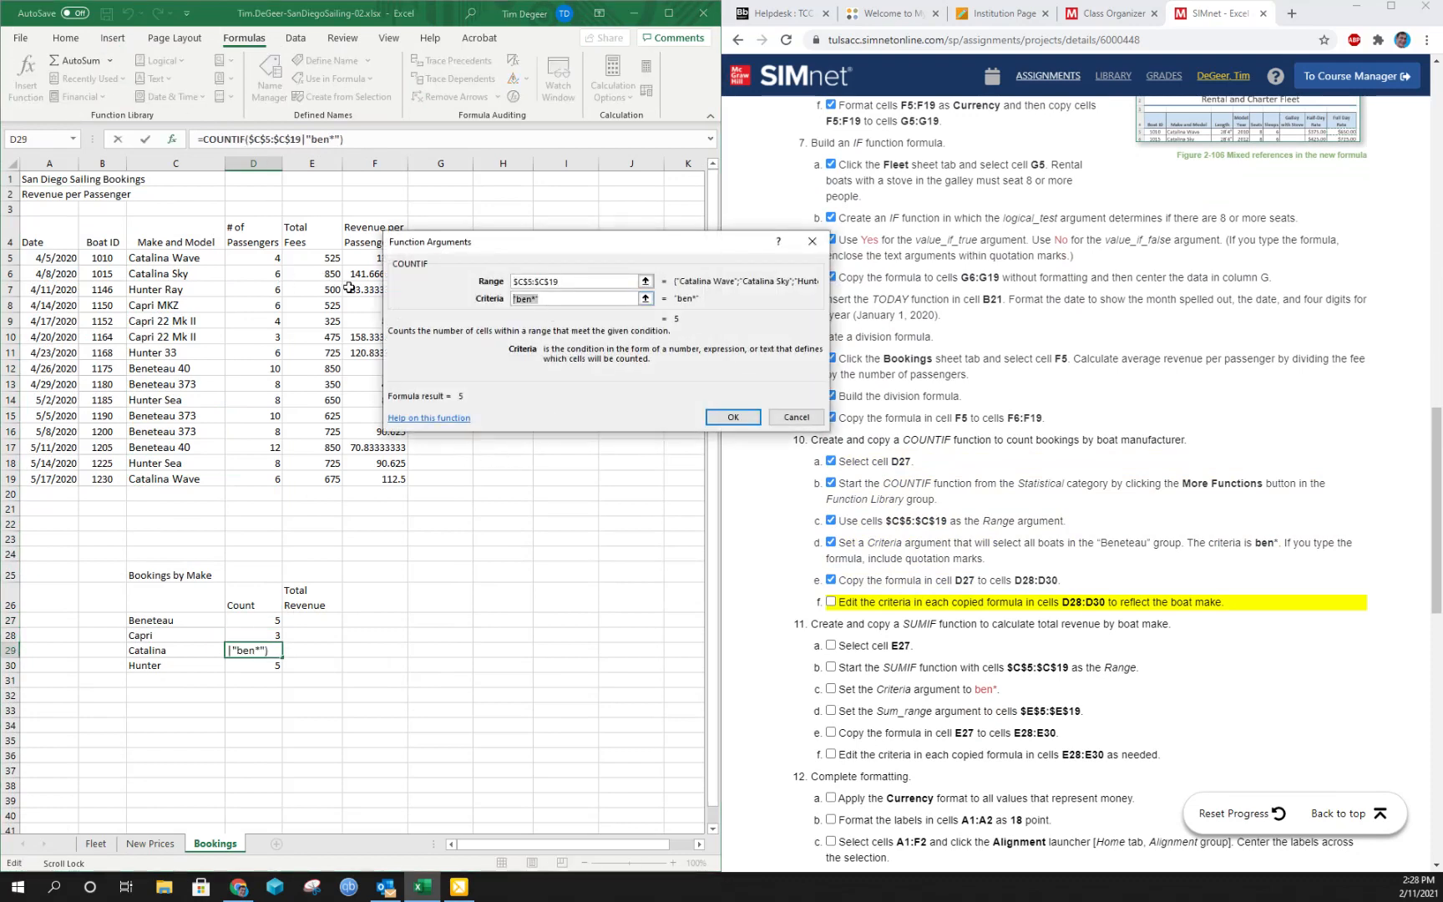
text(cat*)
click(732, 416)
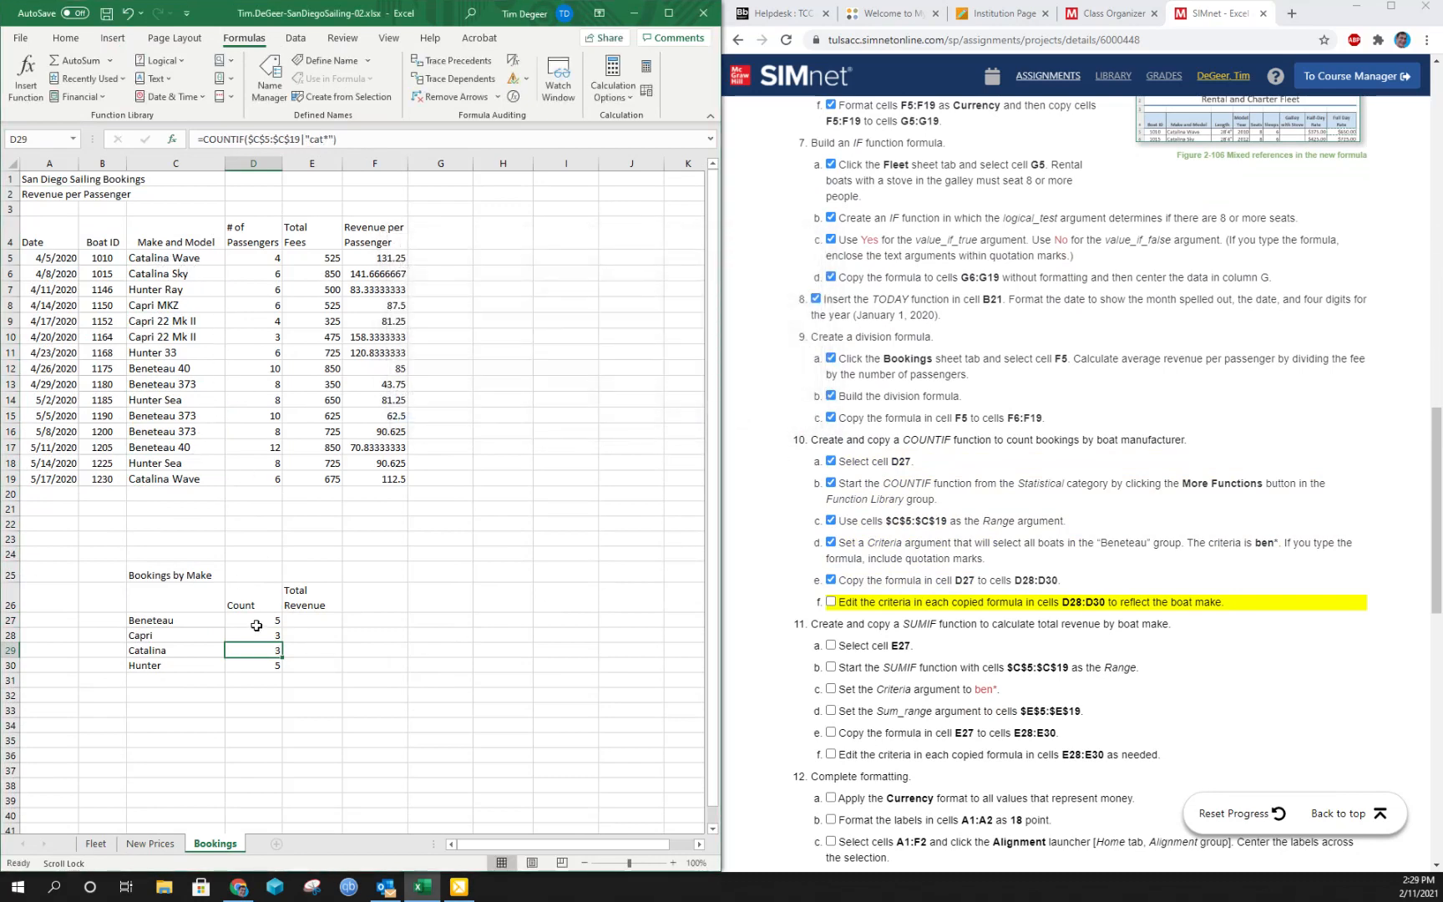
- Edit the COUNTIF criteria in cell D30 to hun* for the Hunter boats and mark instruction 10f complete
click(249, 663)
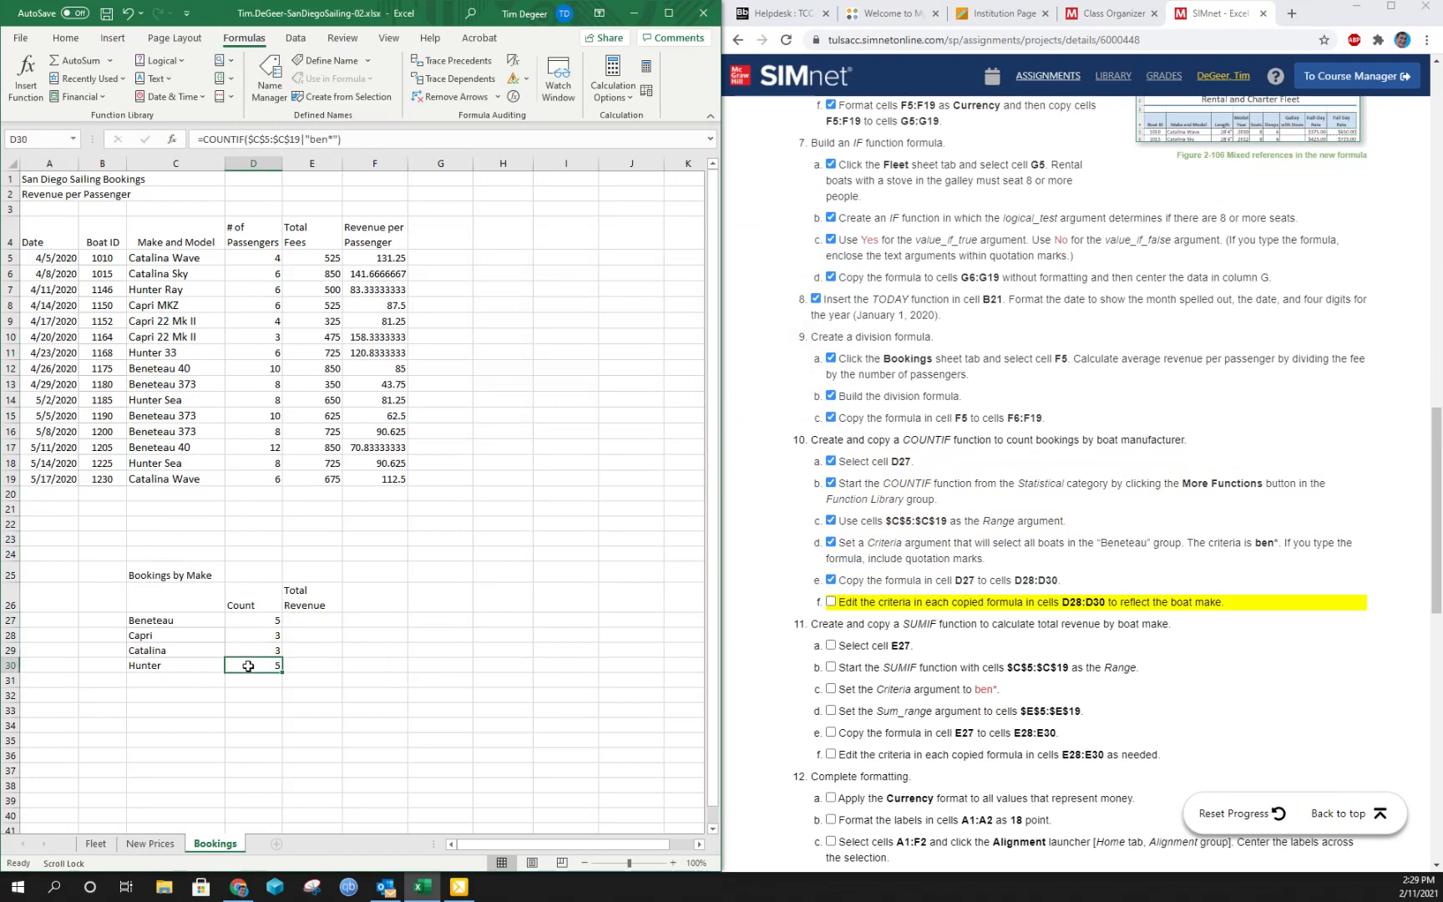
click(327, 139)
key(BackSpace)
key(BackSpace)
key(BackSpace)
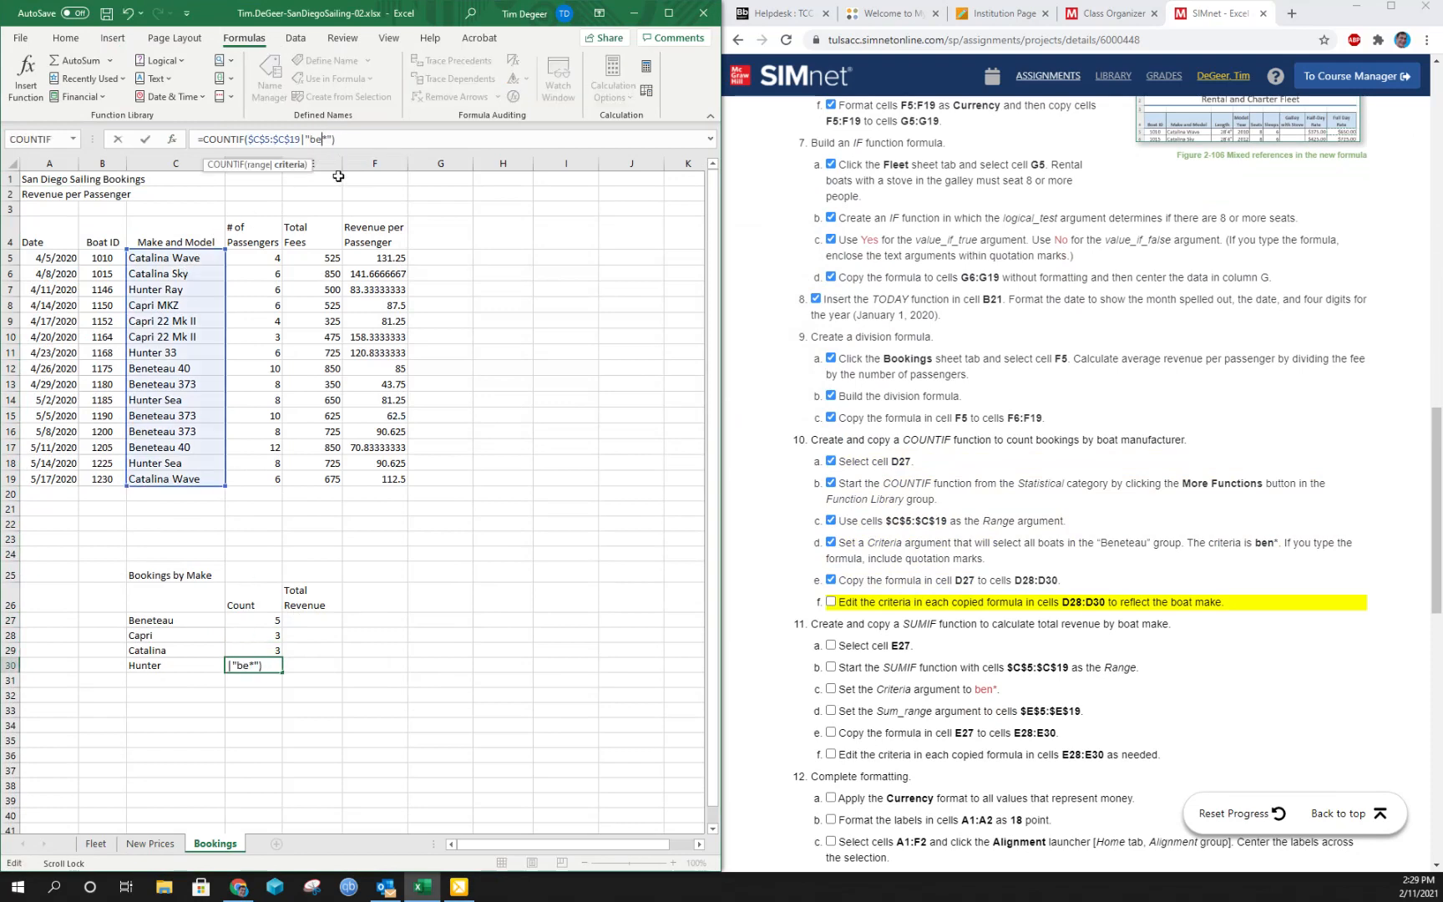
text(hun)
key(Return)
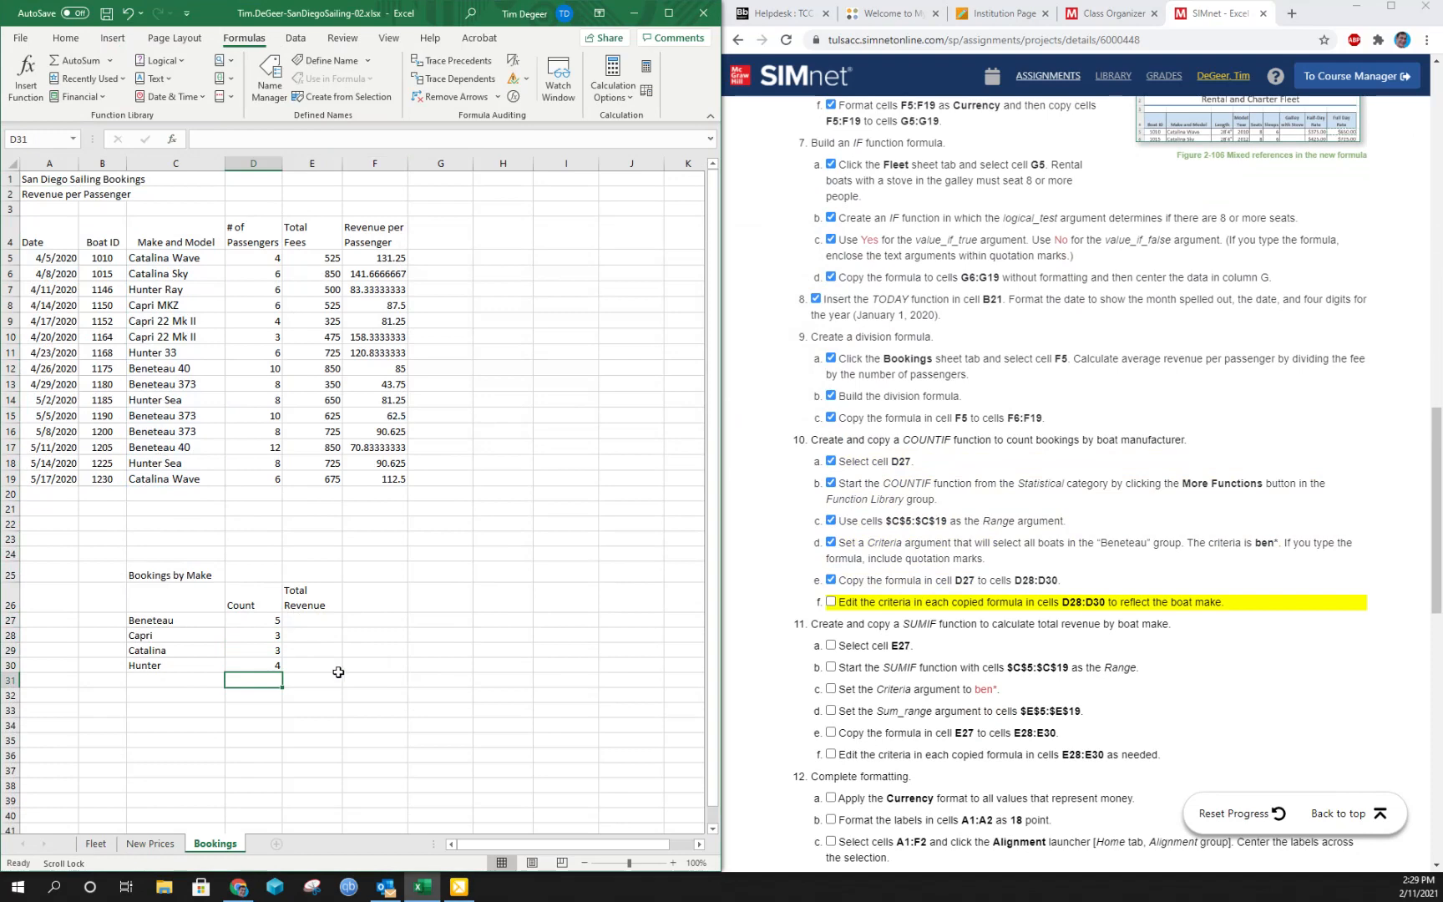
click(830, 602)
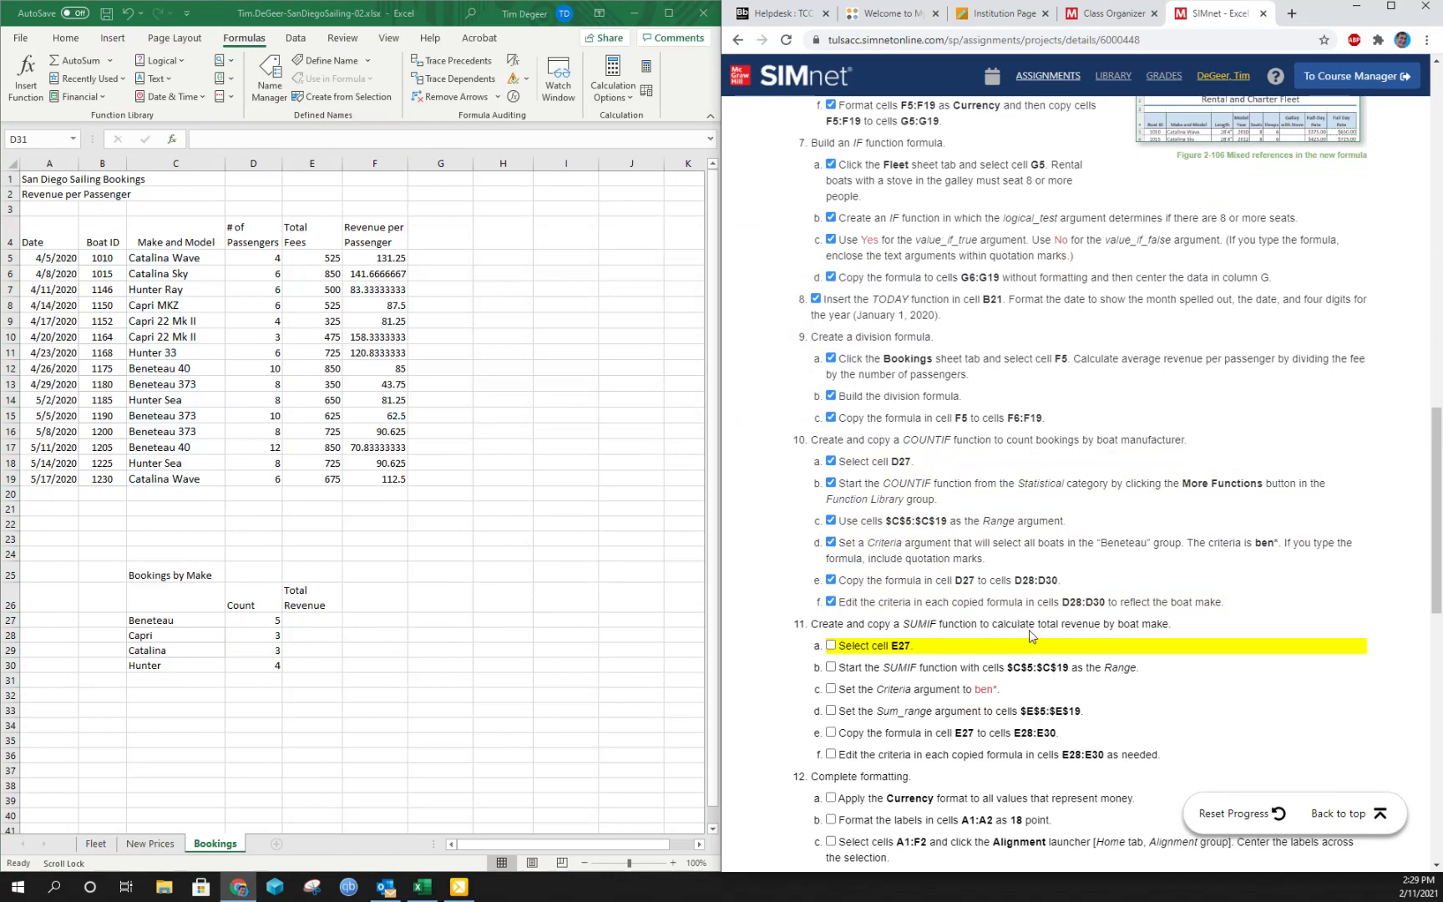
- Start a SUMIF function from the Math & Trig category in cell E27 with the absolute reference $C$5:$C$19 as its Range
click(314, 620)
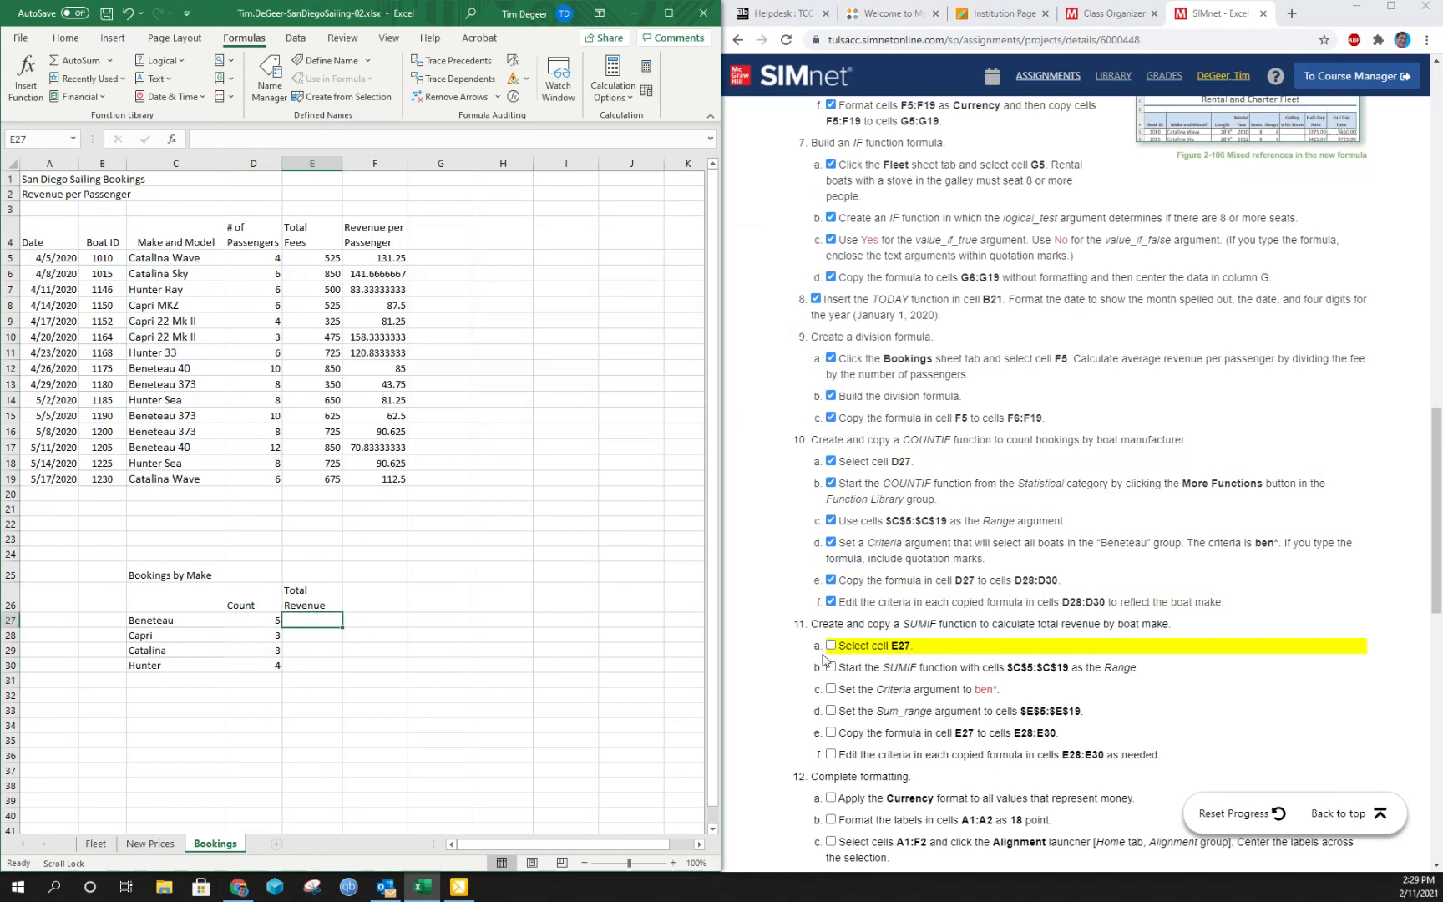
click(223, 79)
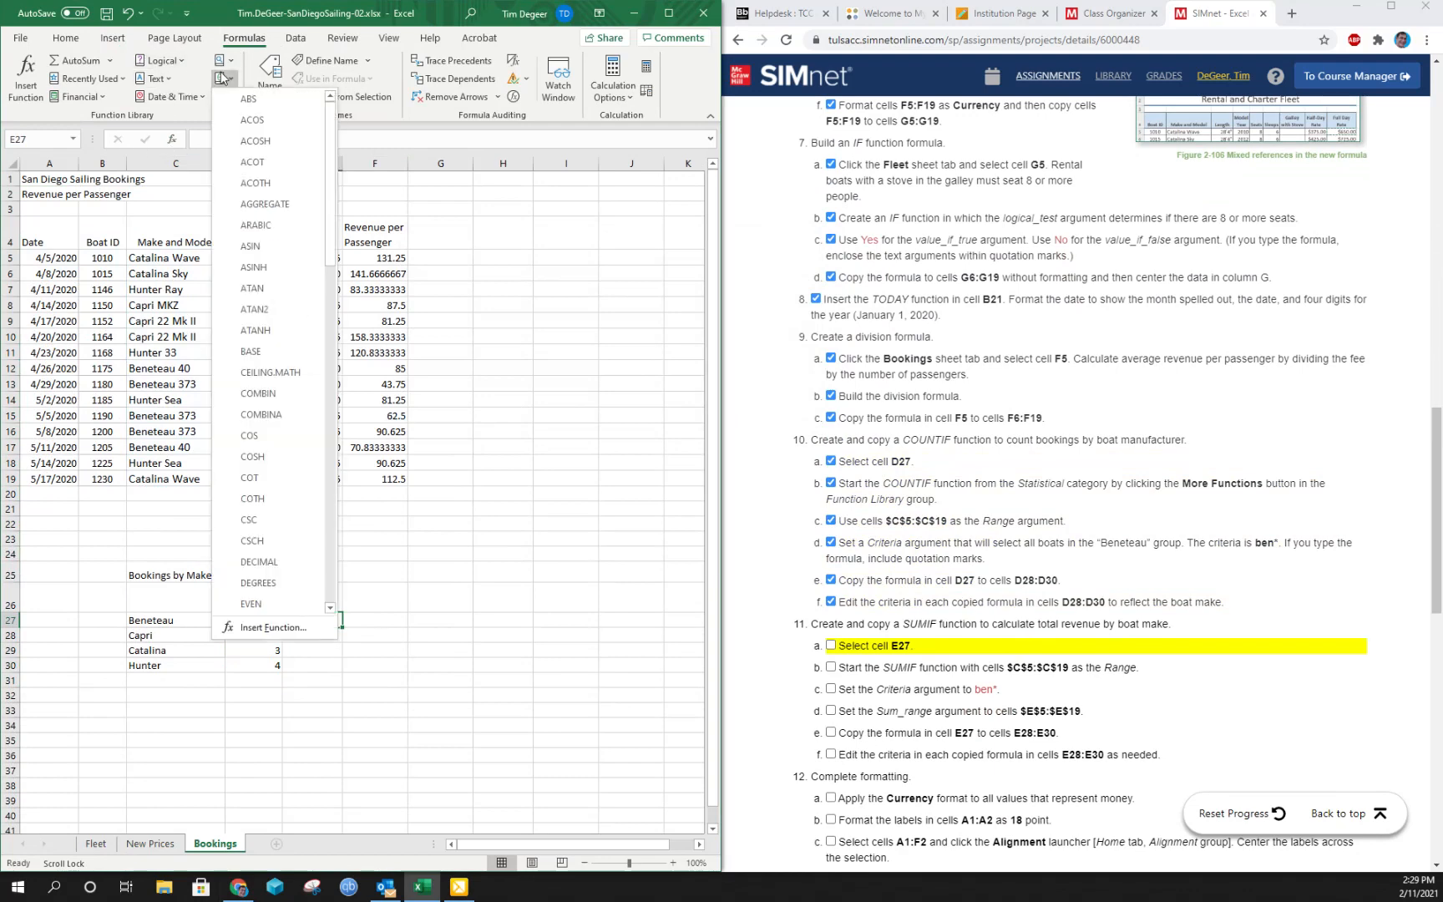
scroll(309, 301, down, 13)
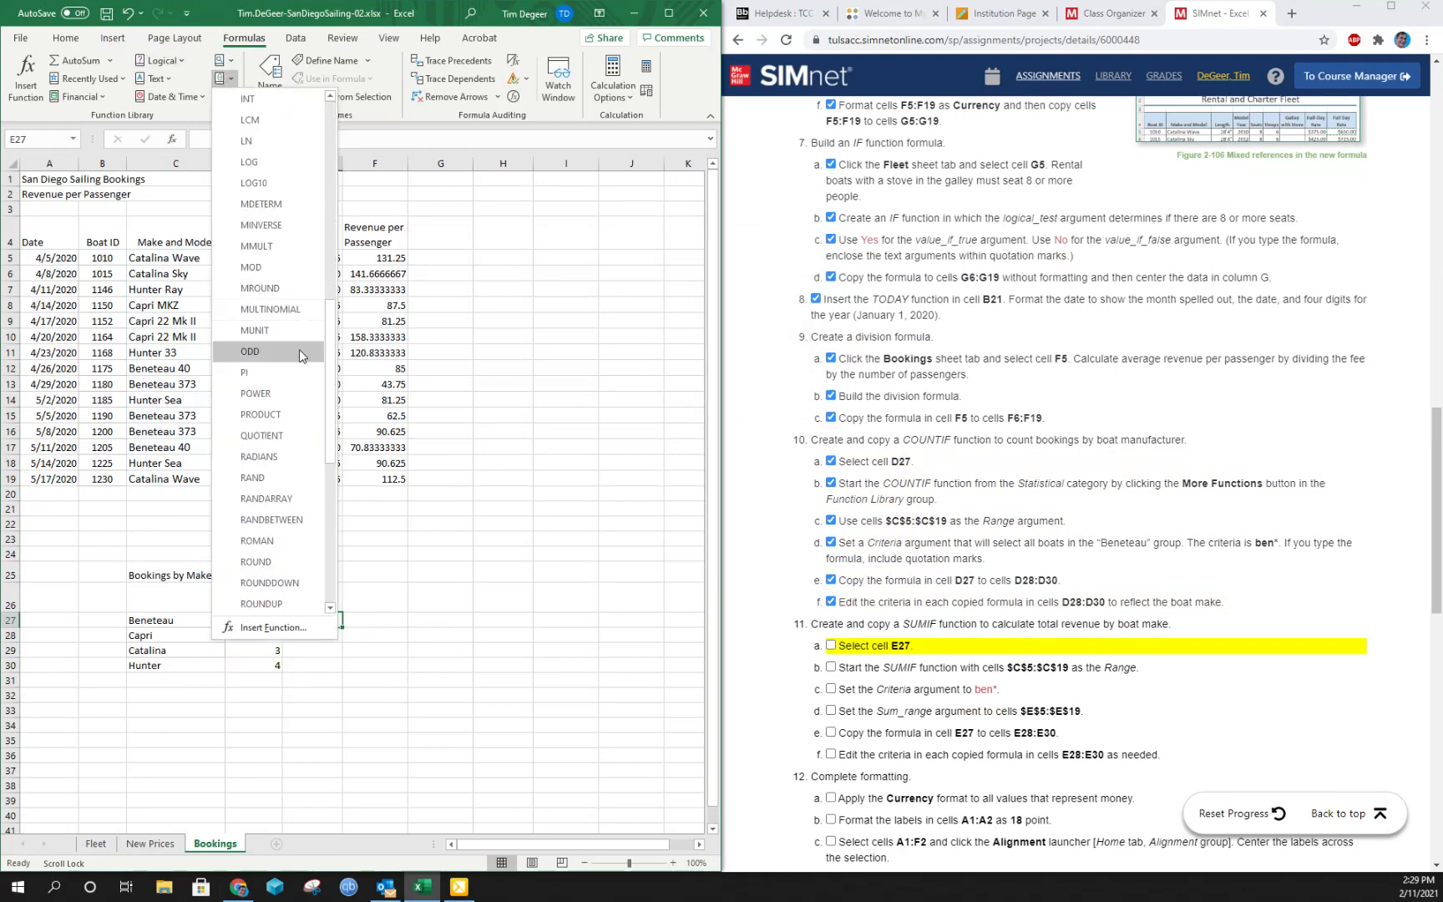
scroll(267, 526, down, 2)
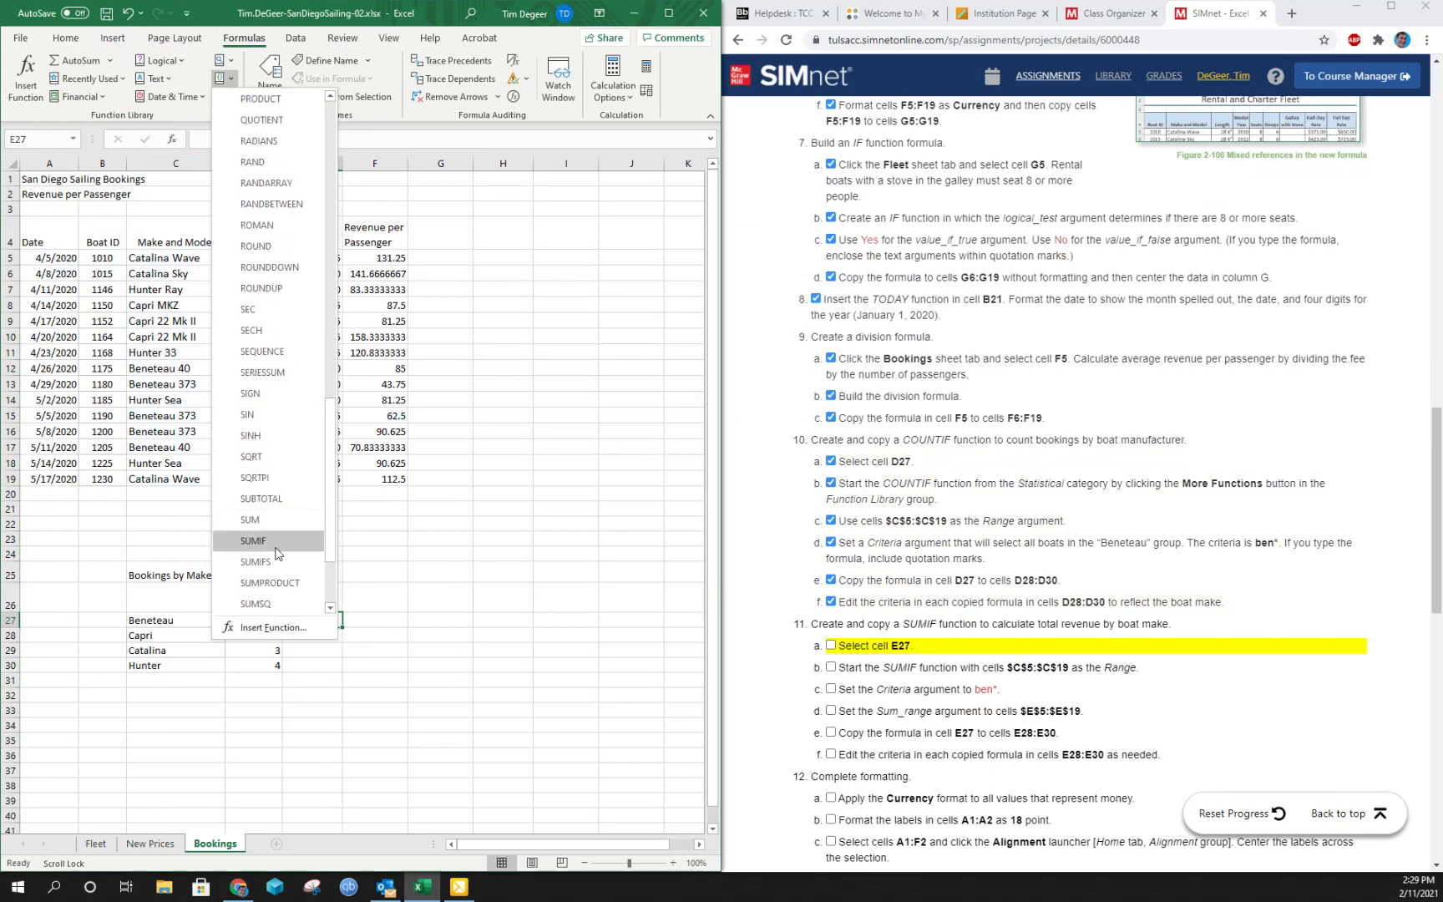
click(275, 541)
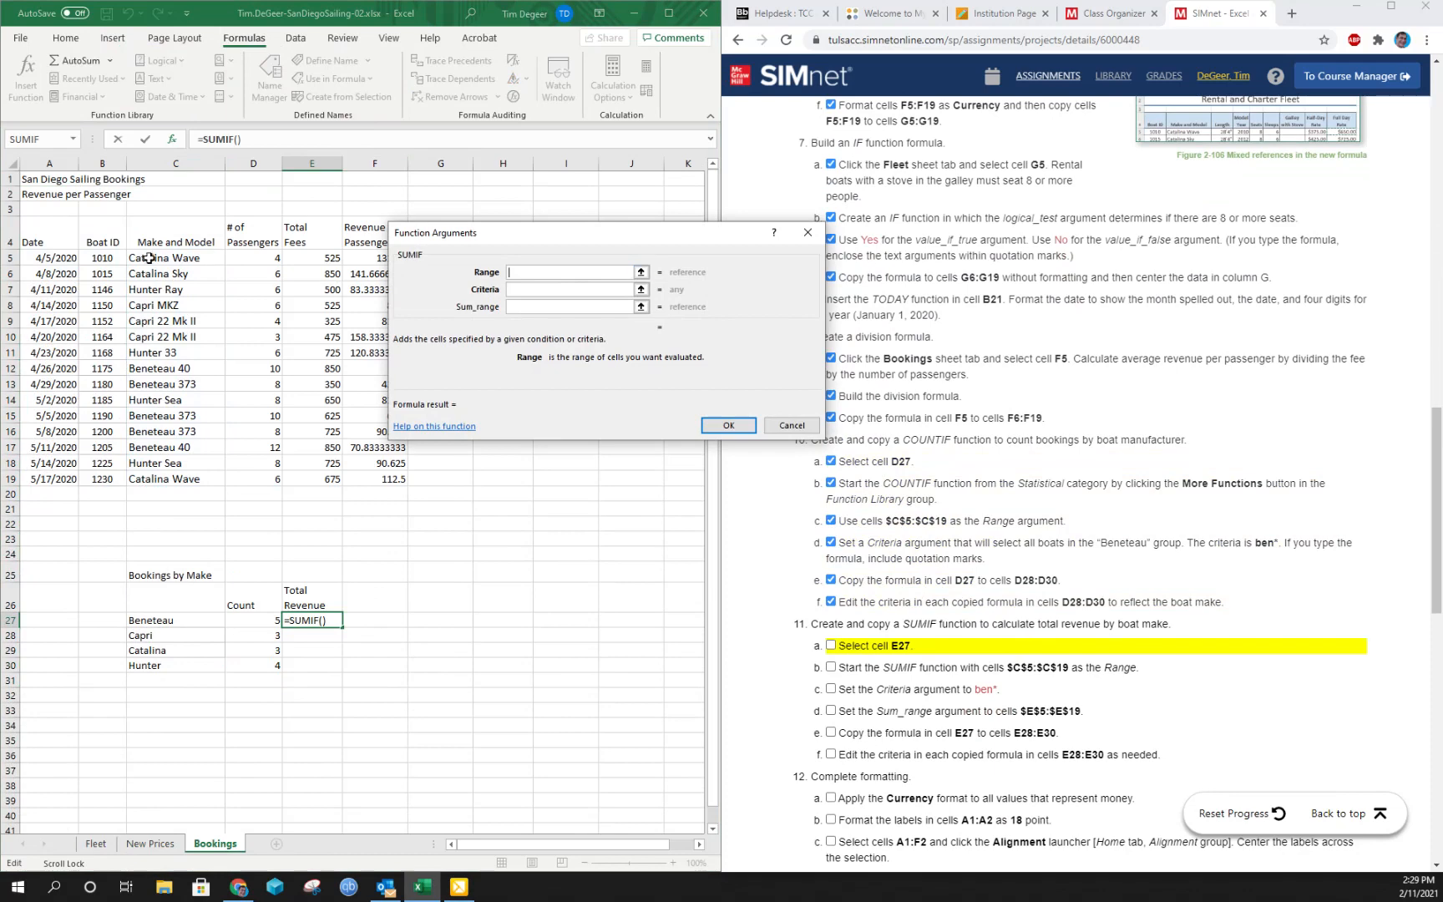
drag(148, 257, 152, 474)
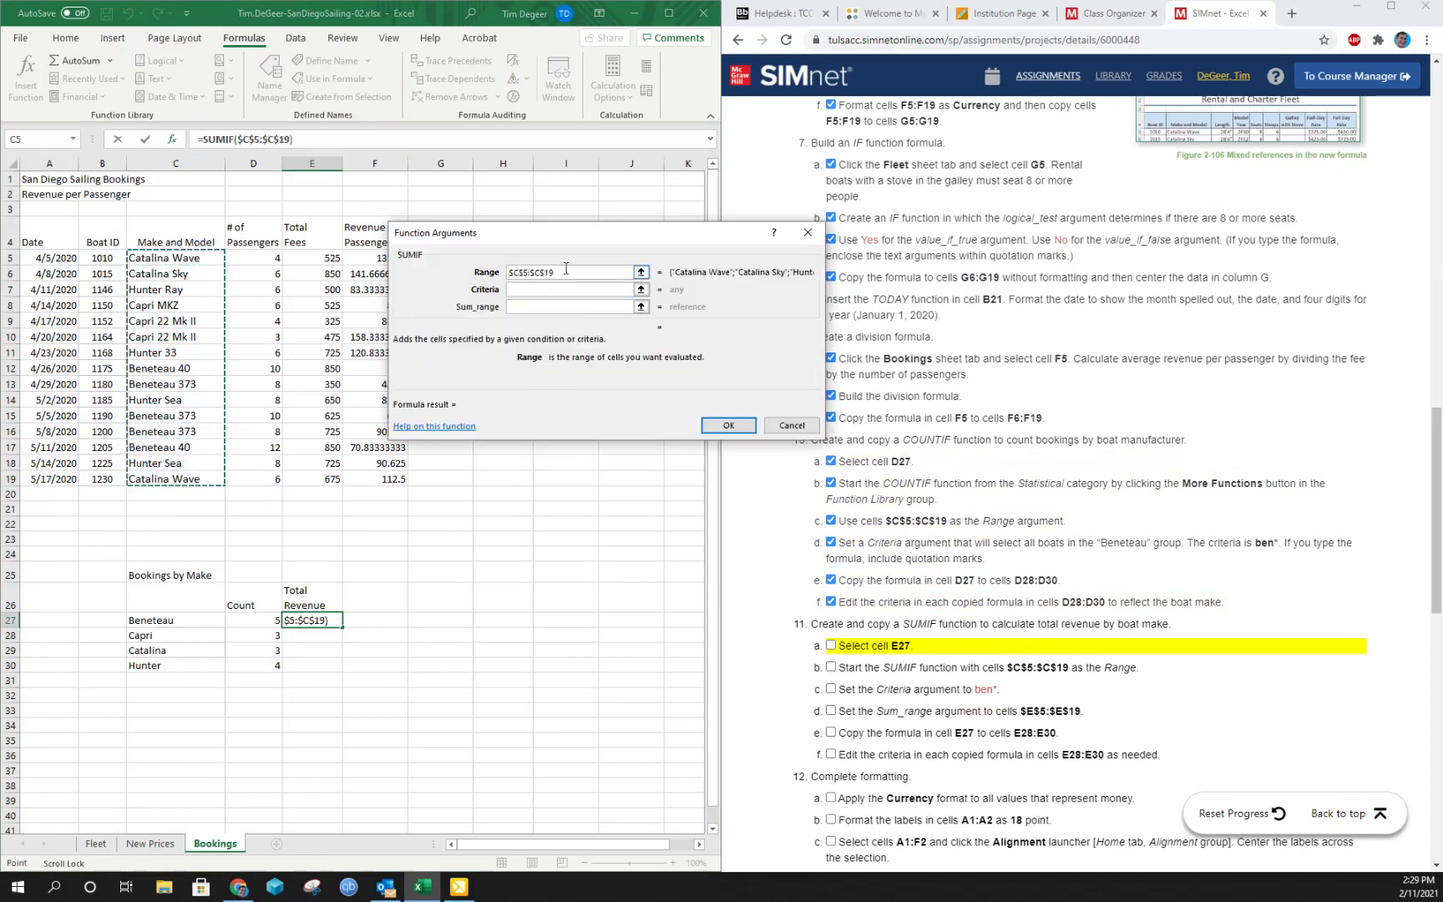
key(F4)
- Set the SUMIF Criteria argument to ben* and the Sum_range argument to the absolute reference $E$5:$E$19 for cell E27
click(540, 290)
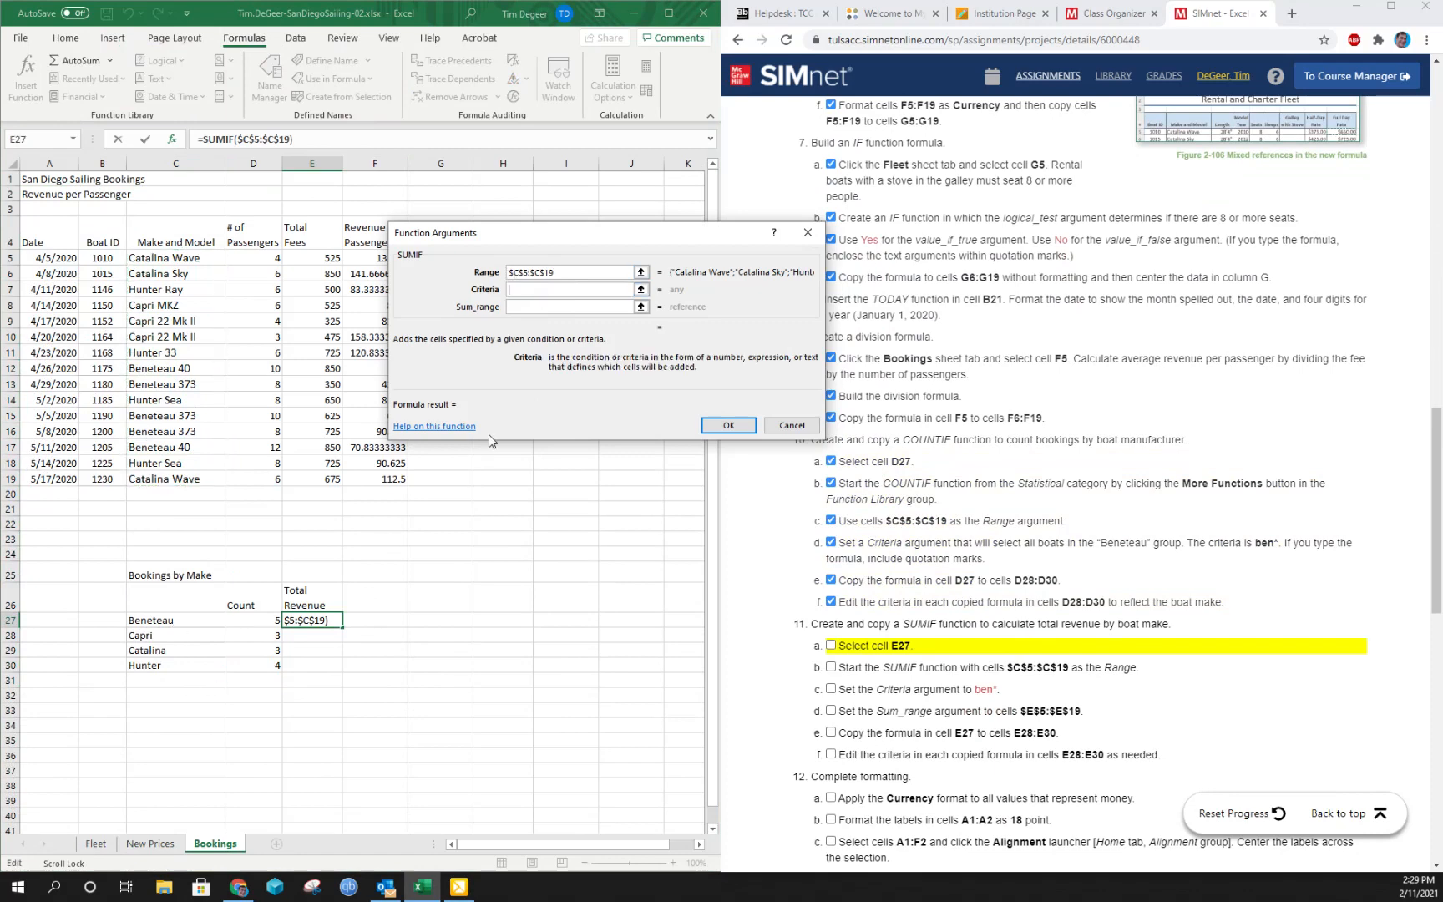
text(ben*)
click(553, 309)
drag(576, 238, 640, 234)
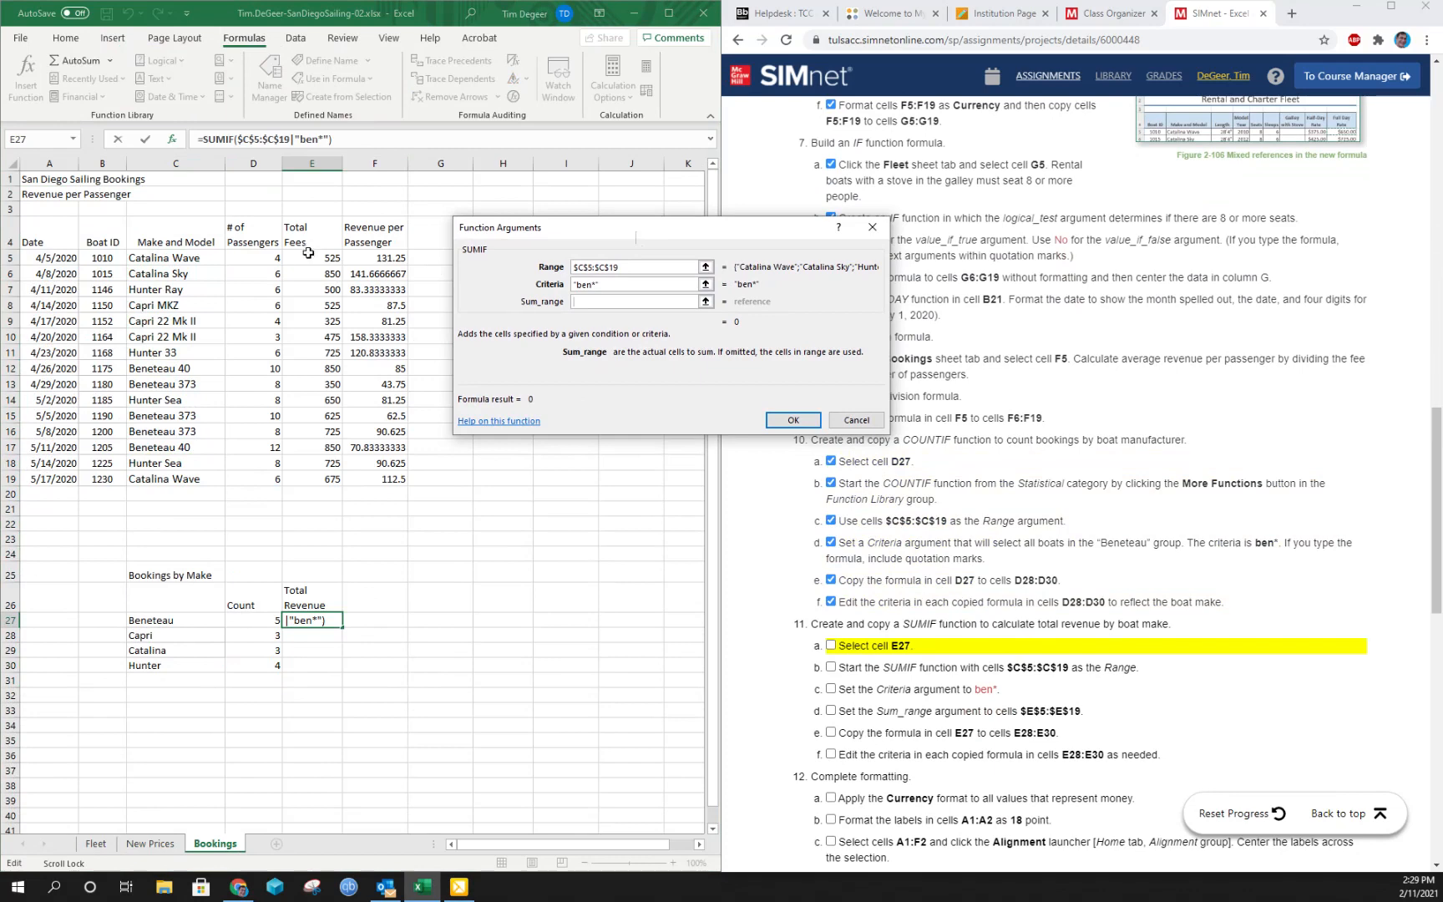
drag(308, 253, 309, 483)
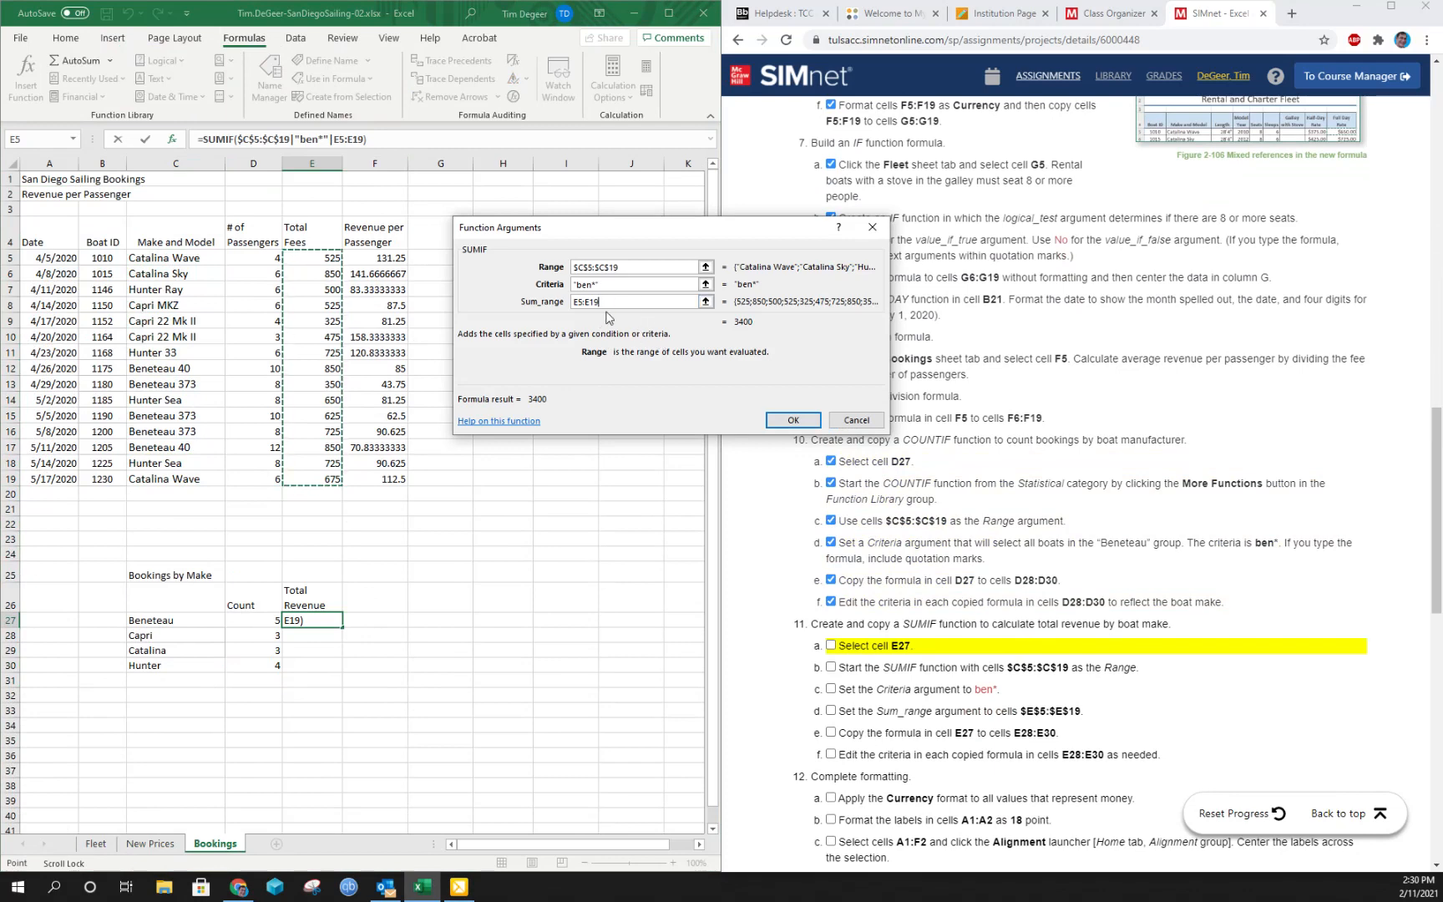
key(F4)
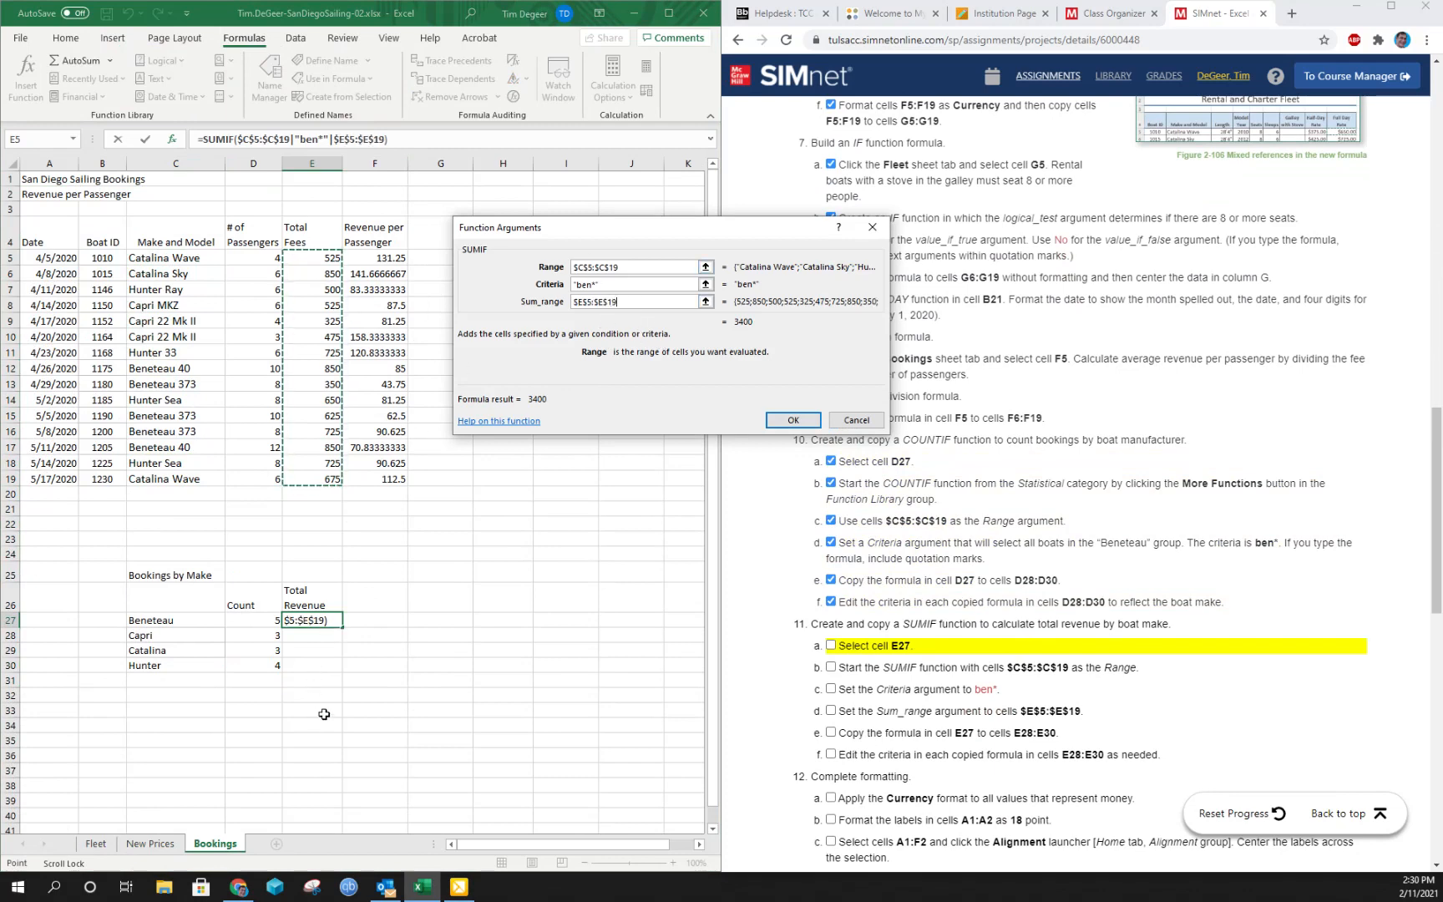
click(791, 421)
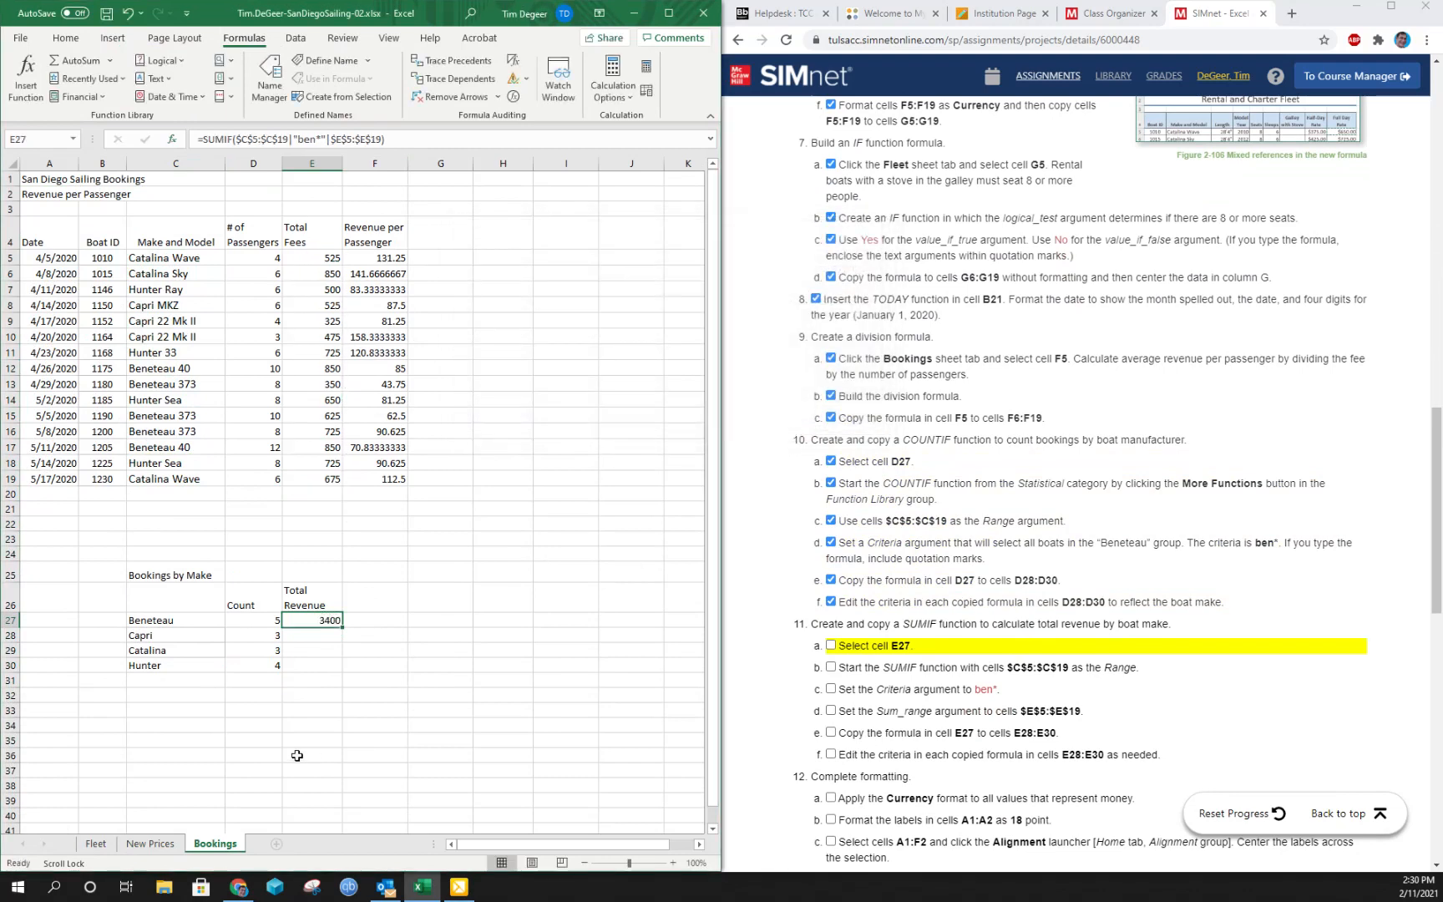
- Mark instructions 11a through 11e complete and copy the SUMIF formula from cell E27 to cells E28:E30
click(830, 645)
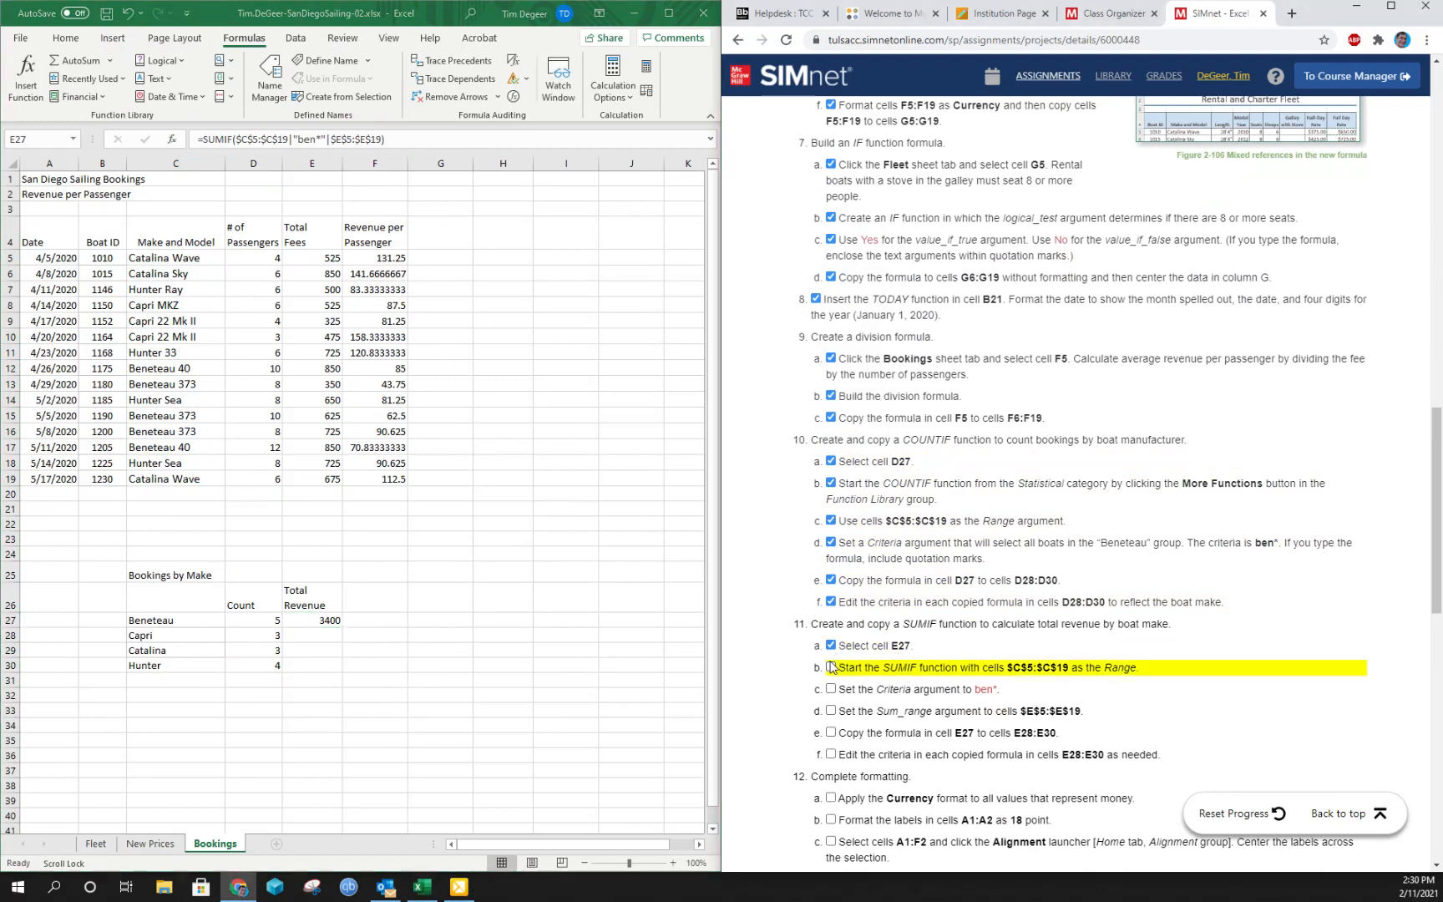
click(831, 668)
click(830, 689)
click(831, 711)
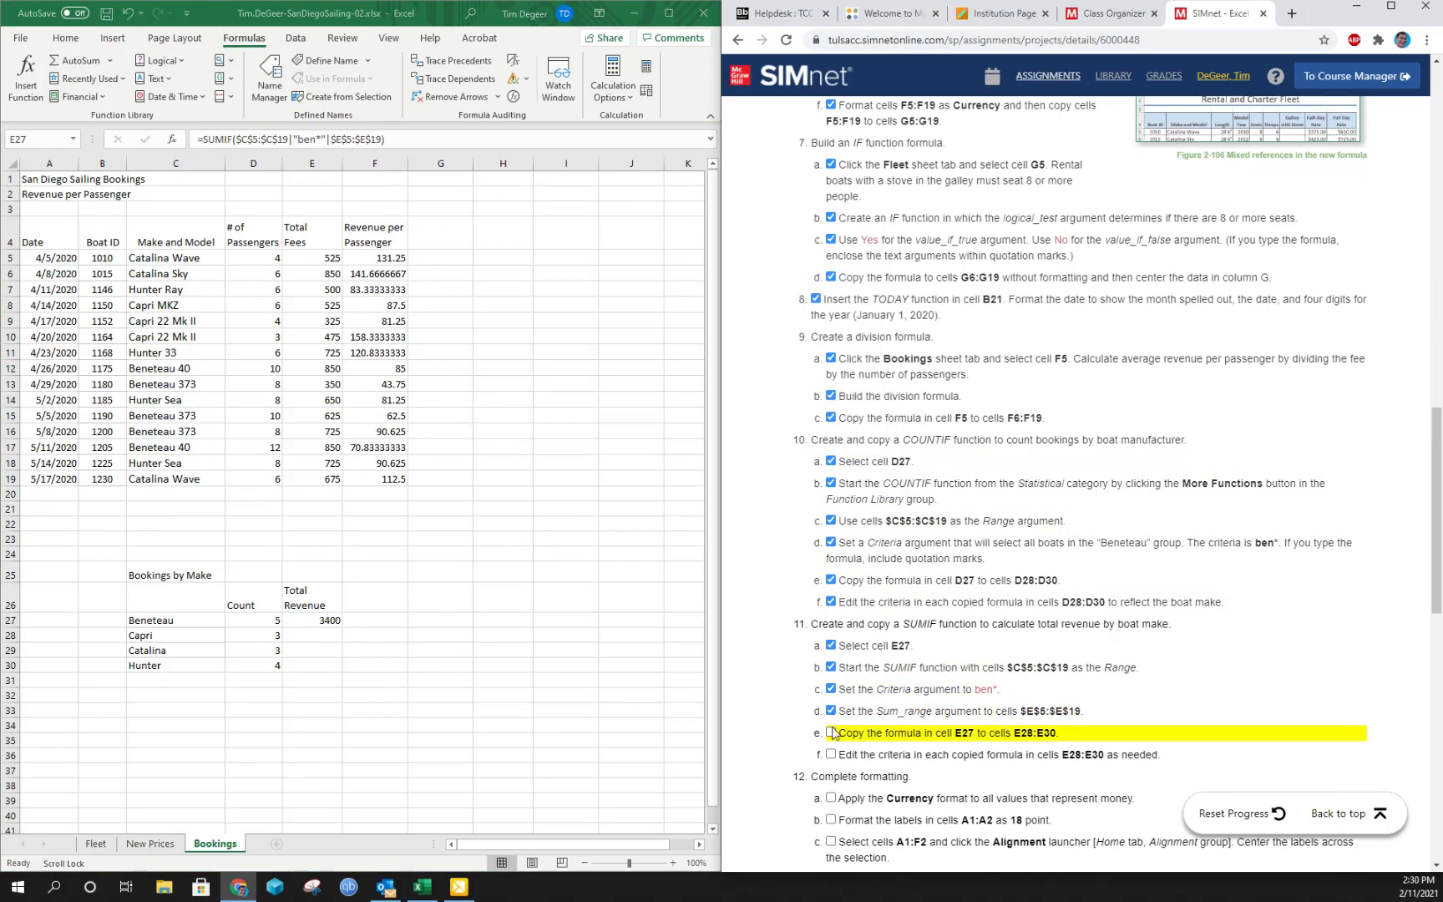
click(830, 733)
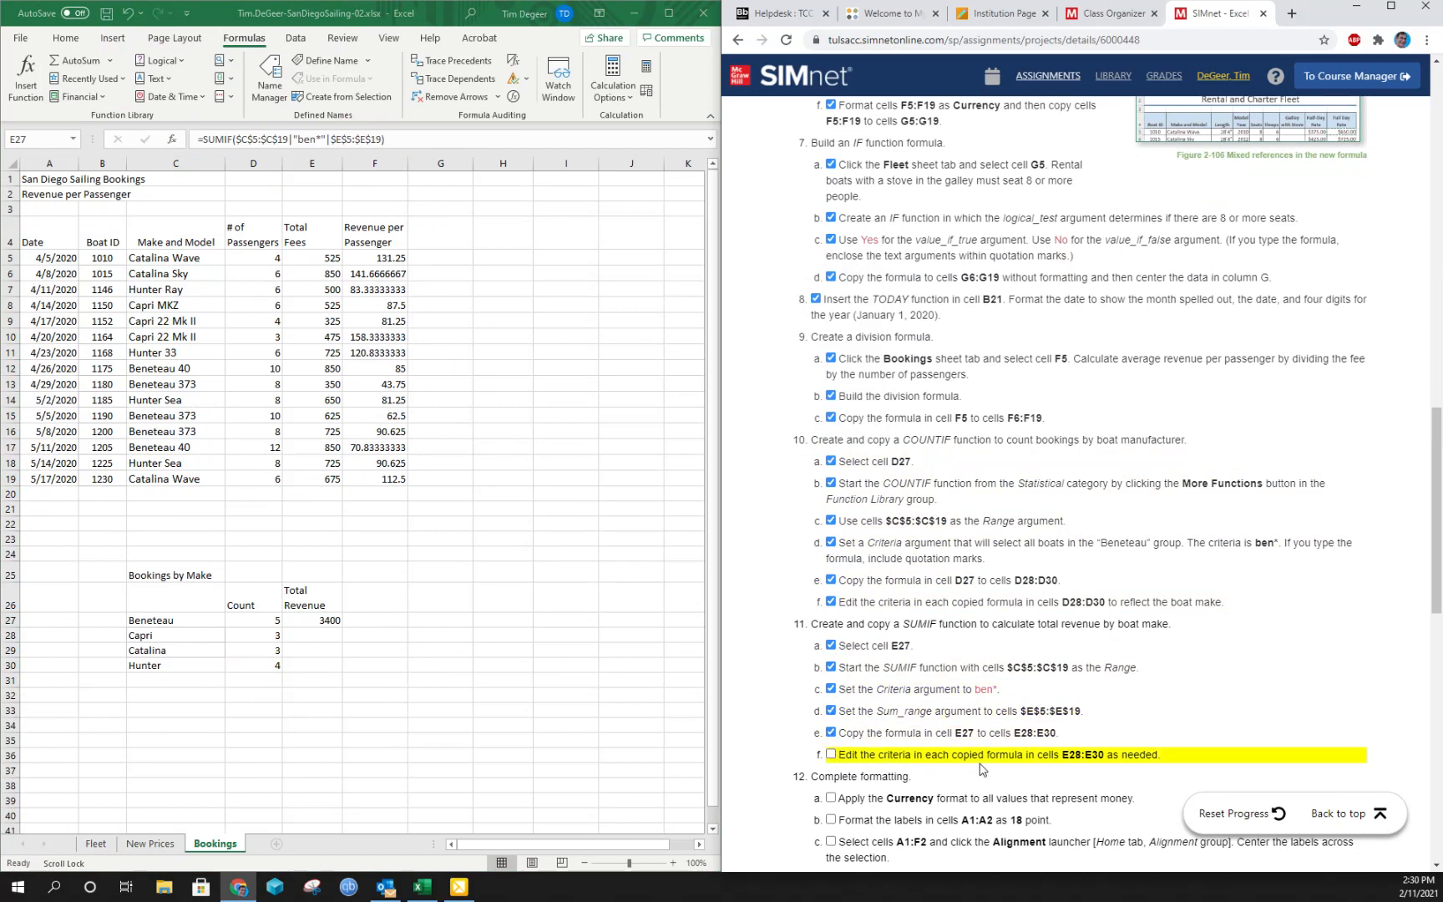
click(330, 623)
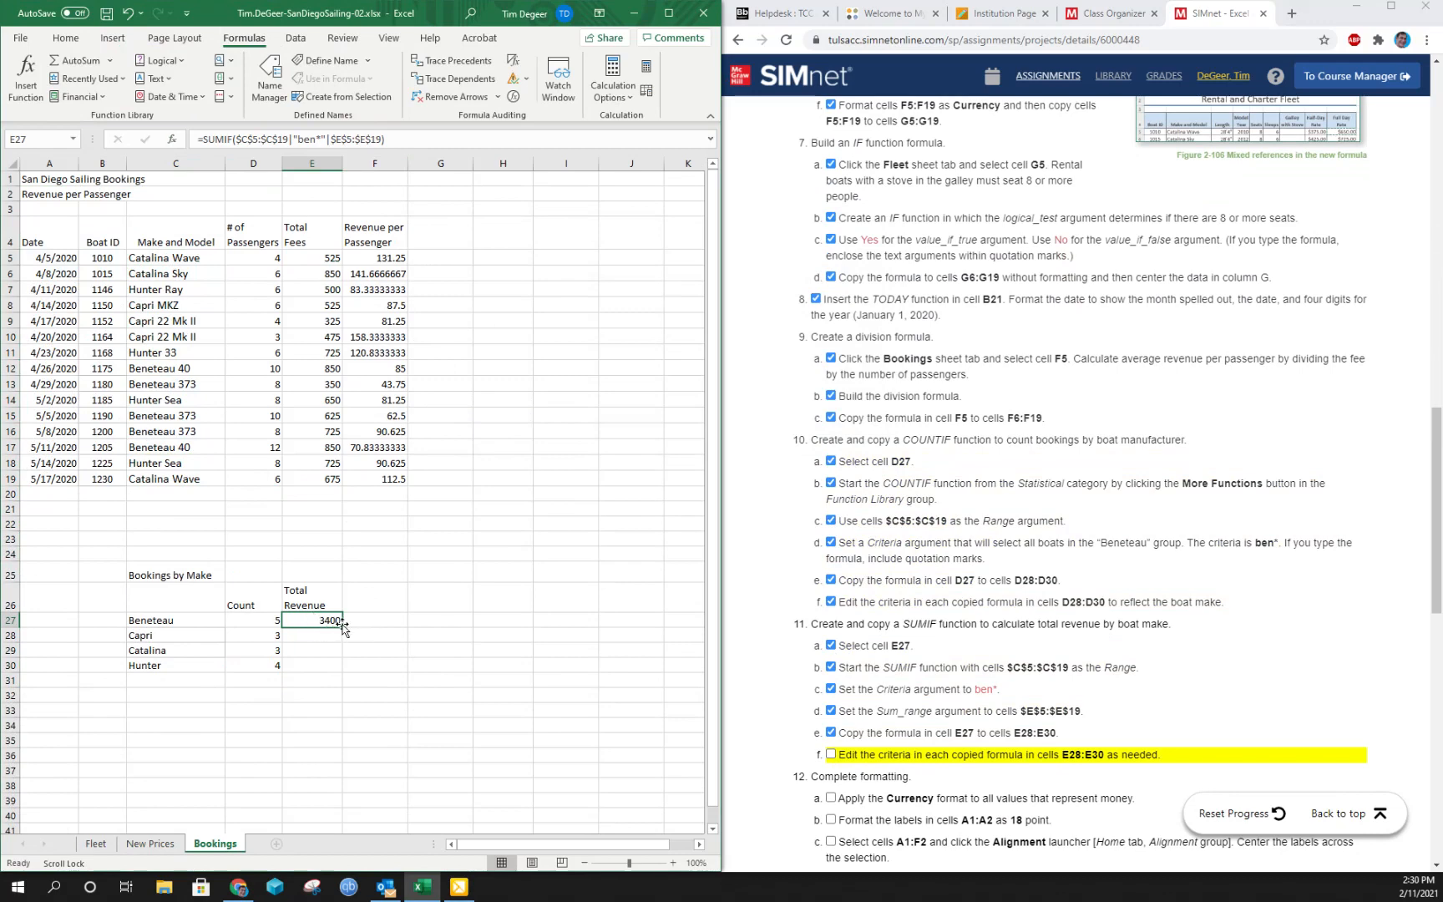
drag(341, 628, 326, 667)
- Set the Criteria argument of the SUMIF formula in cell E28 to cap* for the Capri boats
click(309, 634)
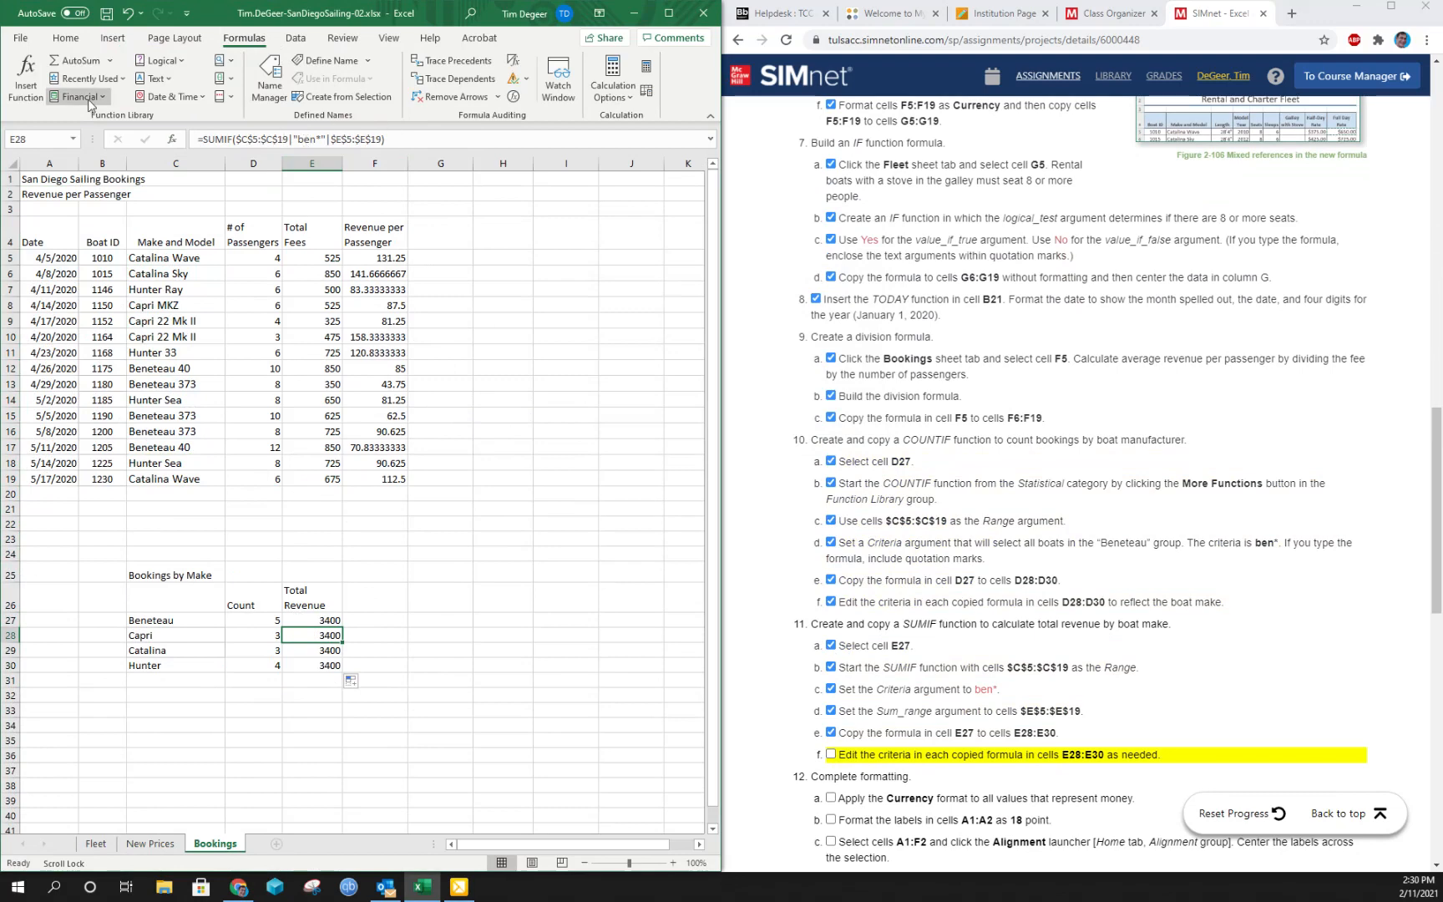
click(26, 87)
click(586, 286)
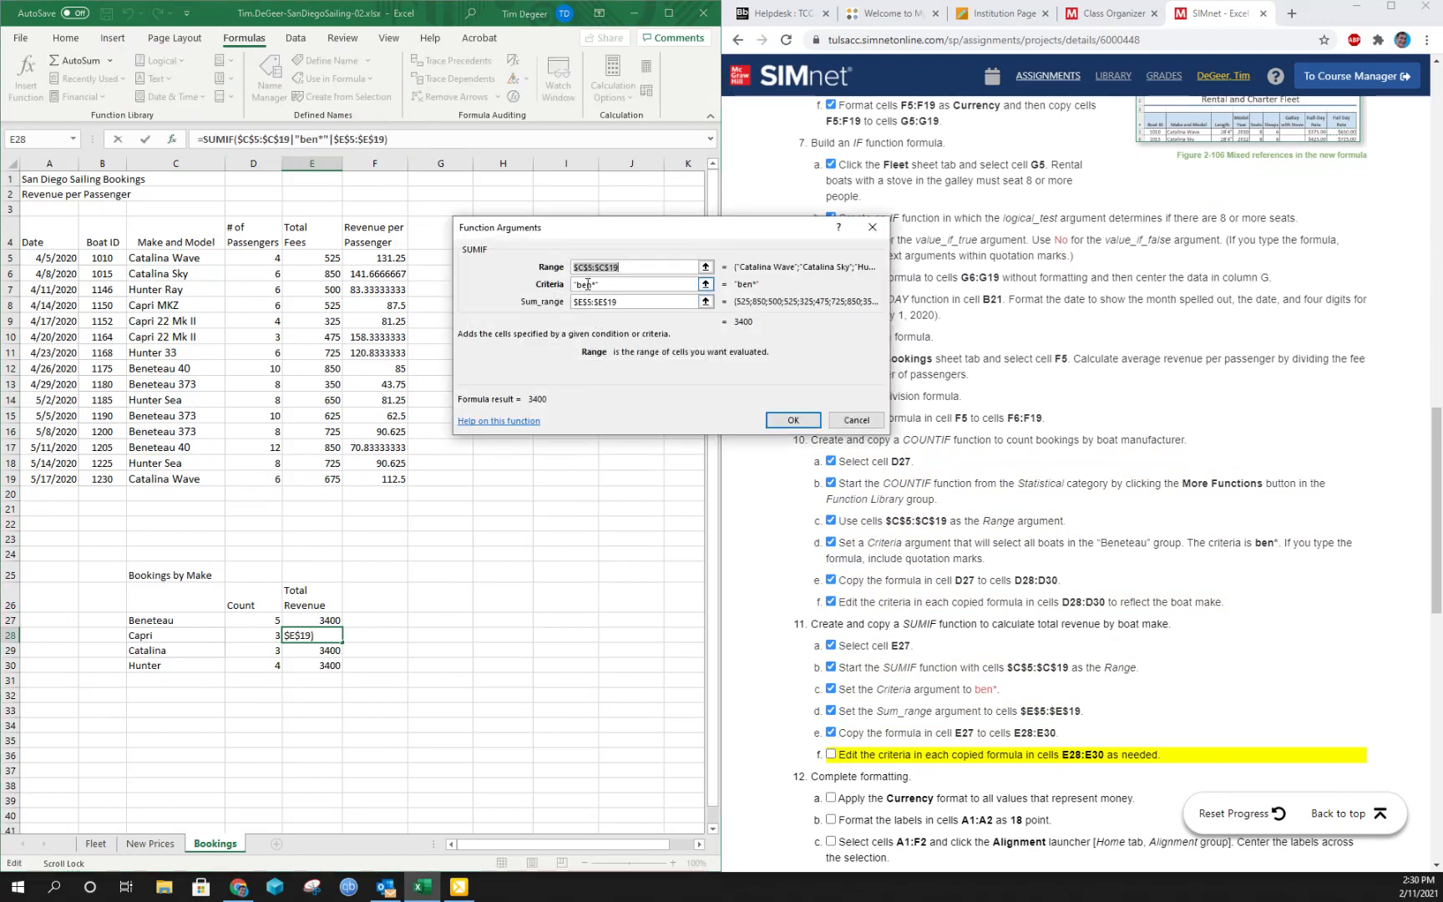
click(588, 285)
key(BackSpace)
key(BackSpace)
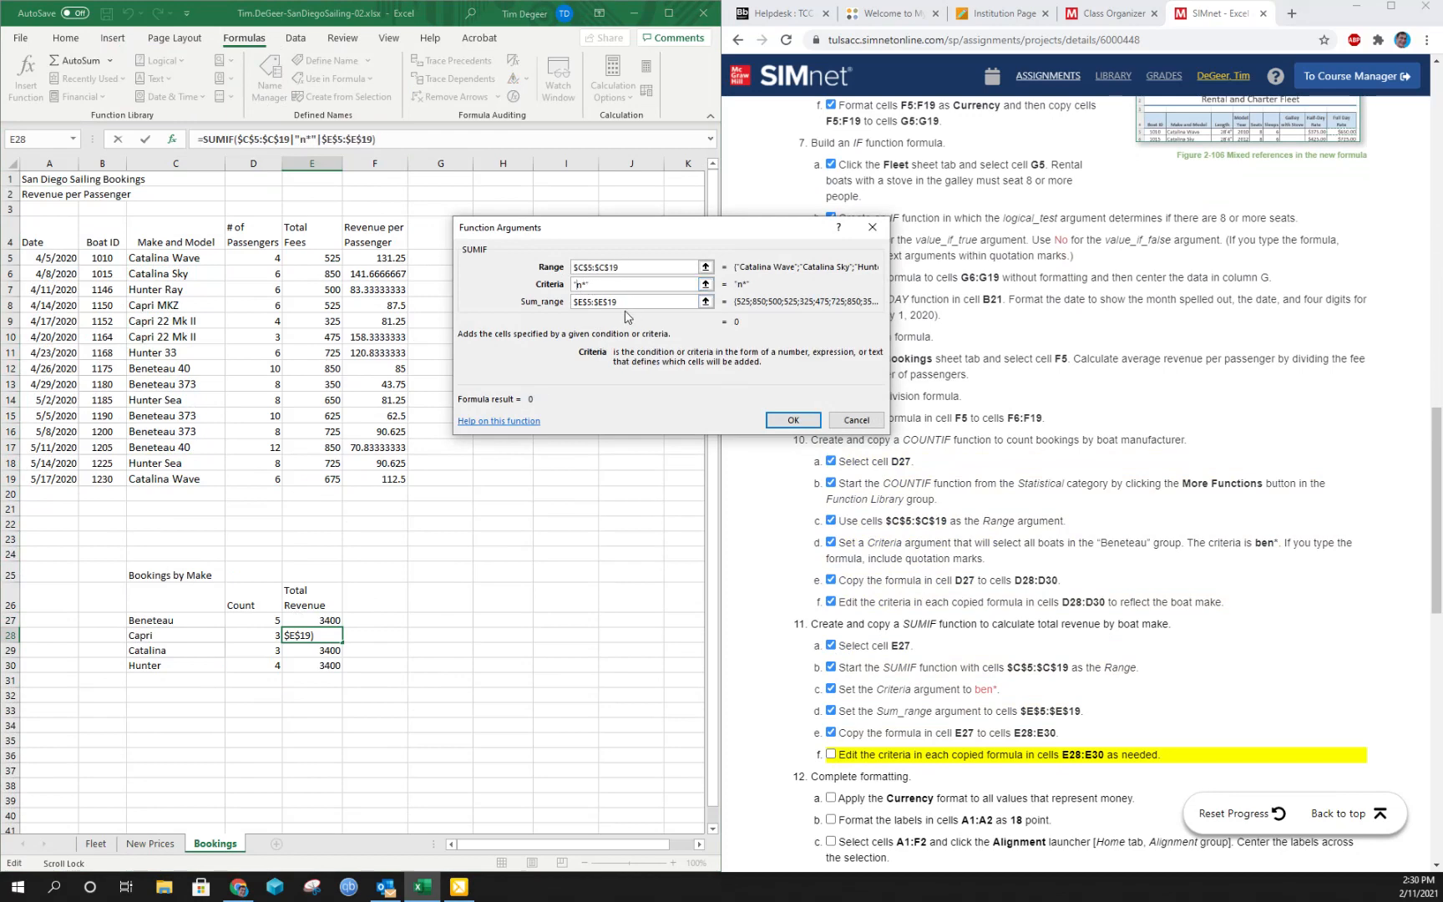
key(Delete)
text(cap)
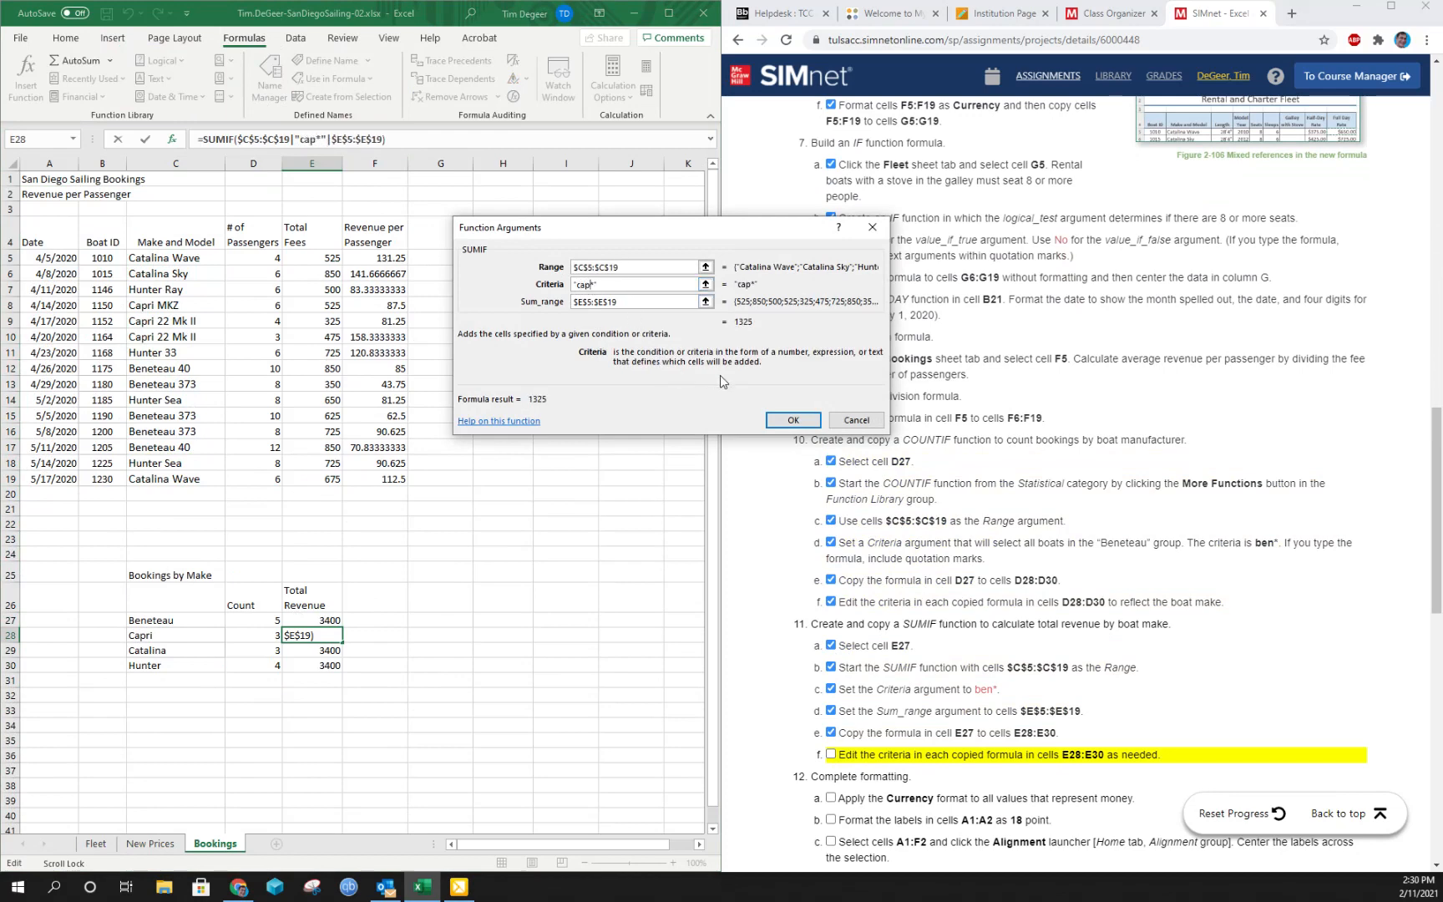
click(793, 419)
- Edit the SUMIF criteria in cell E29 to cat* for the Catalina boats
click(319, 649)
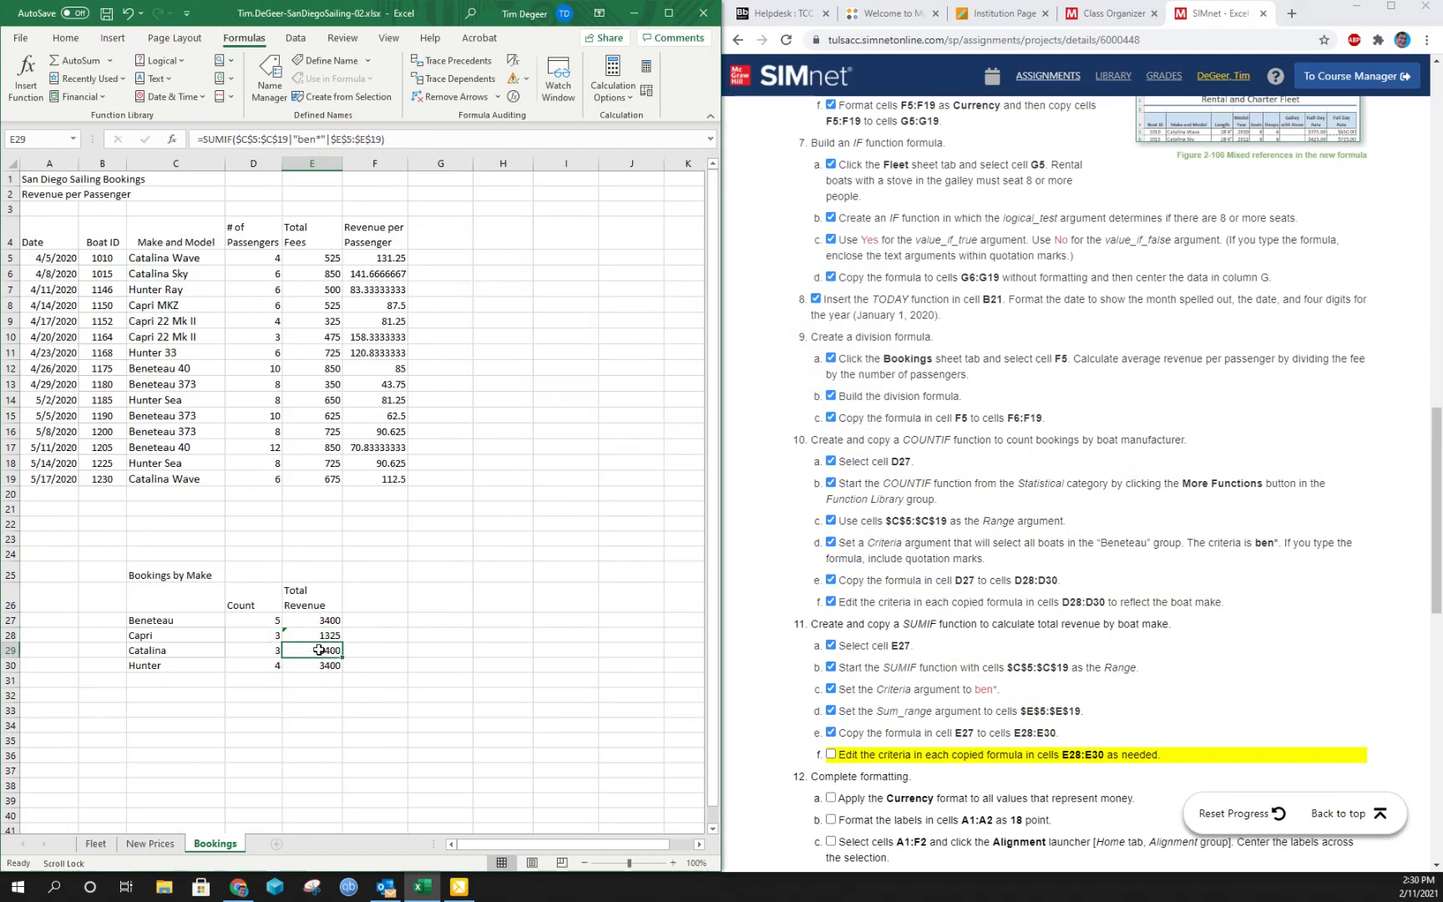
click(317, 146)
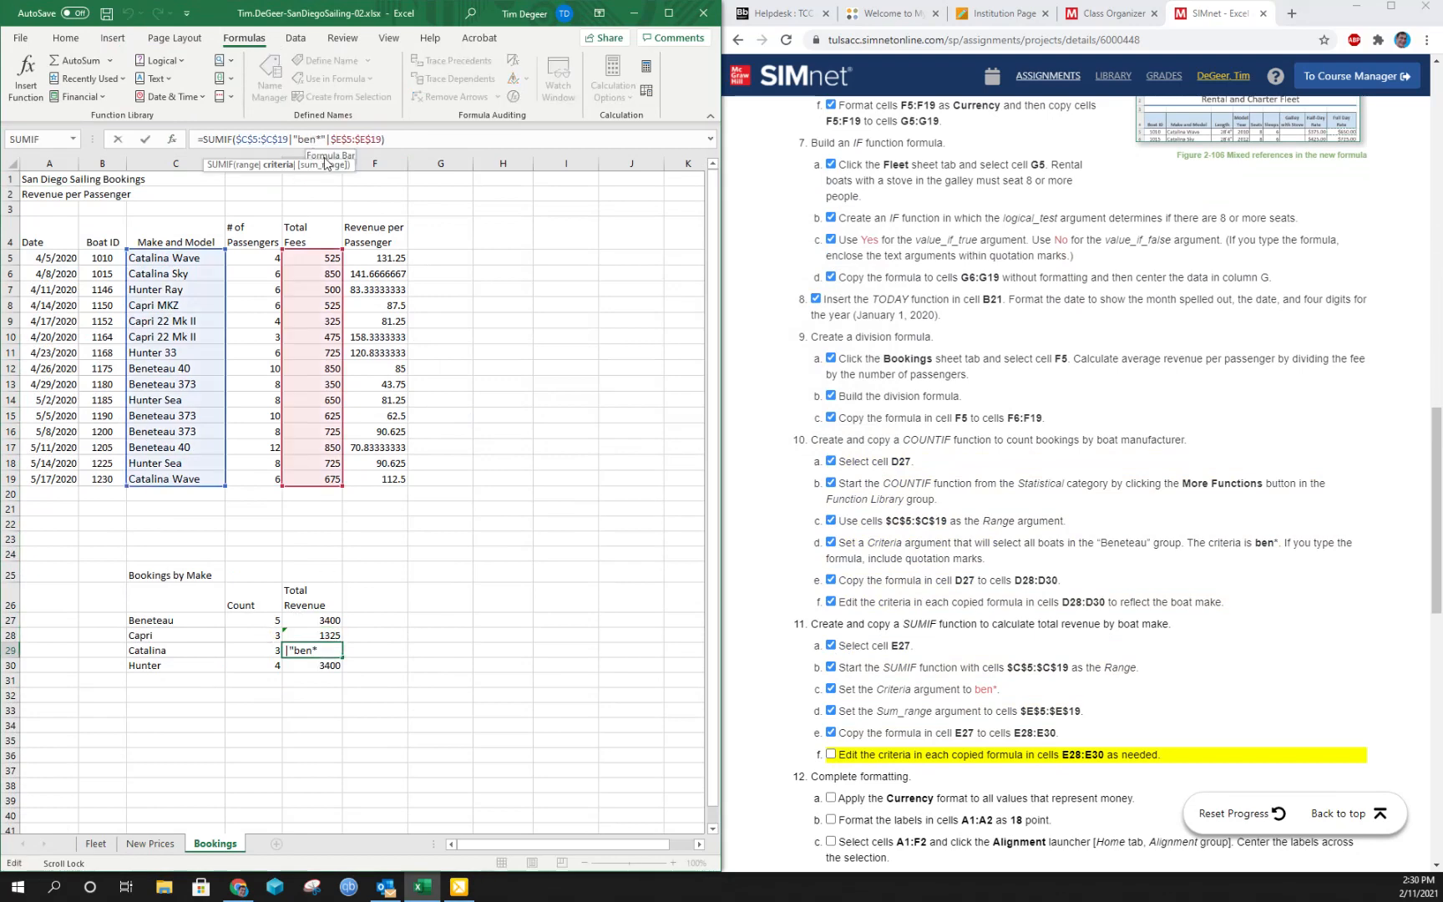
key(BackSpace)
key(BackSpace)
key(BackSpace)
text(c)
key(Return)
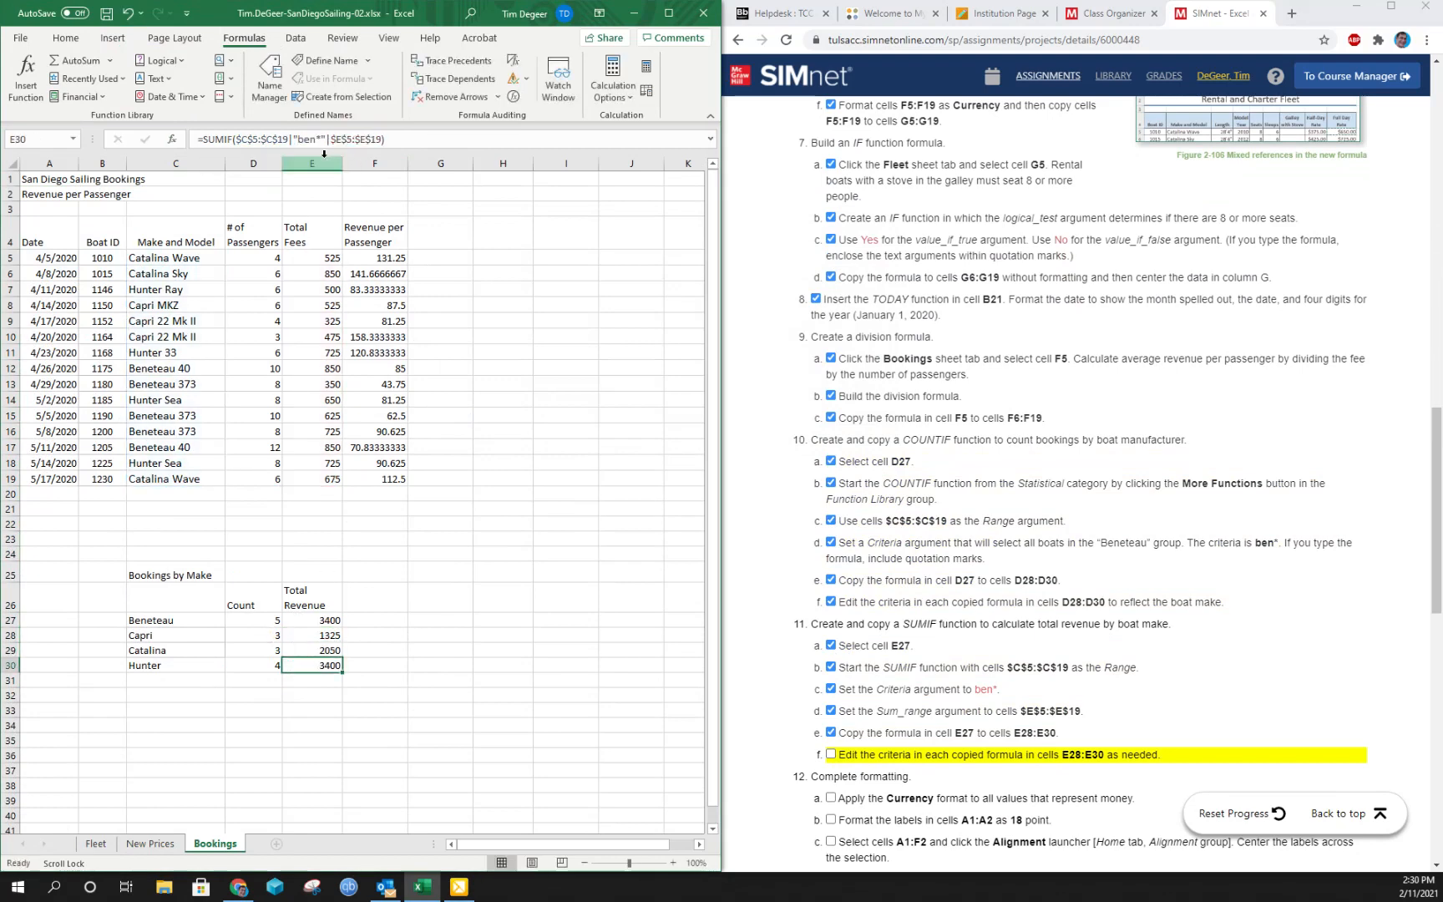
- Edit the SUMIF criteria in cell E30 to hun* for the Hunter boats and mark instruction 11f complete
click(313, 139)
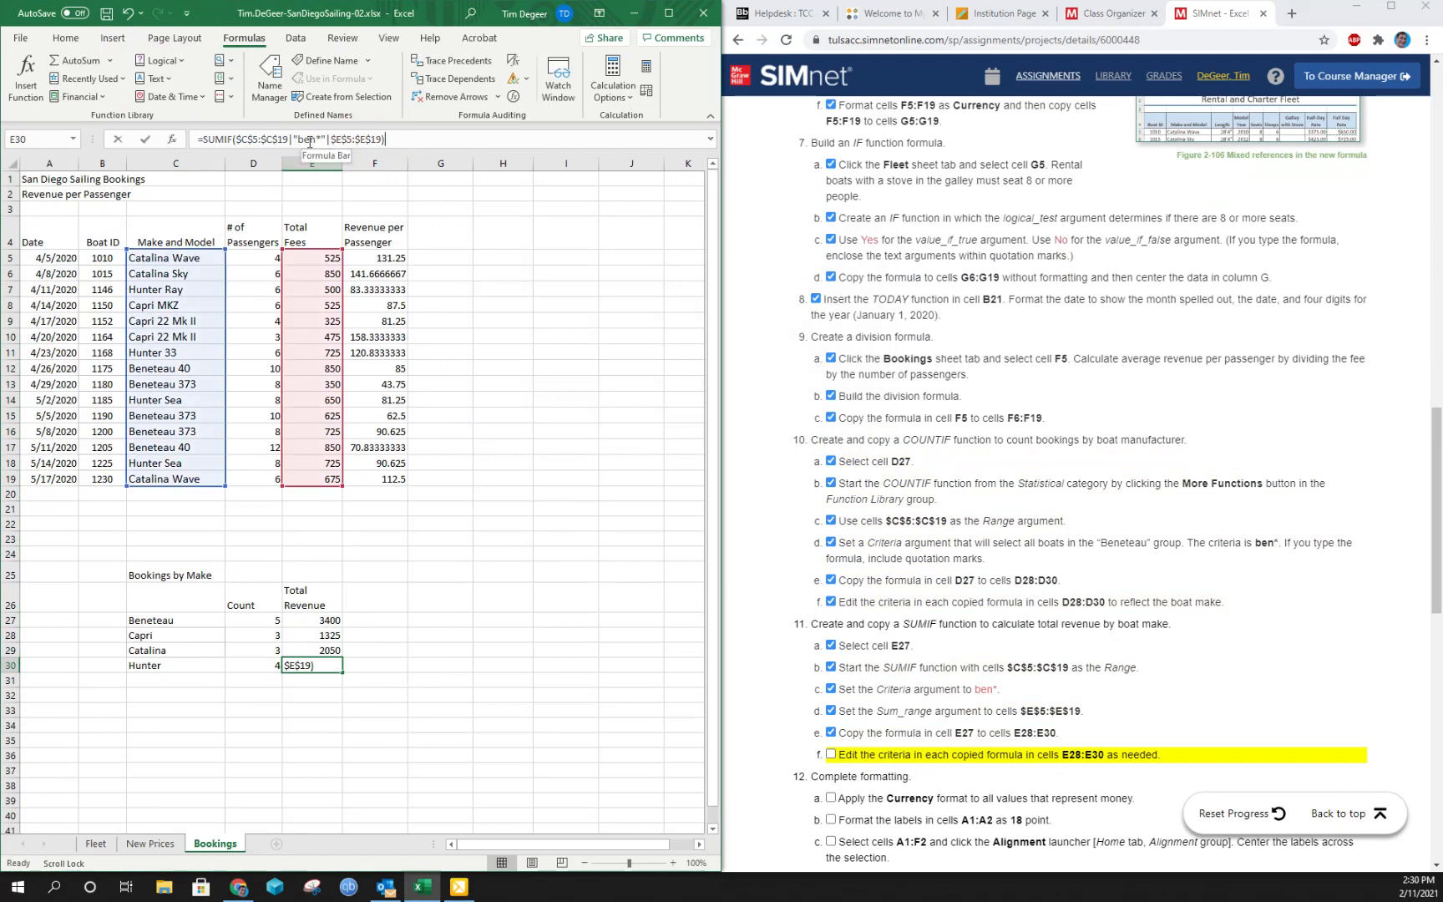
key(BackSpace)
key(BackSpace)
text(hu)
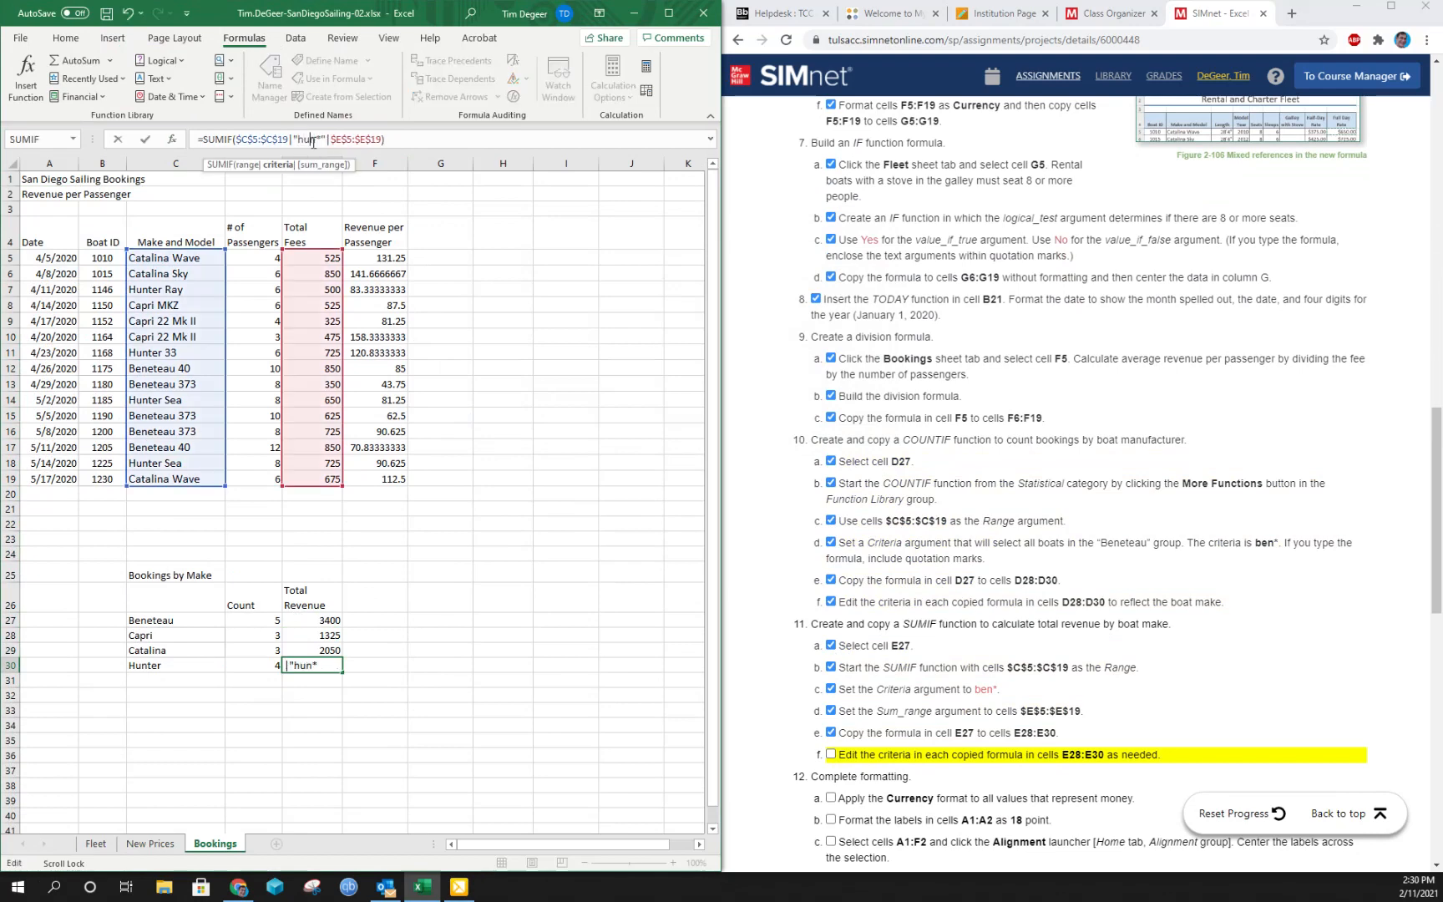
key(Return)
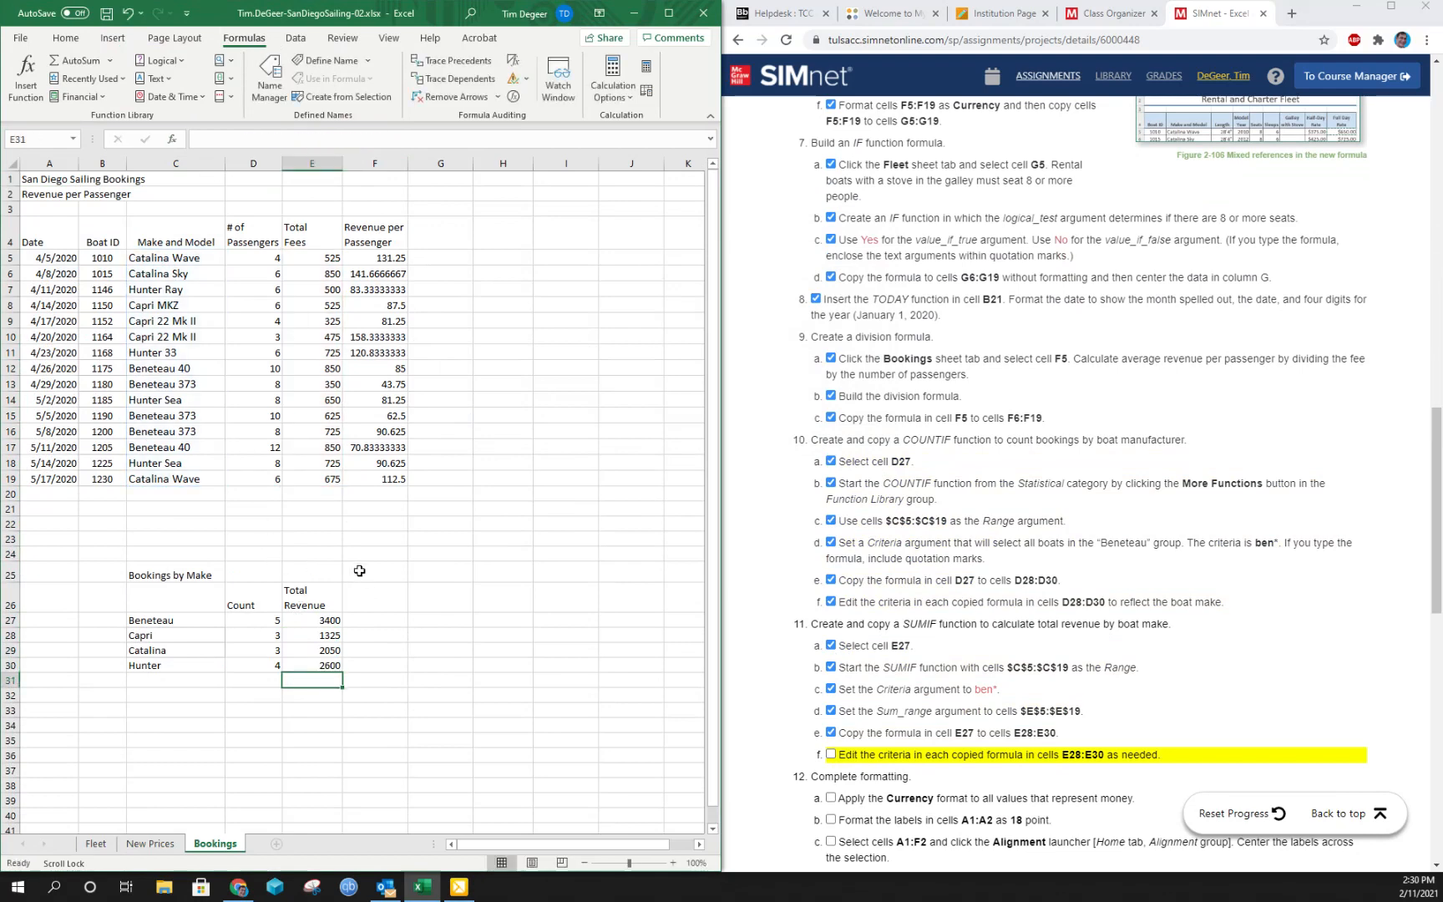
click(832, 754)
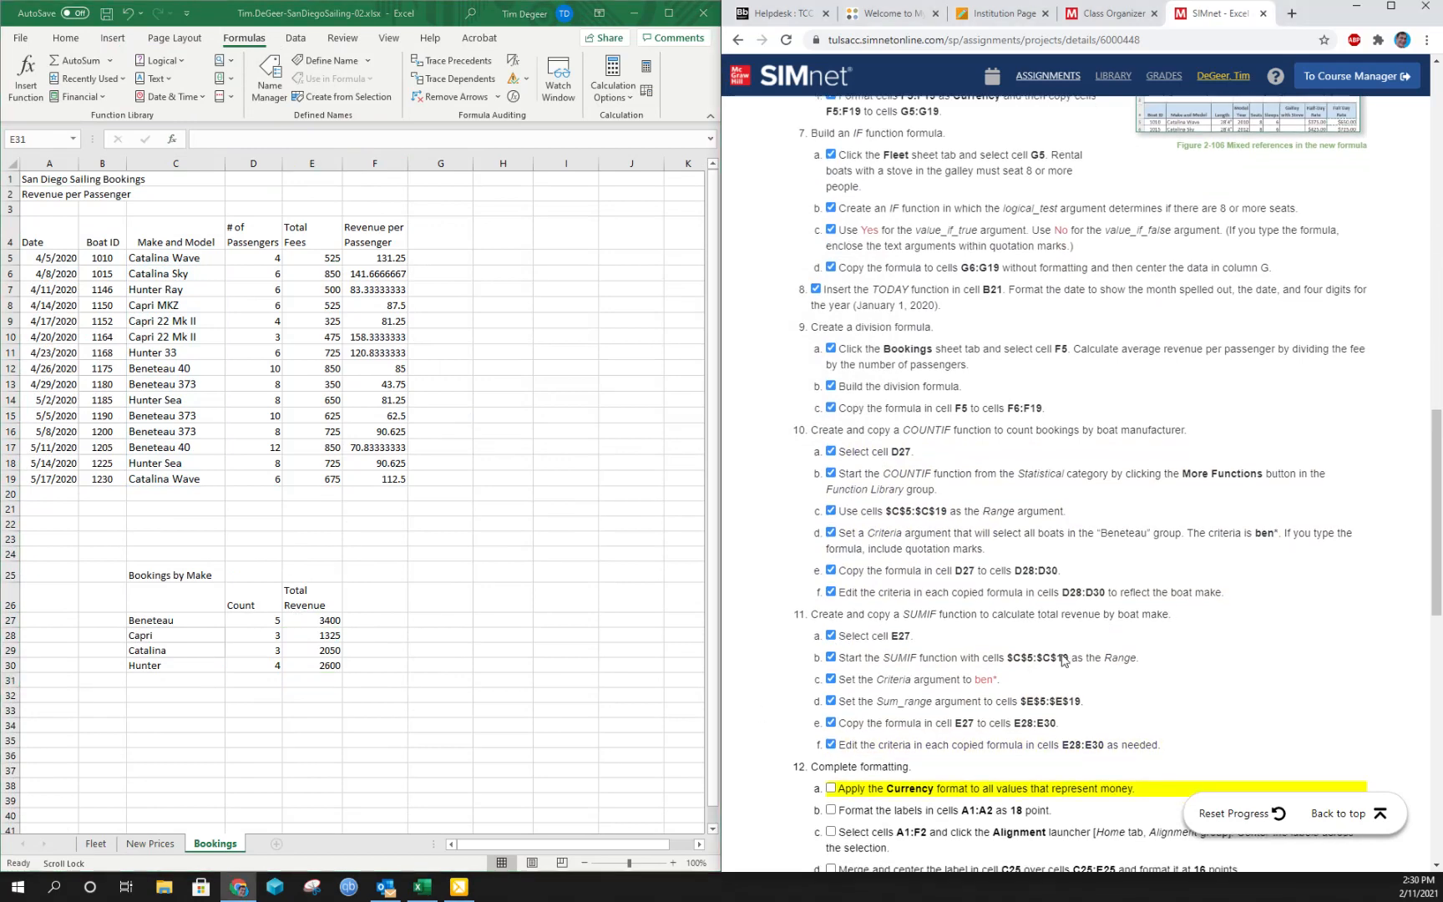
- Apply the Currency format to cells E5:F19 and E27:E30, and mark instruction 12a complete
scroll(993, 643, down, 2)
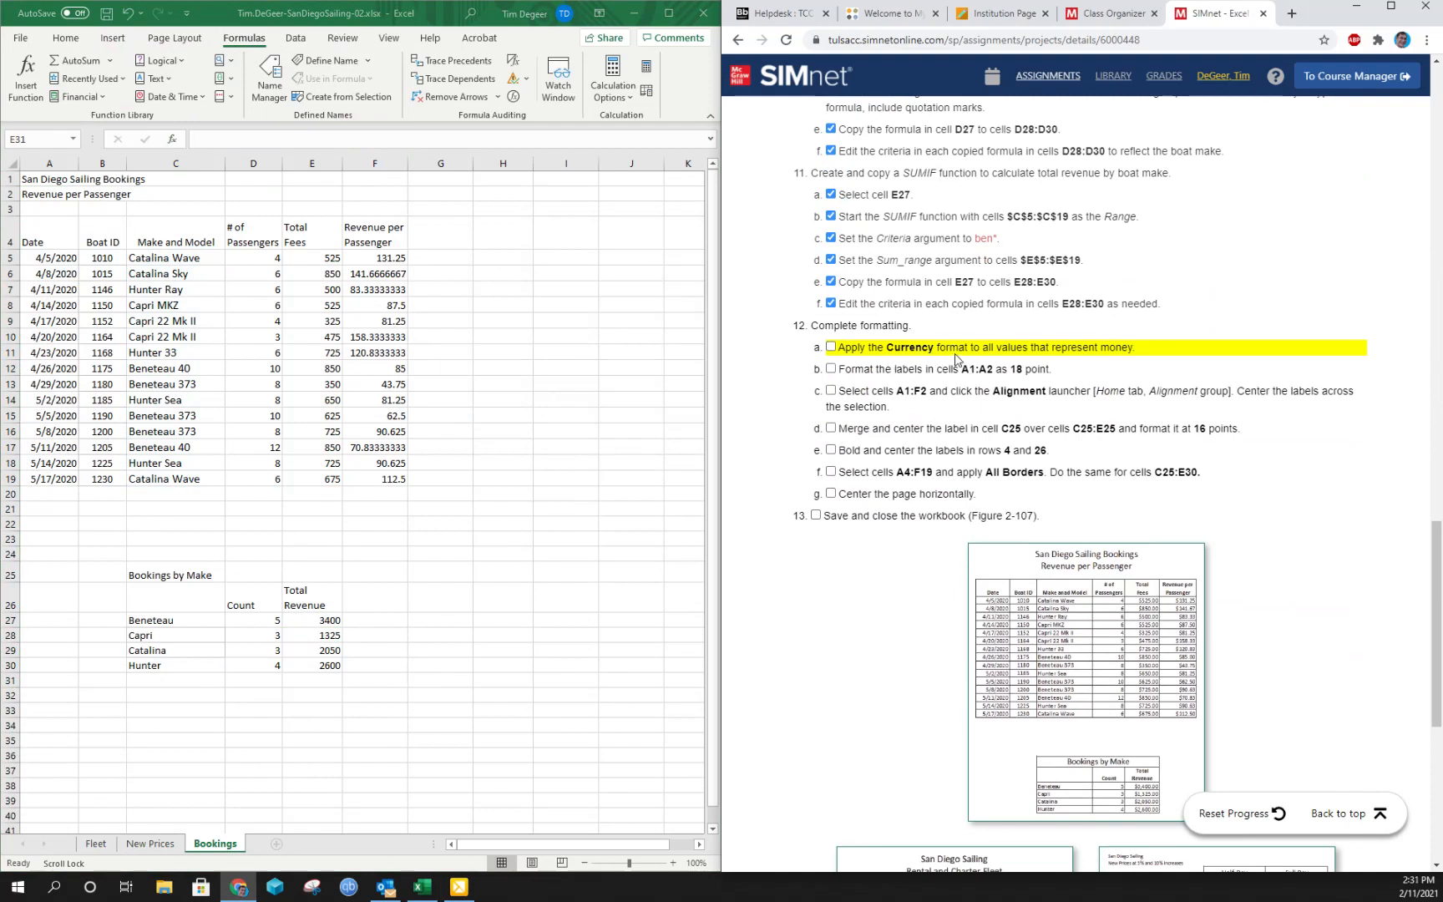
click(311, 258)
drag(301, 257, 377, 479)
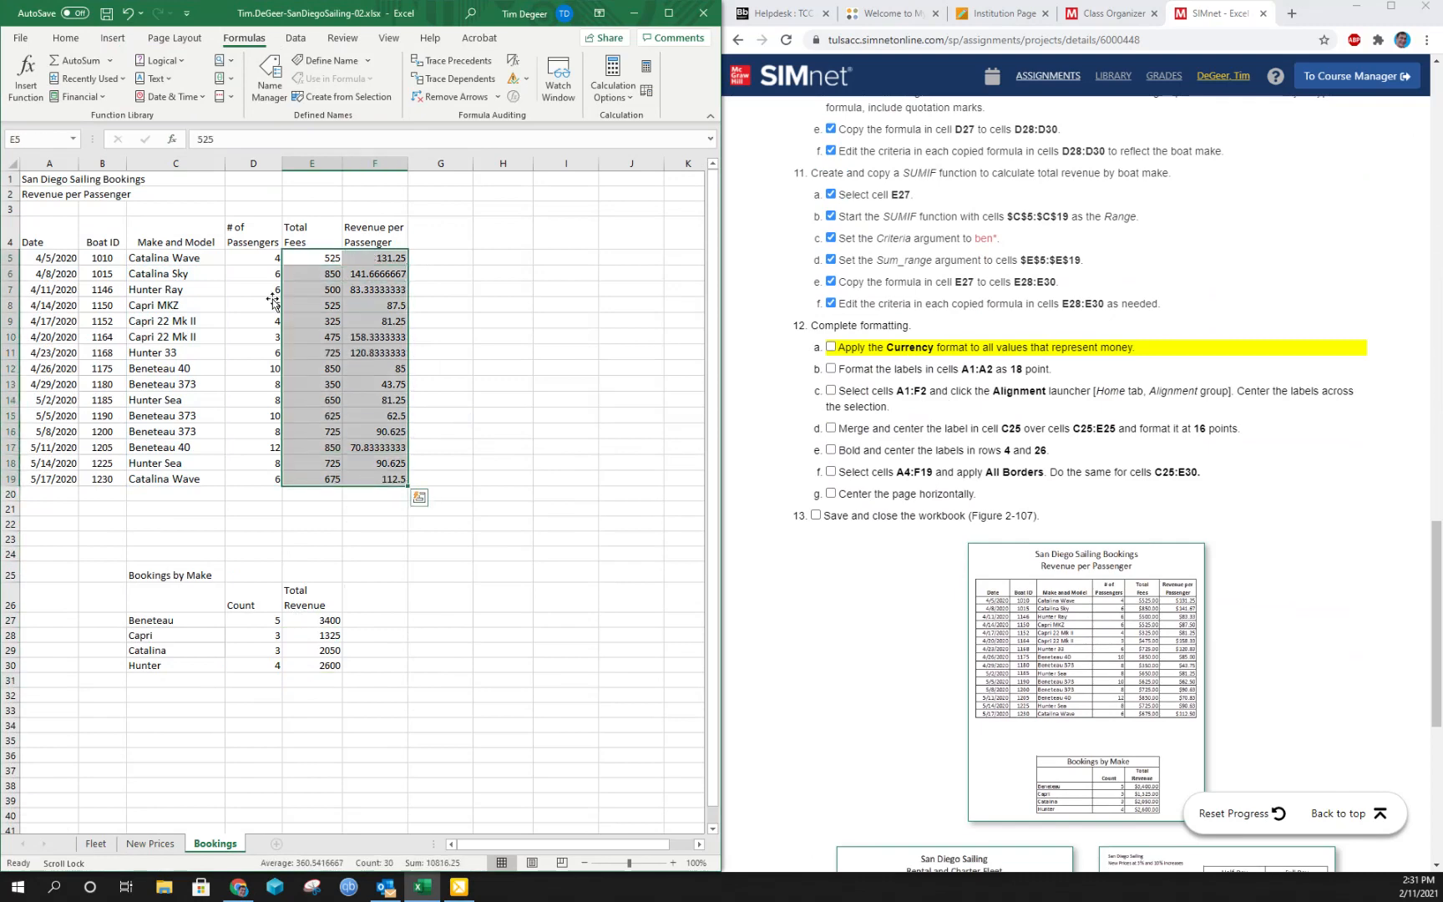
click(67, 38)
click(340, 61)
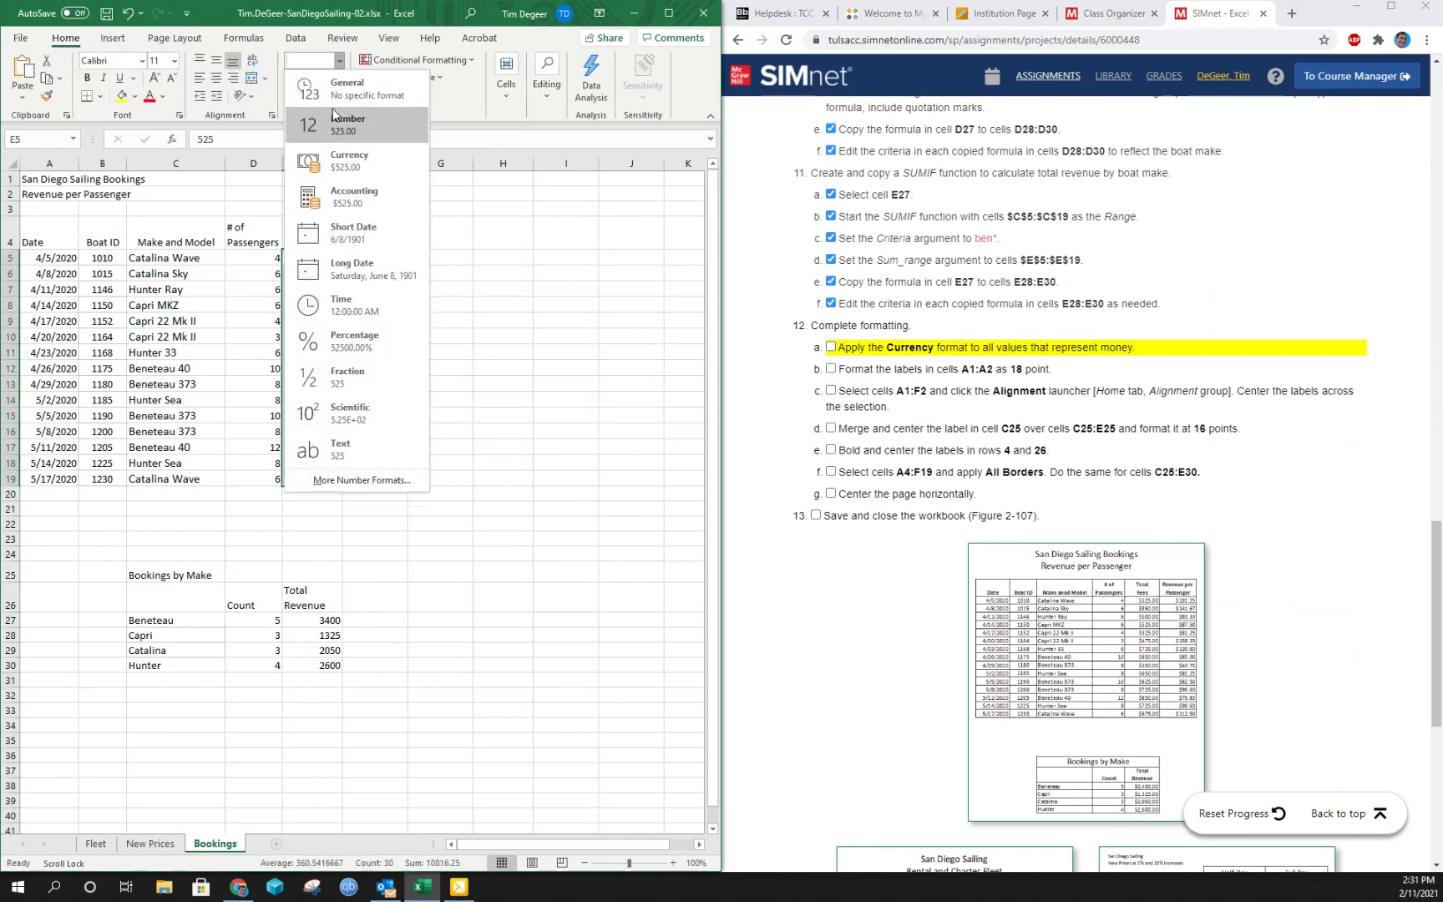
click(339, 163)
drag(311, 621, 313, 665)
click(341, 61)
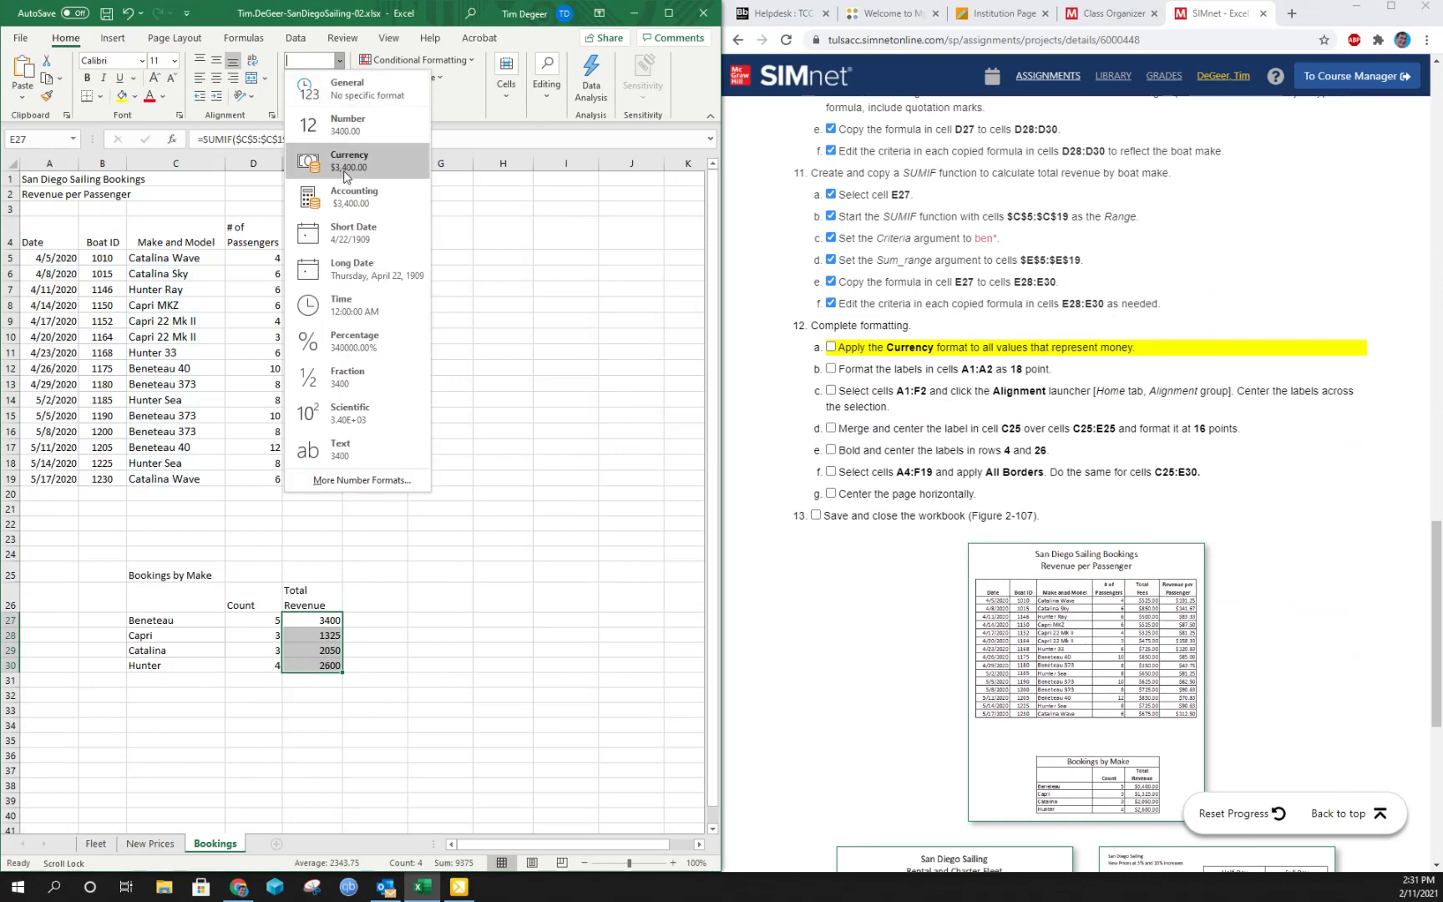
click(339, 159)
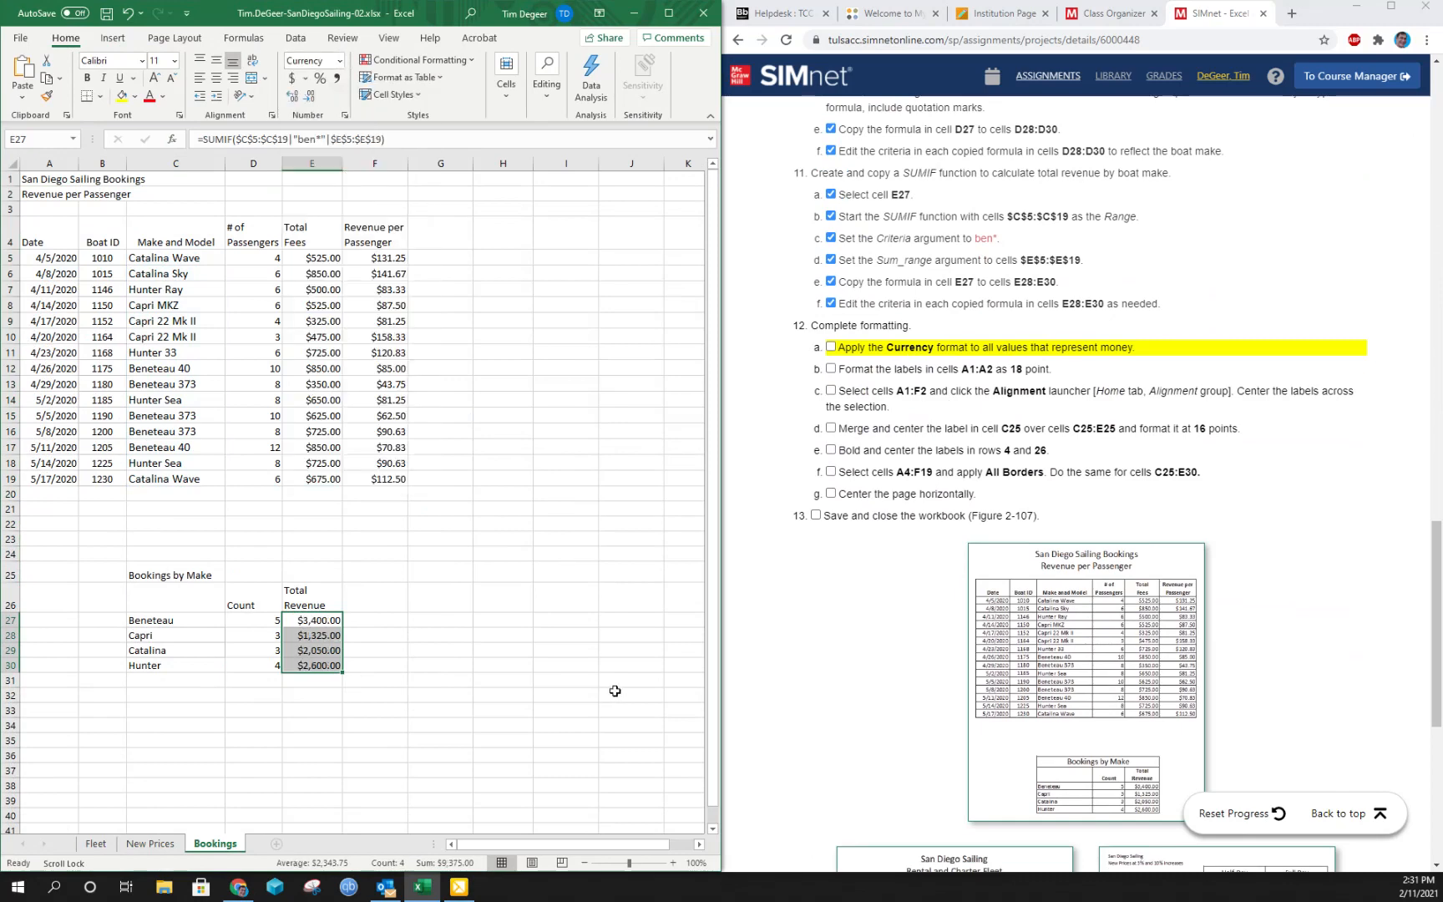
click(831, 347)
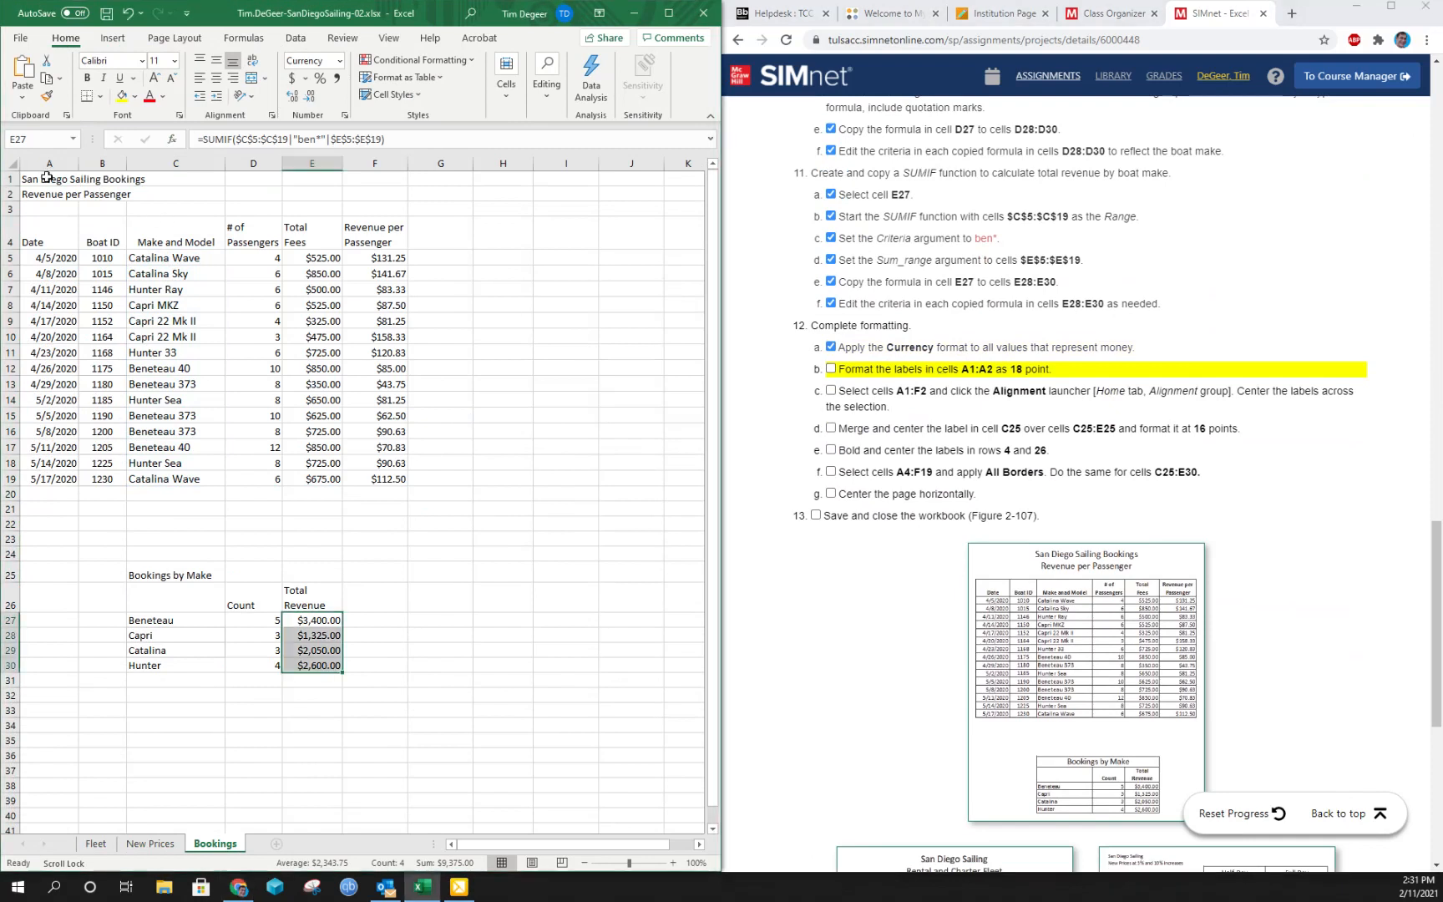
- Set the title labels in cells A1:A2 to 18 point and mark instruction 12b complete
drag(46, 178, 49, 194)
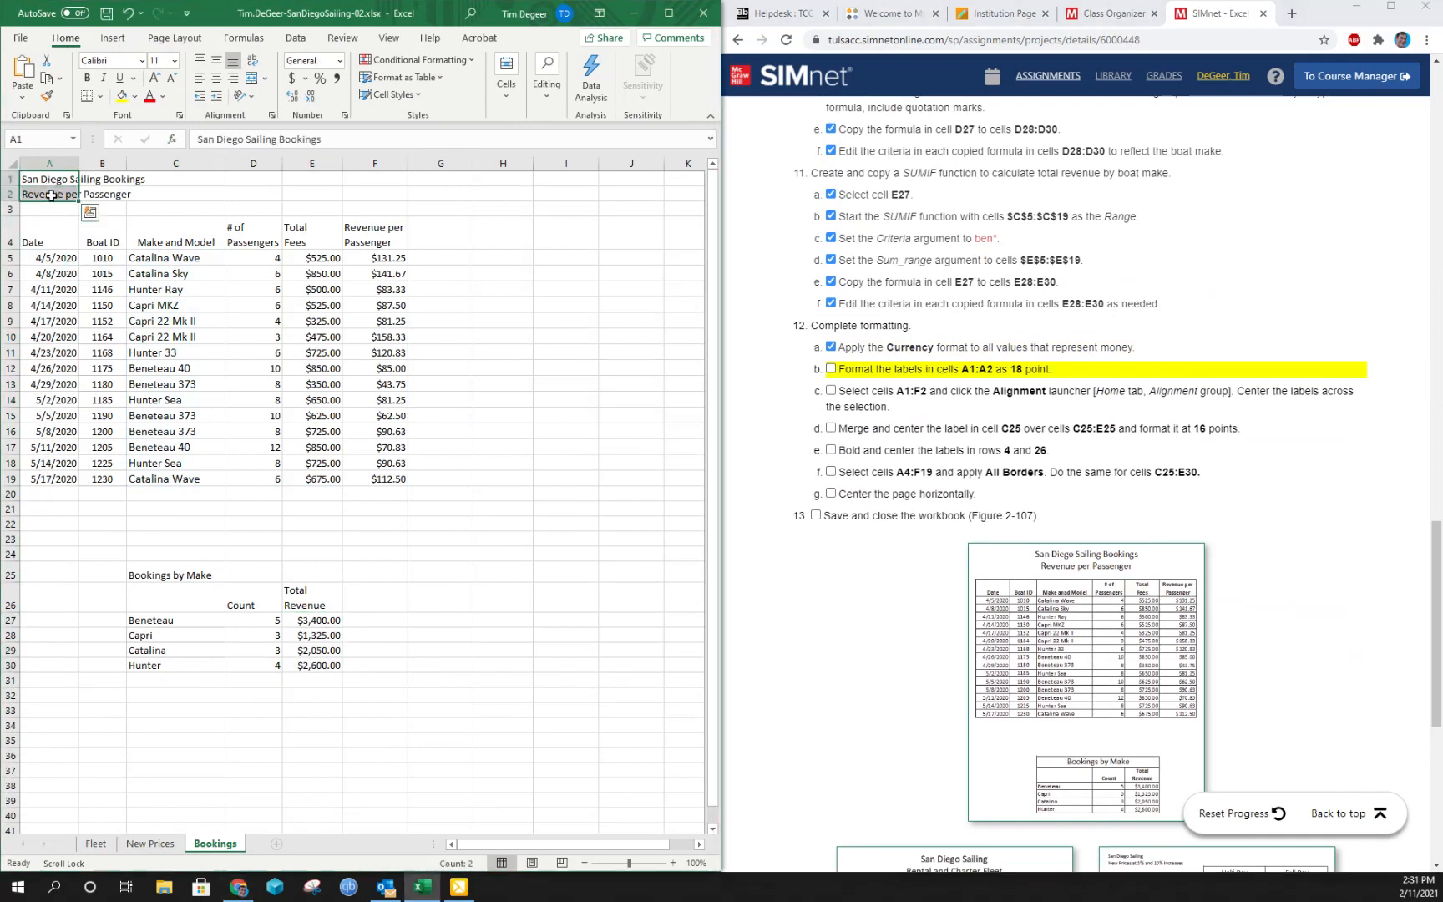
click(173, 60)
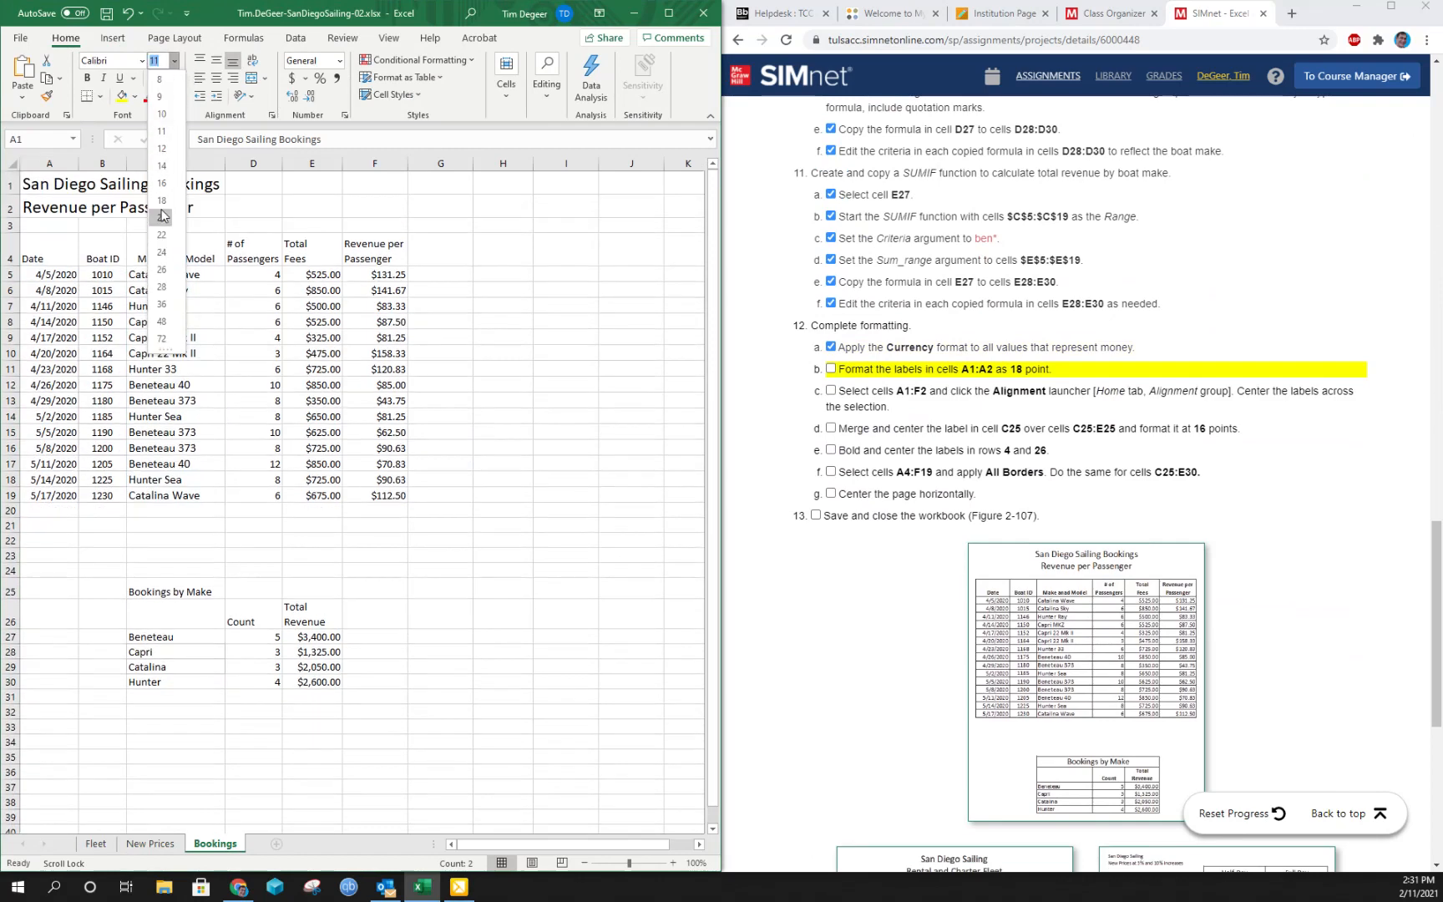
click(162, 201)
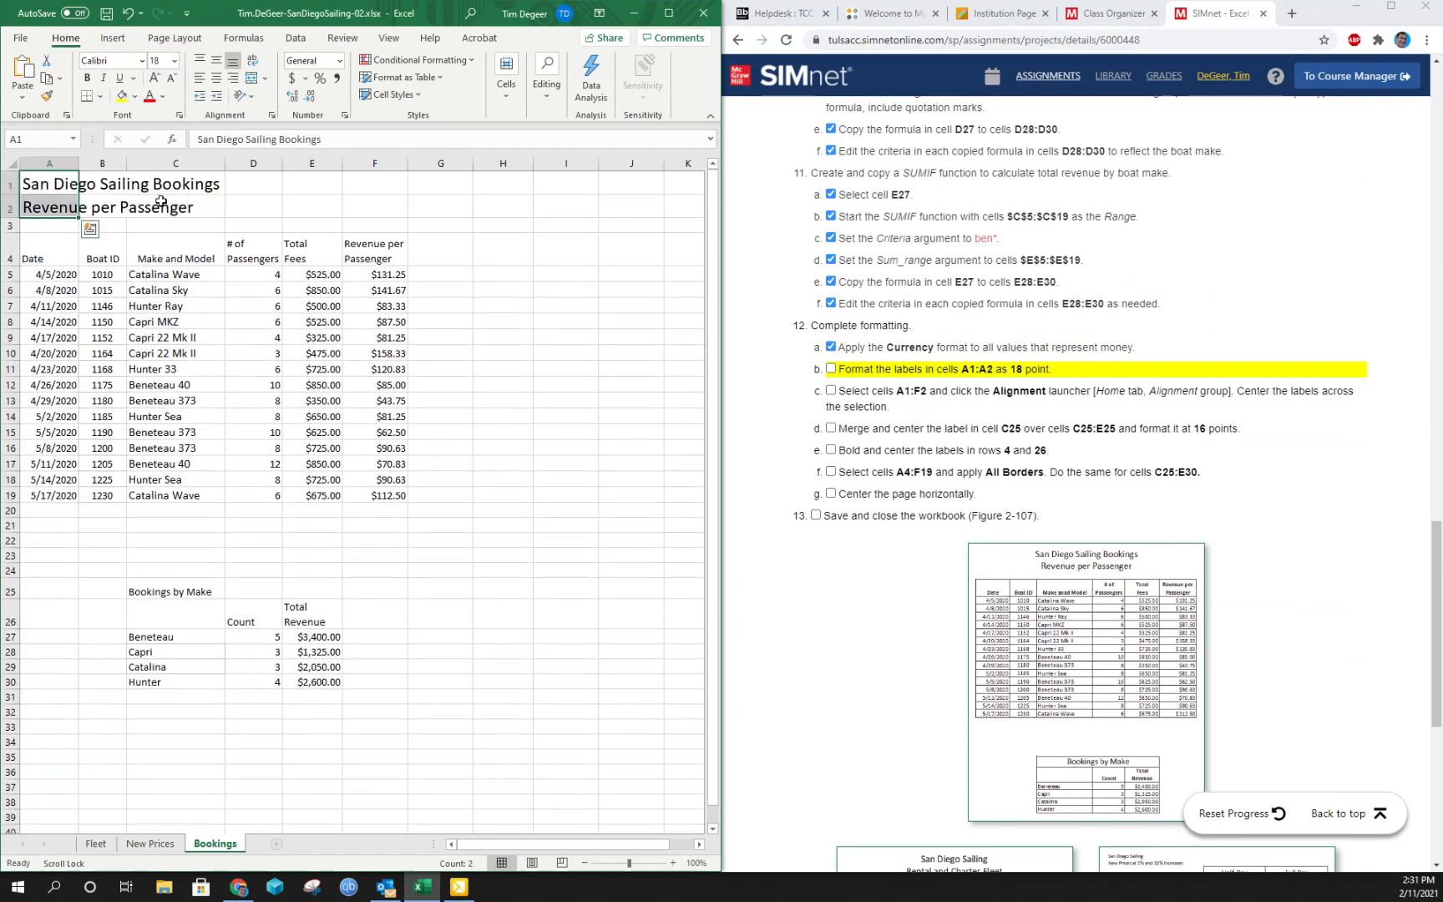
click(831, 369)
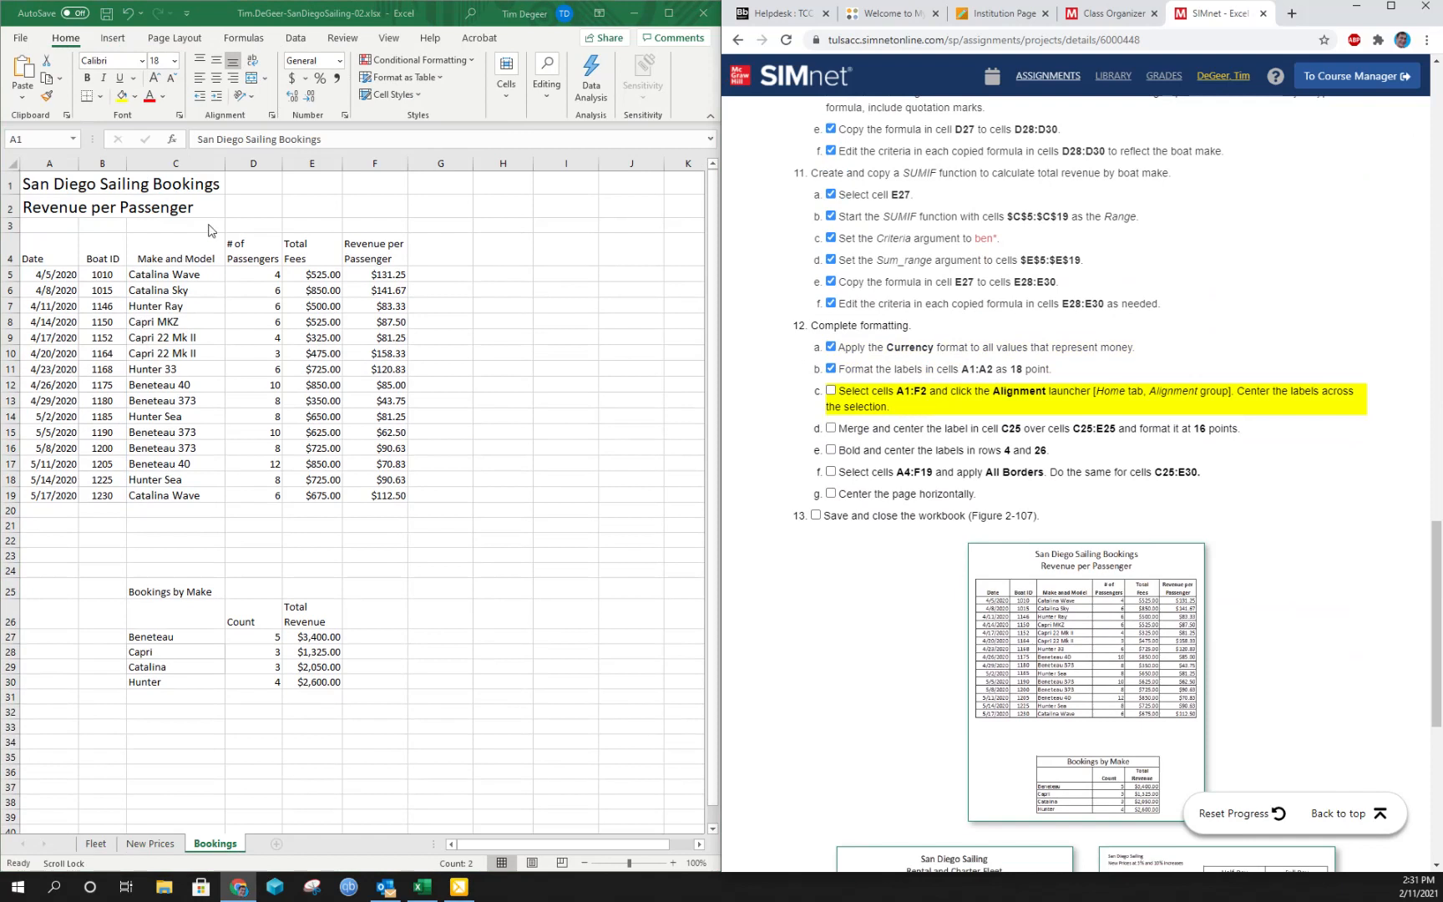
- Set the horizontal alignment of cells A1:F2 to Center Across Selection and mark instruction 12c complete
drag(30, 183, 373, 201)
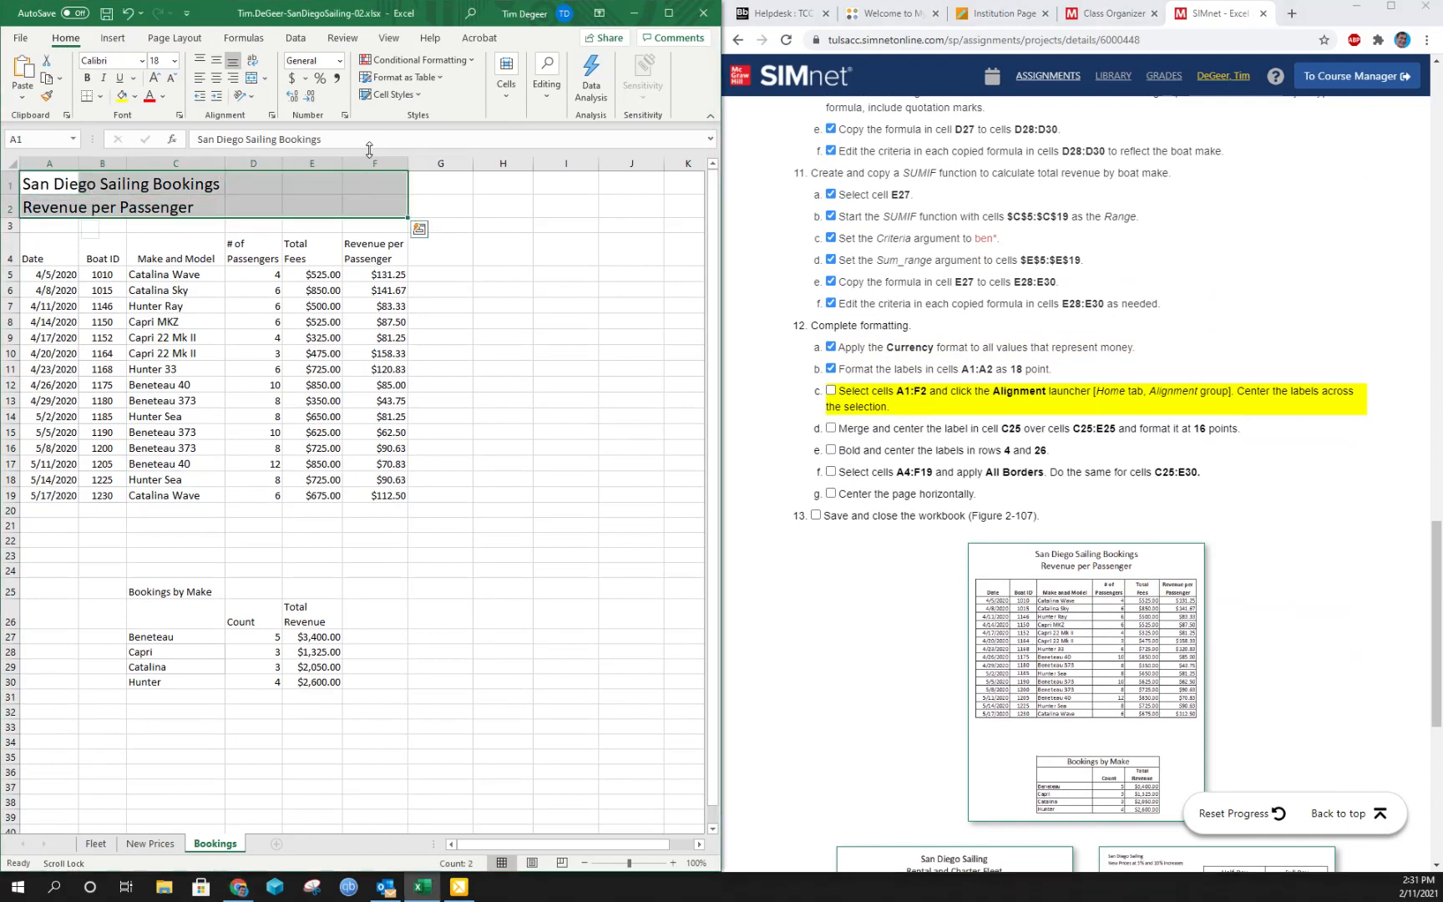
click(271, 117)
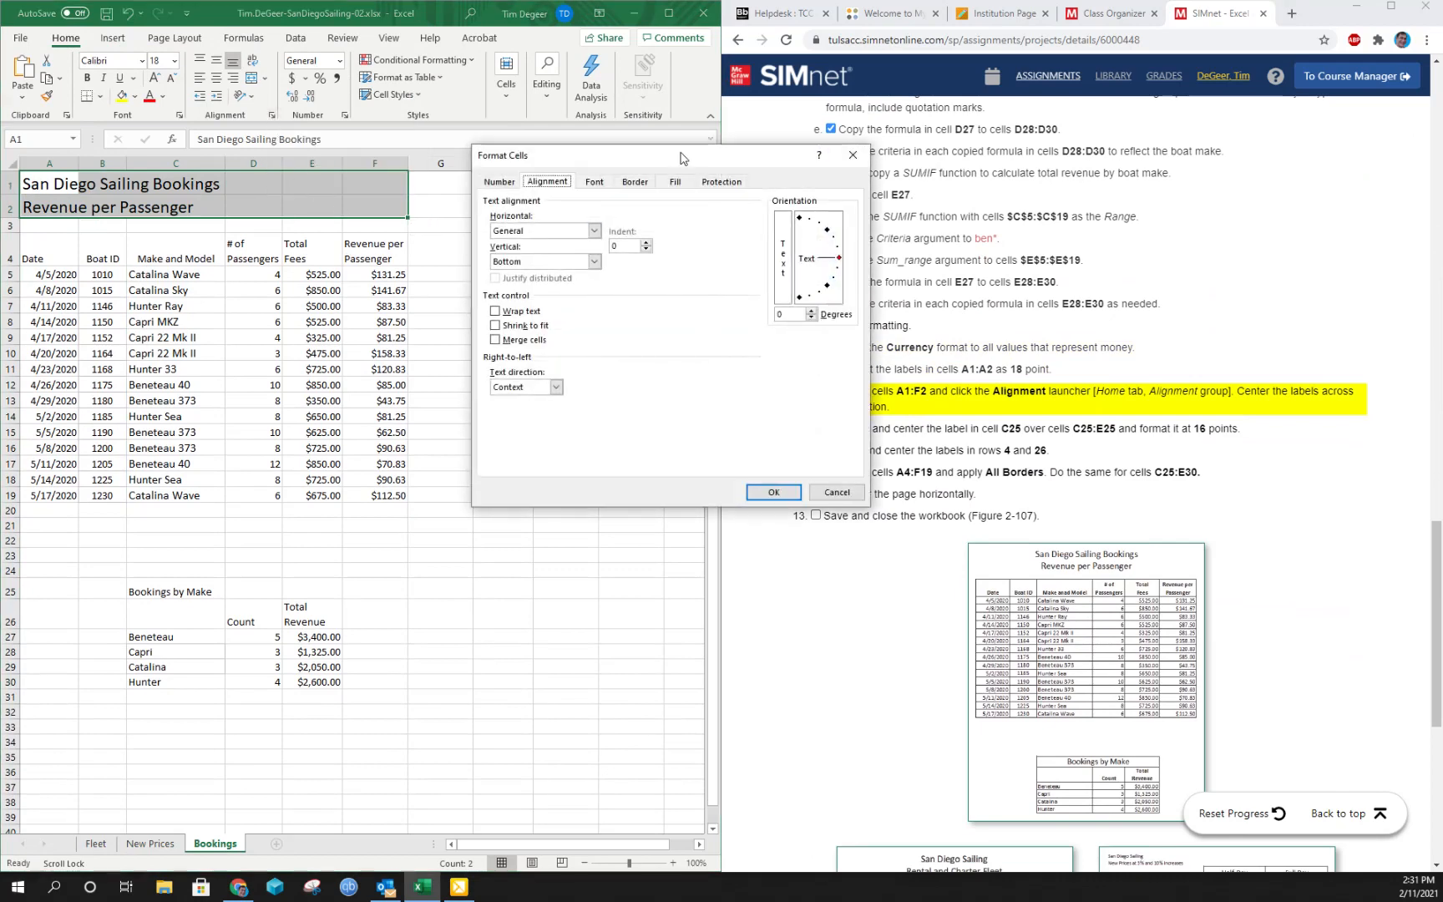
drag(680, 157, 535, 171)
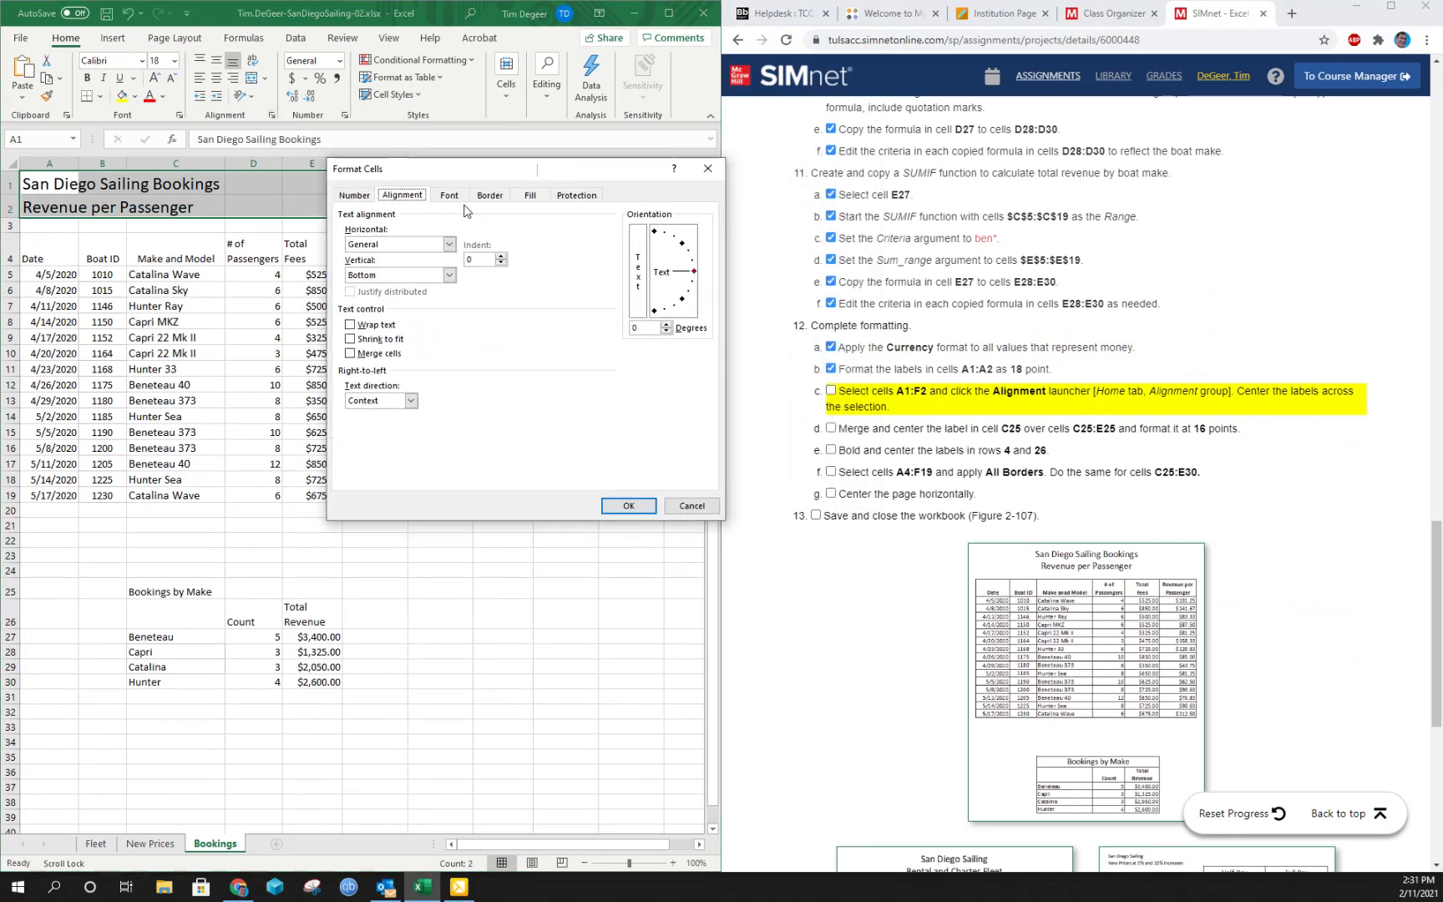
click(449, 243)
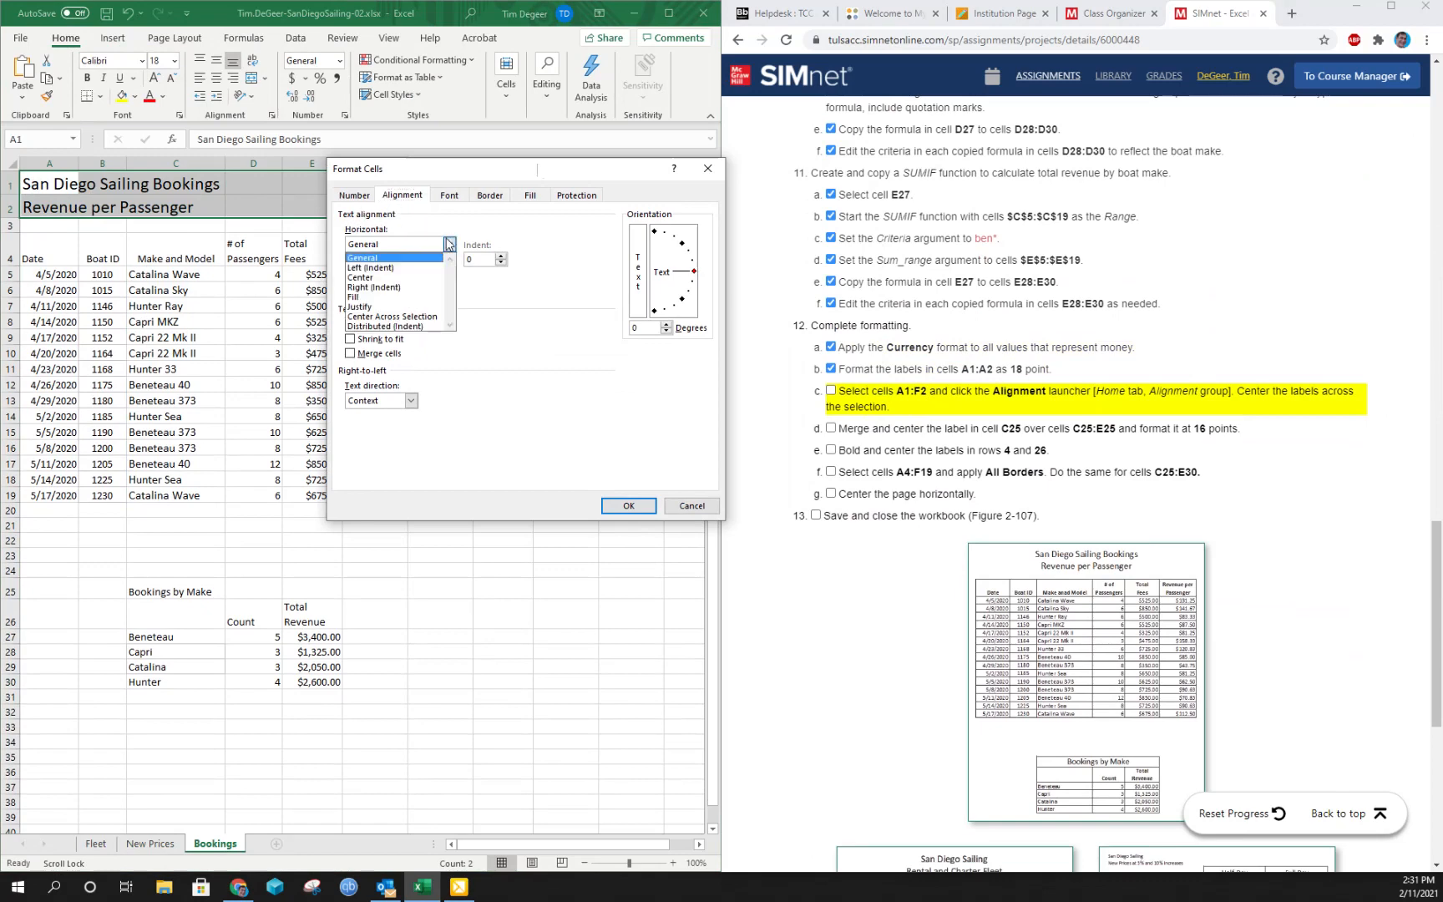
click(410, 317)
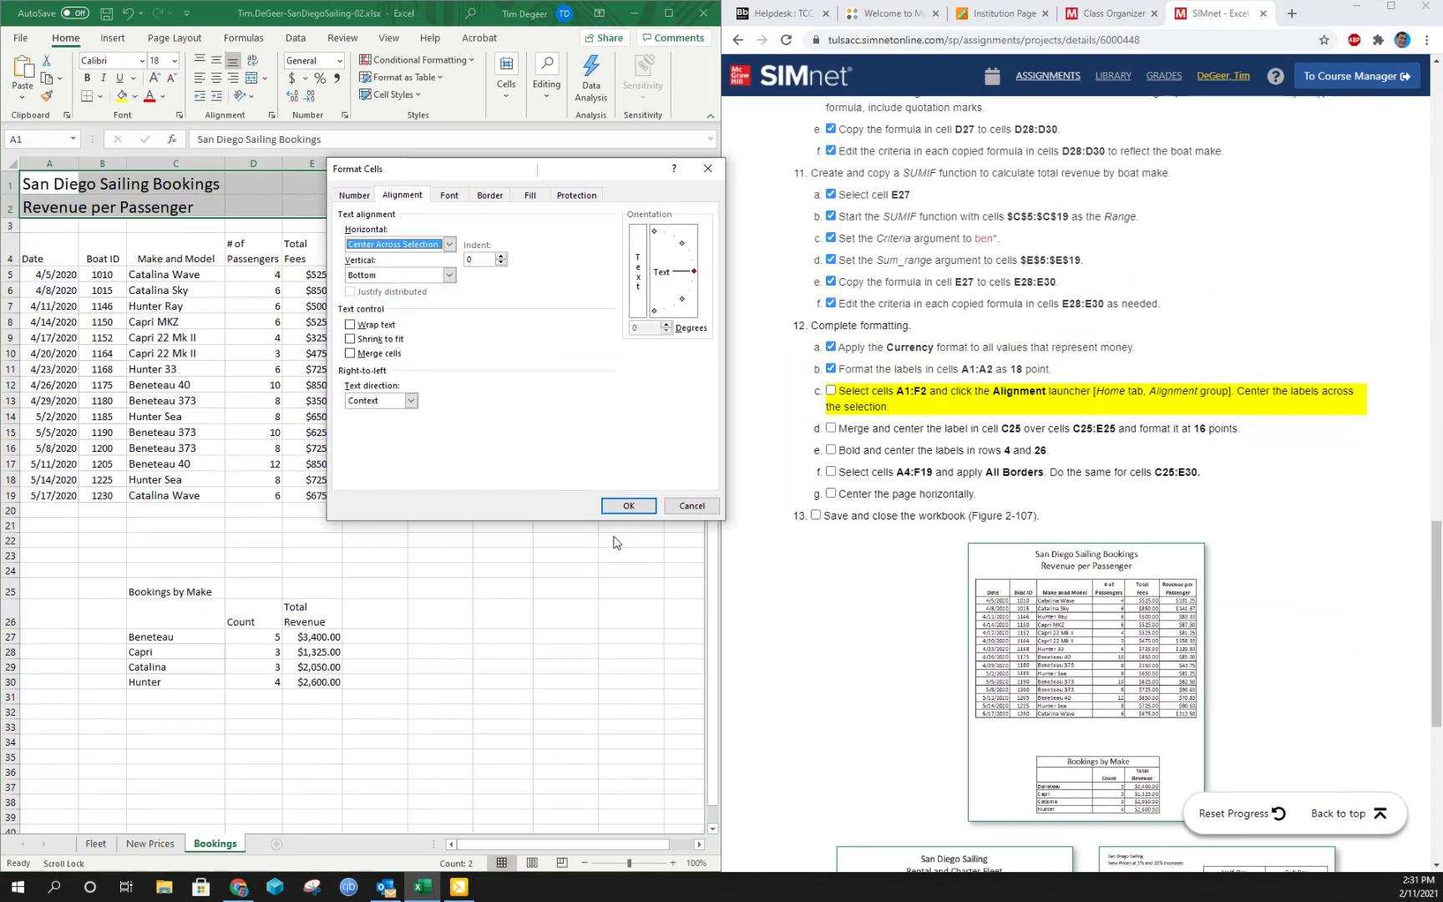
click(637, 505)
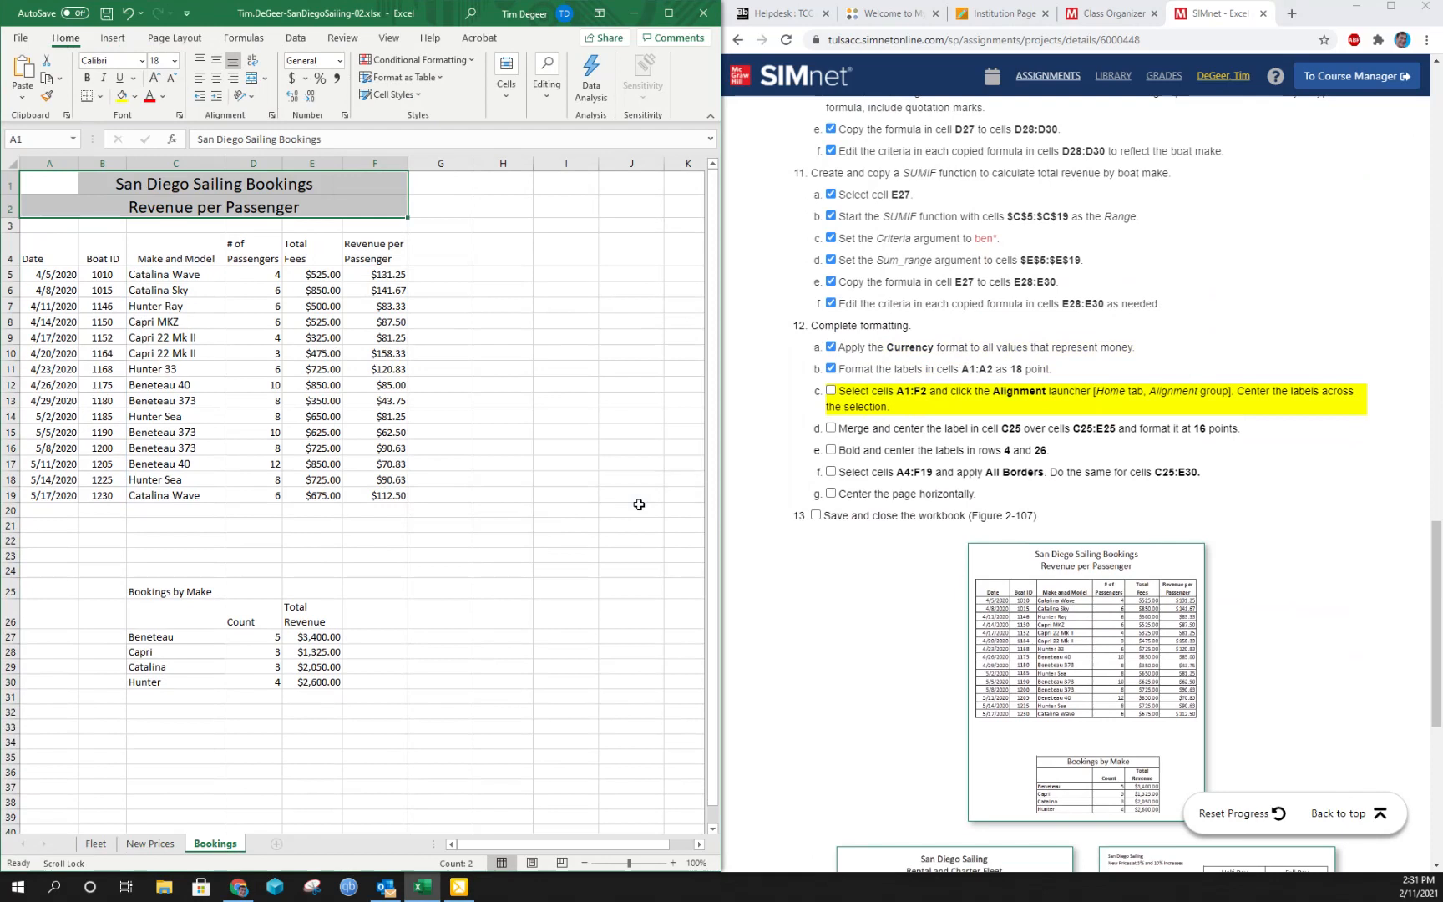
click(831, 391)
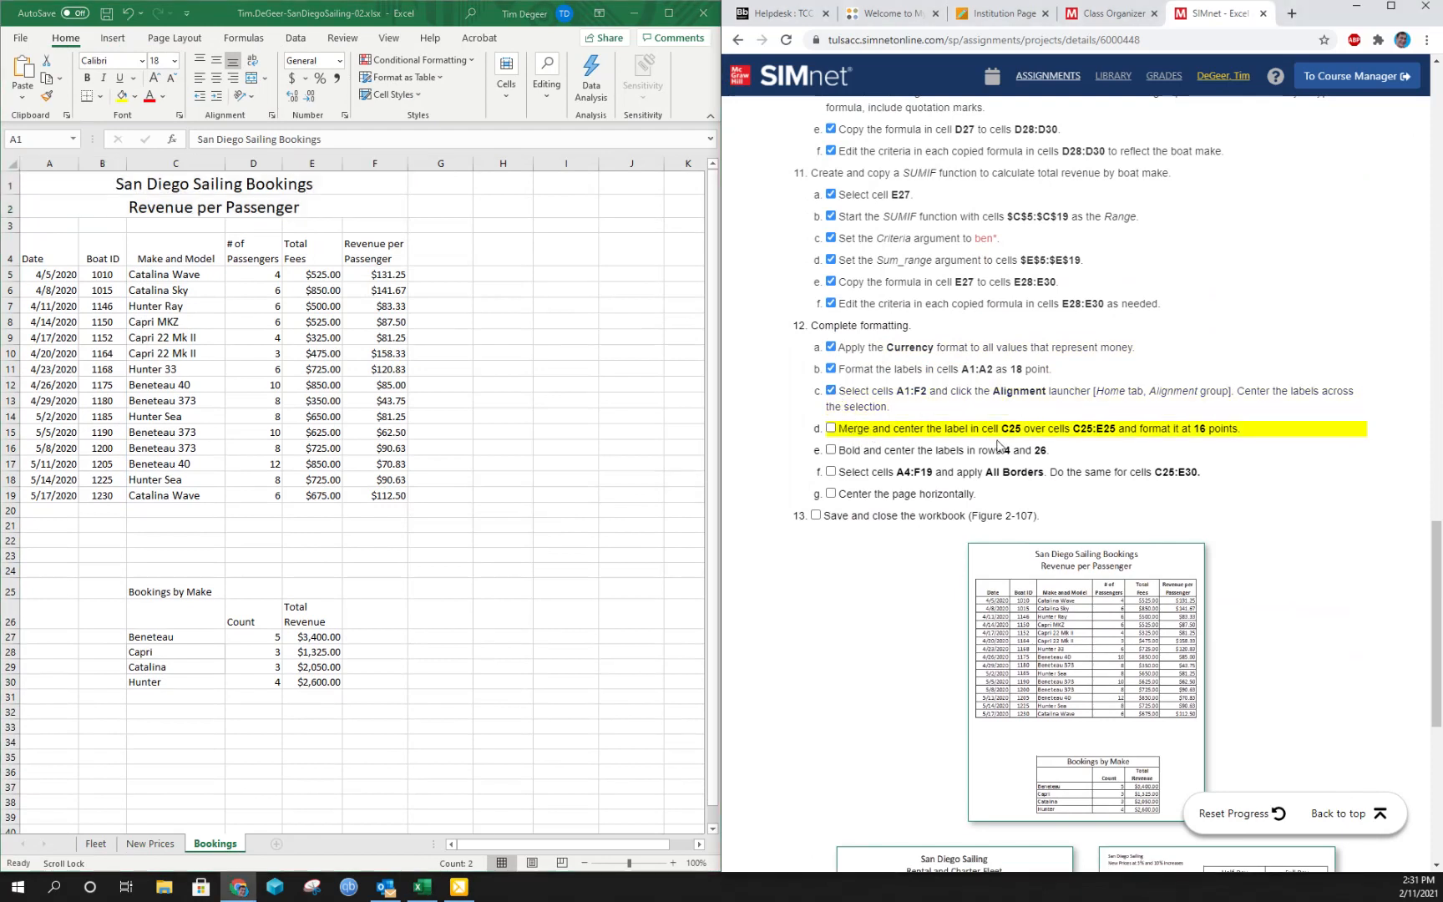
- Merge and center the Bookings by Make label over cells C25:E25 and mark instruction 12d complete
click(159, 591)
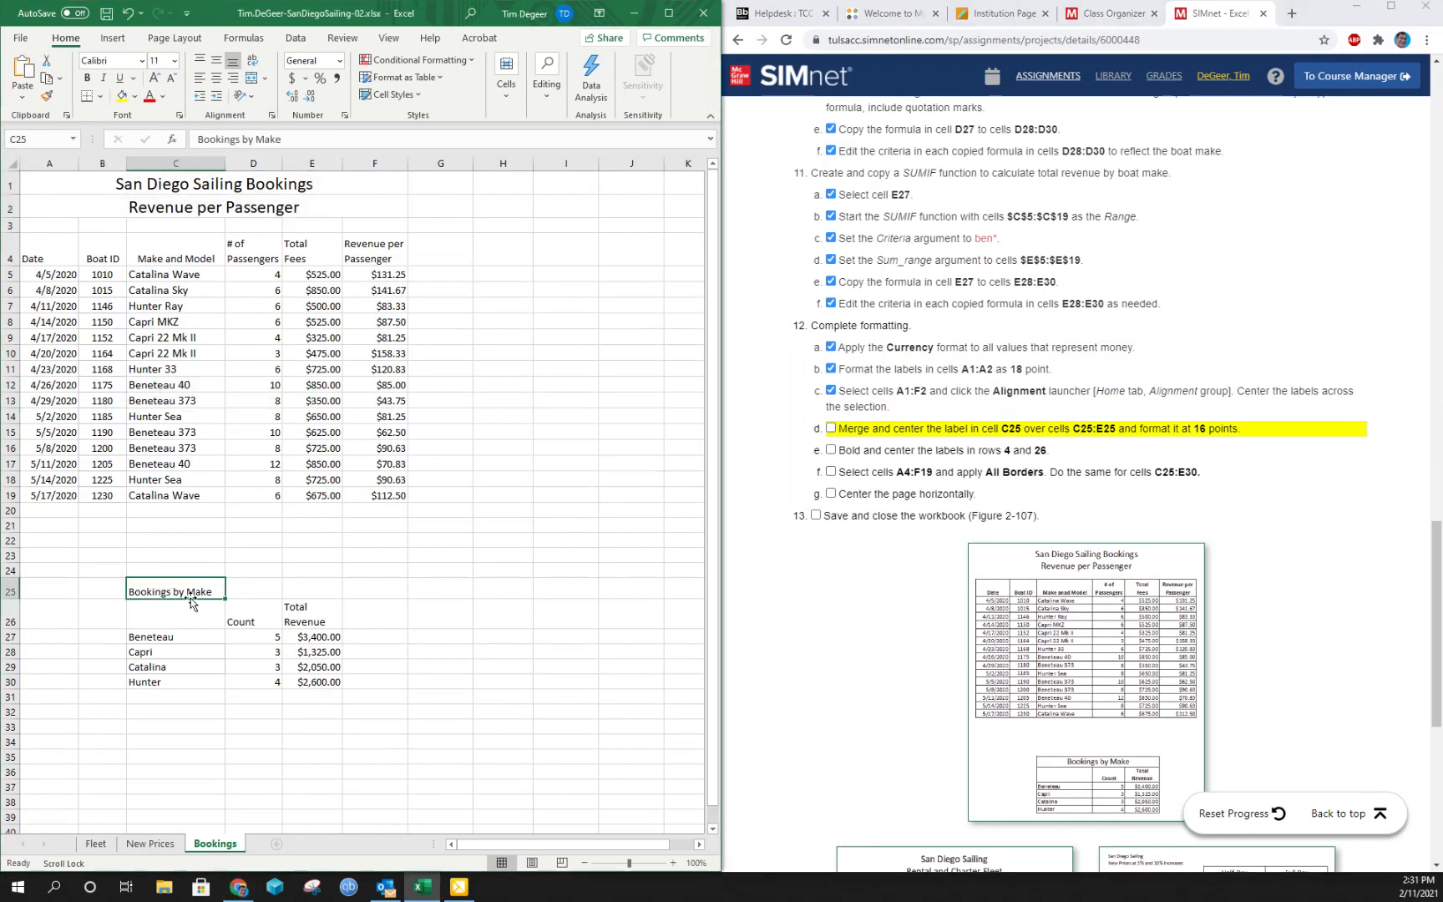
drag(223, 584, 334, 589)
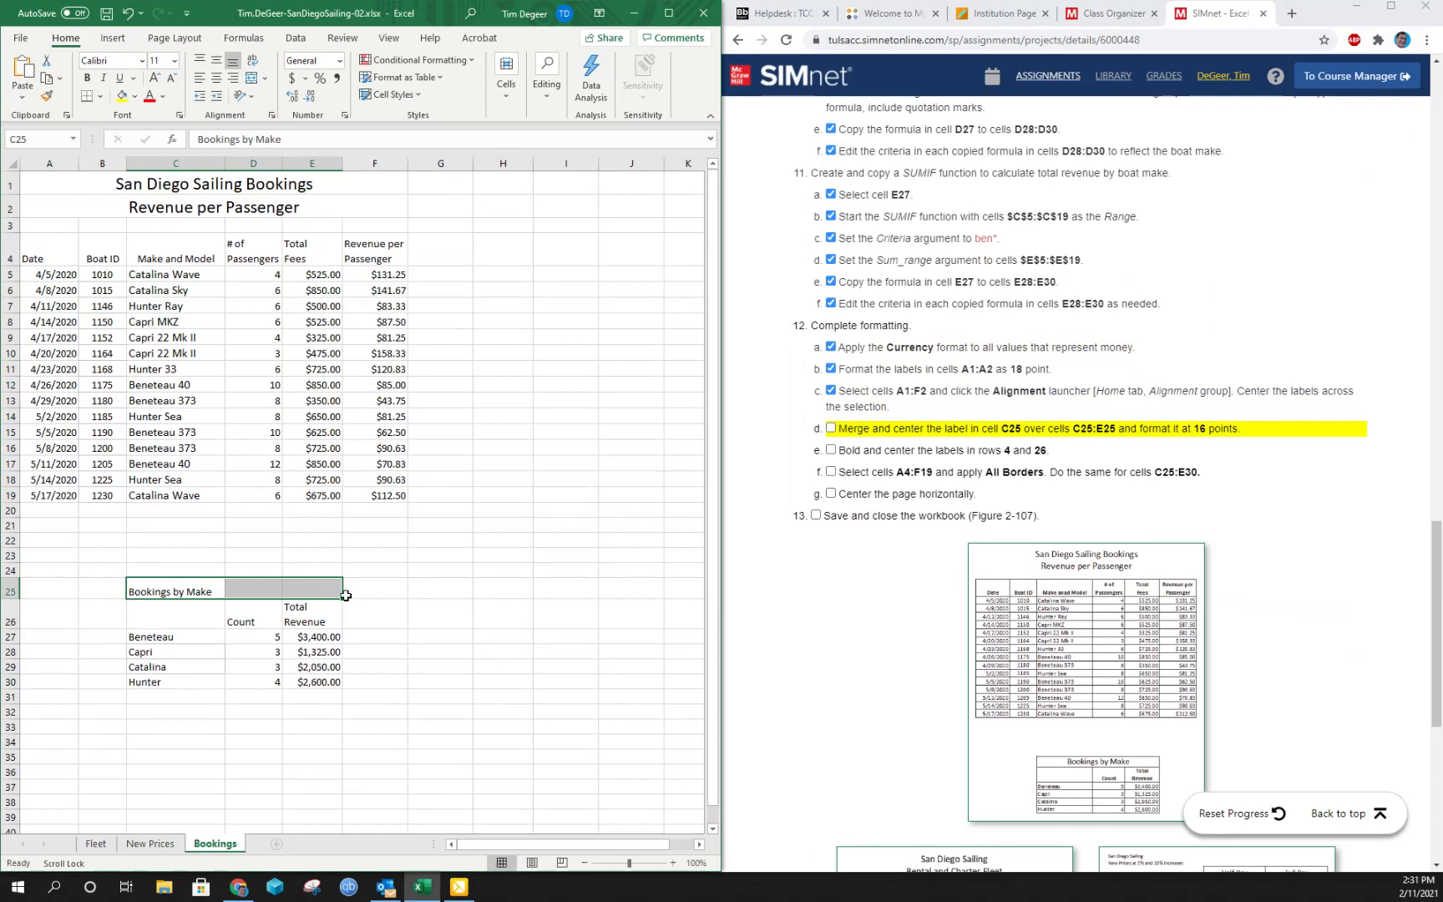
click(251, 78)
click(831, 428)
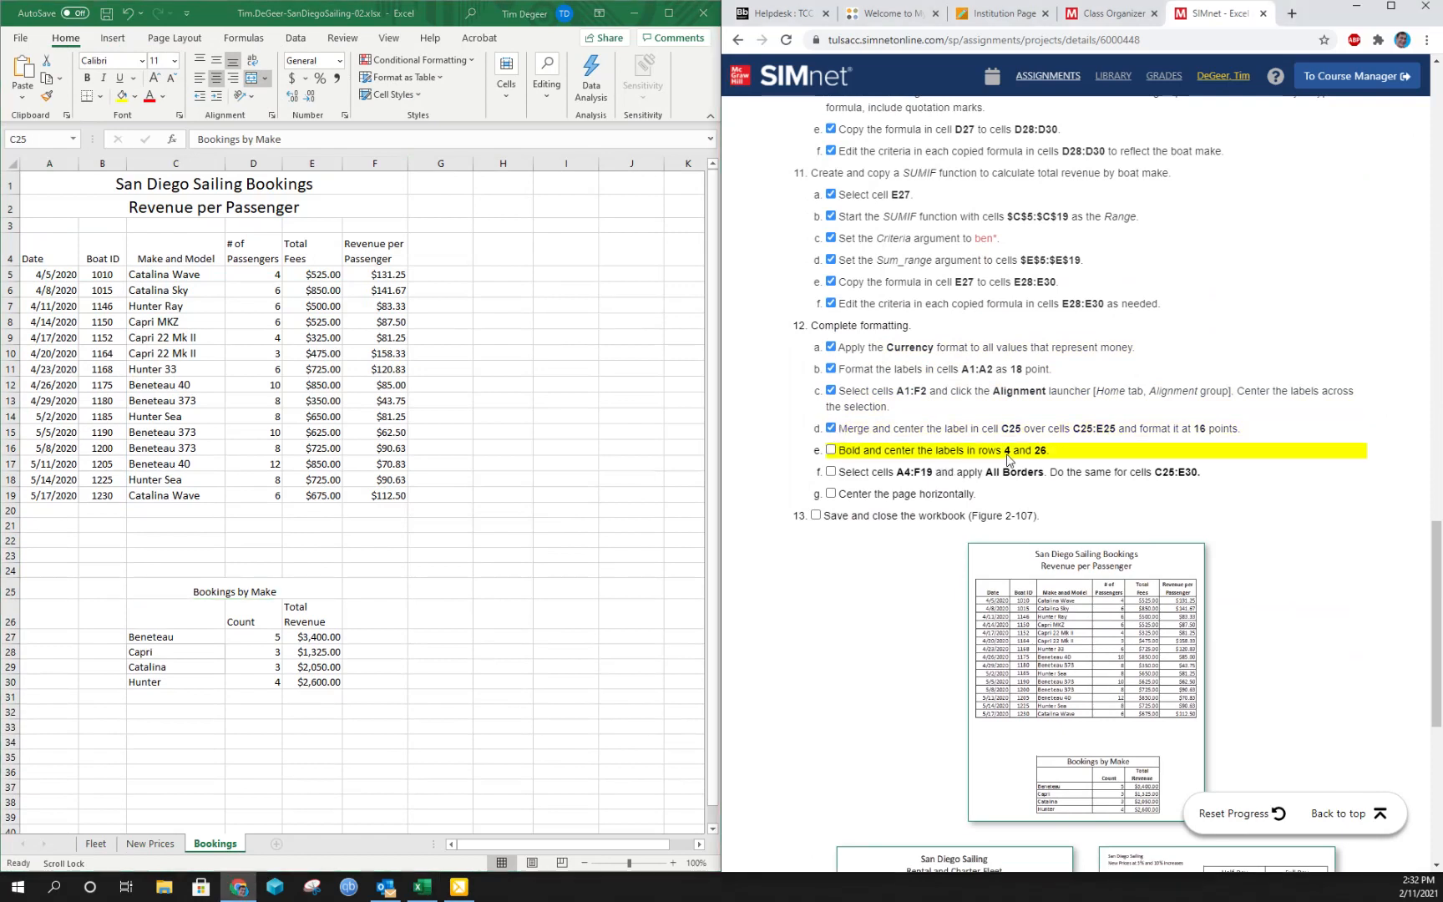
- Bold and center the labels in cells A4:F4 and D26:E26, and mark instruction 12e complete
drag(57, 245, 358, 241)
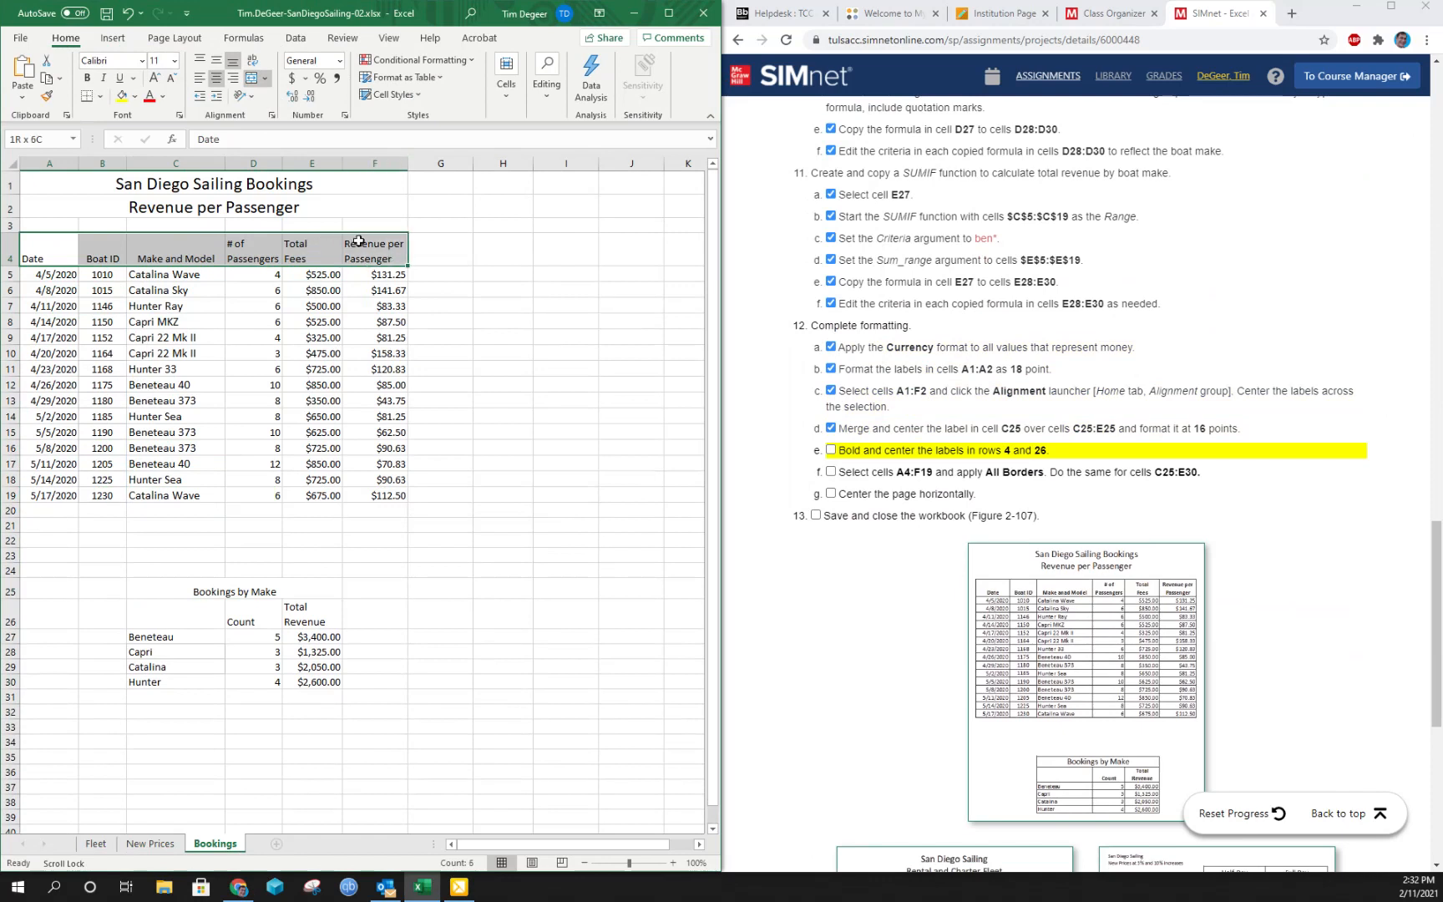
click(87, 77)
click(215, 77)
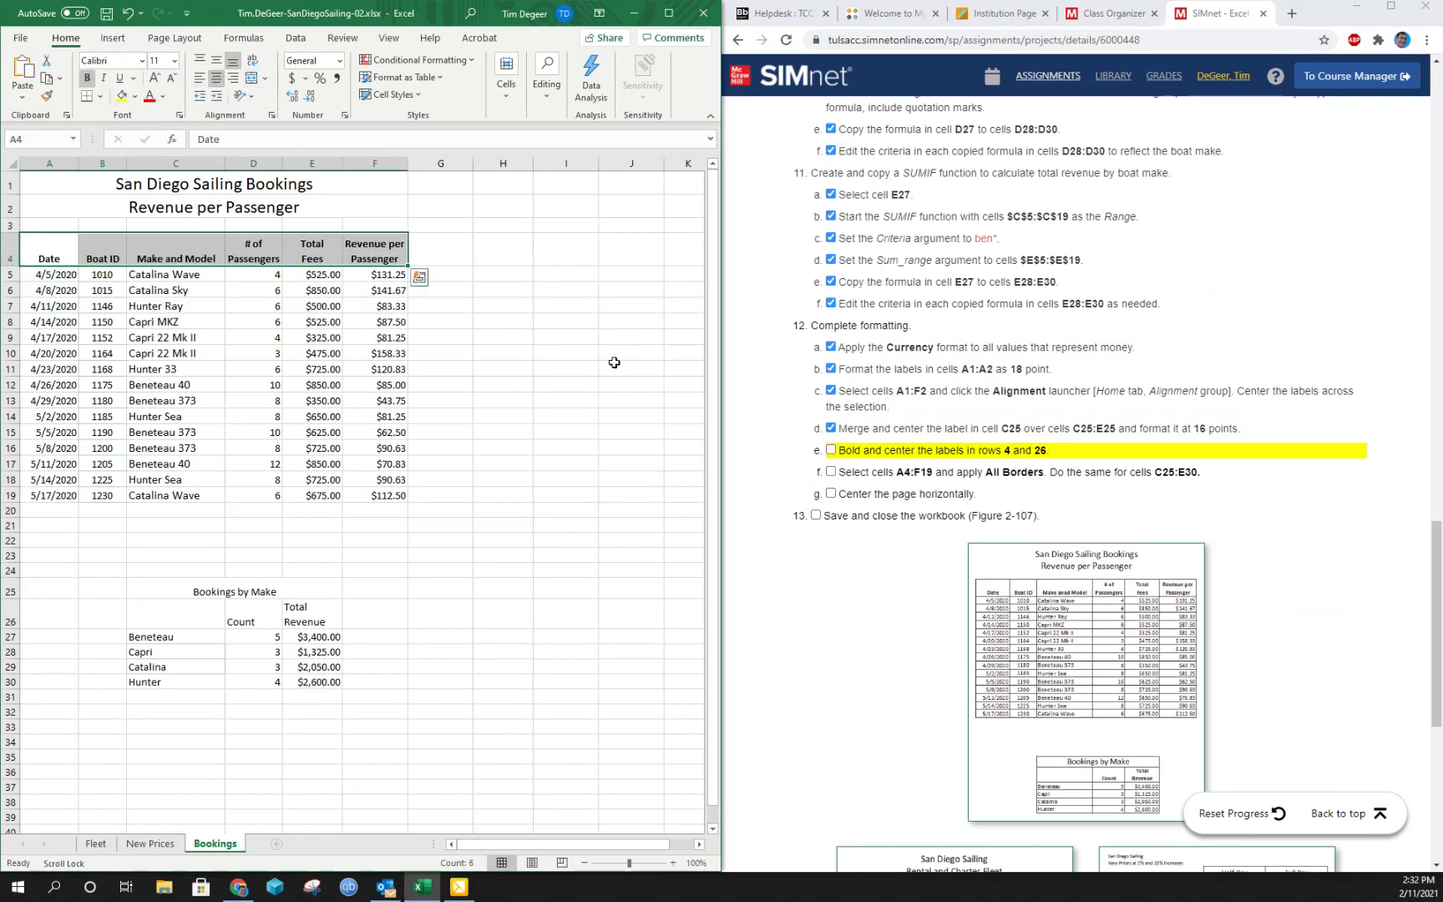
drag(253, 618, 311, 612)
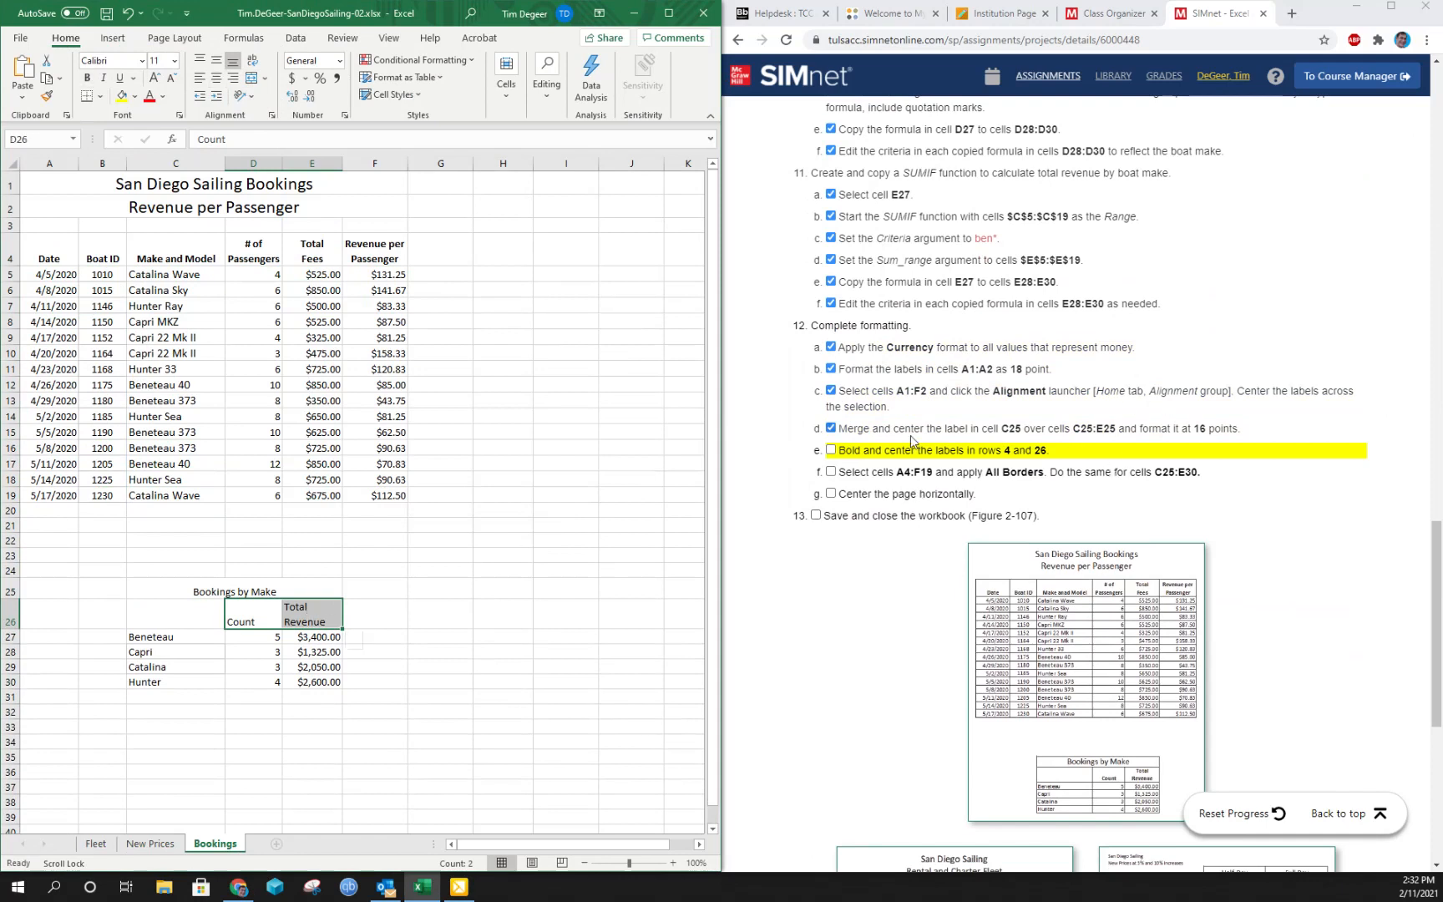
click(87, 77)
click(217, 81)
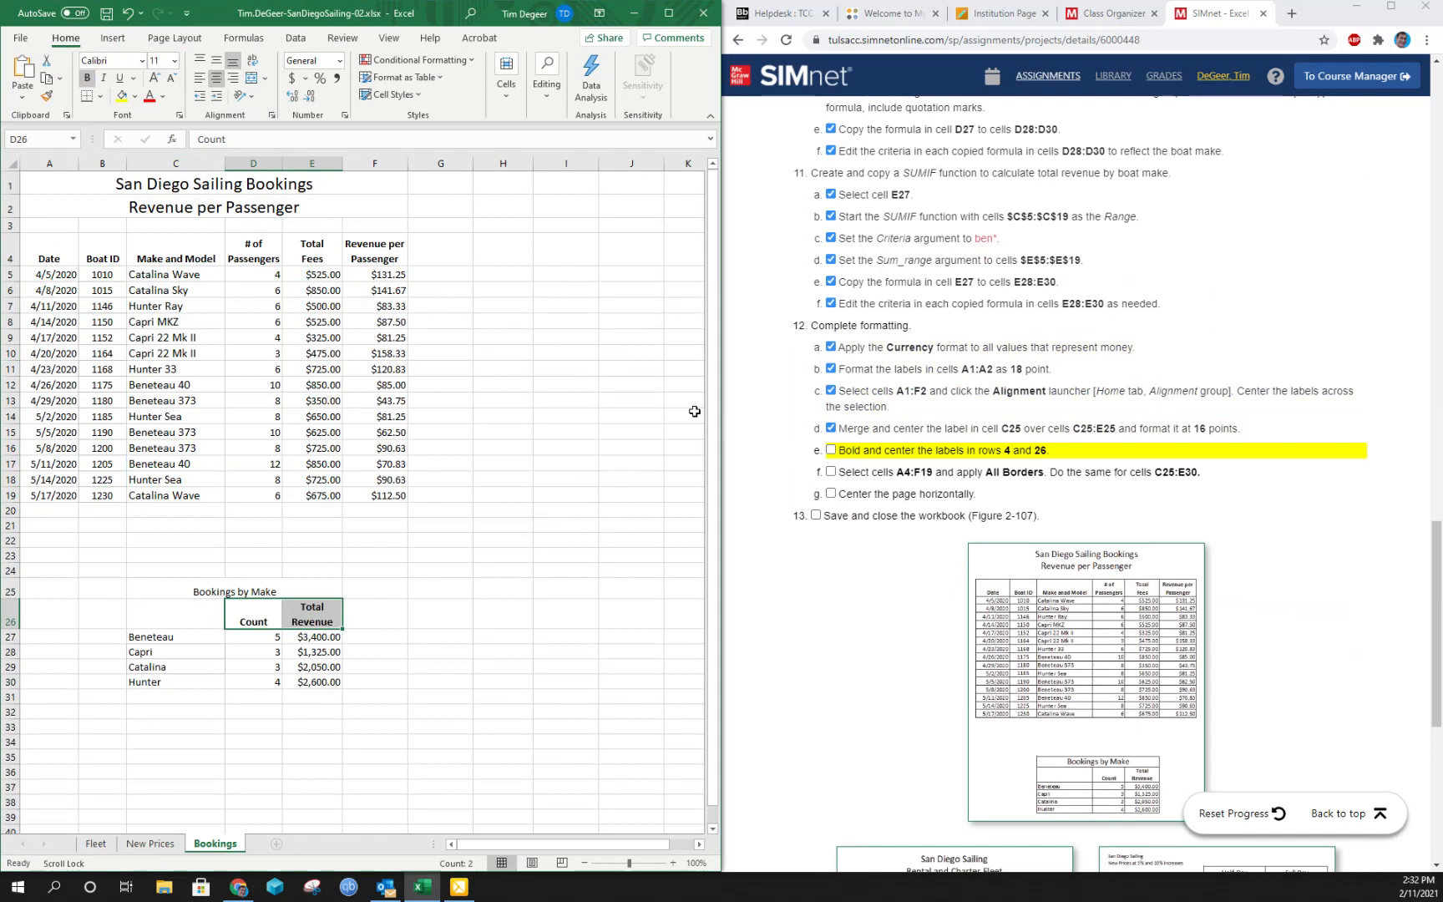
click(831, 451)
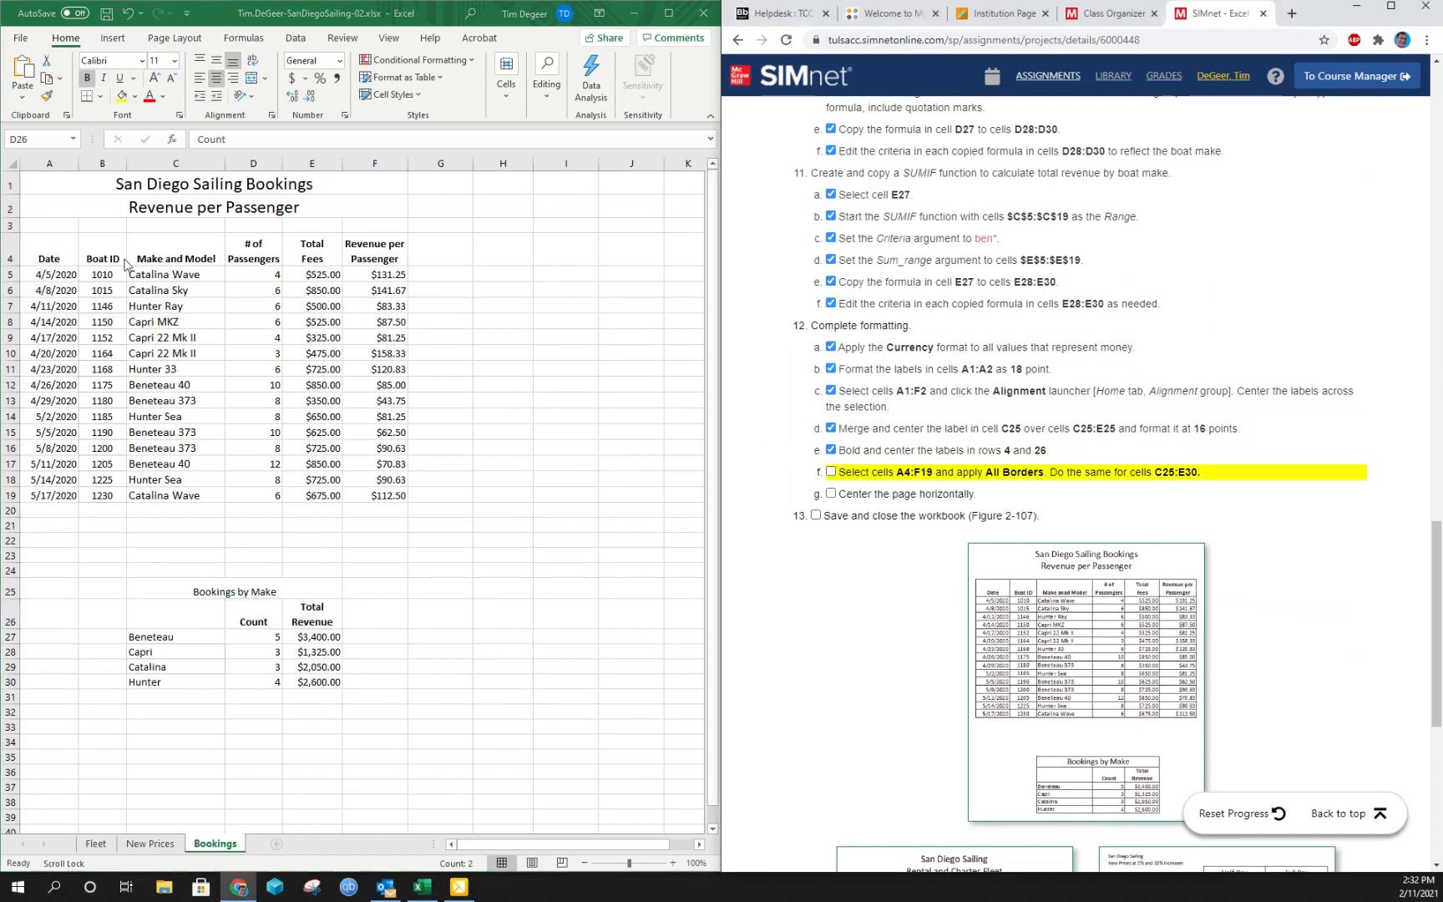
- Apply All Borders to the bookings table in cells A4:F19
drag(50, 248, 392, 495)
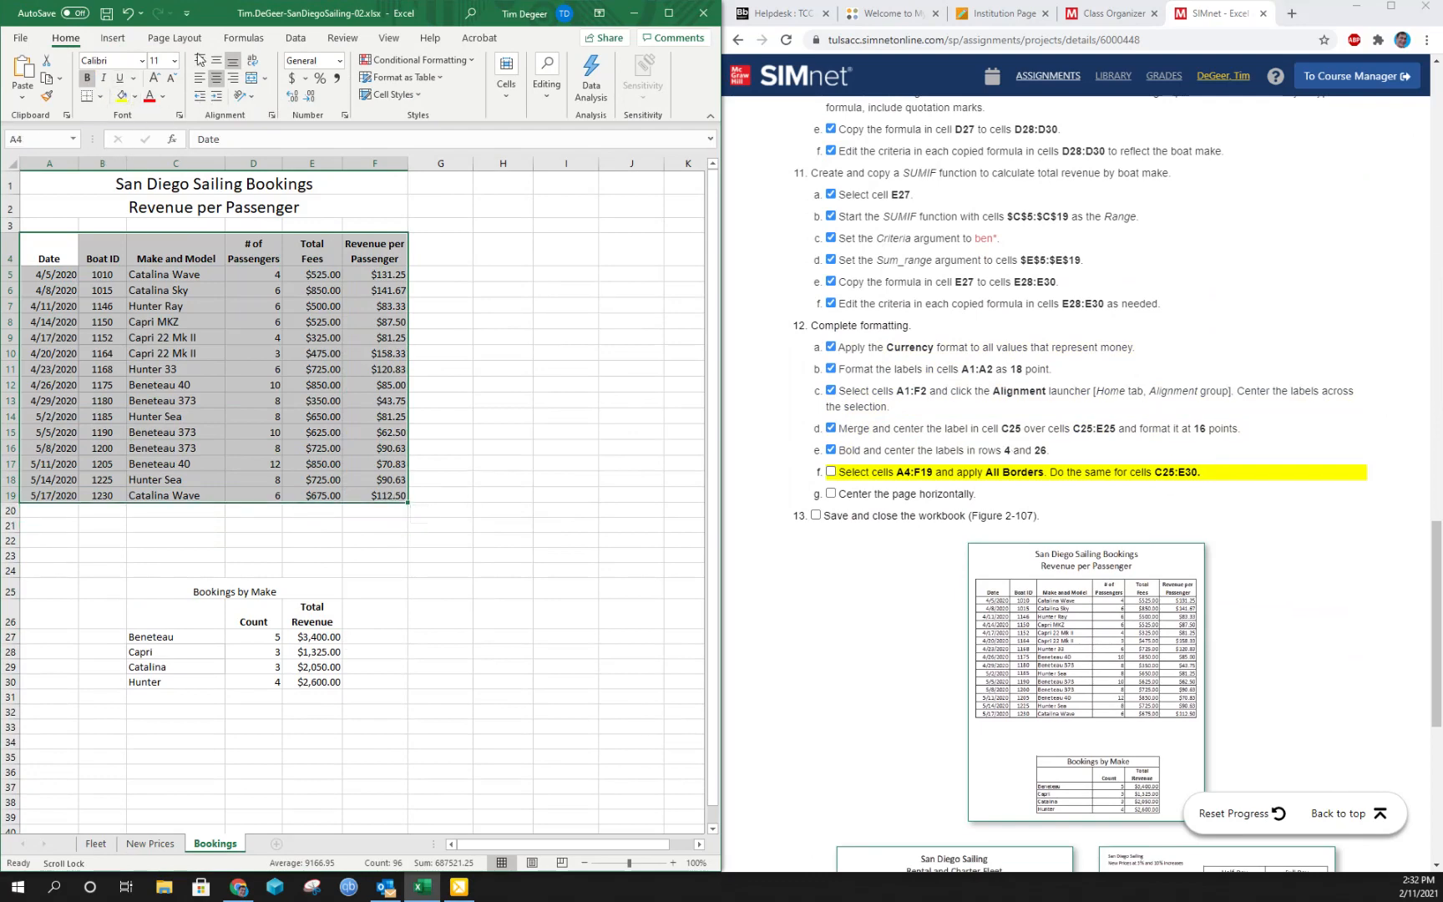
click(102, 98)
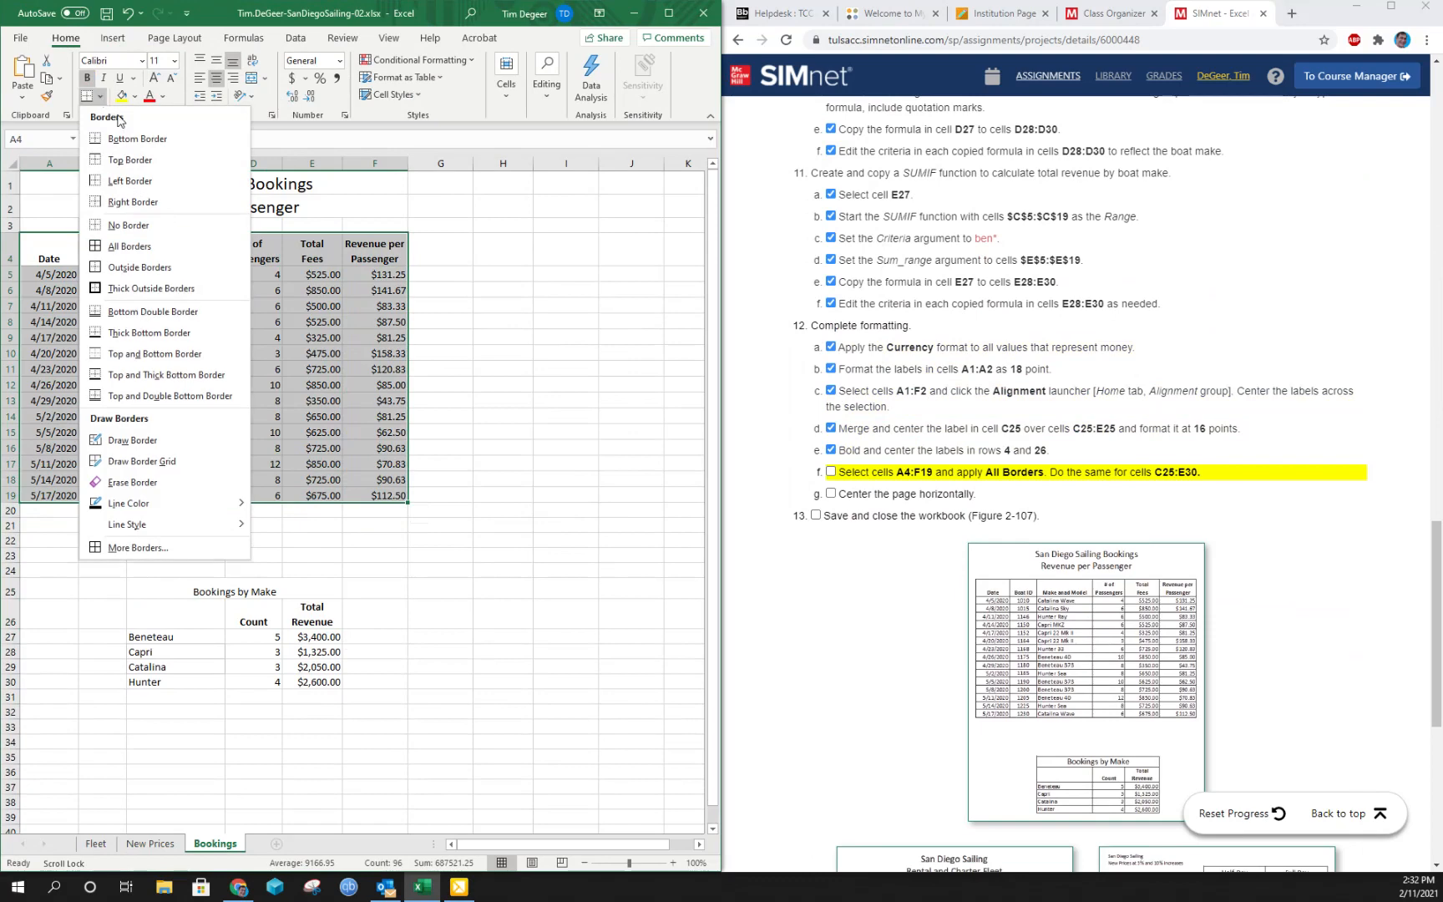
click(132, 246)
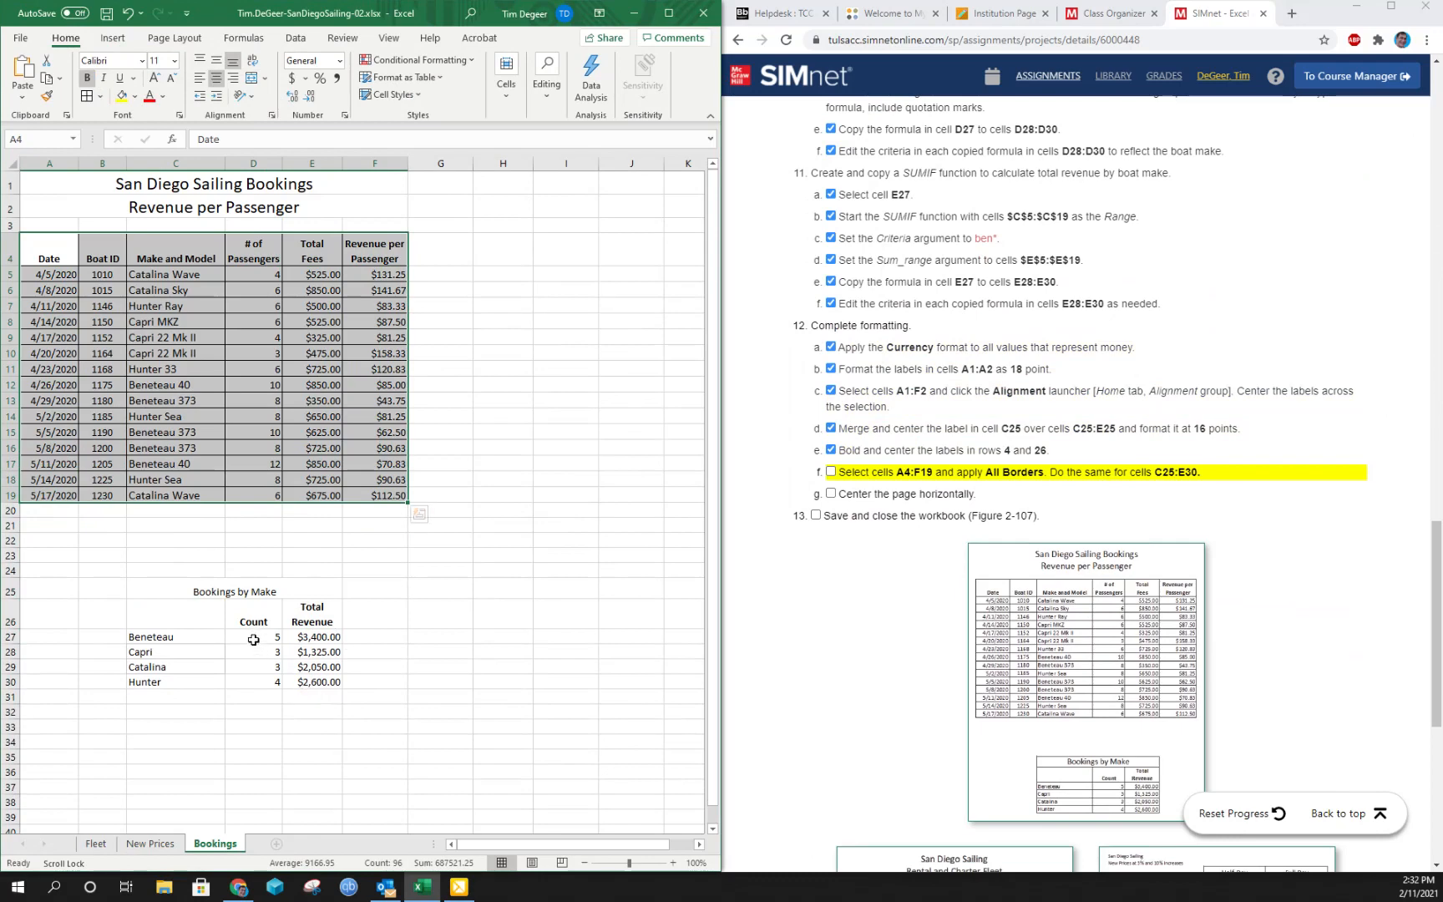
- Apply All Borders to the Bookings by Make table in cells C25:E30 and mark instruction 12f complete
click(182, 637)
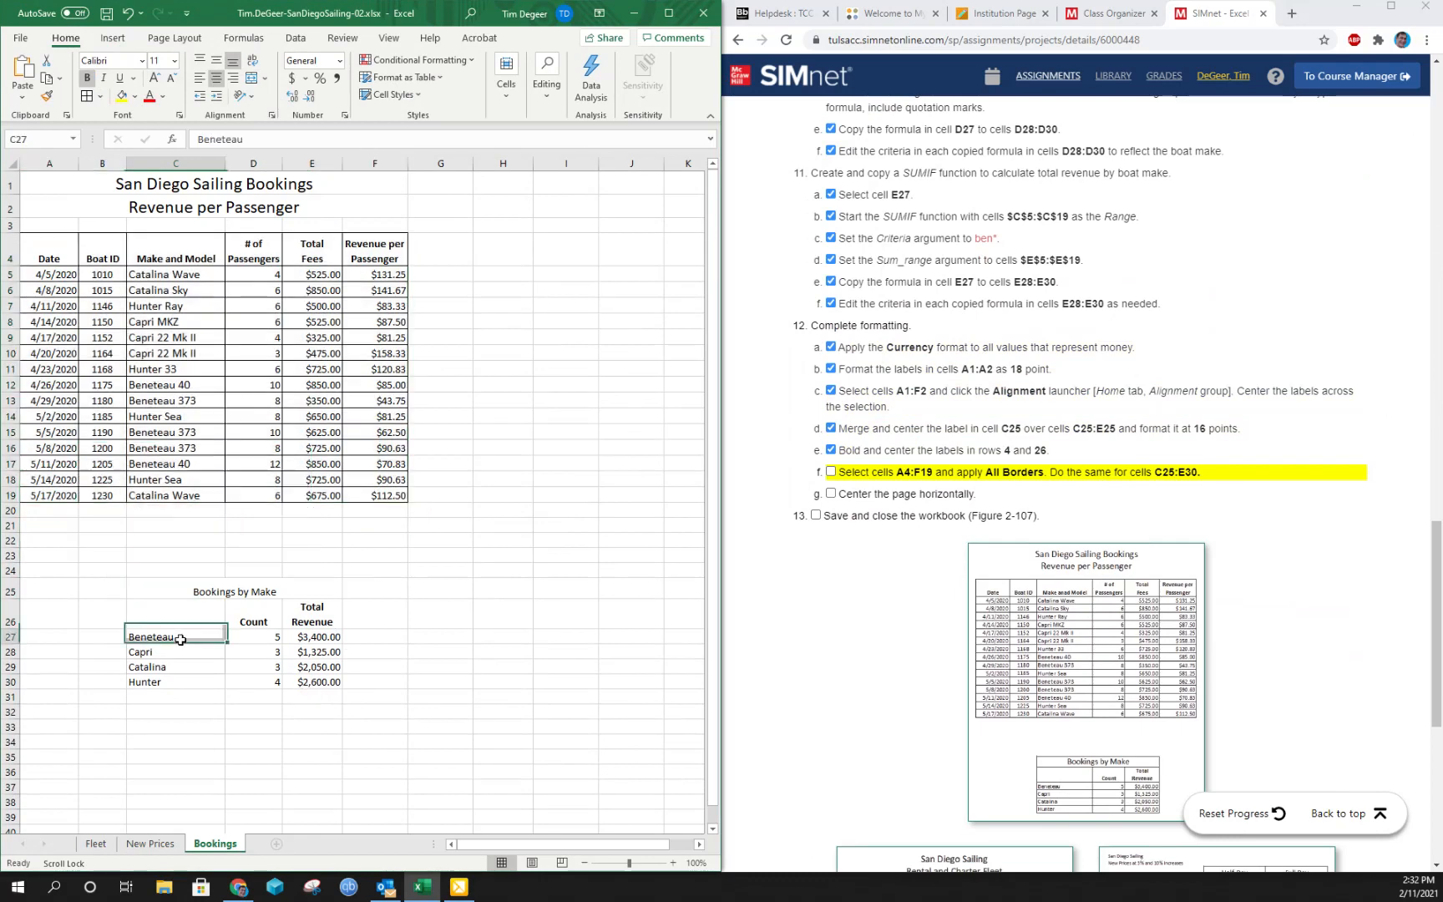
click(166, 593)
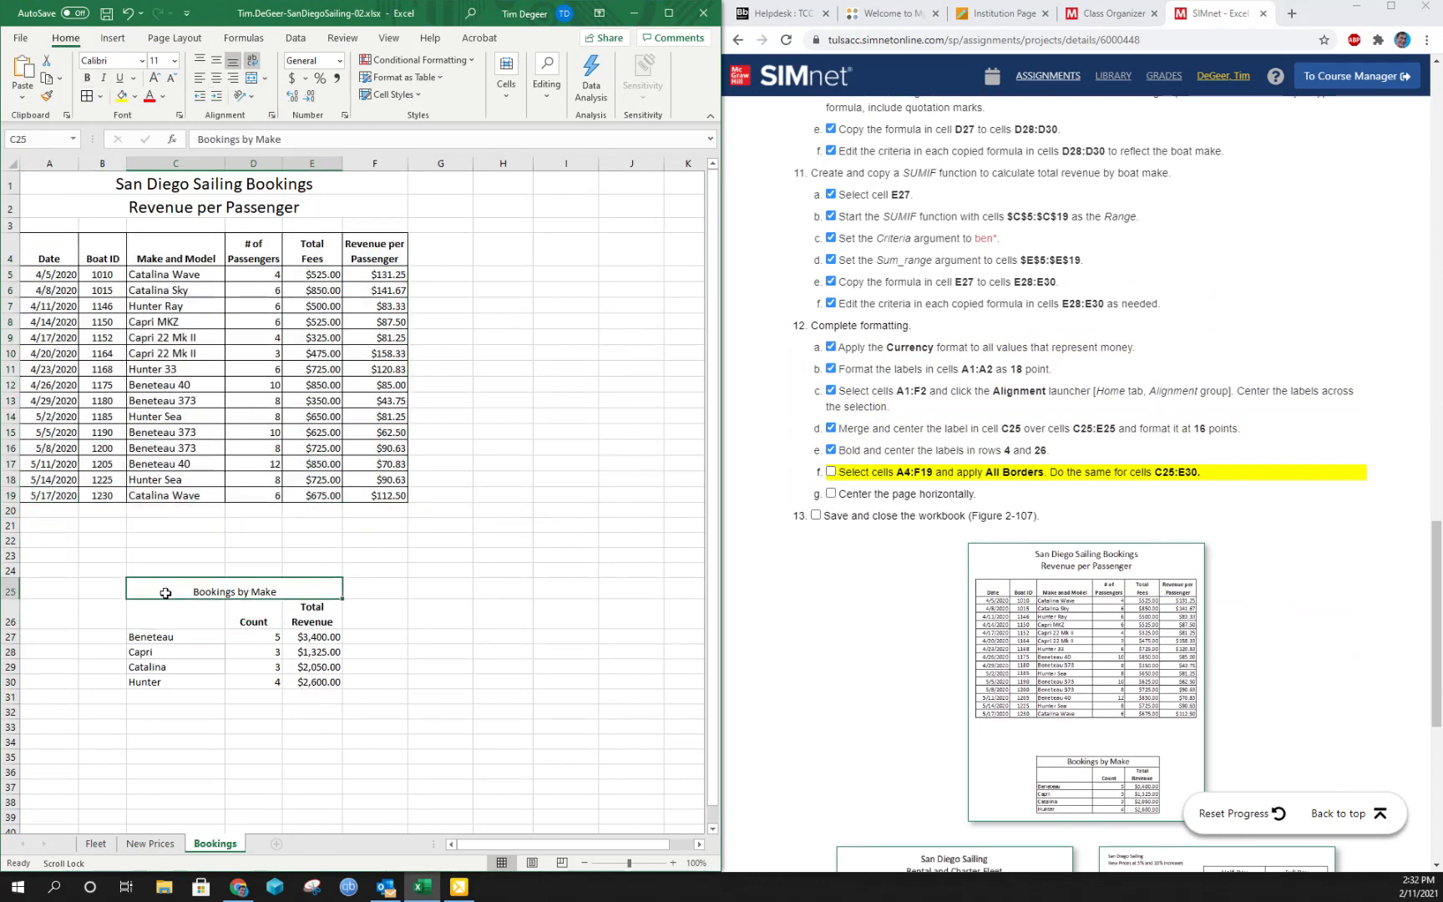
mouse_move(166, 593)
mouse_down()
mouse_move(297, 622)
mouse_move(320, 682)
mouse_up()
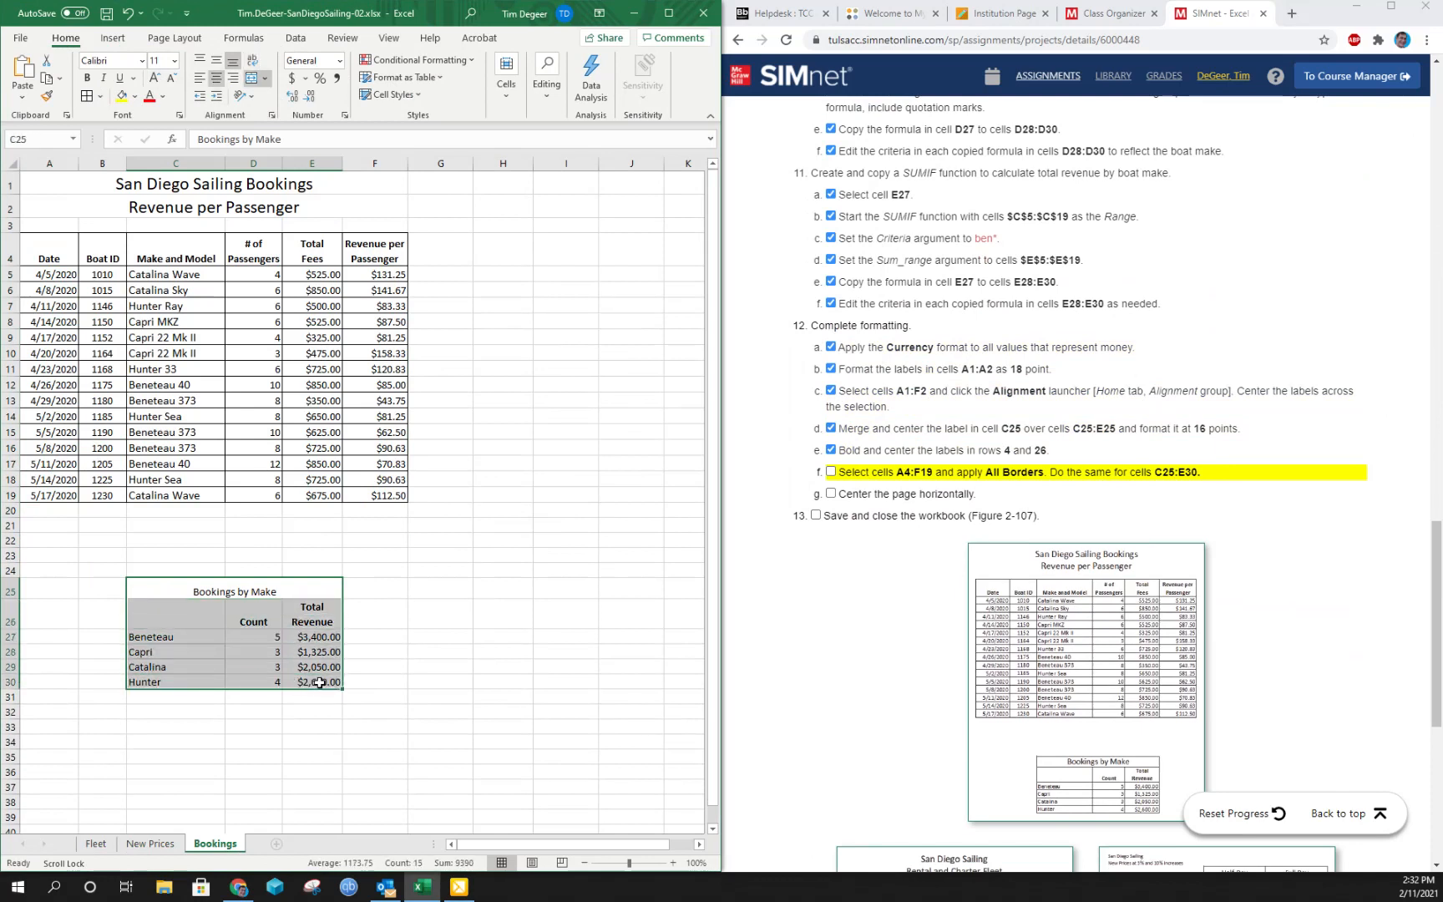
click(87, 95)
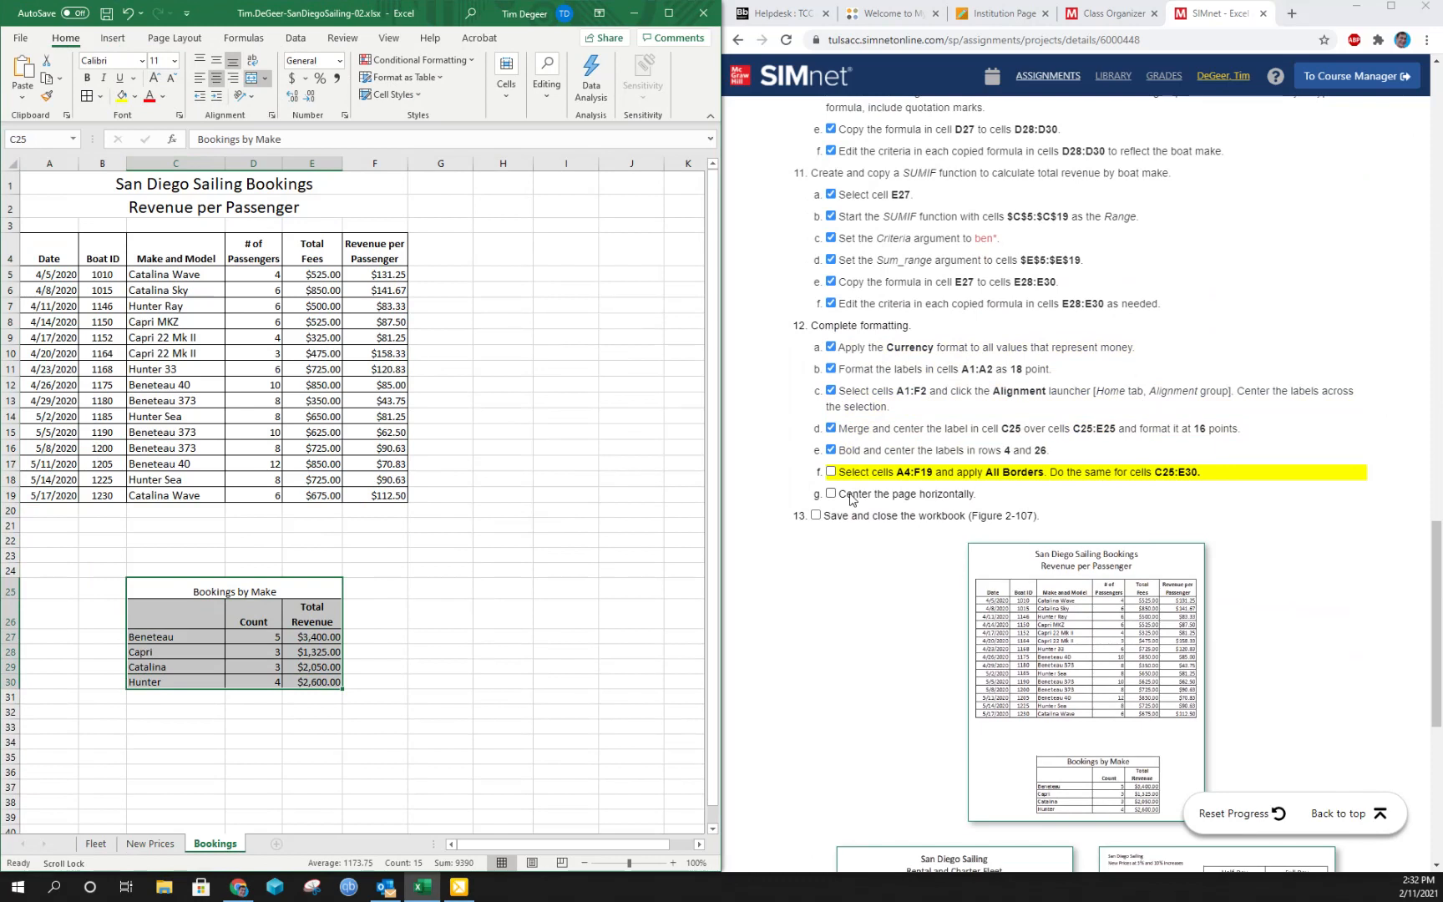
click(831, 470)
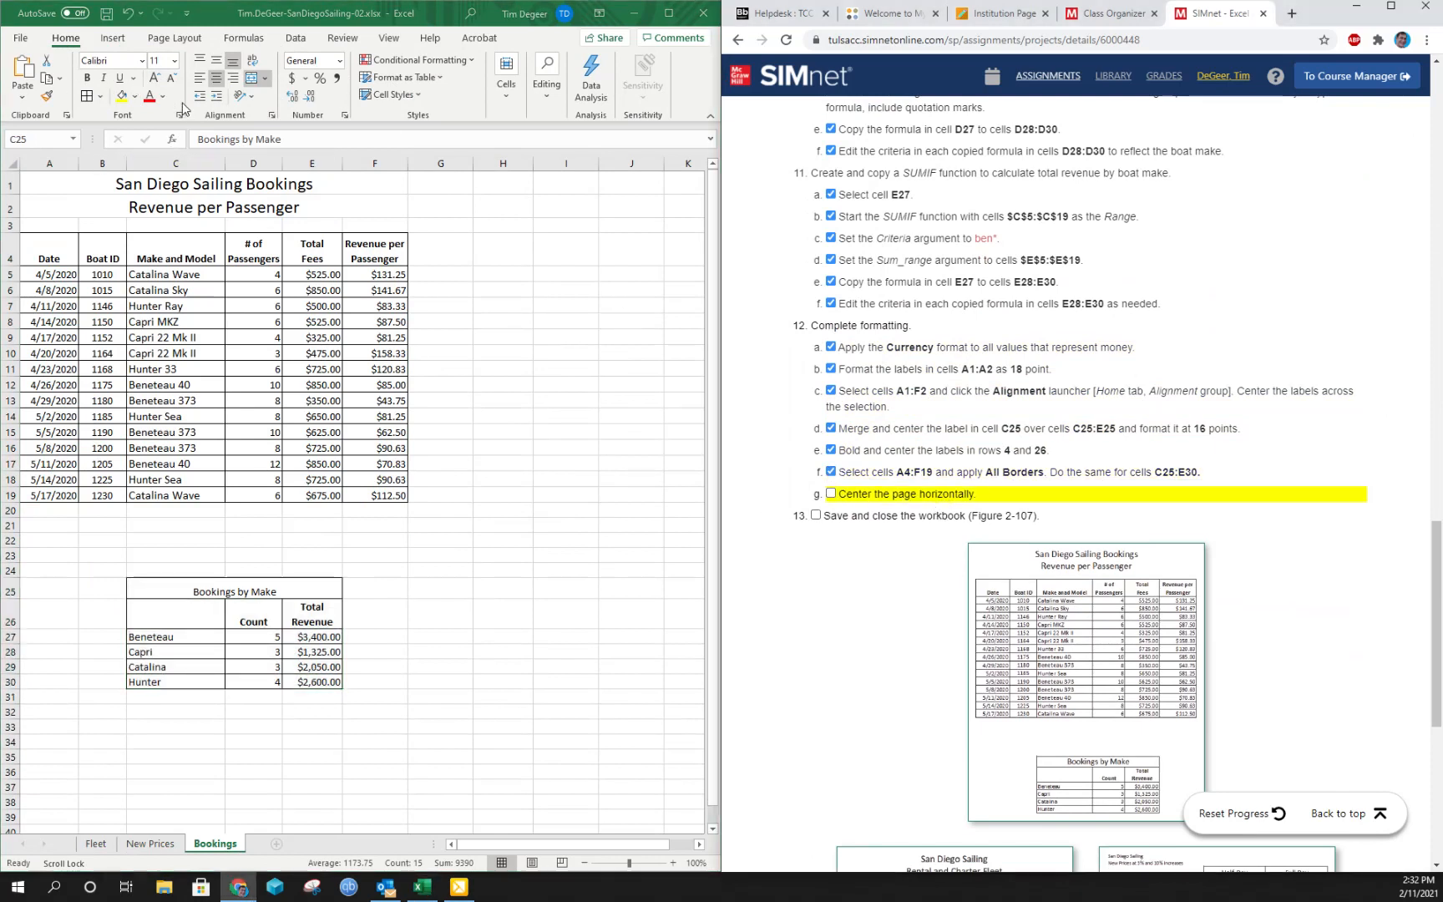
- Set the Bookings sheet to be centered horizontally on the printed page
click(188, 42)
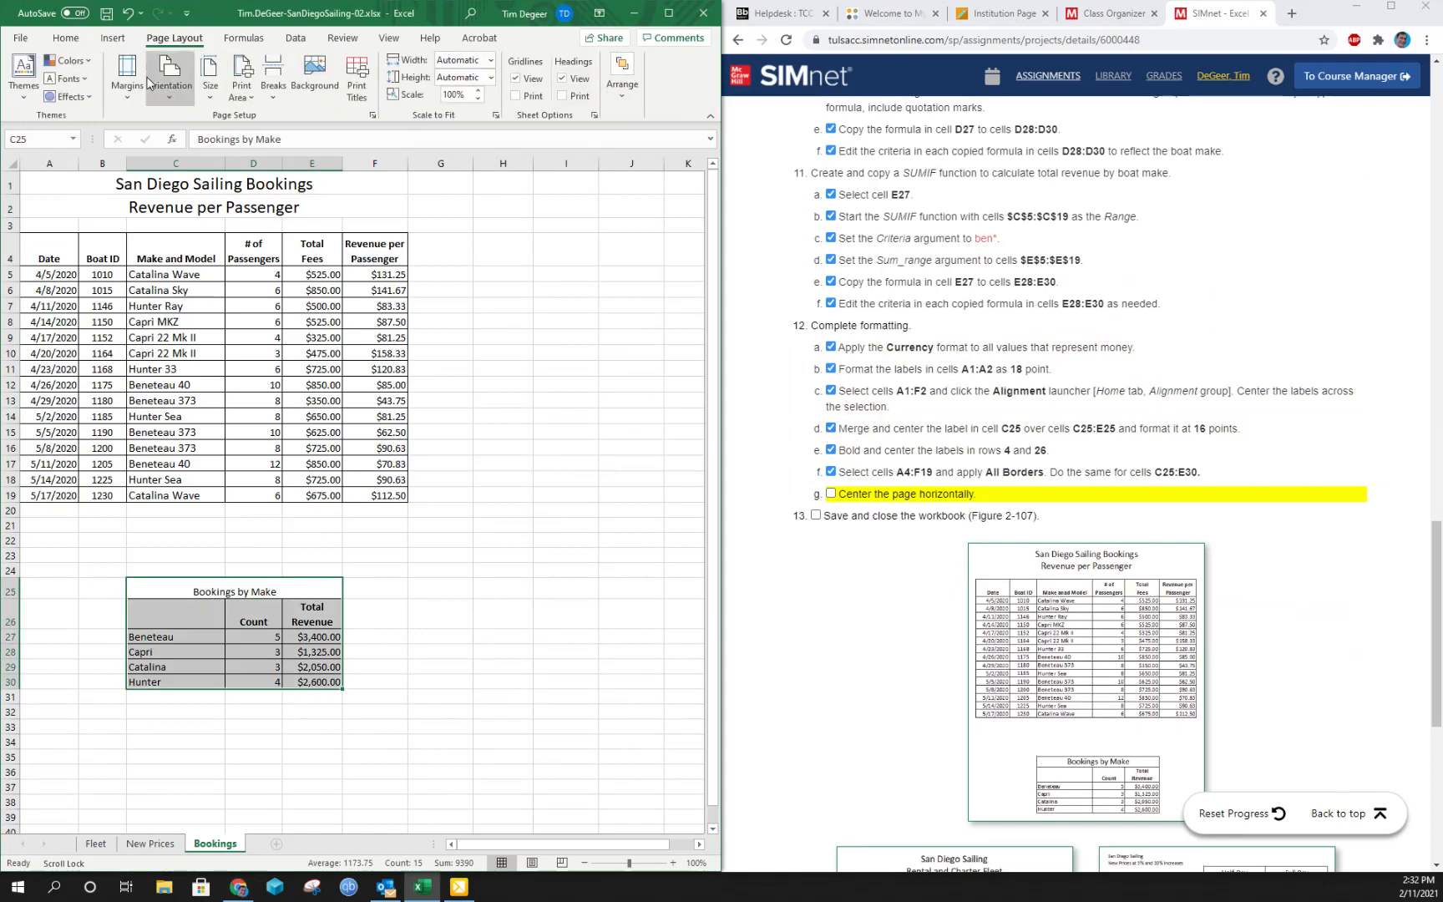
click(117, 90)
click(171, 312)
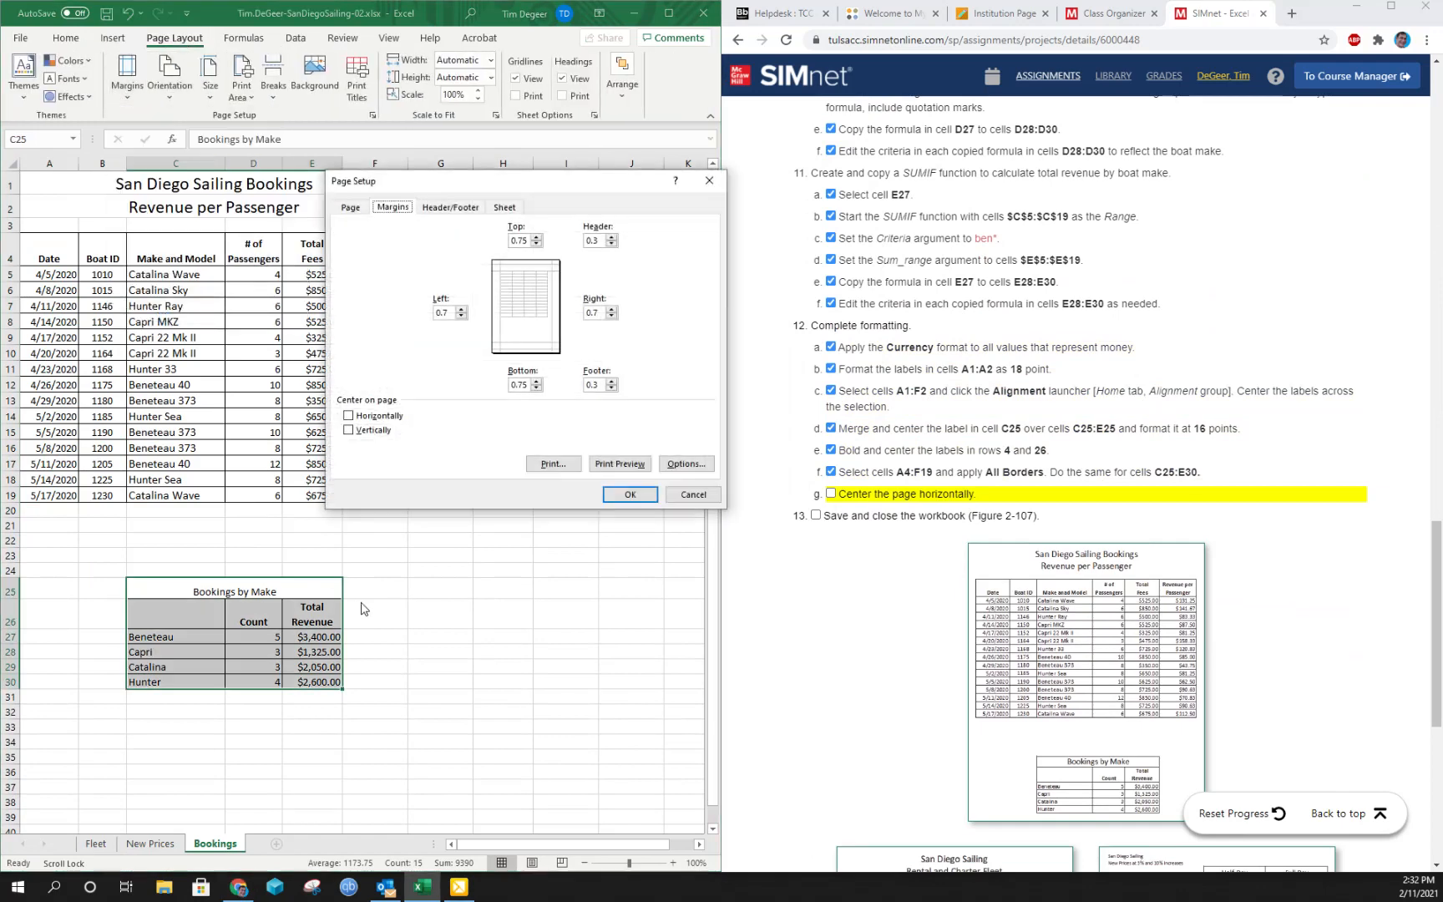
click(364, 420)
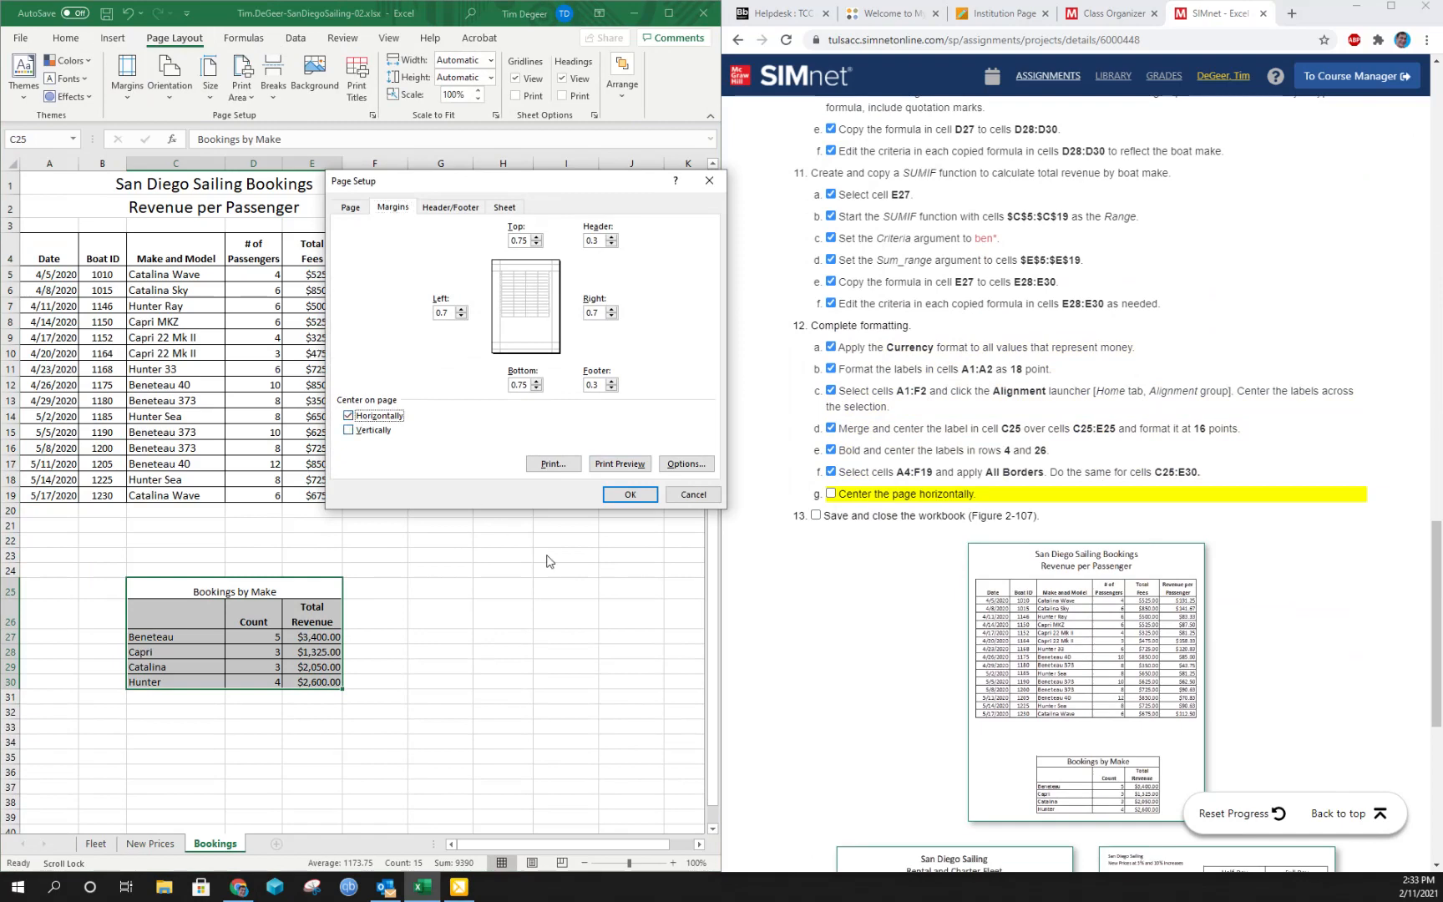
click(638, 495)
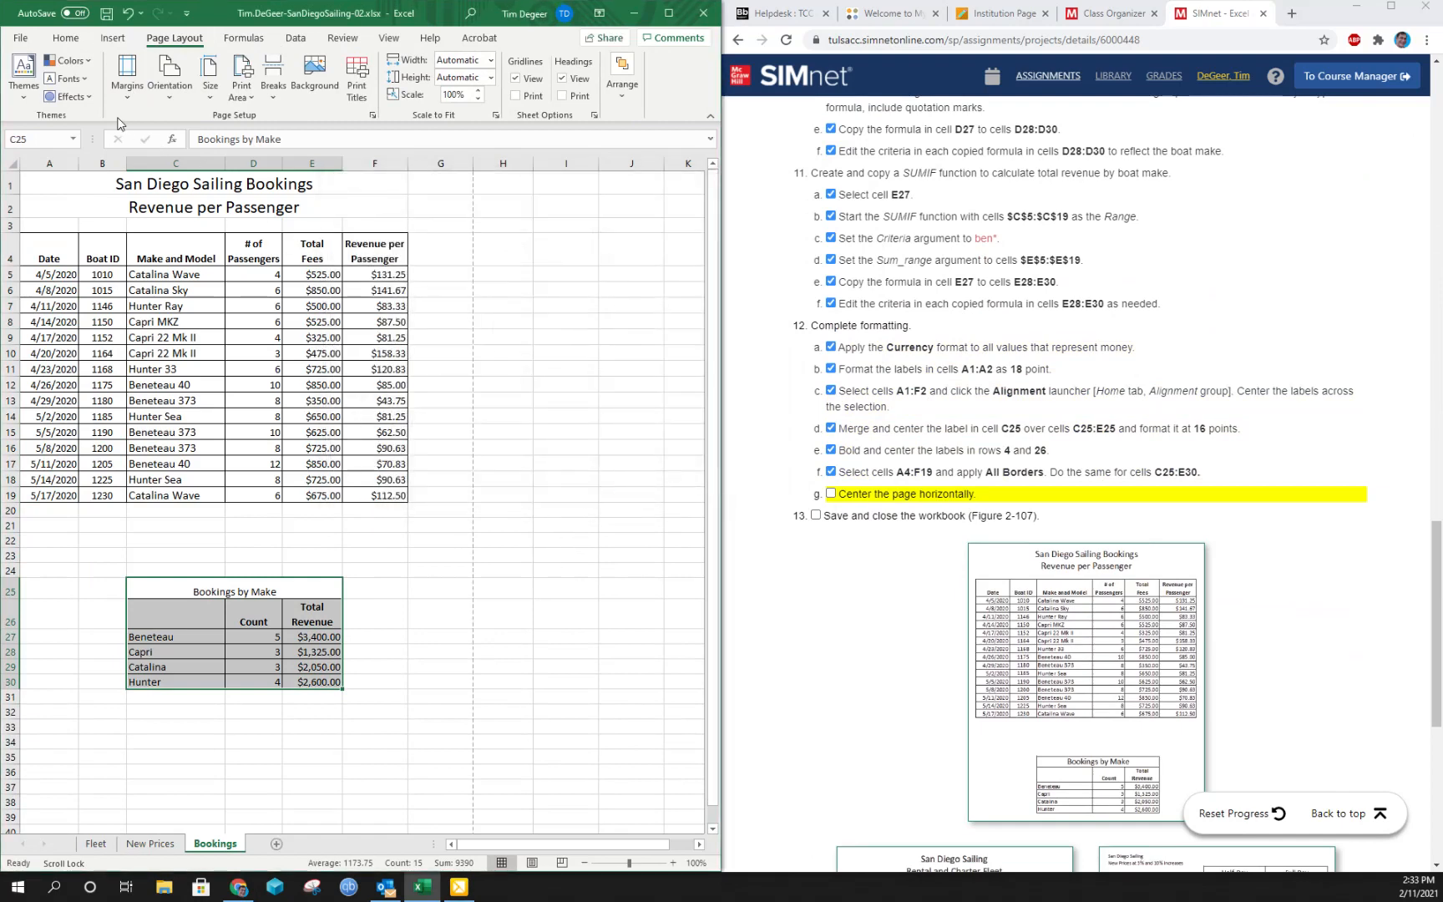
- Check the Bookings sheet's print preview and mark instructions 12g and 13 complete
key(ctrl+p)
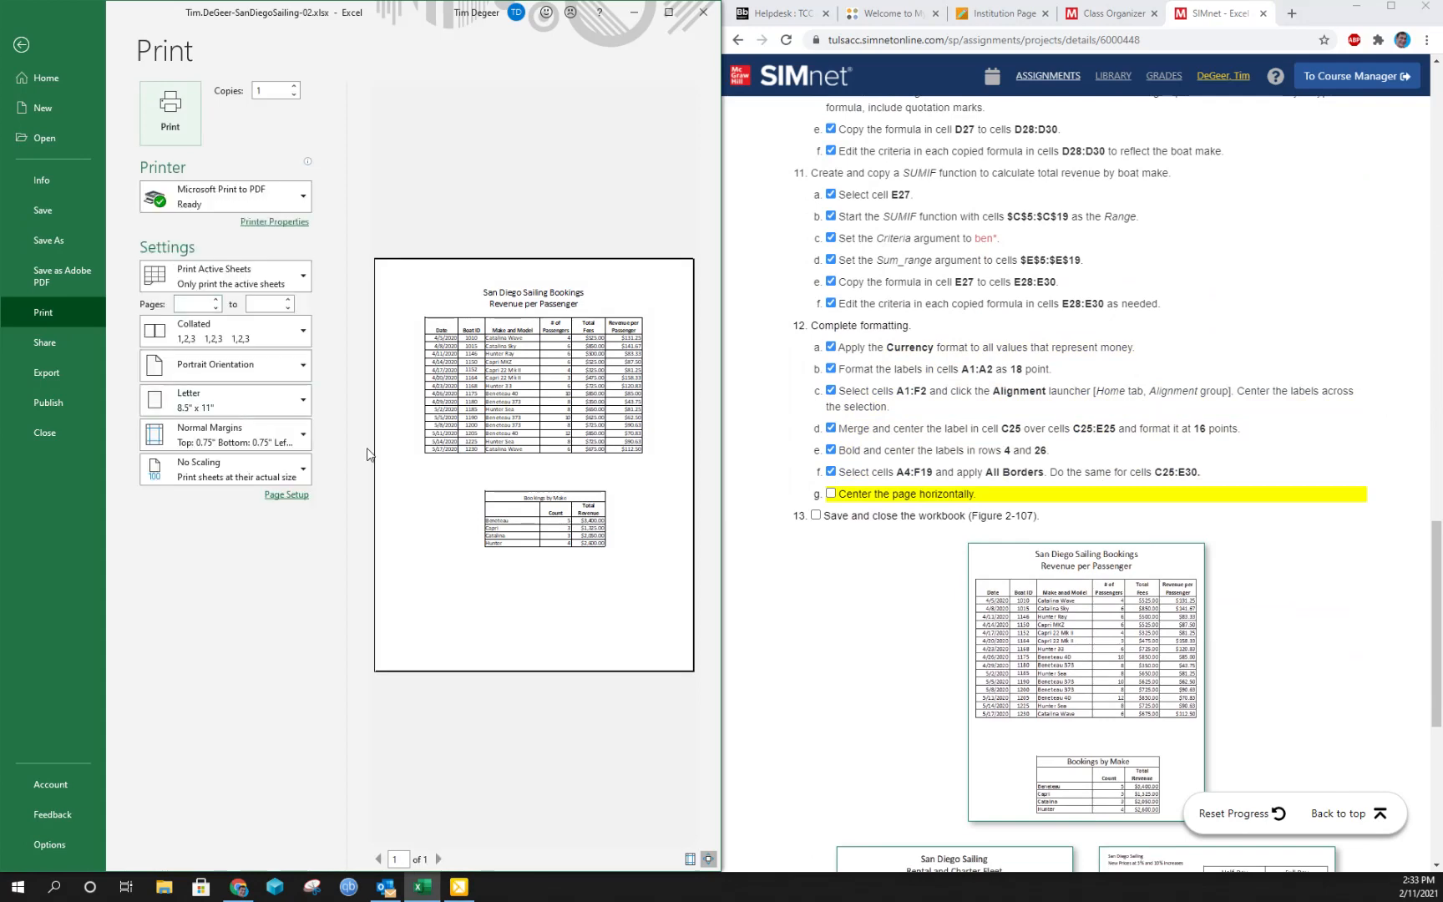
key(Escape)
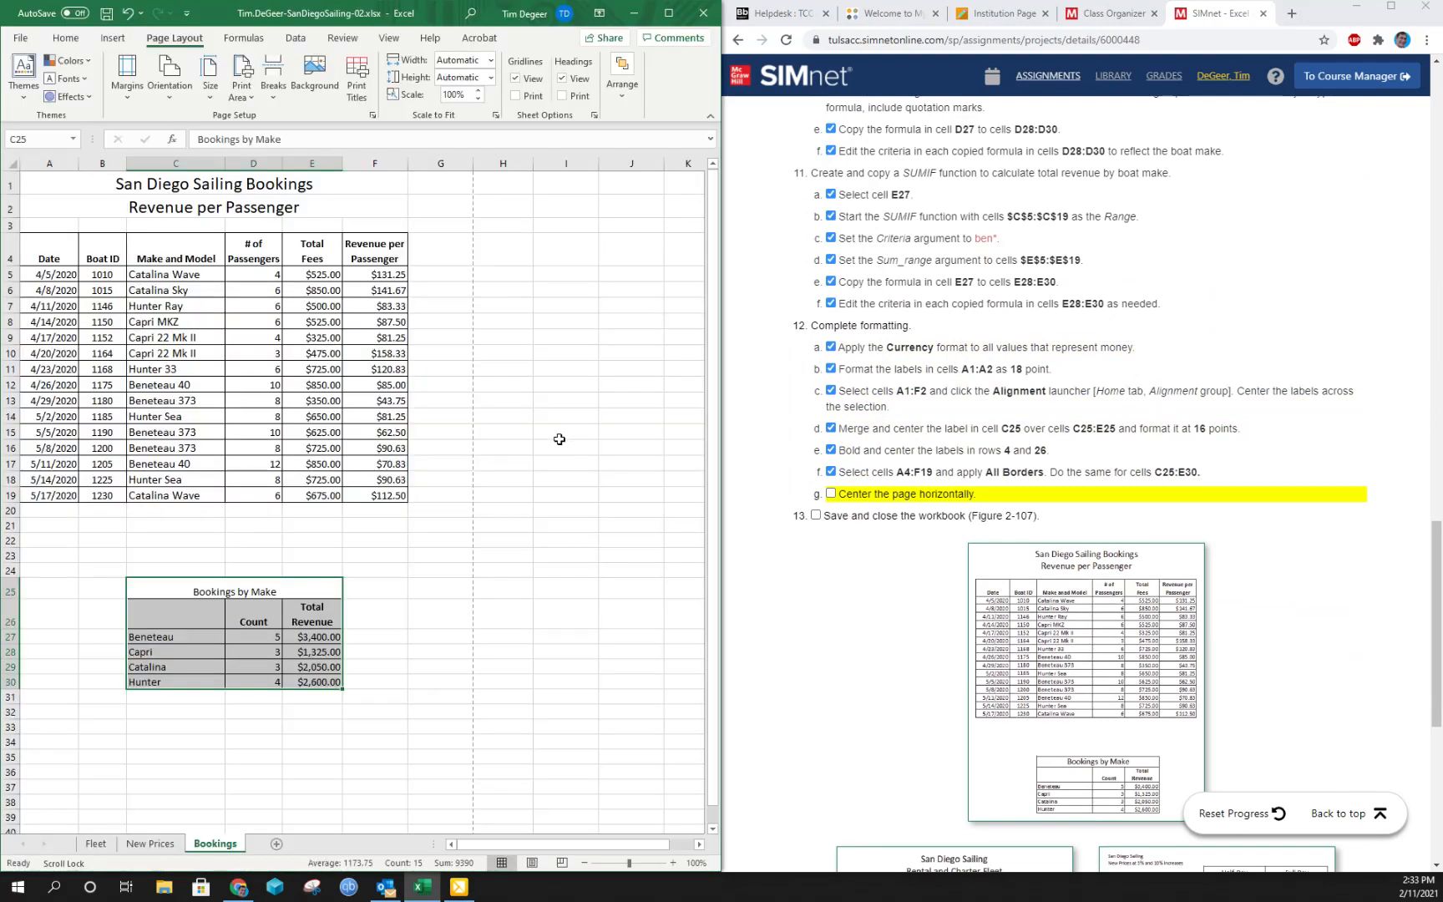
click(831, 495)
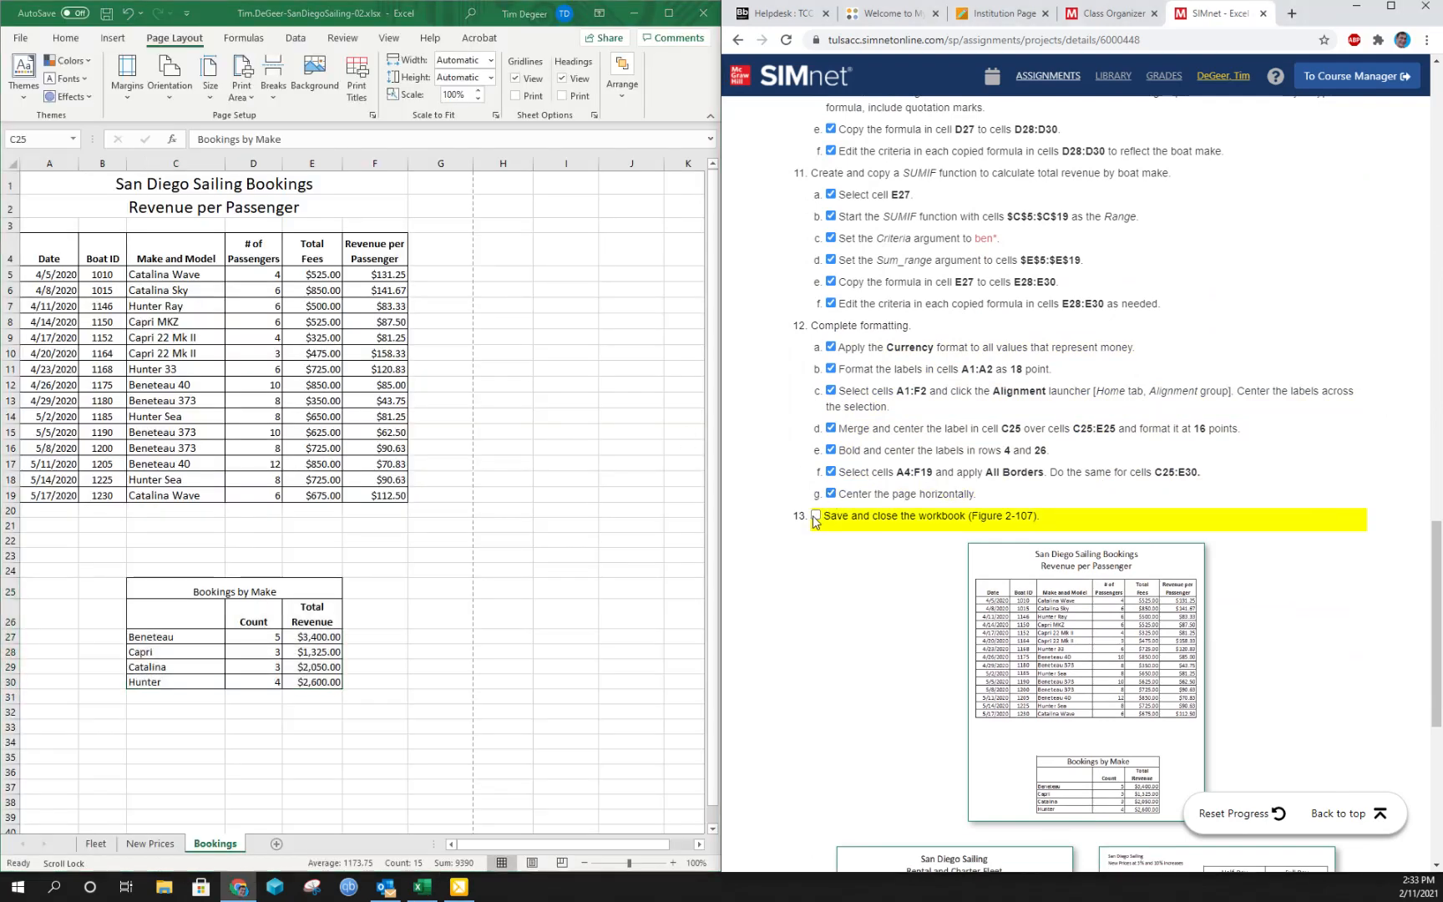
click(816, 518)
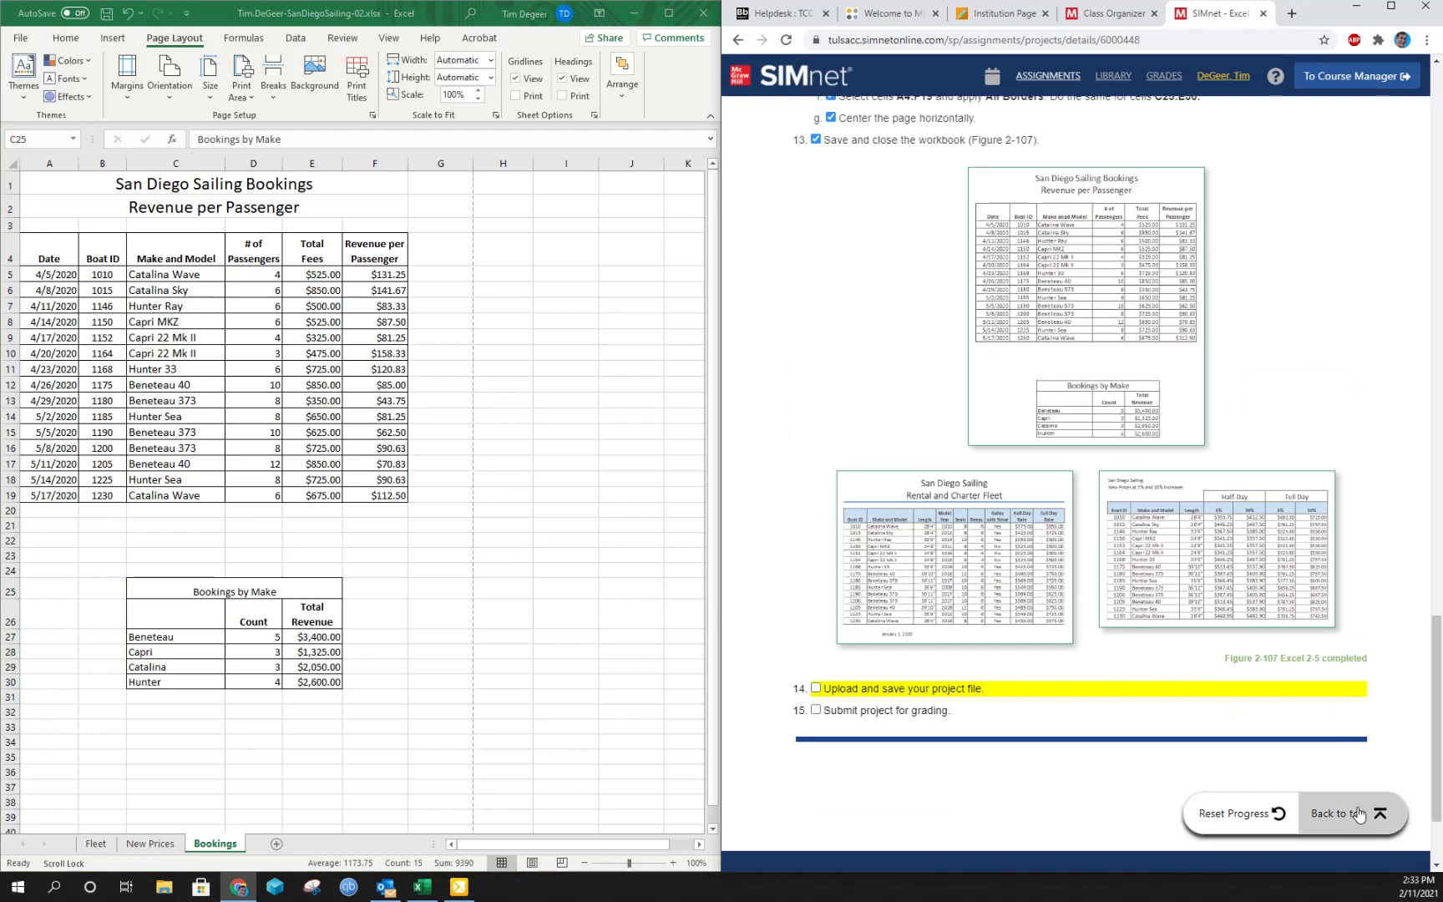
- Upload the saved SanDiegoSailing-02 workbook on the project page and submit it for grading
click(1358, 814)
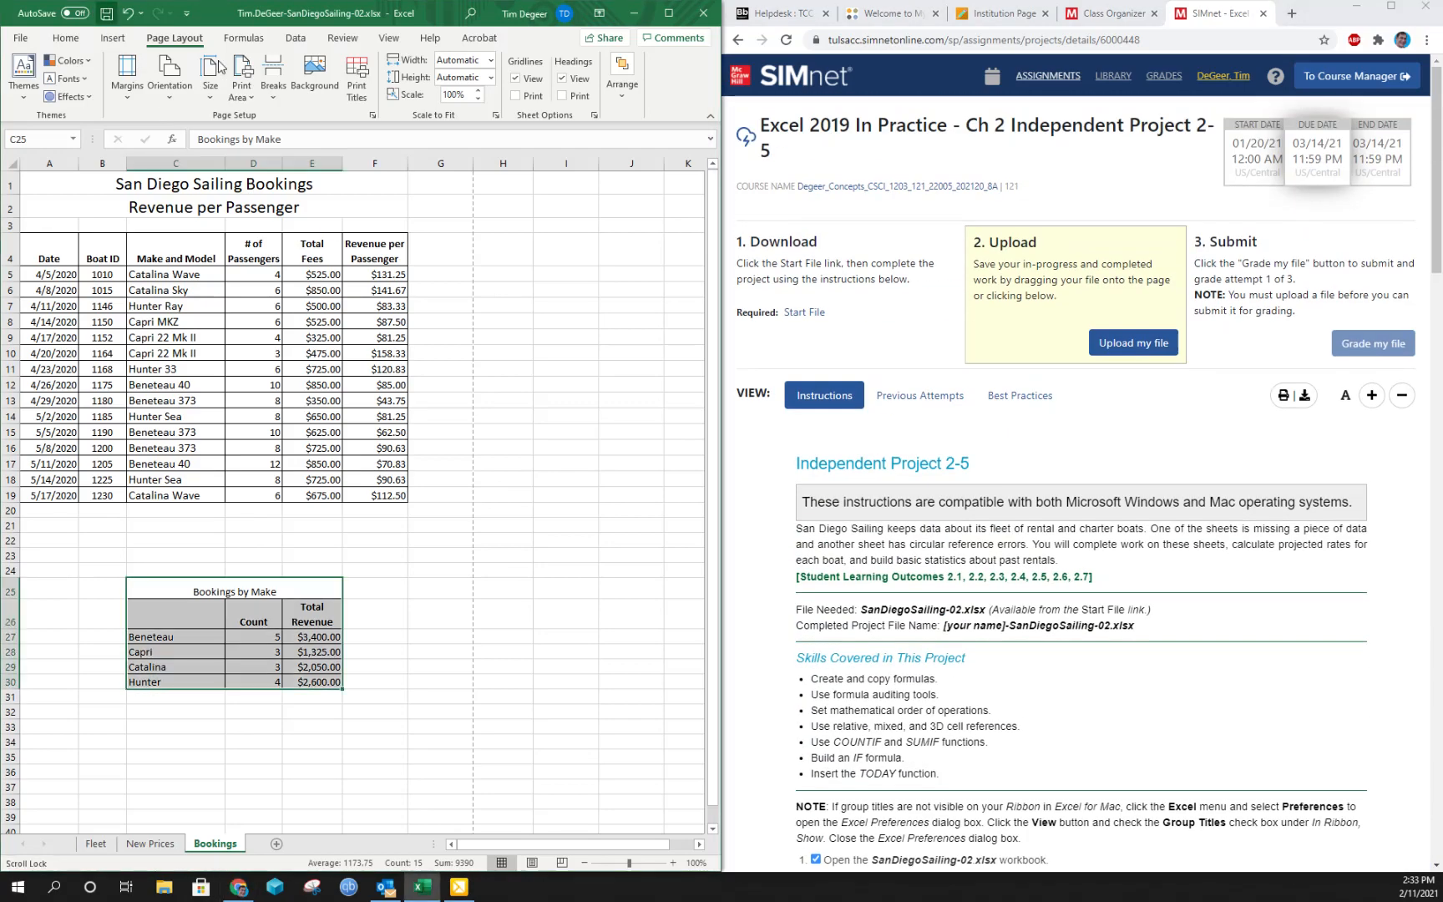
click(1133, 343)
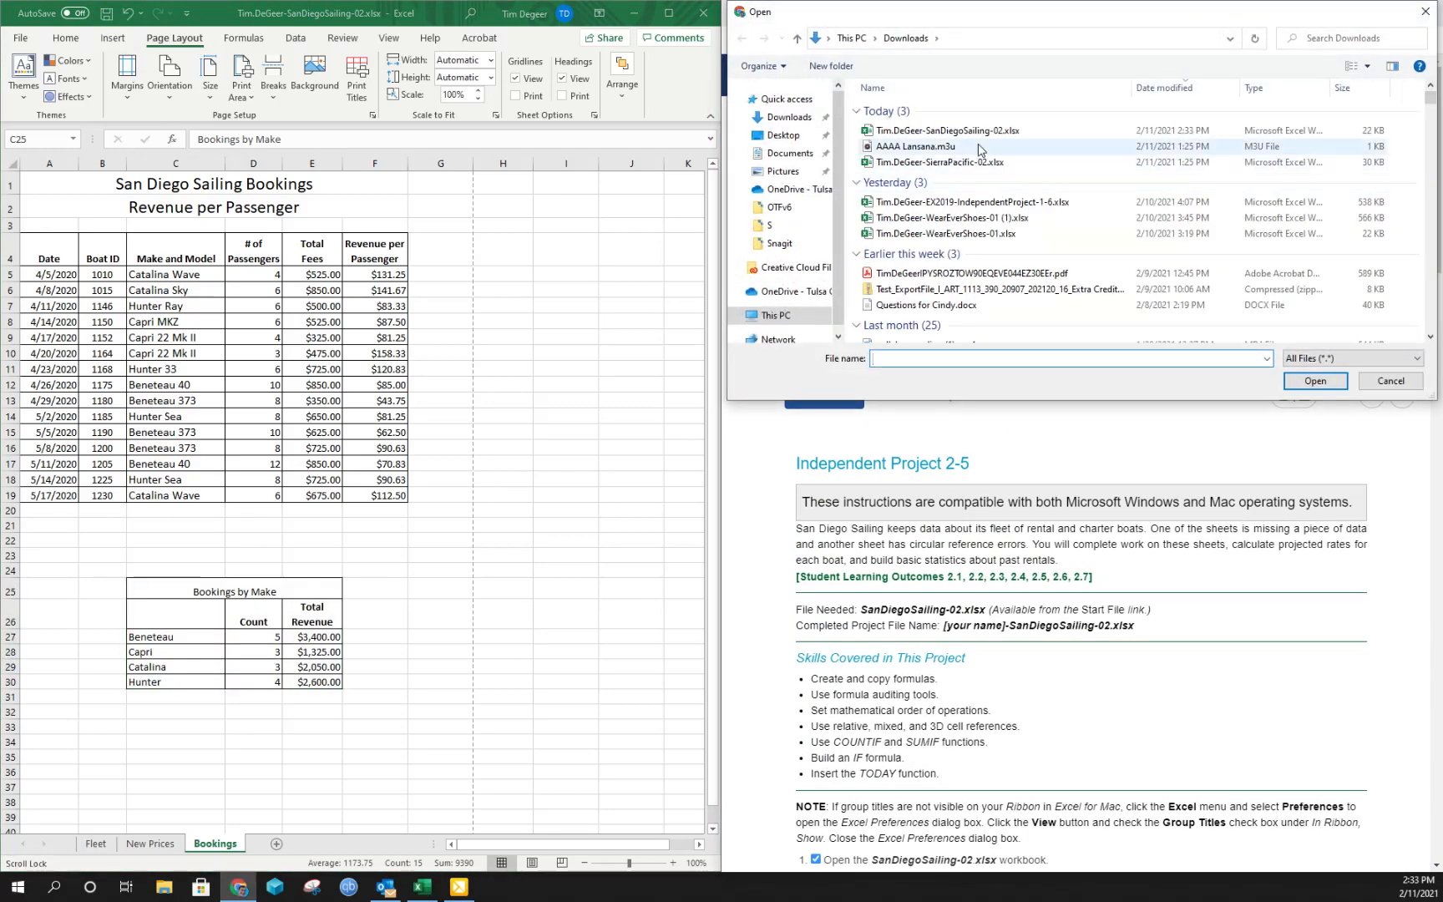
double_click(947, 130)
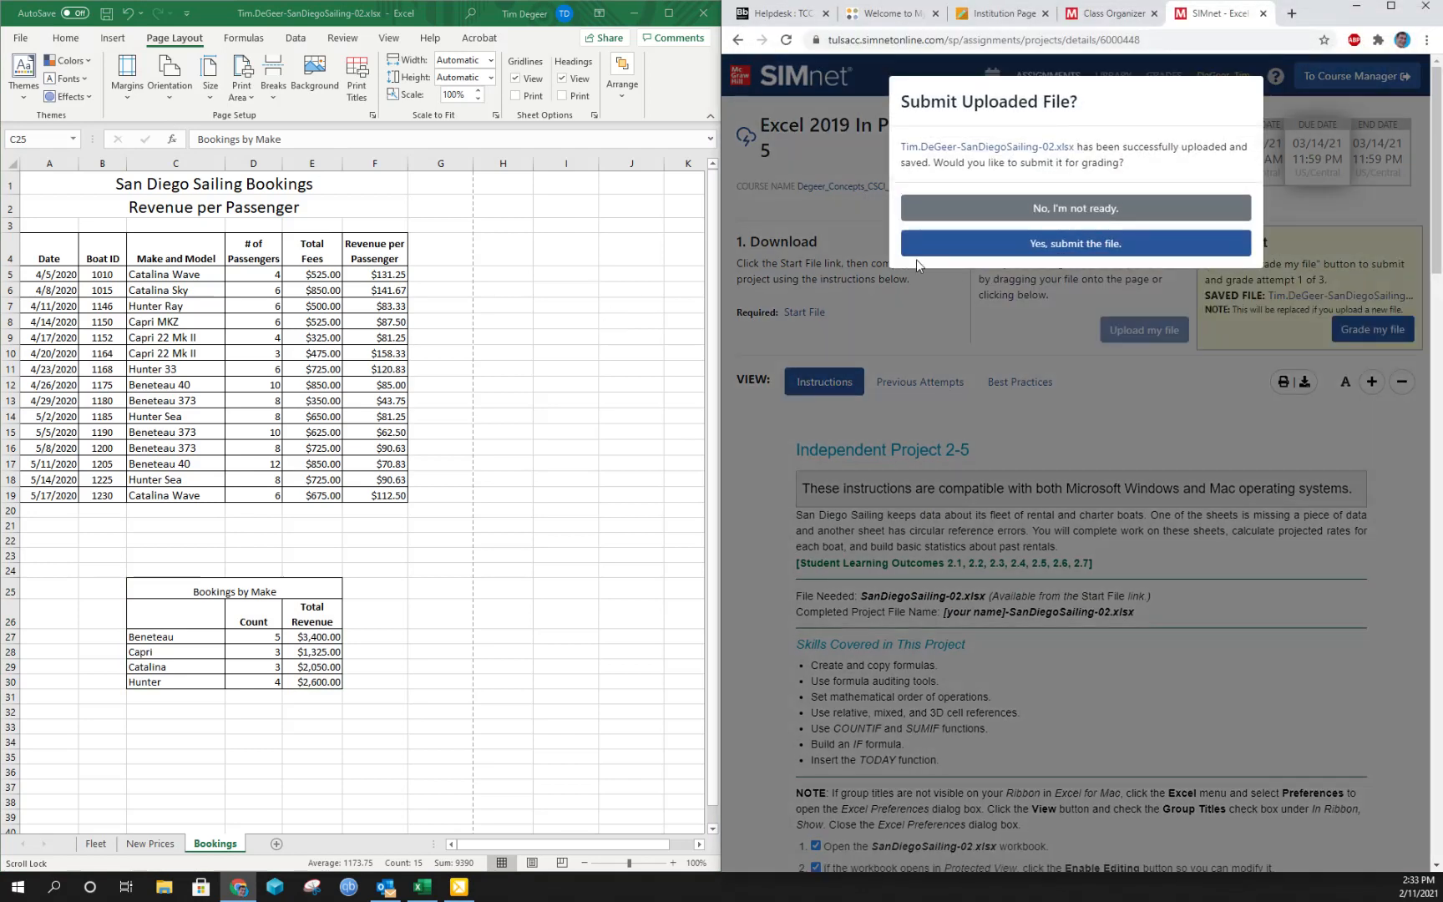
click(1111, 243)
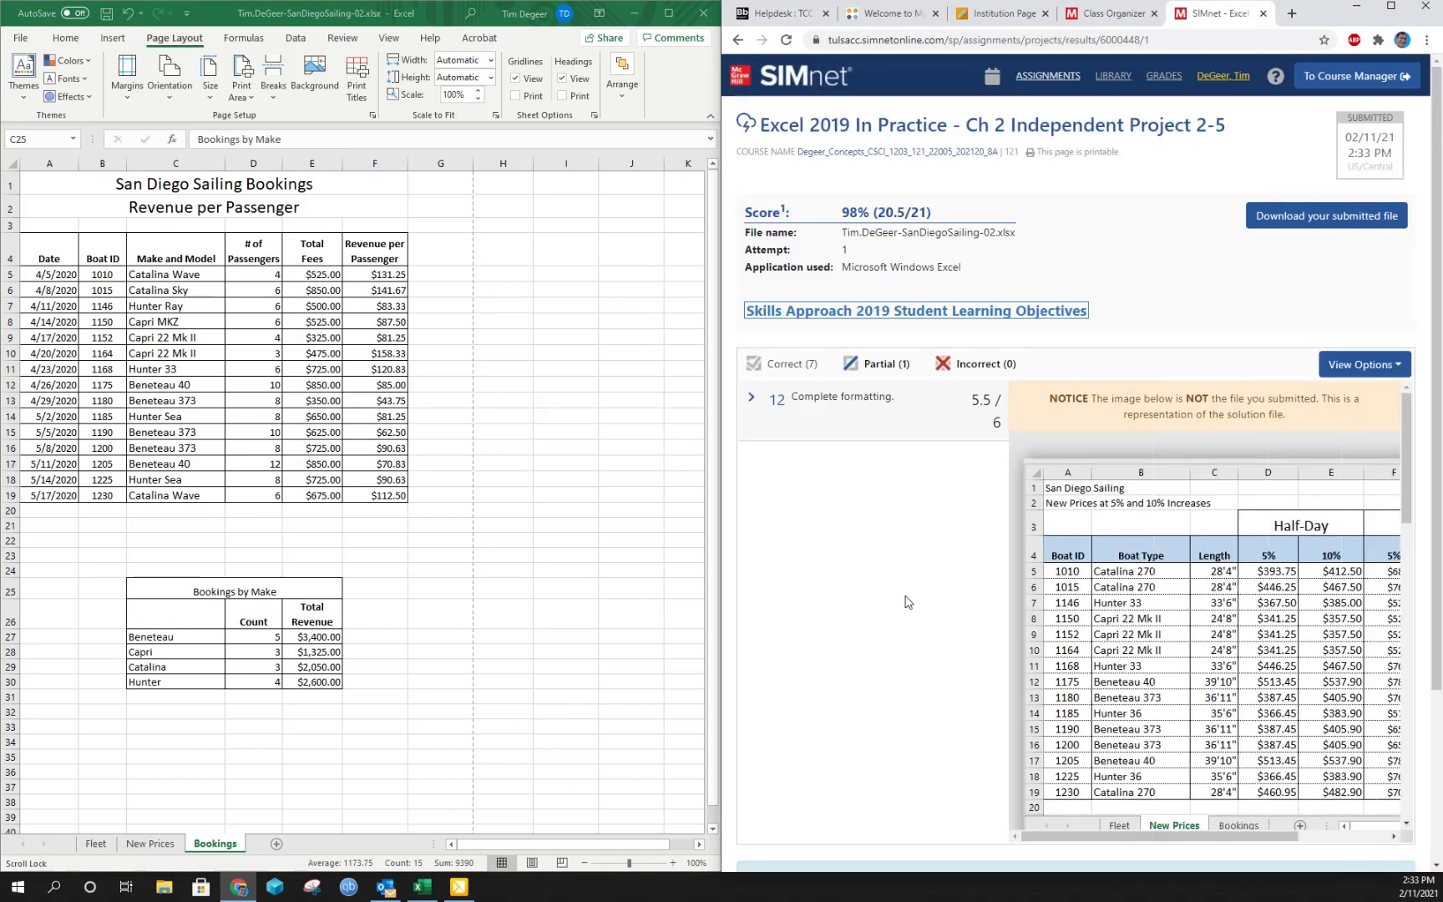
- Expand the Complete formatting item in the grading results and read the feedback for instruction 12.d
click(786, 430)
scroll(871, 483, down, 1)
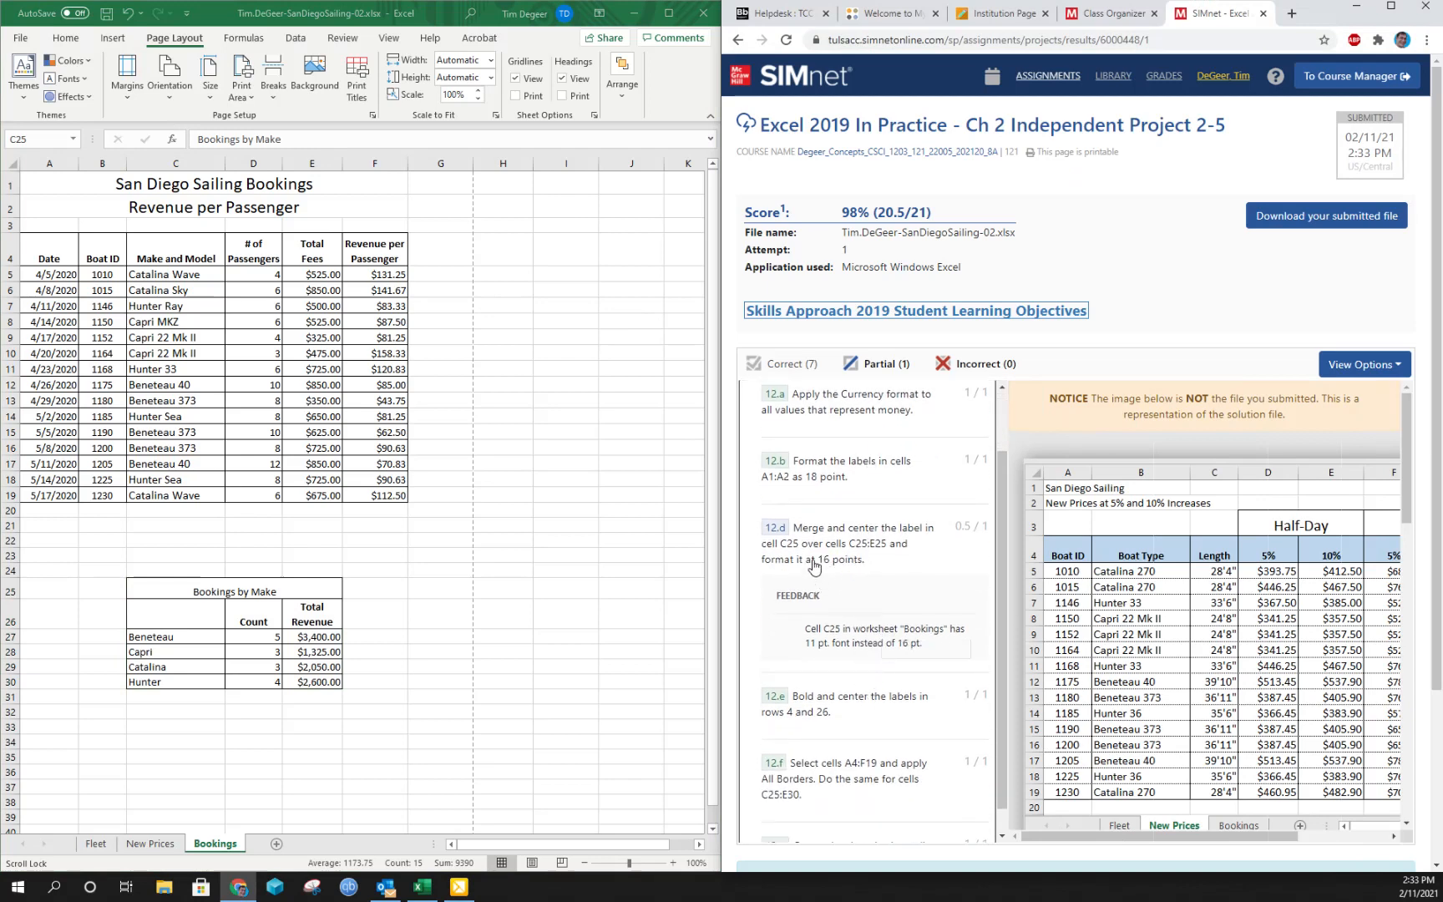
drag(803, 560, 864, 561)
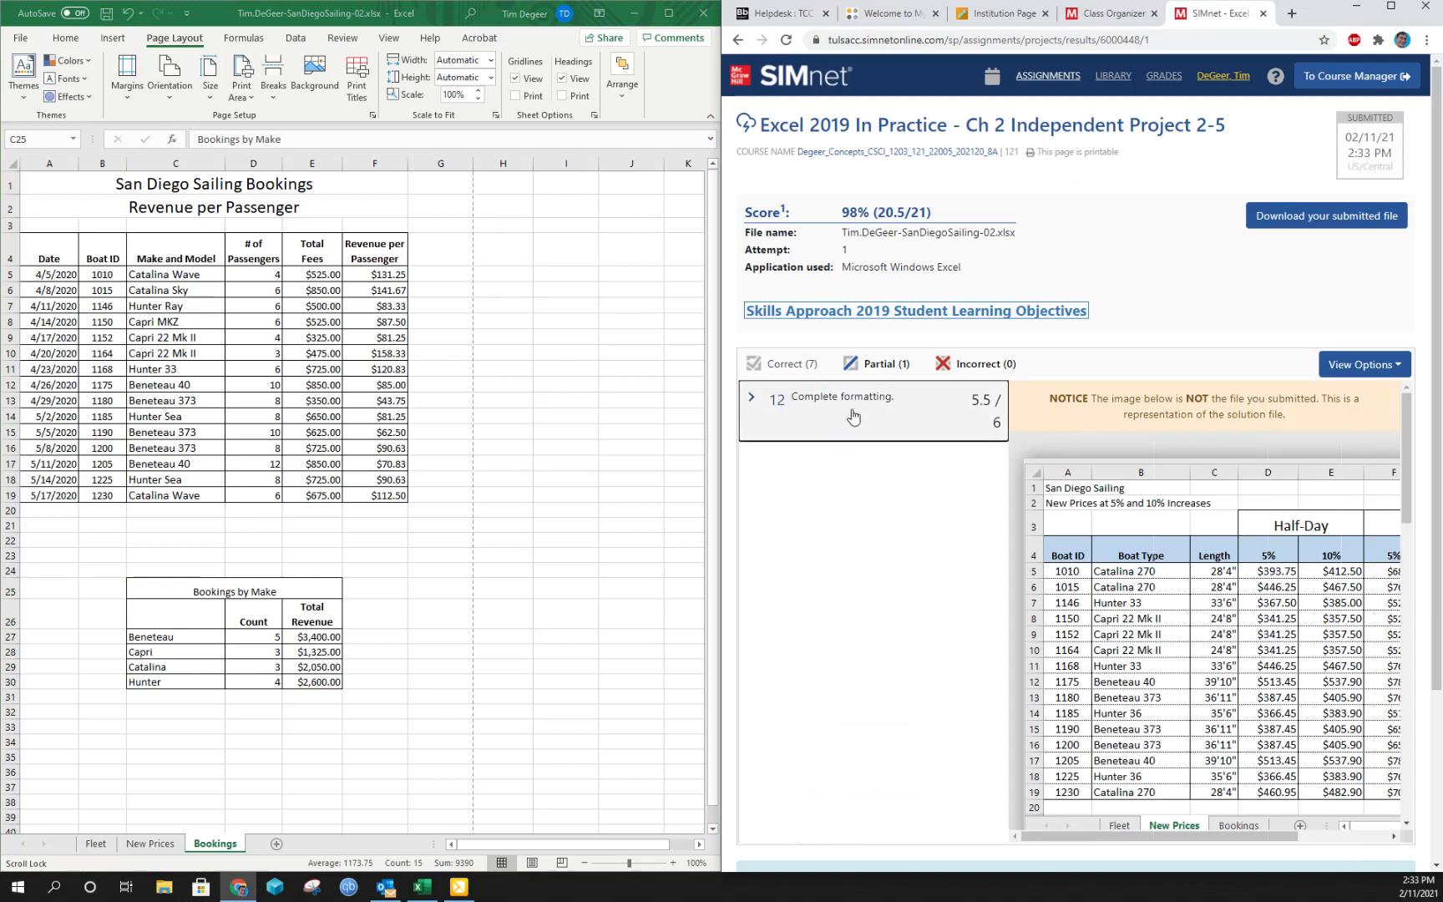
click(851, 412)
- Set the font size of the Bookings by Make label in cell C25 to 16 points and save the workbook
click(197, 584)
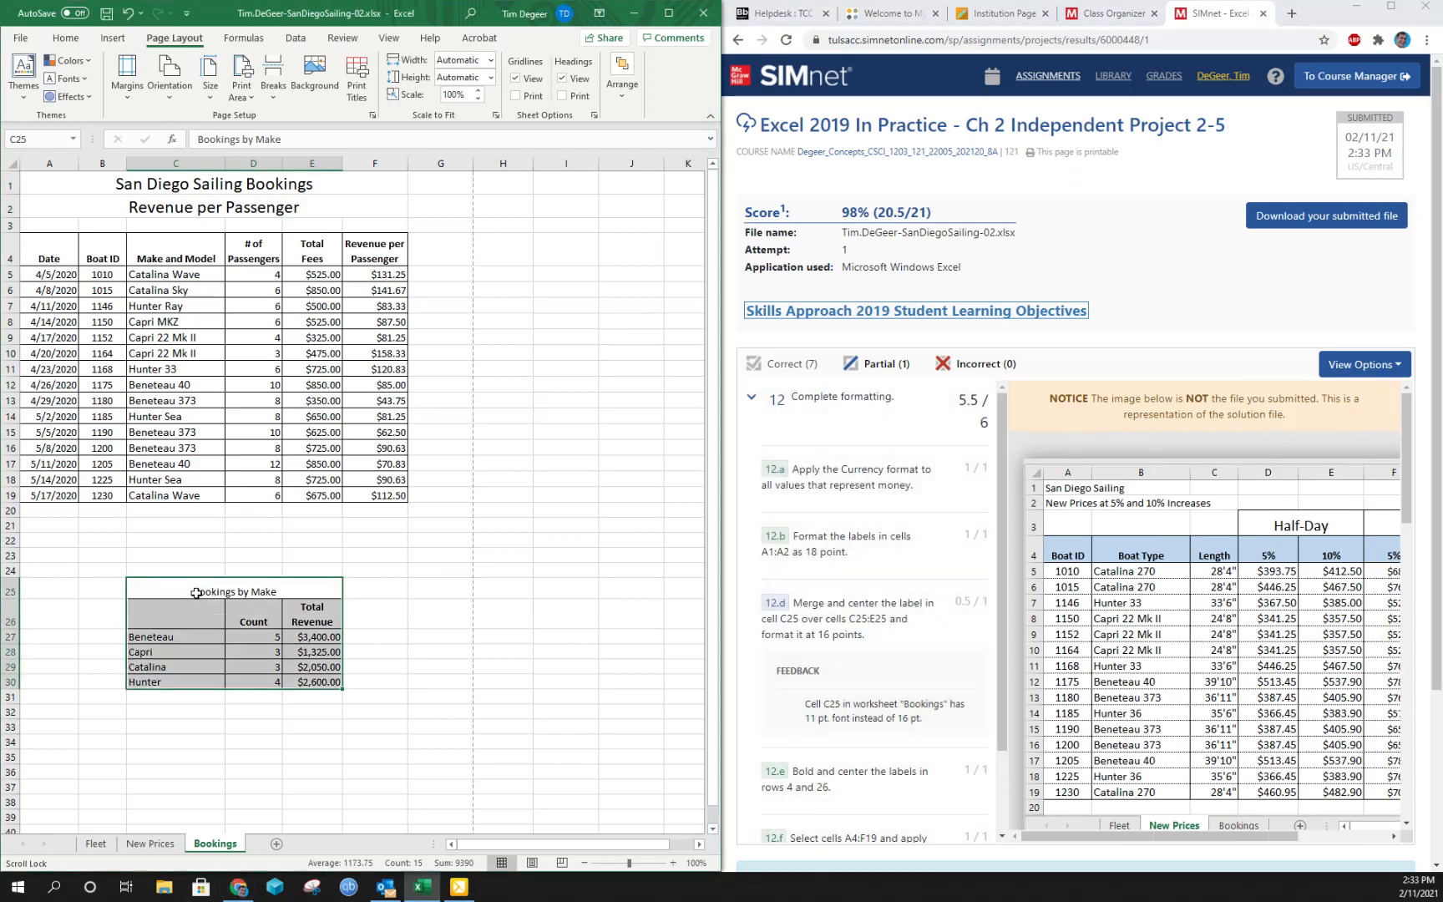
click(192, 586)
click(65, 38)
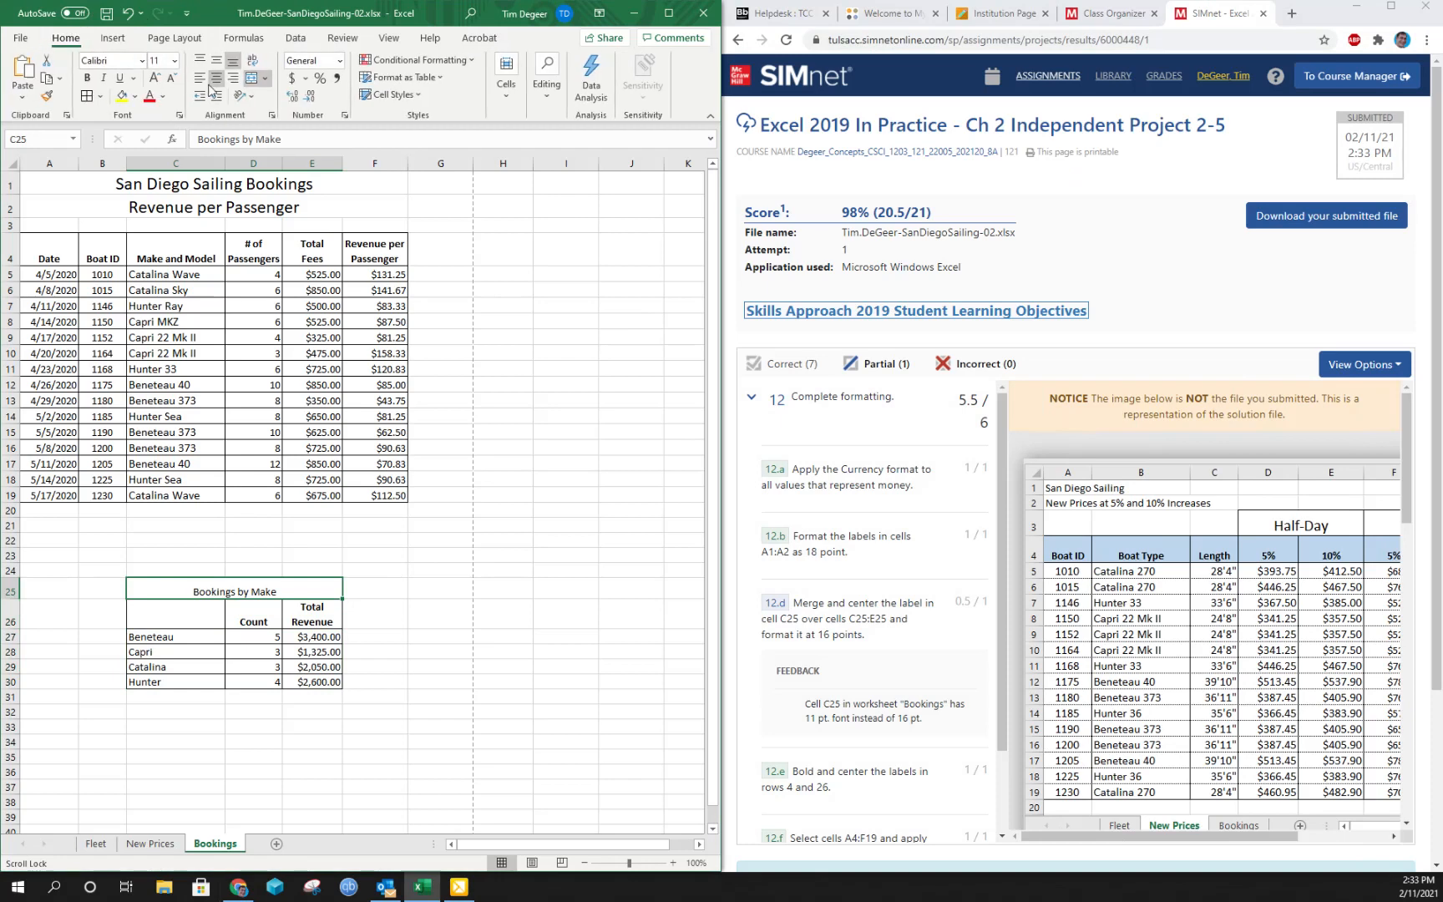
click(174, 60)
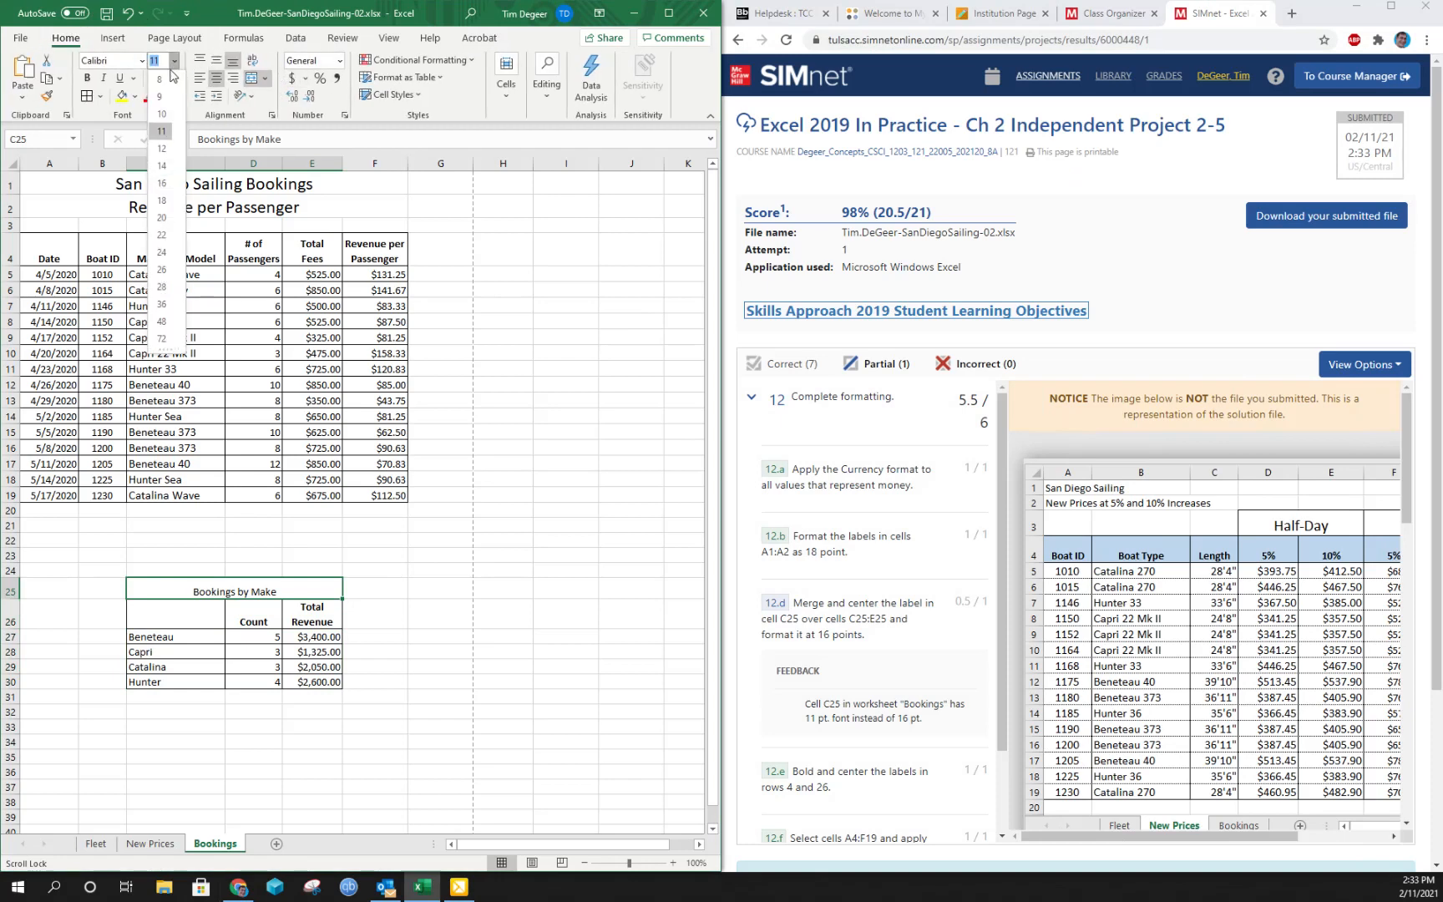
click(167, 185)
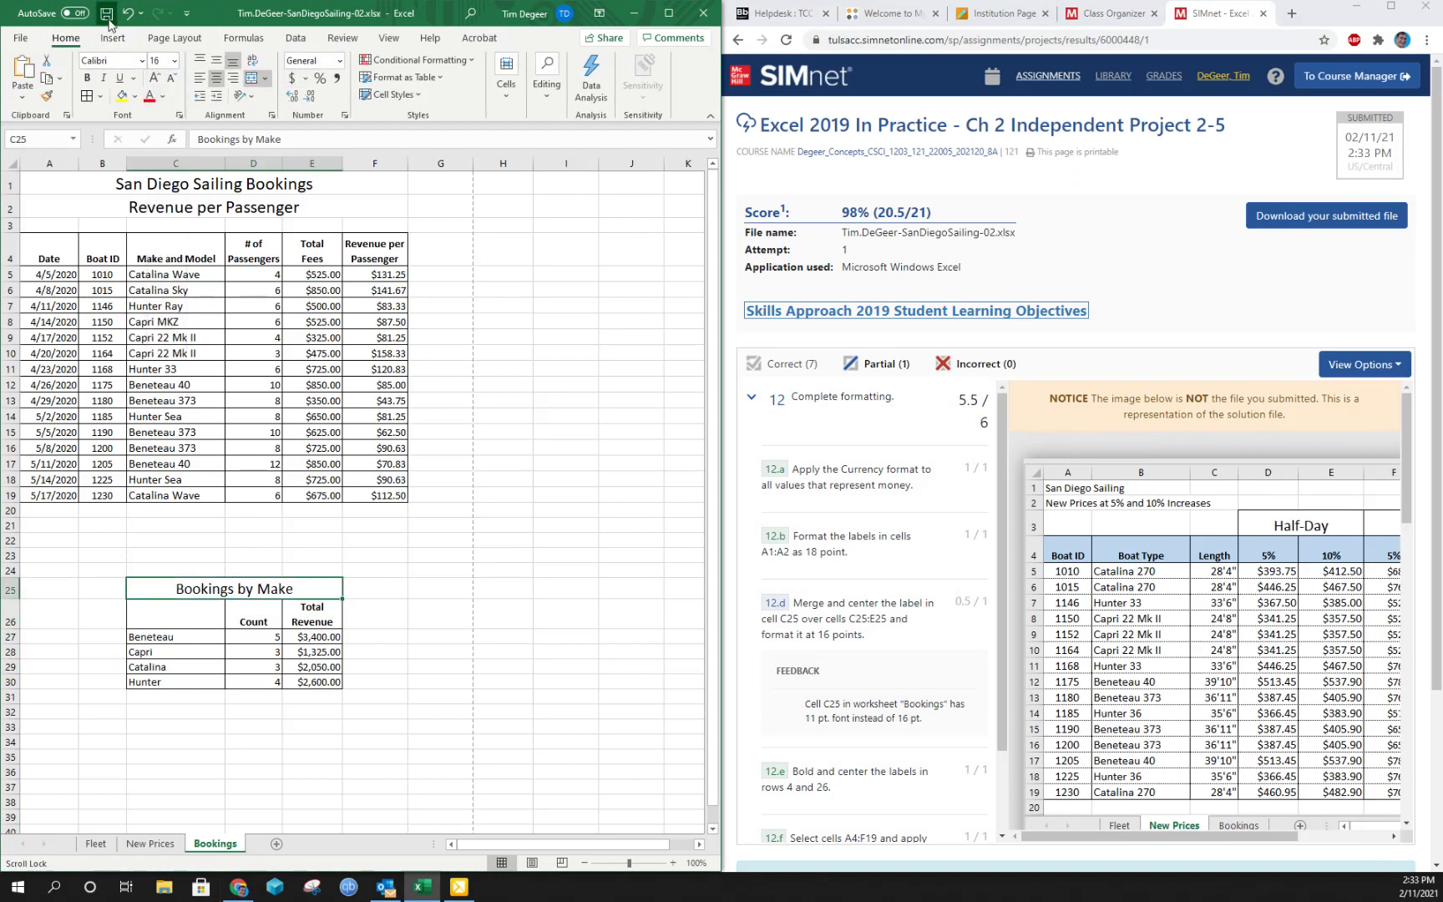
- Return to the project's upload page, upload the corrected SanDiegoSailing-02 workbook and submit it for a second grading attempt
click(1023, 329)
key(alt+Left)
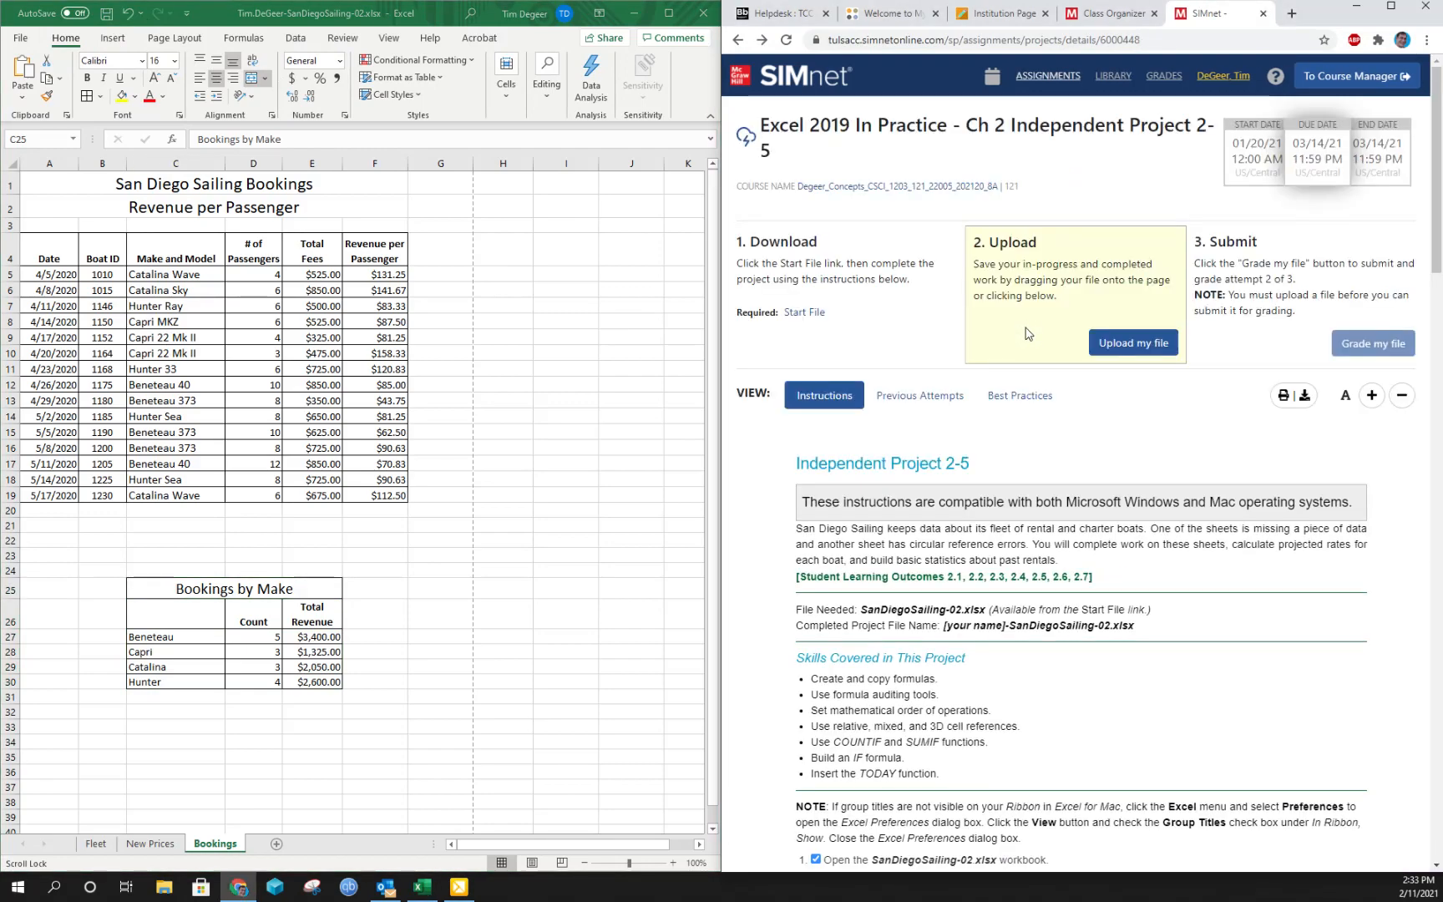
click(1127, 353)
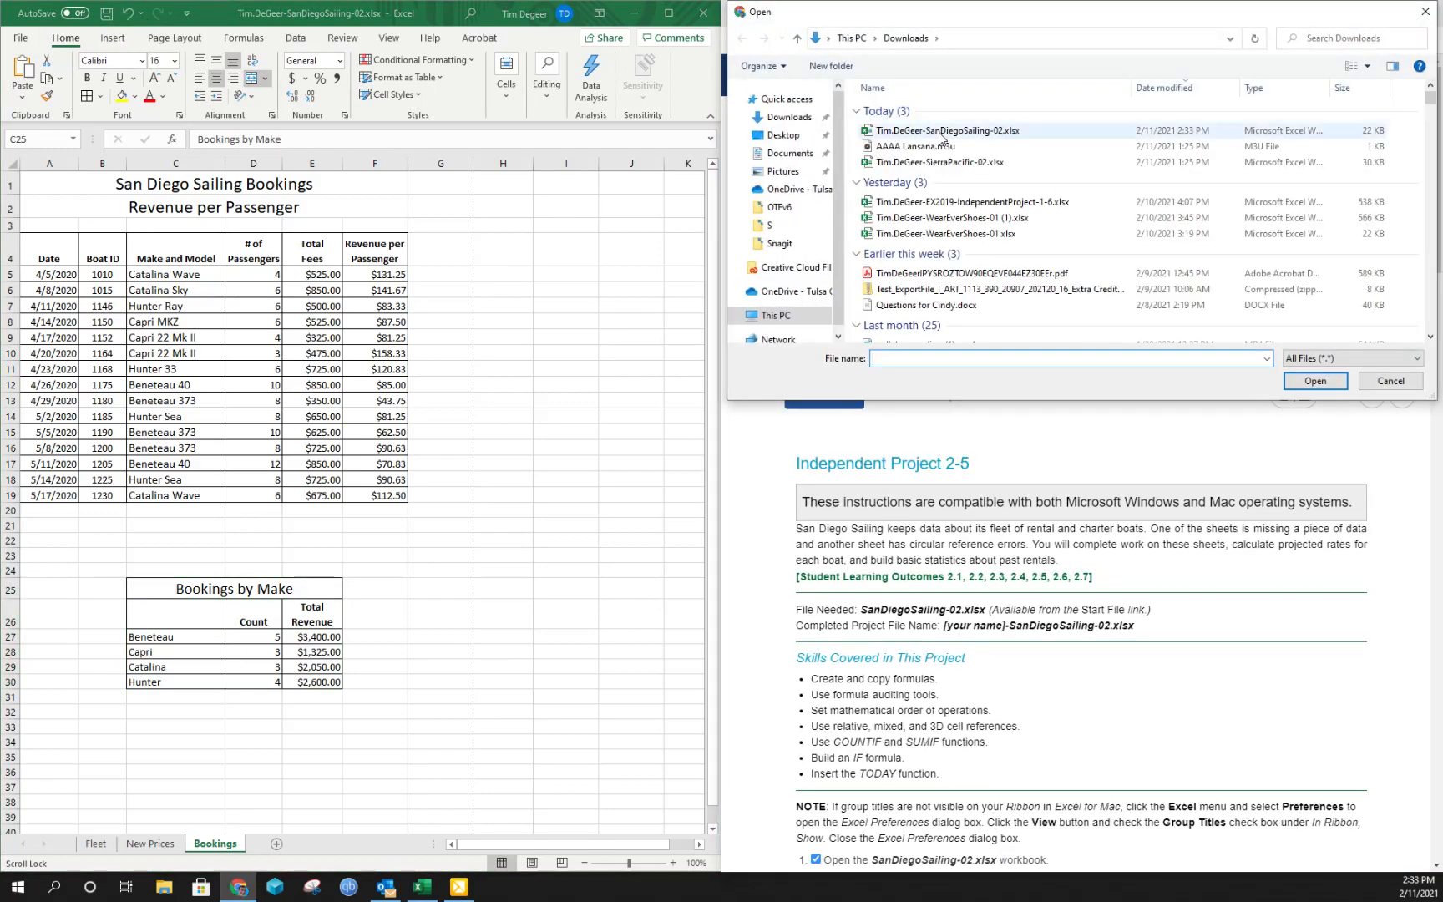
double_click(933, 133)
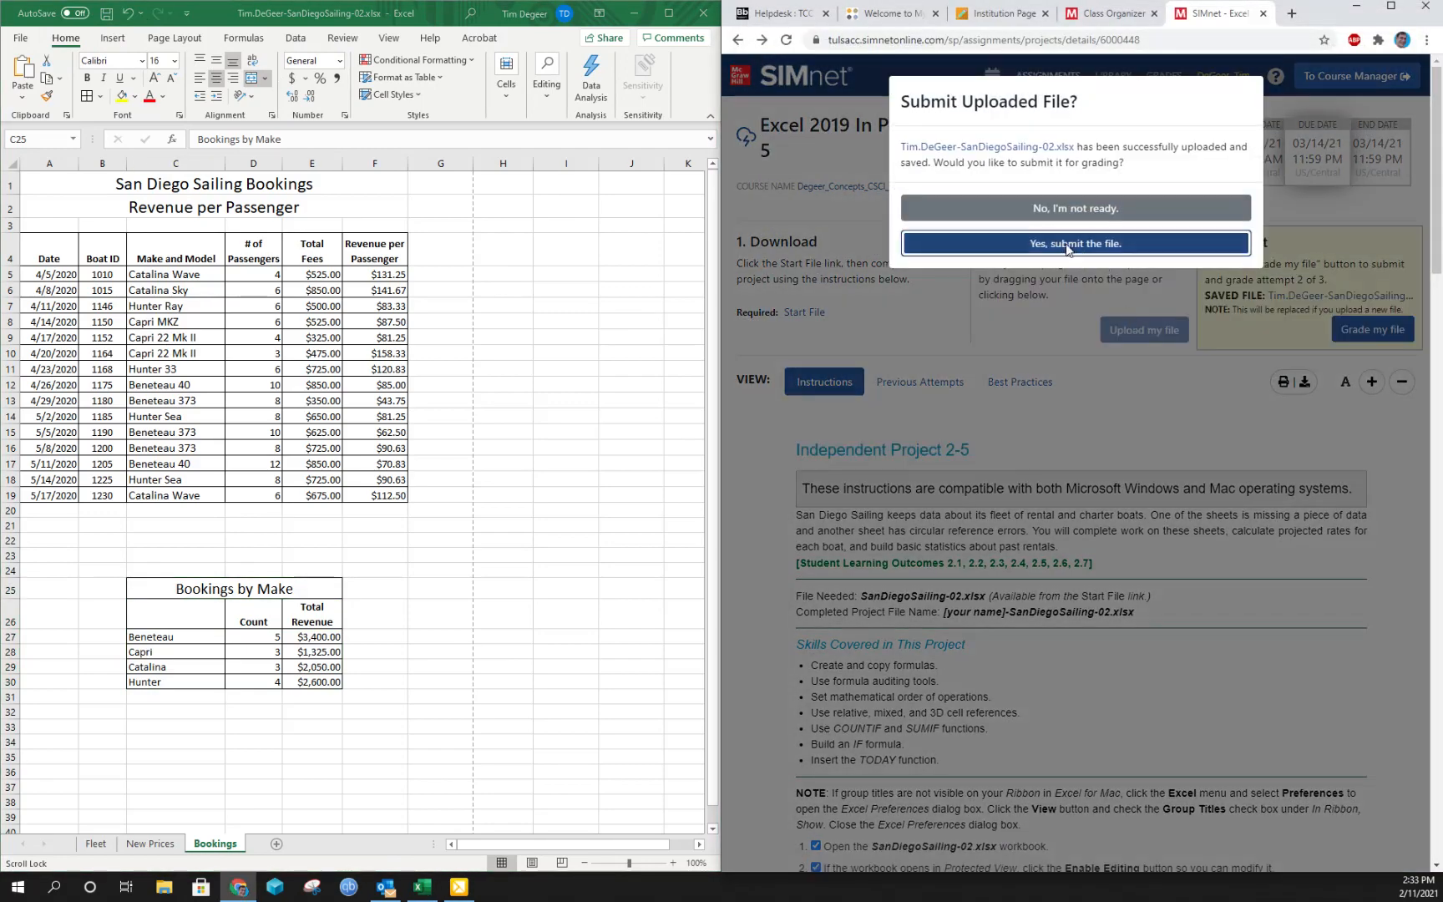
click(1063, 242)
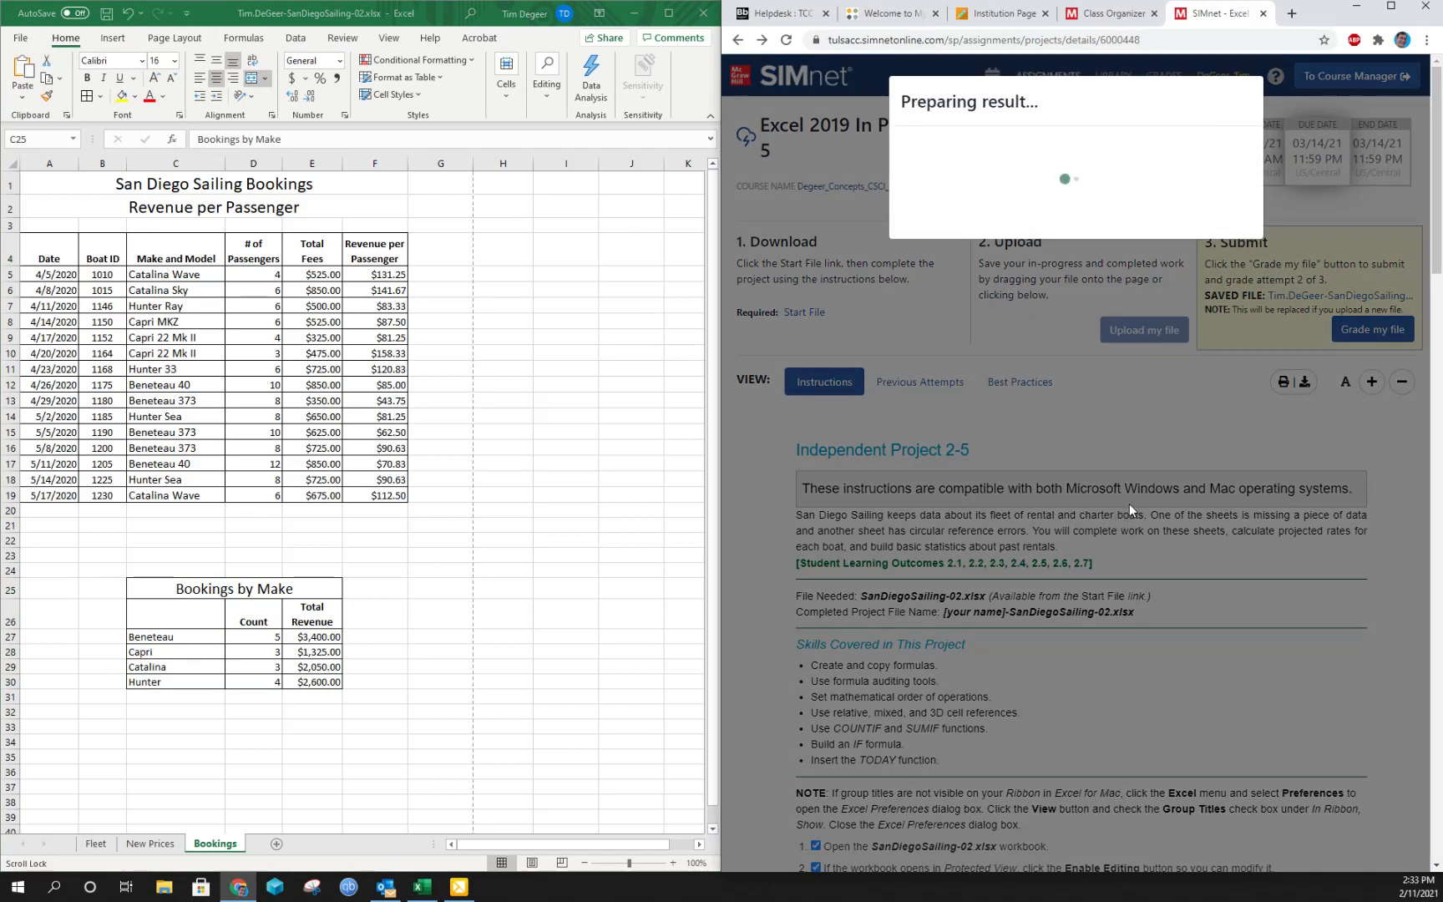